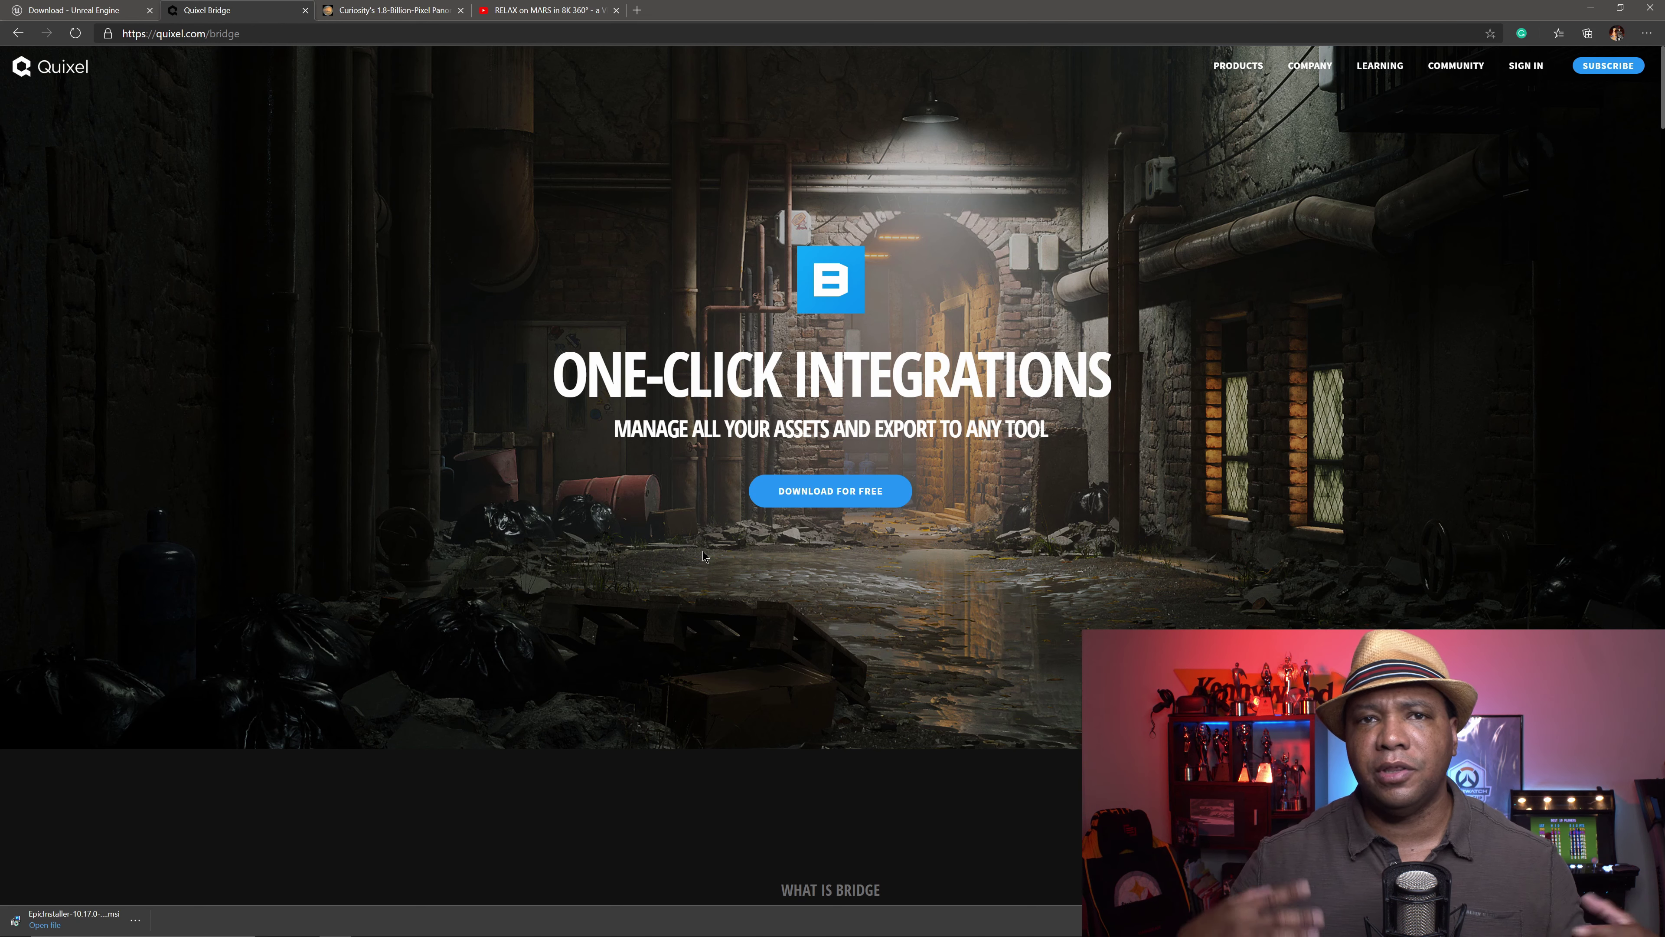
- Start the free Quixel Bridge download and open NASA's page for Curiosity's 1.8-Billion-Pixel Panorama
{"action": "left_click", "coordinate": [842, 493]}
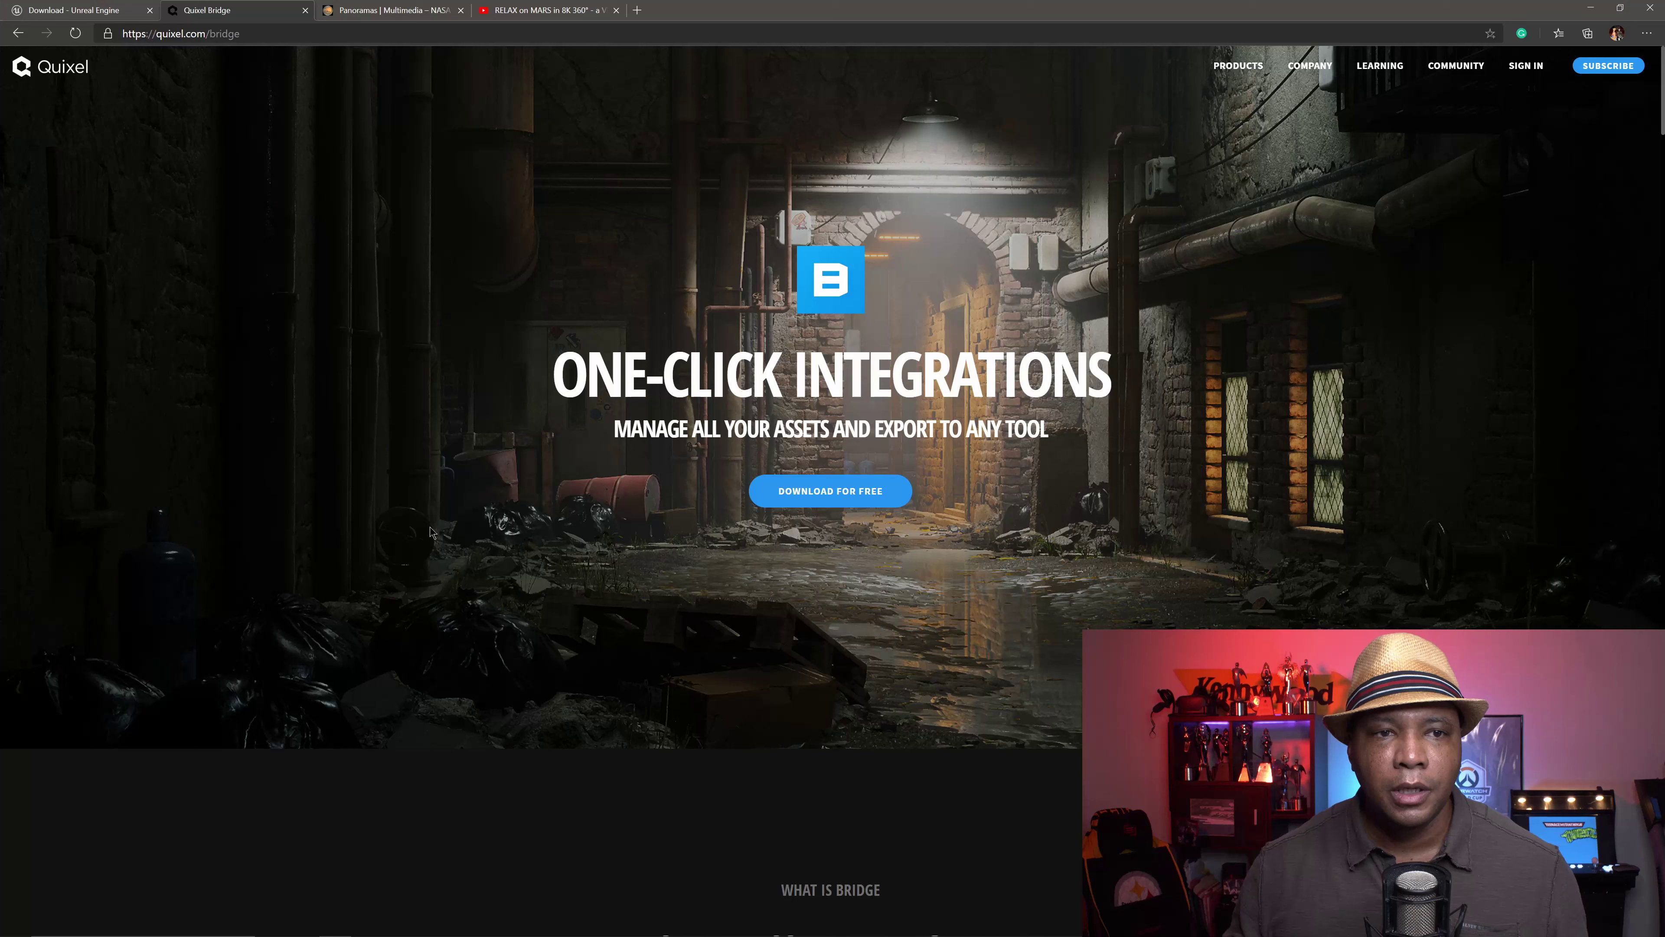
{"action": "left_click", "coordinate": [390, 11]}
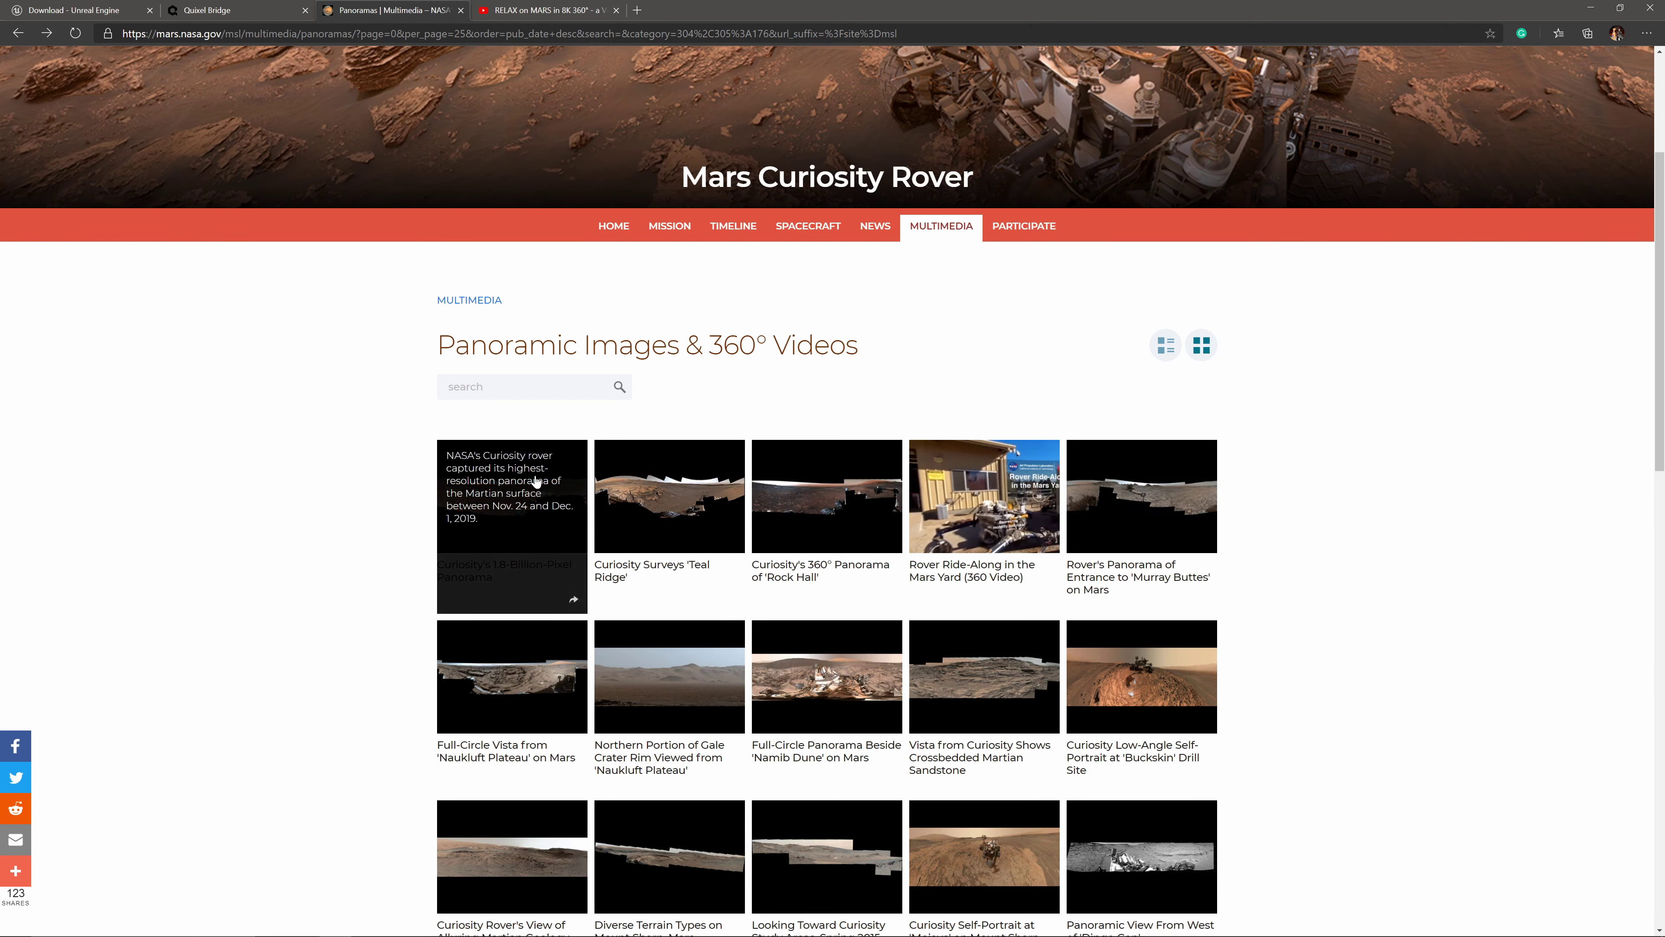
{"action": "left_click", "coordinate": [528, 534]}
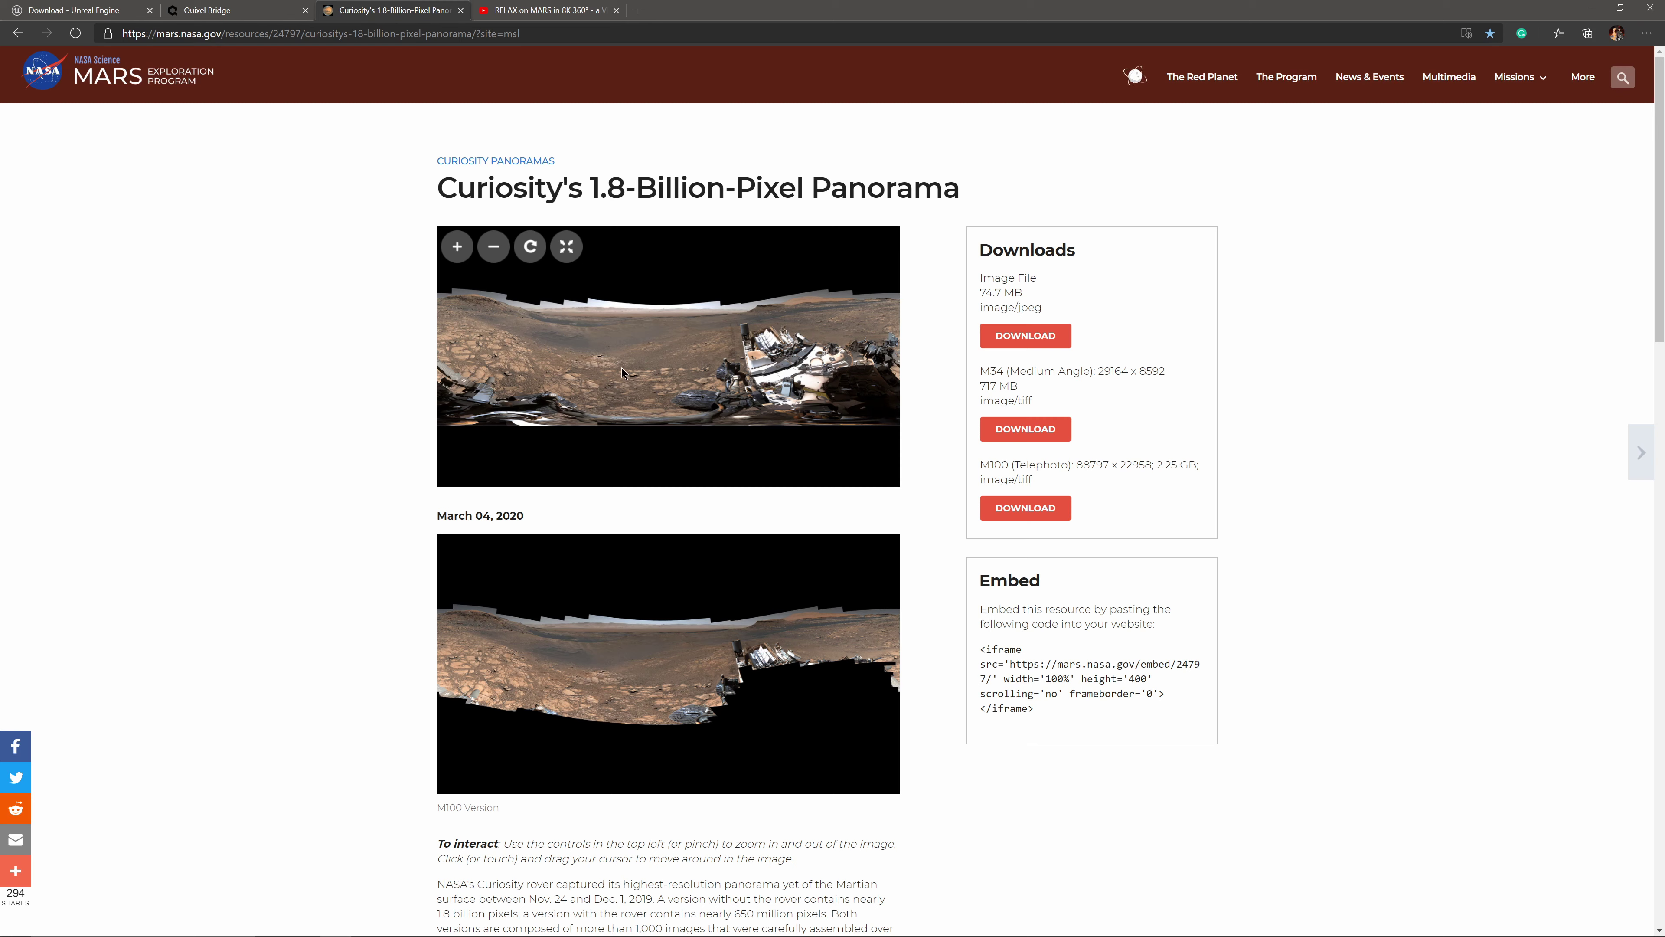
- Look around the 360° Mars scene in the RELAX on MARS in 8K 360° video on YouTube
{"action": "left_click", "coordinate": [565, 10]}
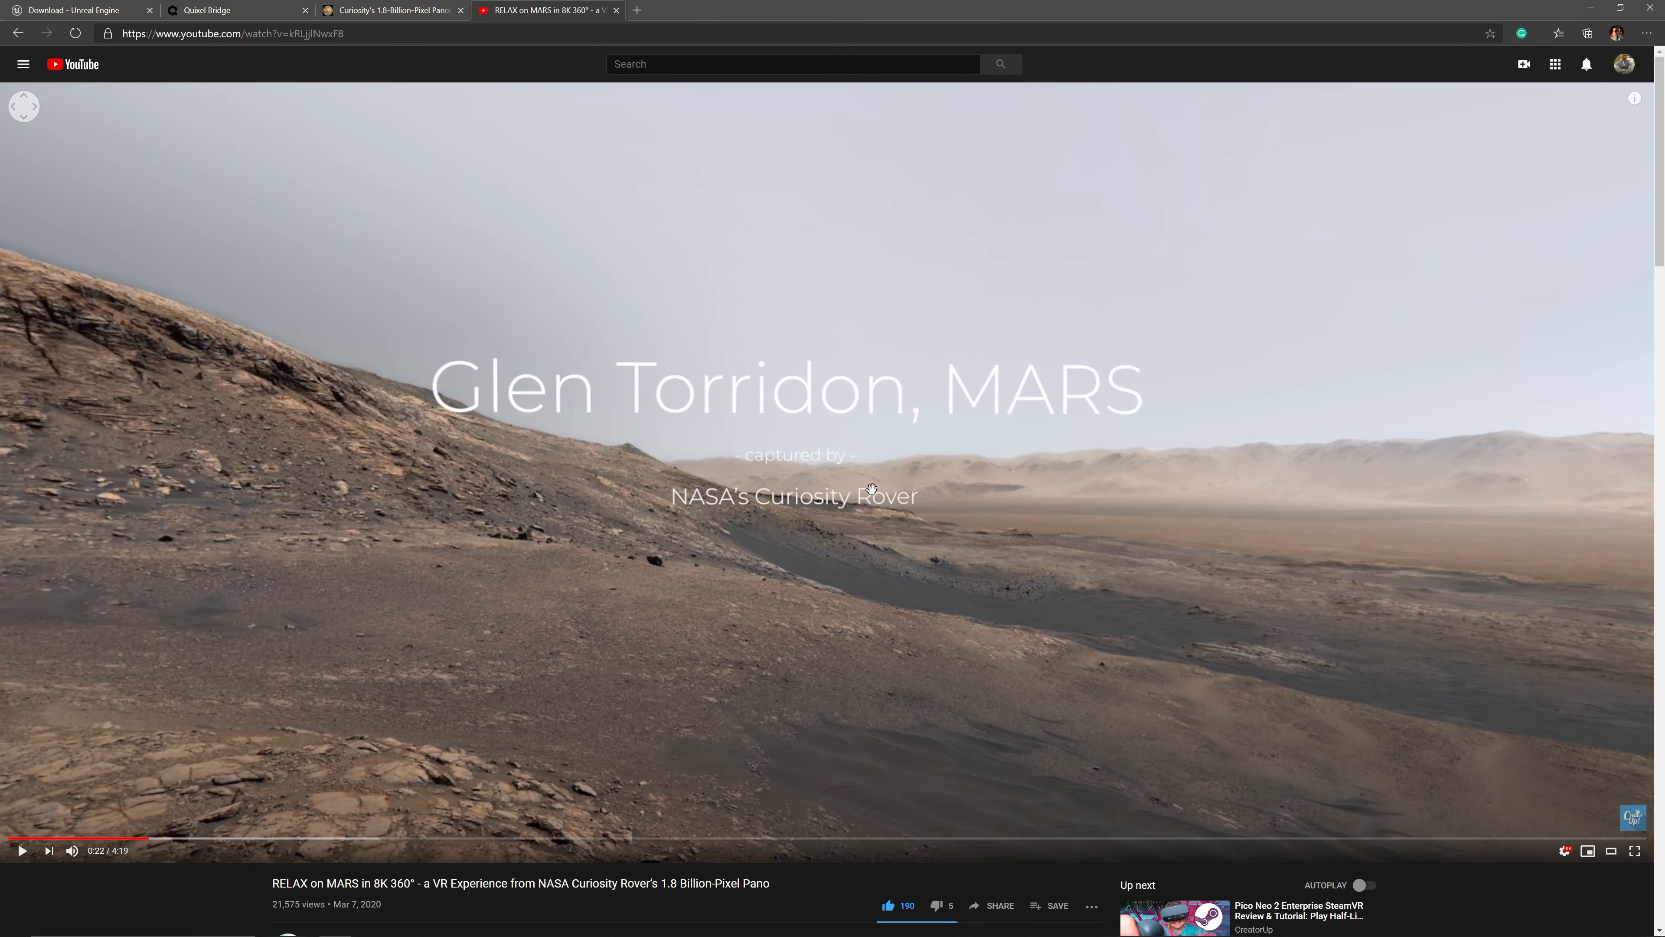
{"action": "left_click_drag", "start_coordinate": [1044, 521], "coordinate": [639, 524]}
{"action": "scroll", "coordinate": [634, 540], "scroll_direction": "down", "scroll_amount": 2}
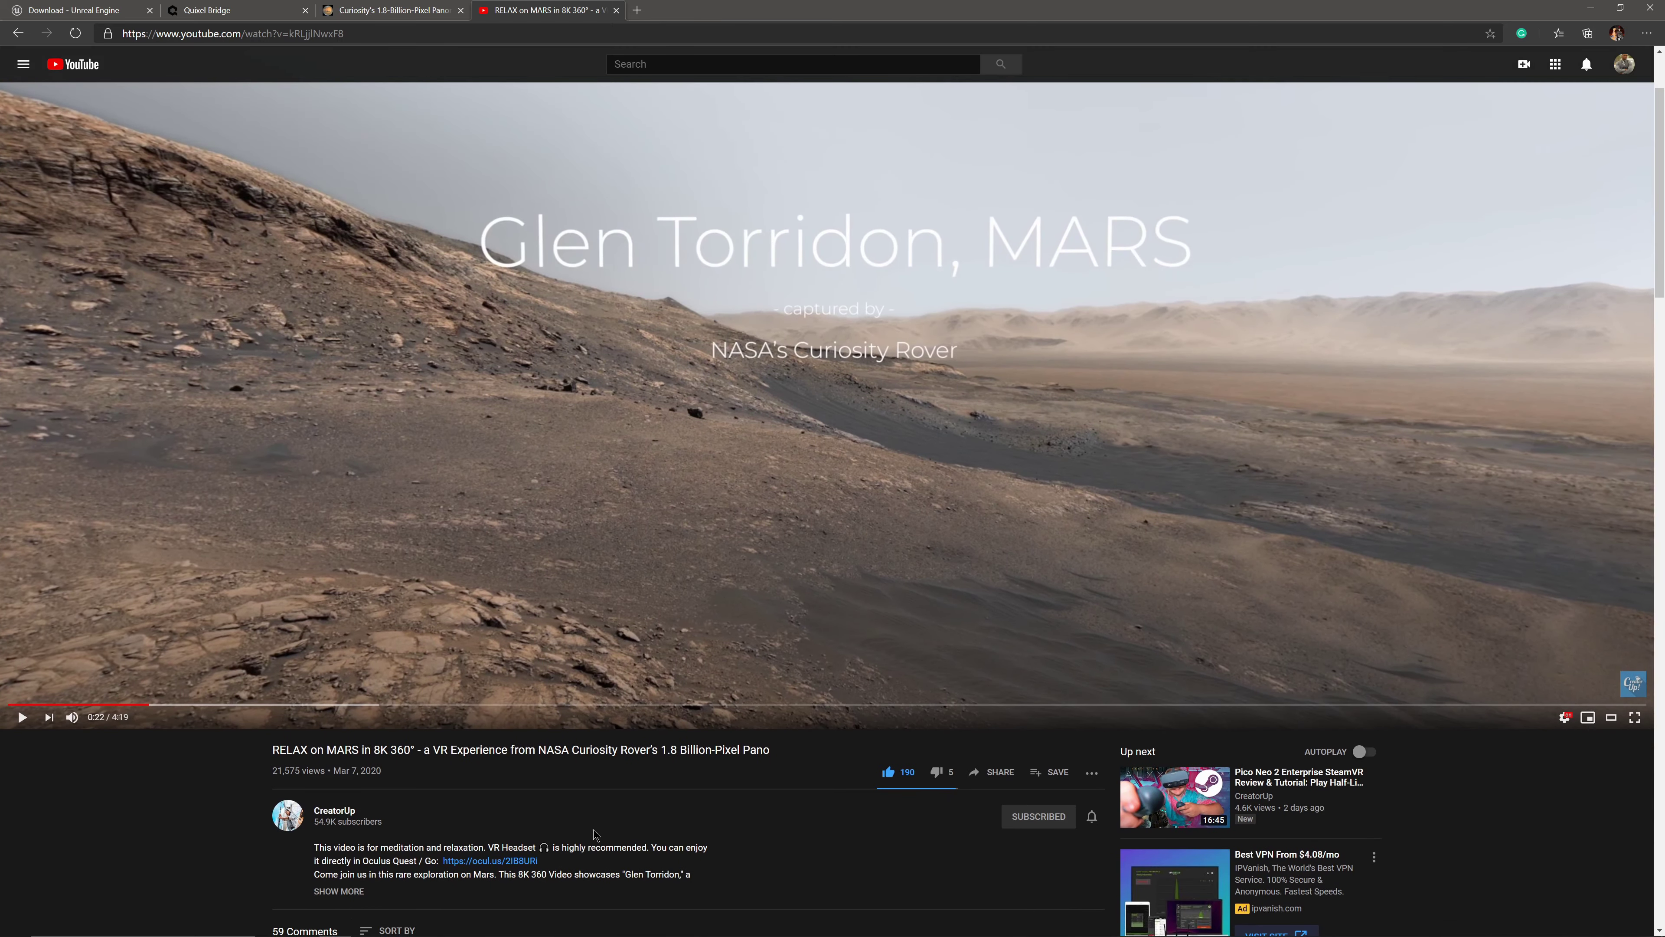
{"action": "scroll", "coordinate": [592, 835], "scroll_direction": "up", "scroll_amount": 2}
{"action": "left_click_drag", "start_coordinate": [952, 499], "coordinate": [780, 582]}
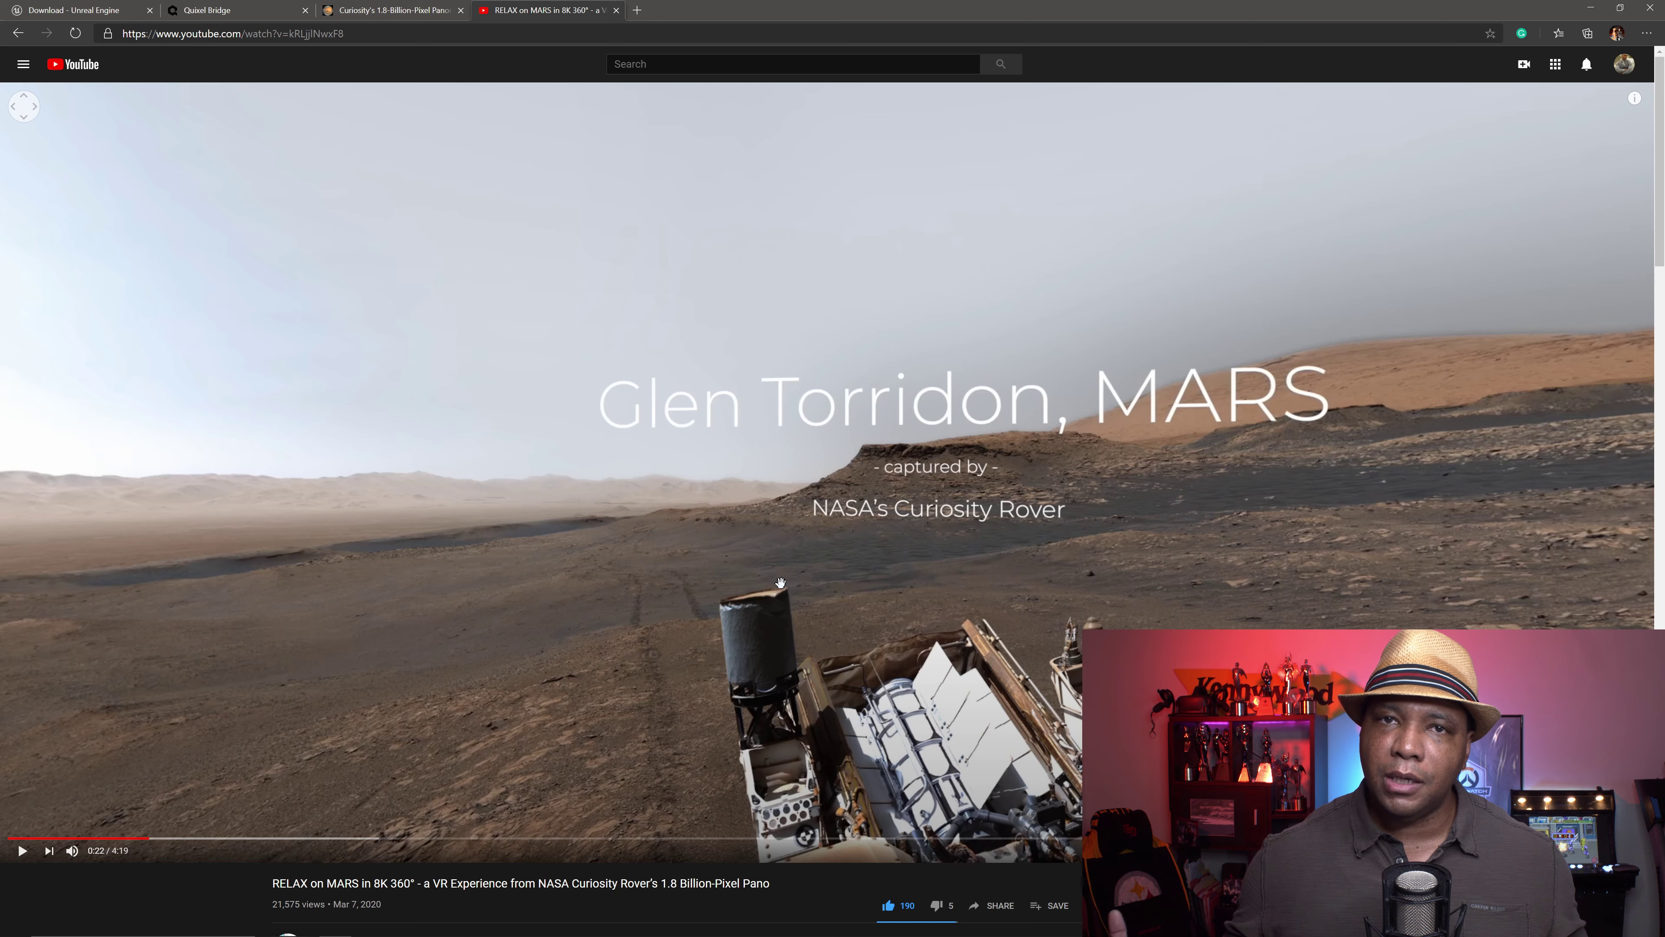
- Compare NASA's panorama download page with the 360° Mars video, tilting the video's view toward the sky
{"action": "left_click", "coordinate": [383, 12]}
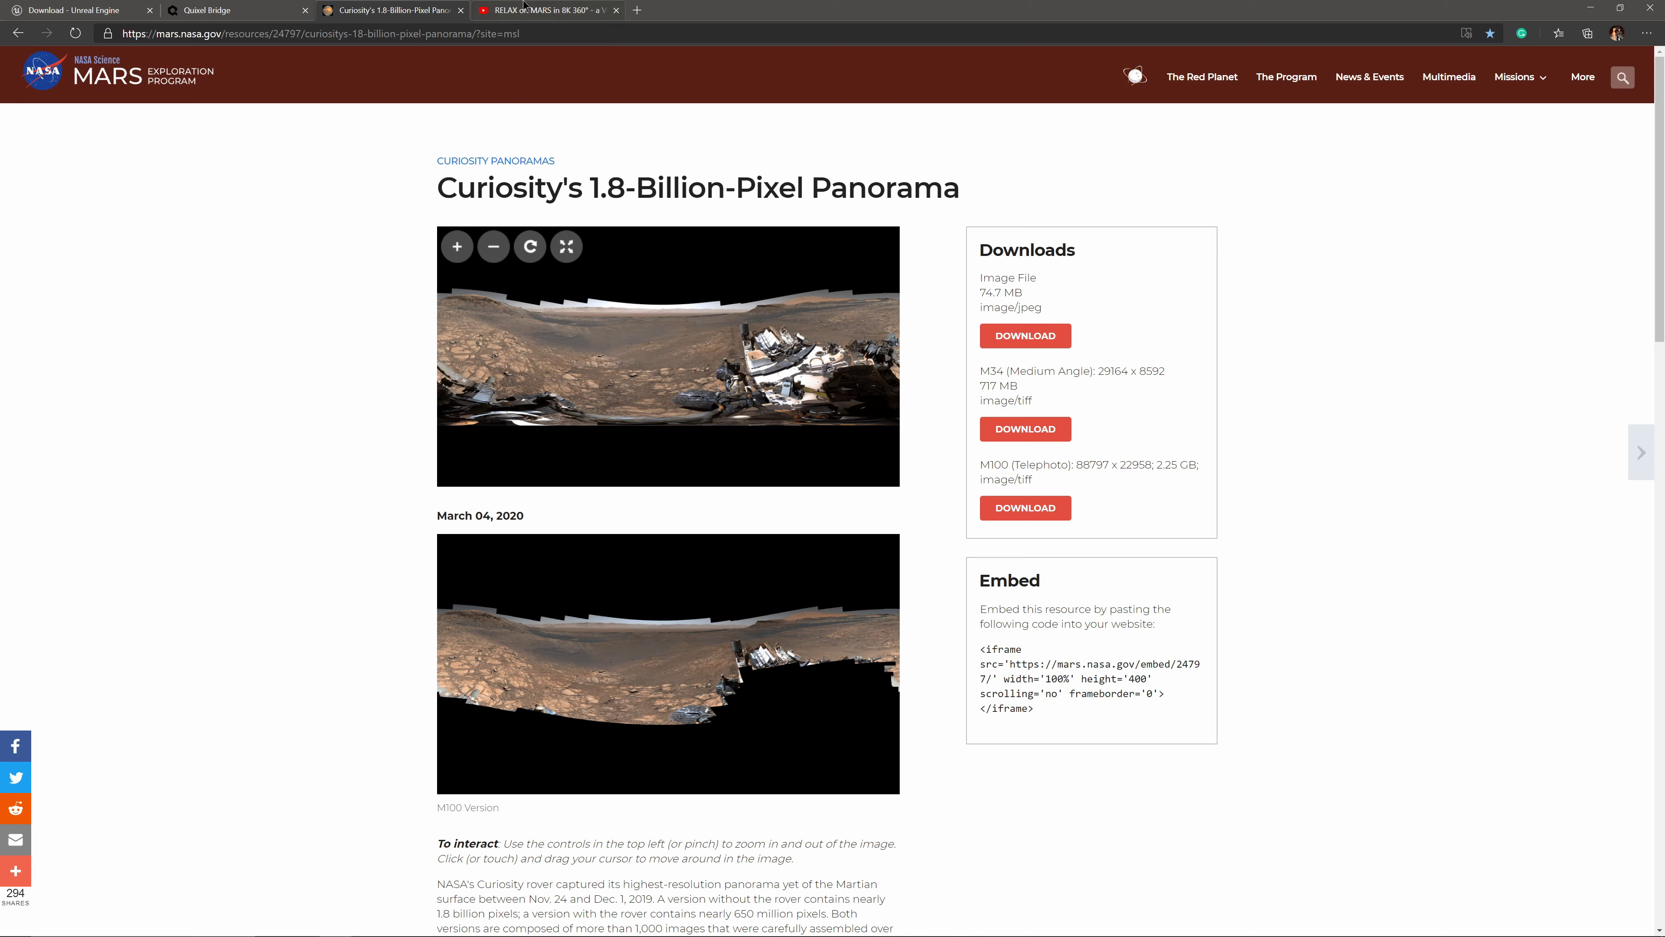
{"action": "left_click", "coordinate": [534, 10]}
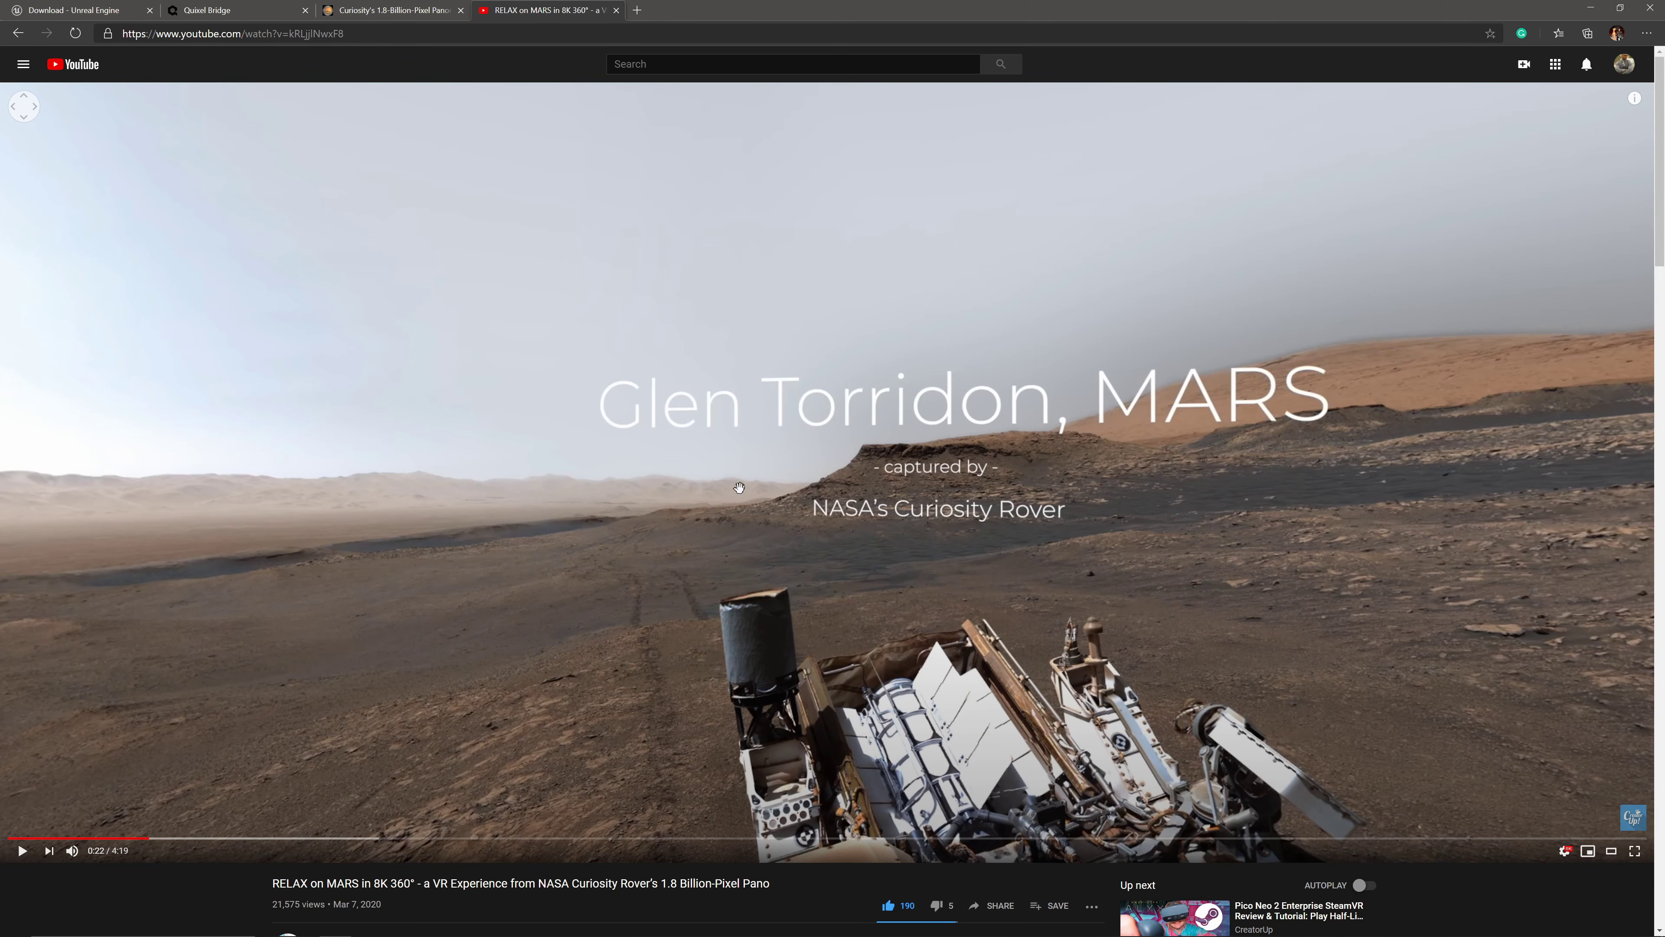
{"action": "left_click_drag", "start_coordinate": [1286, 404], "coordinate": [1199, 451]}
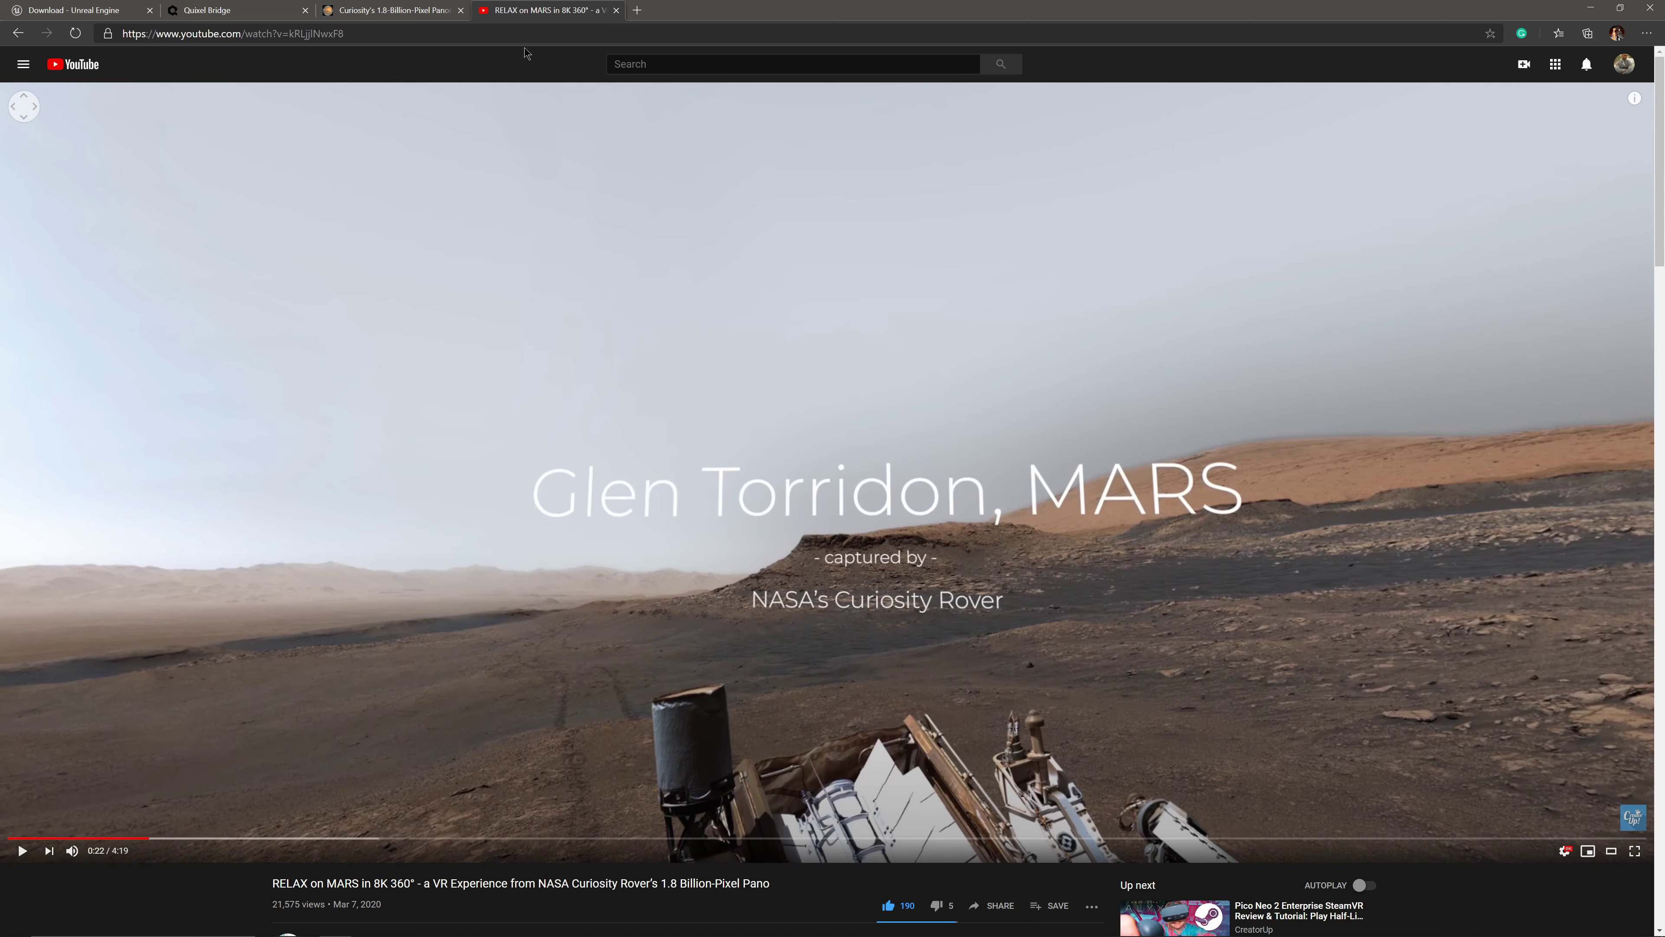
{"action": "left_click", "coordinate": [414, 11]}
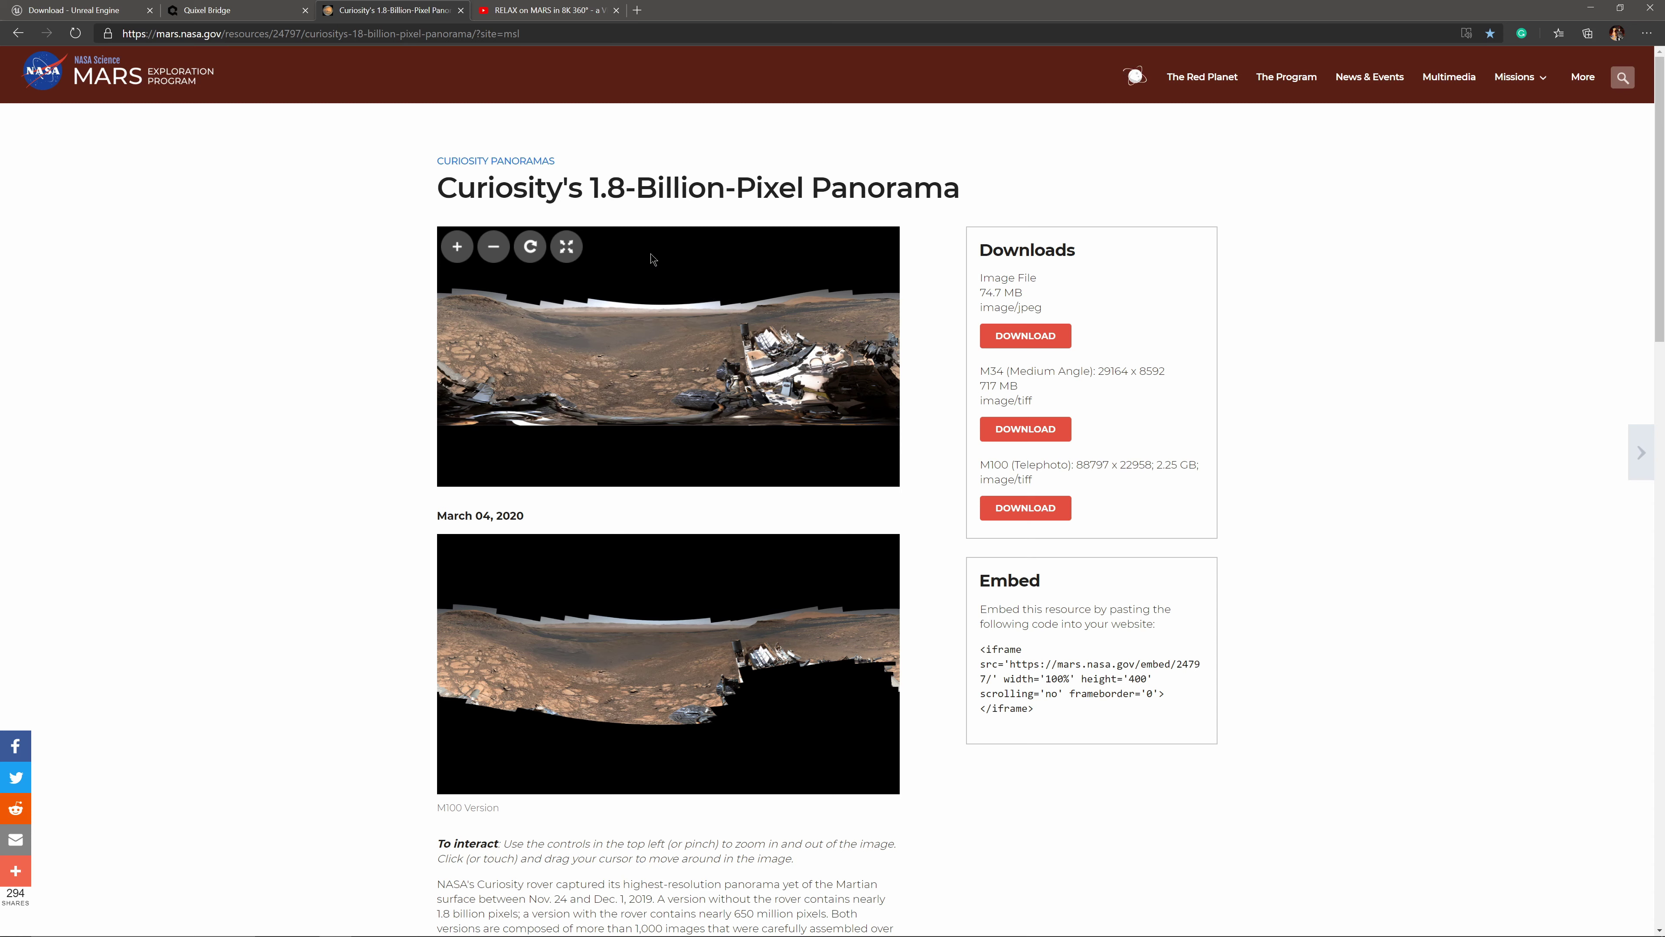
{"action": "left_click", "coordinate": [535, 8]}
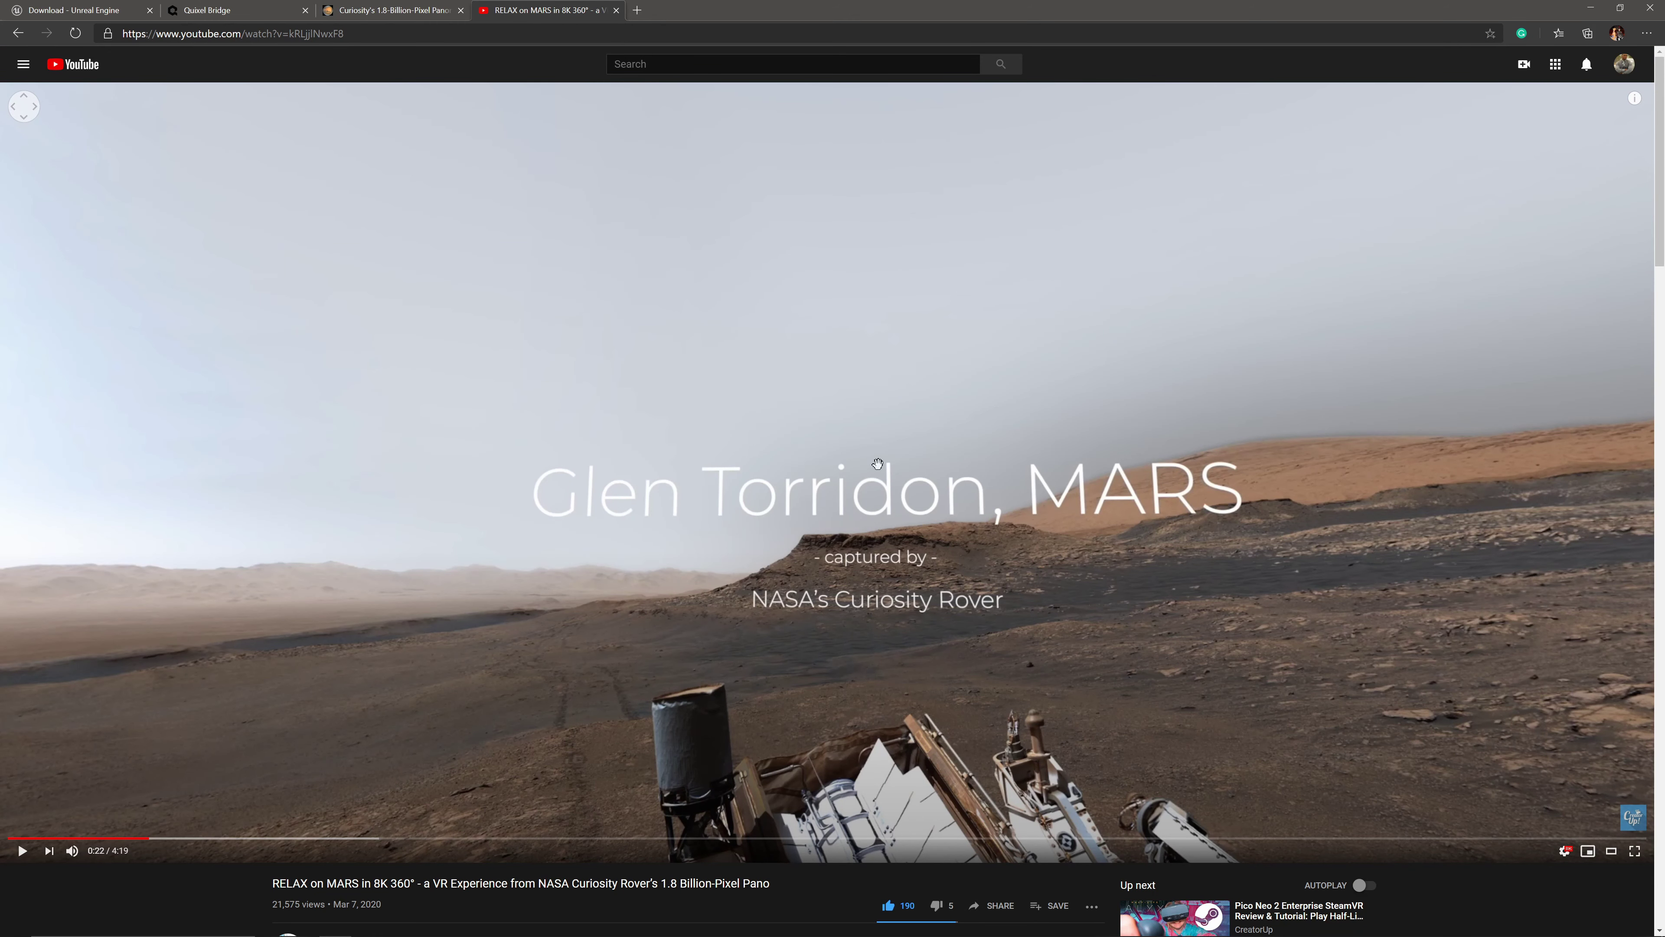
- Switch to File Explorer's IMAGES folder and open the withoutLogo panorama for viewing
{"action": "mouse_move", "coordinate": [465, 930]}
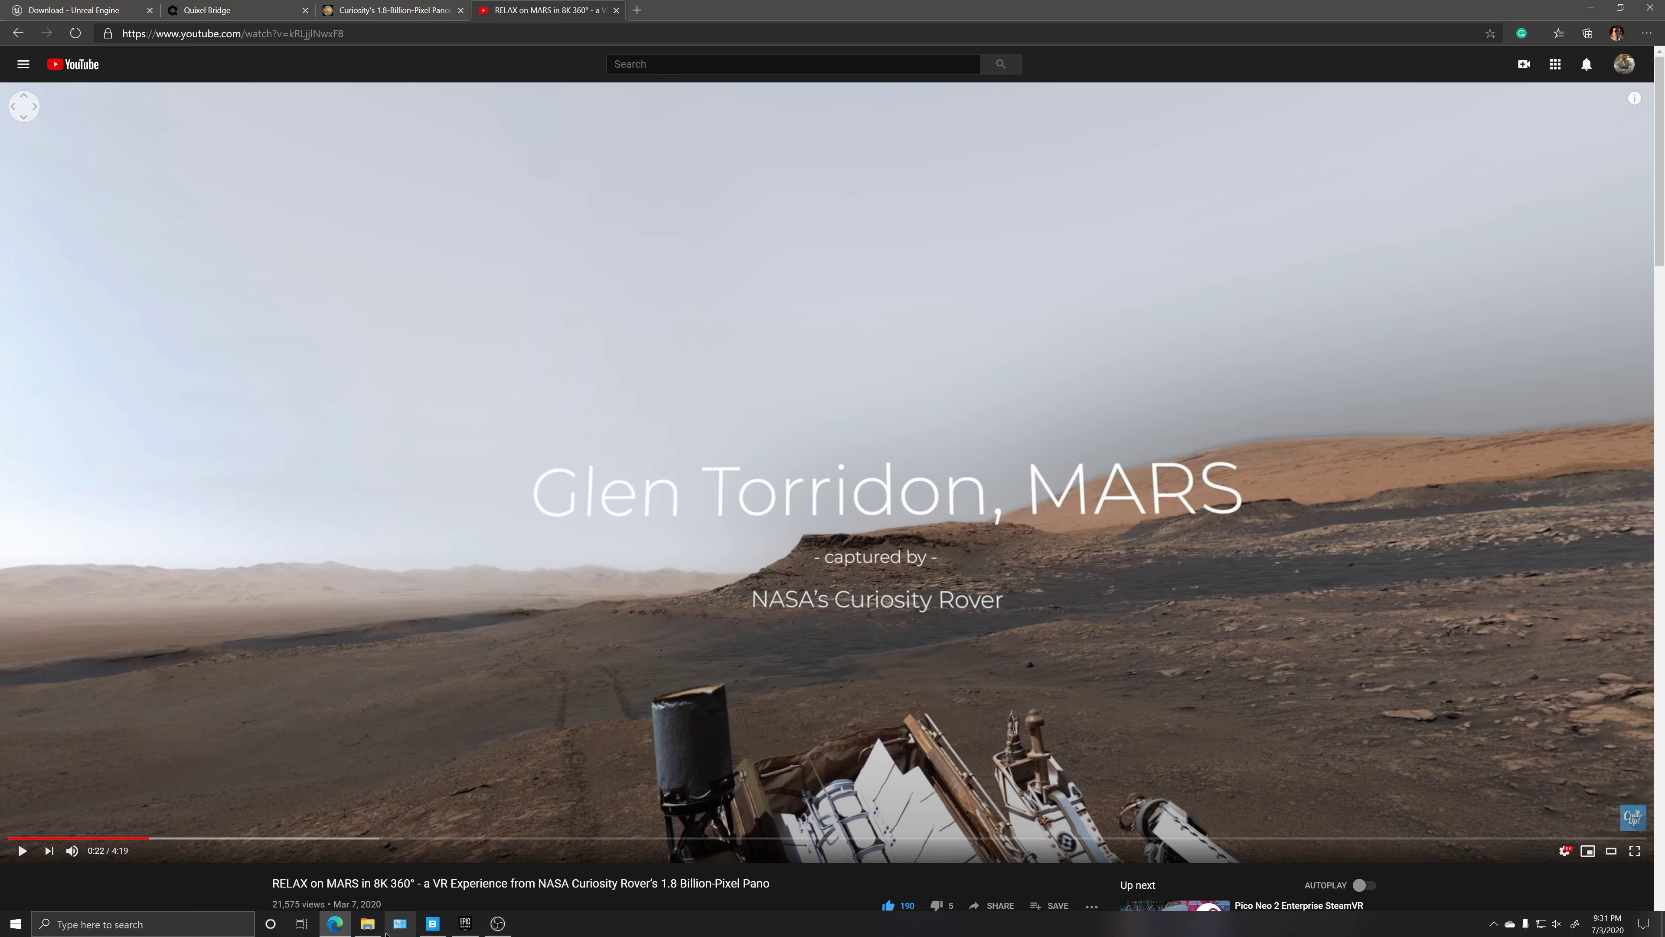
{"action": "left_click", "coordinate": [368, 924]}
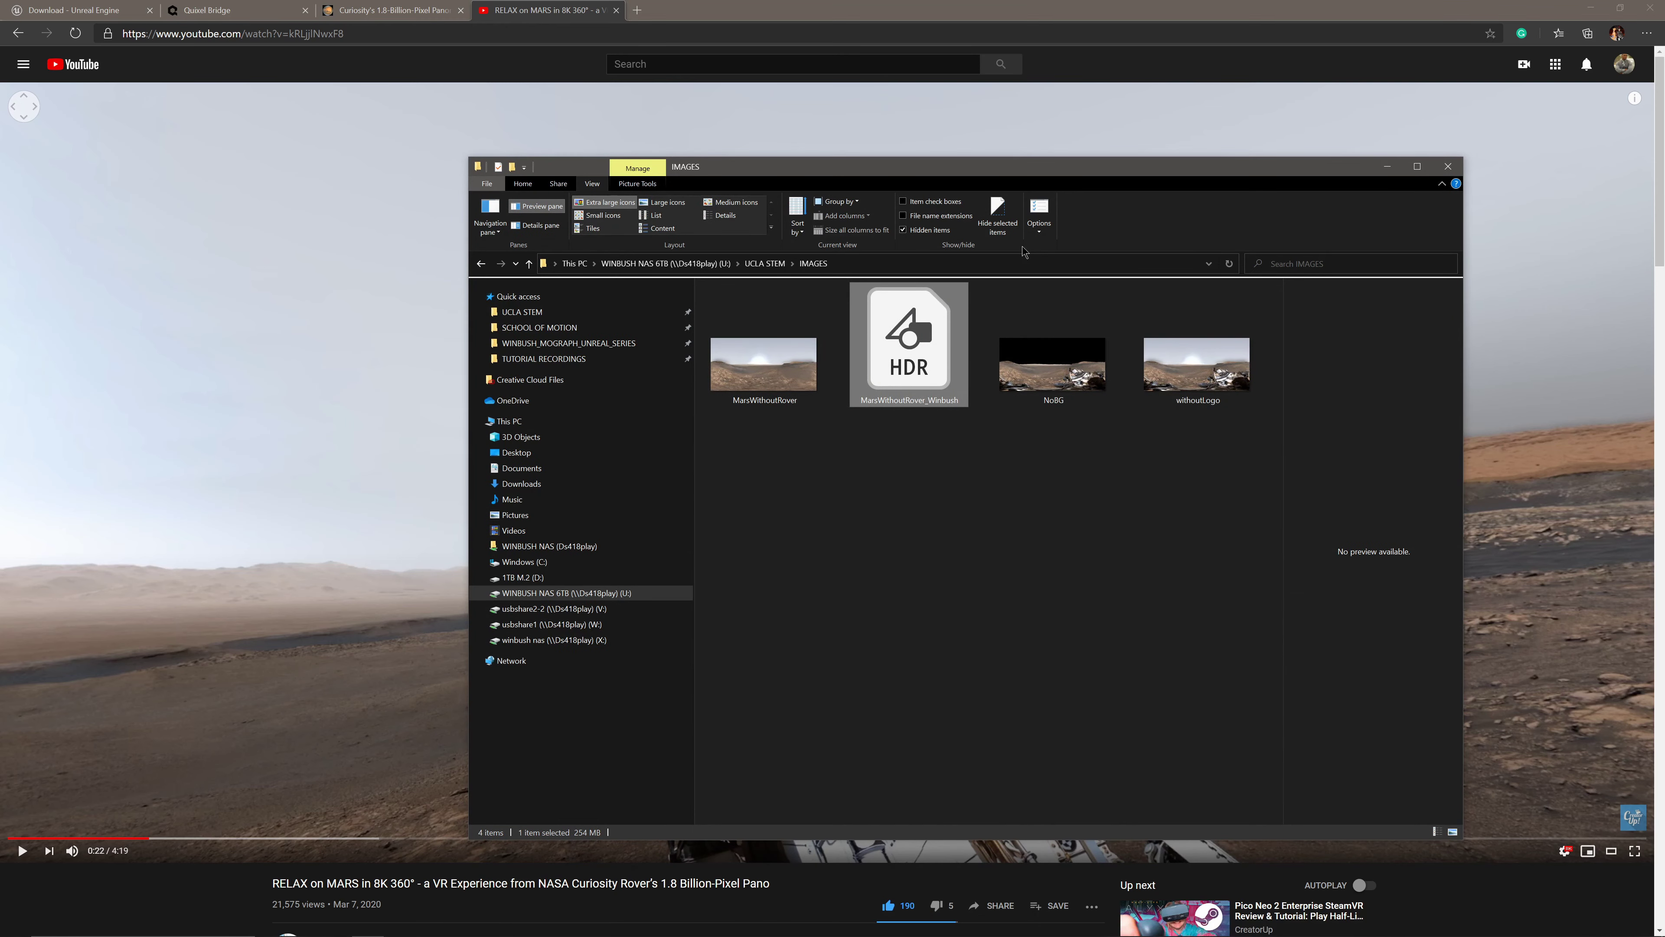
{"action": "left_click_drag", "start_coordinate": [1040, 173], "coordinate": [862, 164]}
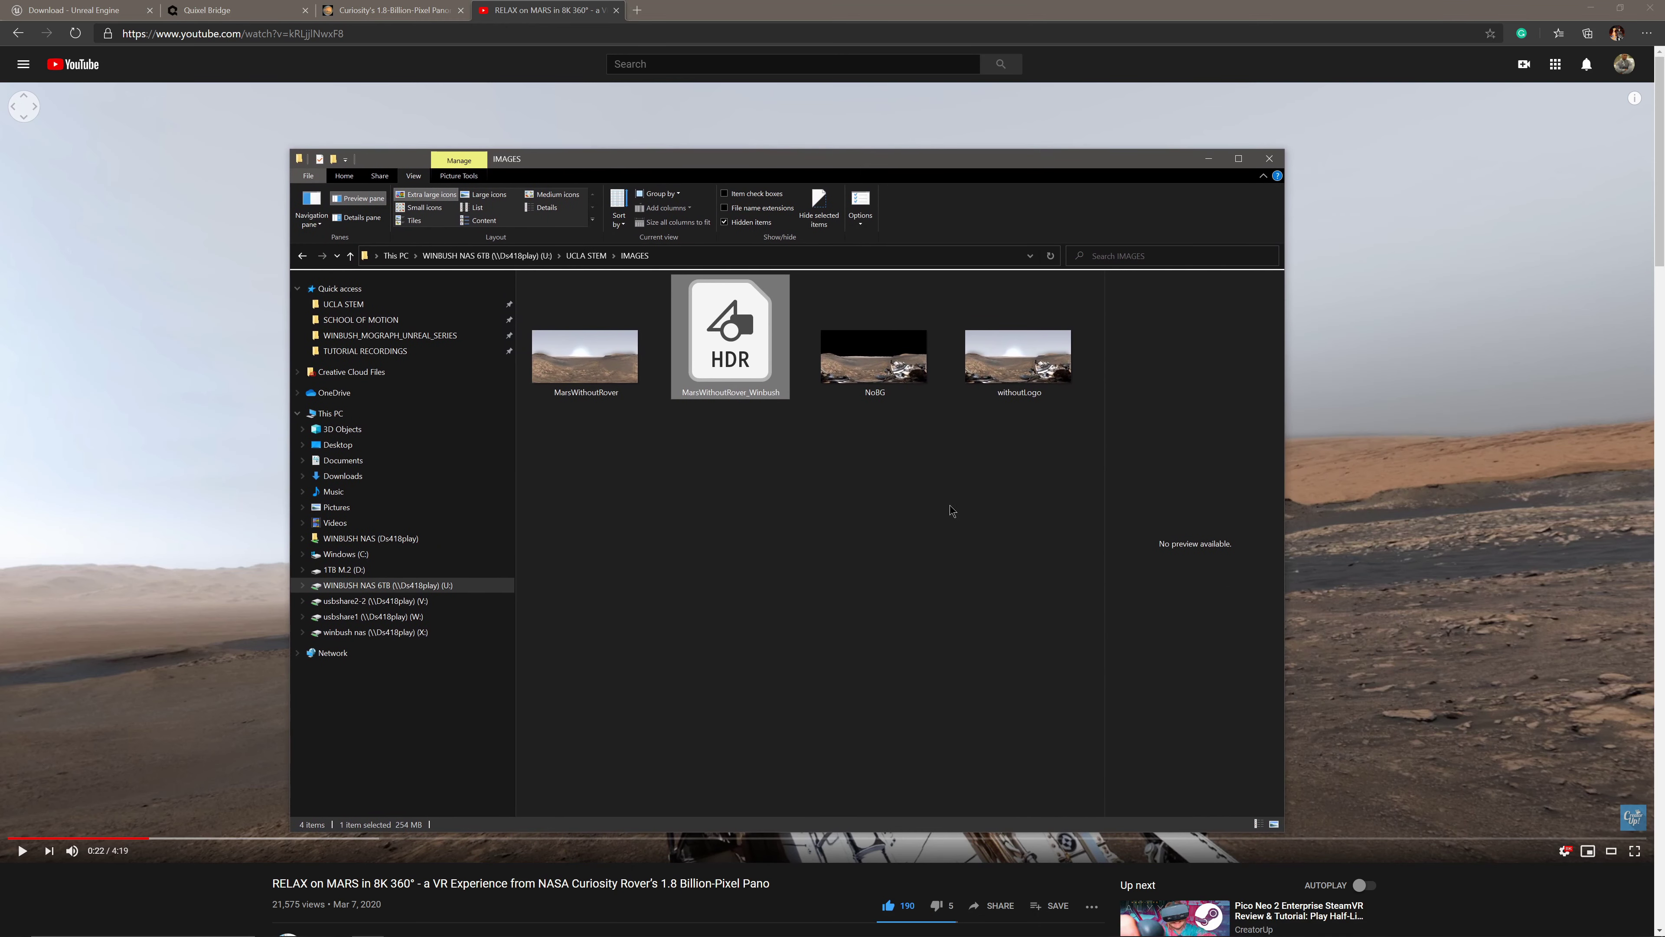
{"action": "left_click", "coordinate": [1031, 393]}
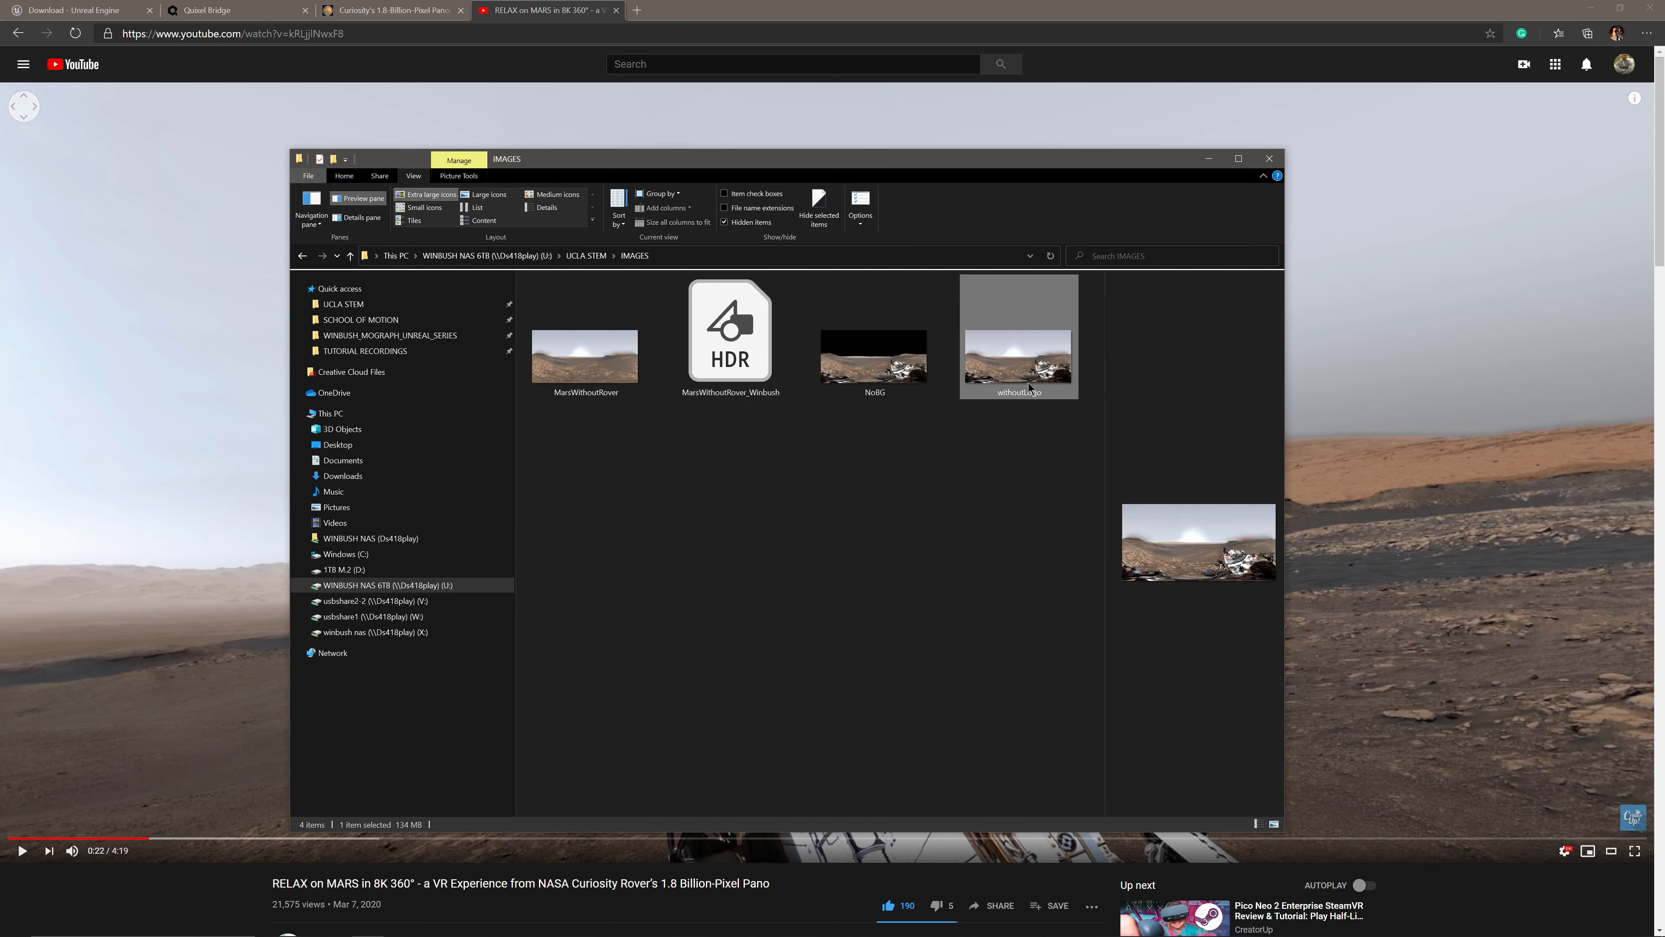
{"action": "double_click", "coordinate": [1028, 374]}
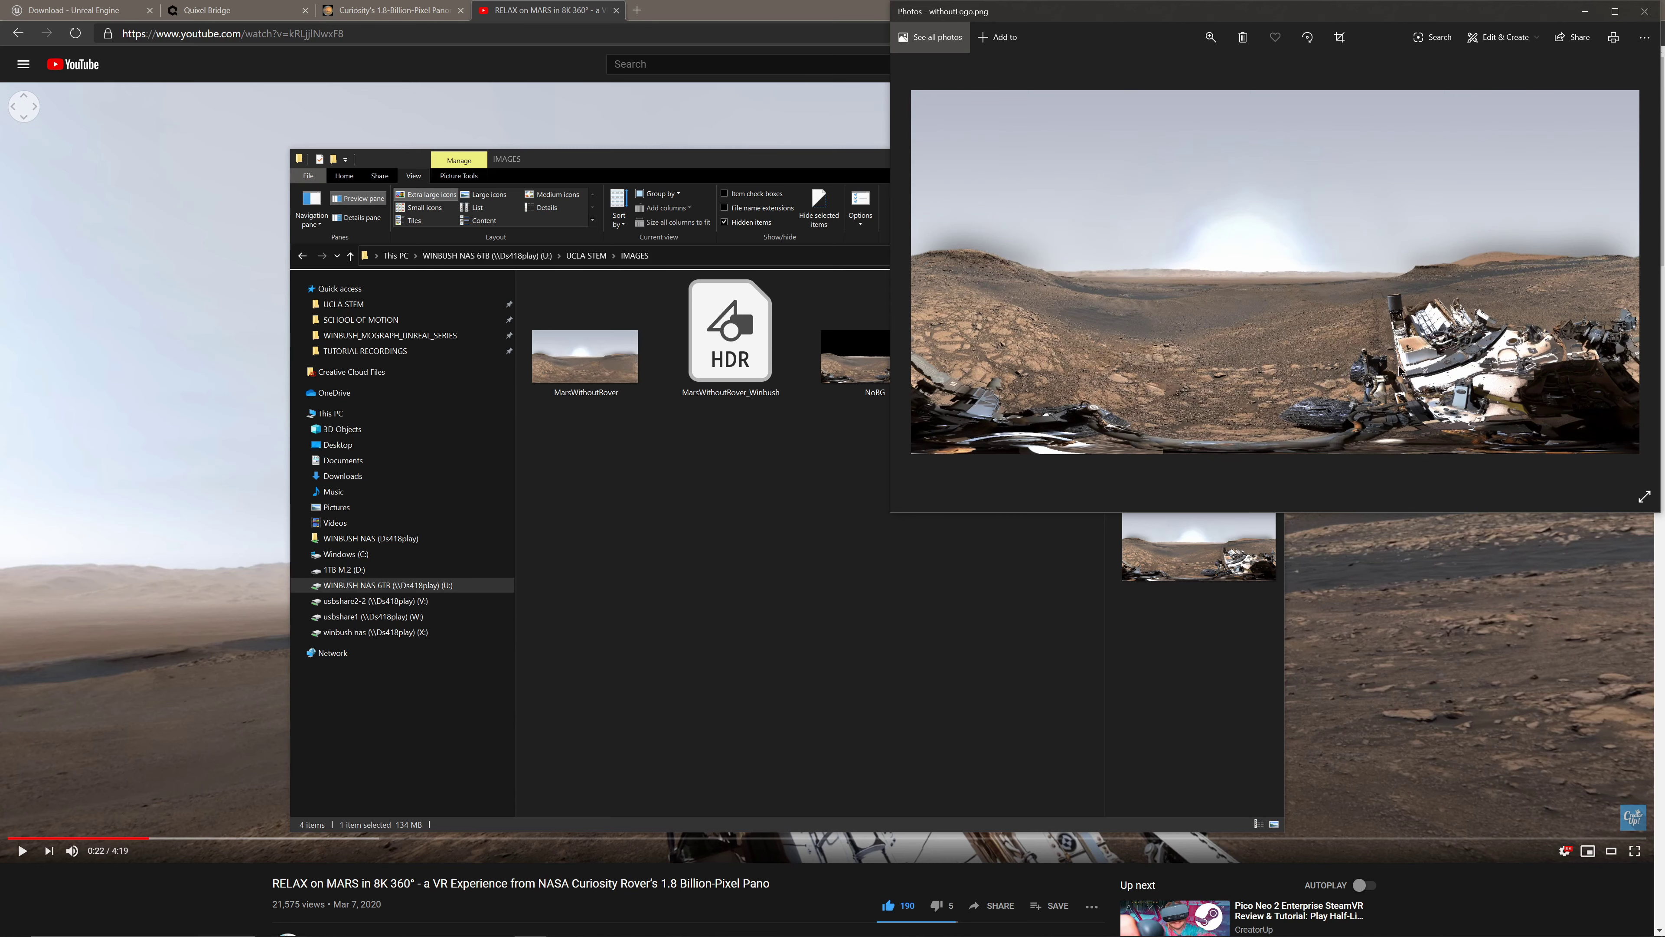
- View the MarsWithoutRover image, and select its HDR version in the IMAGES folder
{"action": "left_click", "coordinate": [666, 493]}
{"action": "left_click", "coordinate": [1442, 400]}
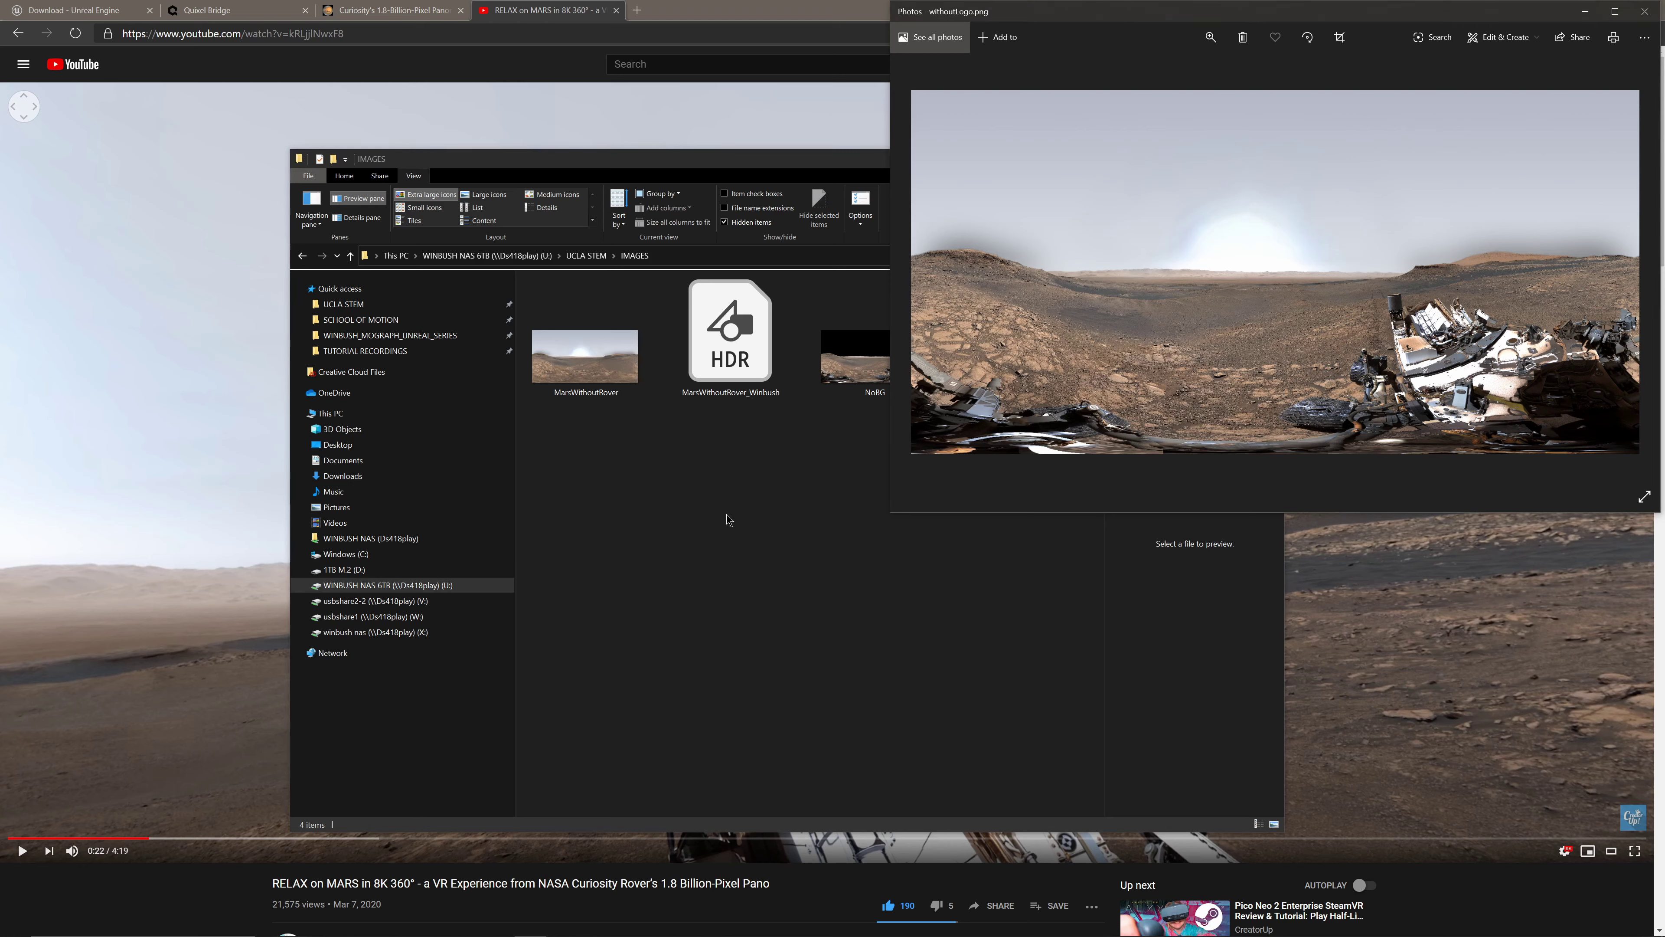
{"action": "left_click", "coordinate": [593, 370]}
{"action": "double_click", "coordinate": [595, 370]}
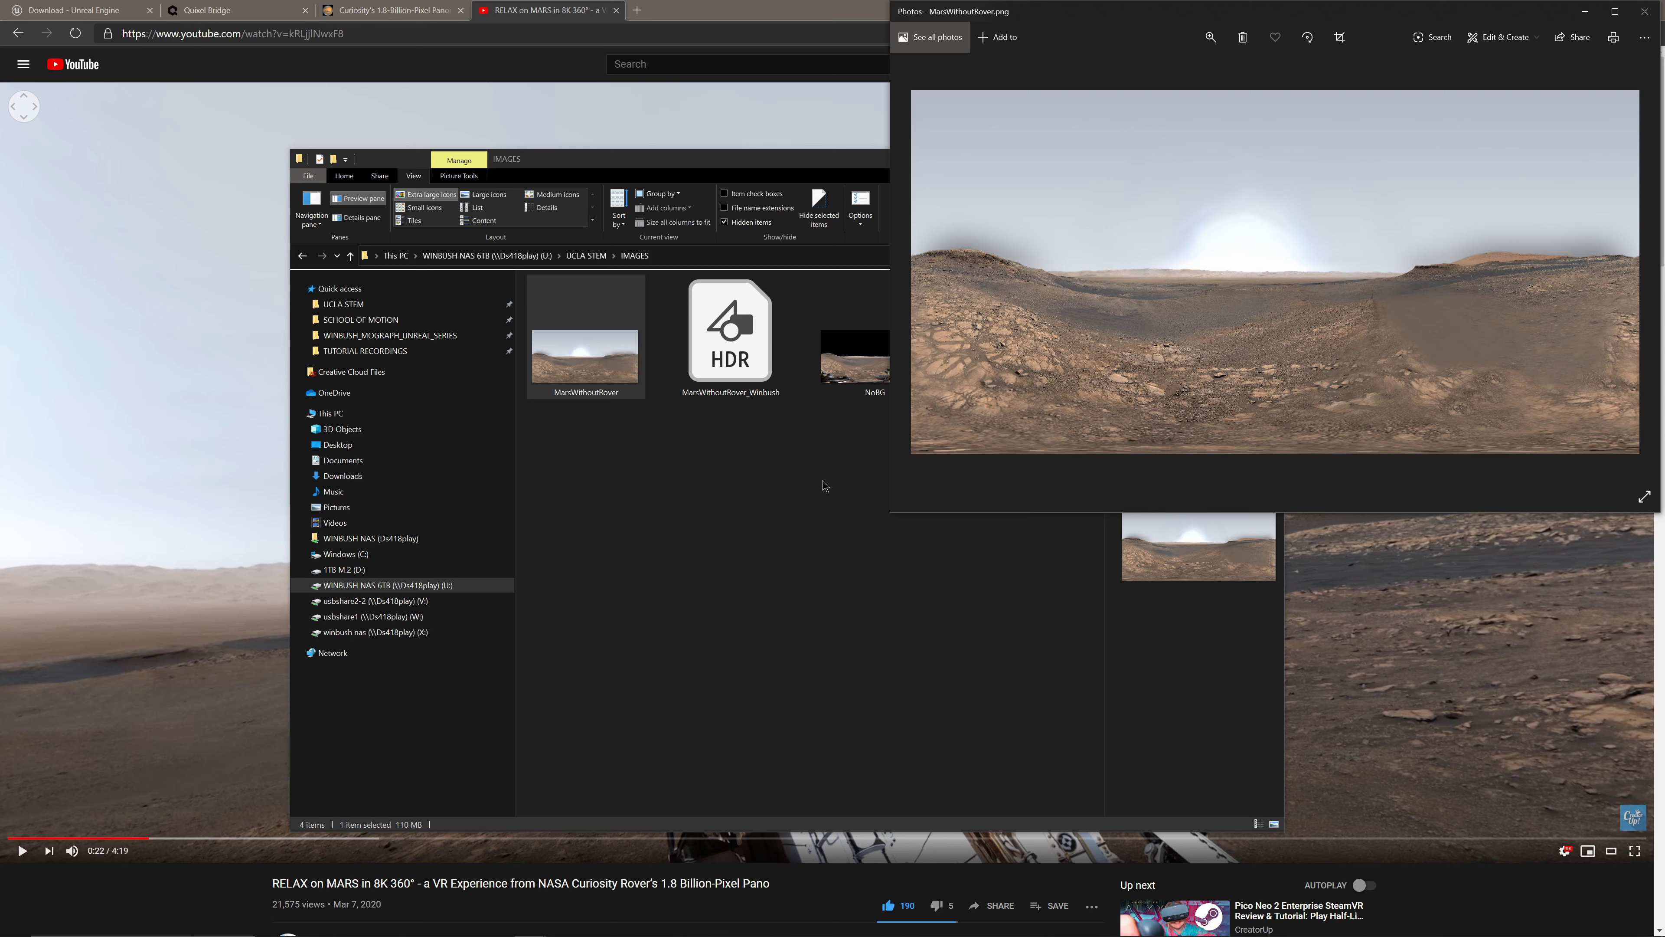
{"action": "left_click", "coordinate": [732, 500]}
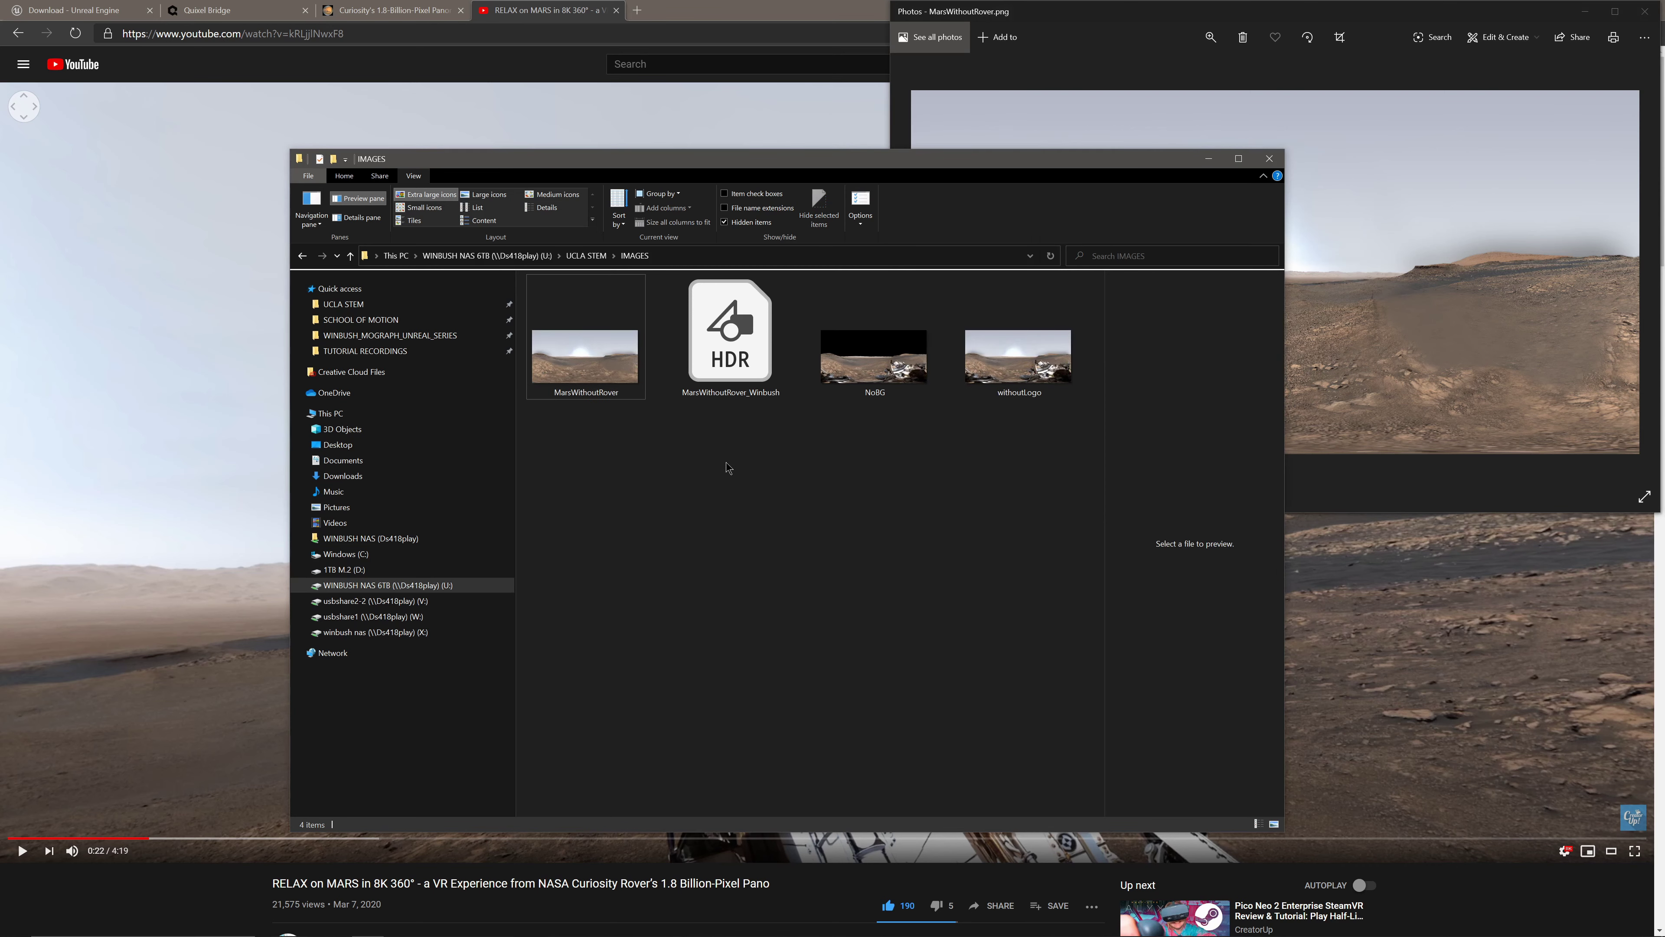
{"action": "left_click", "coordinate": [691, 348]}
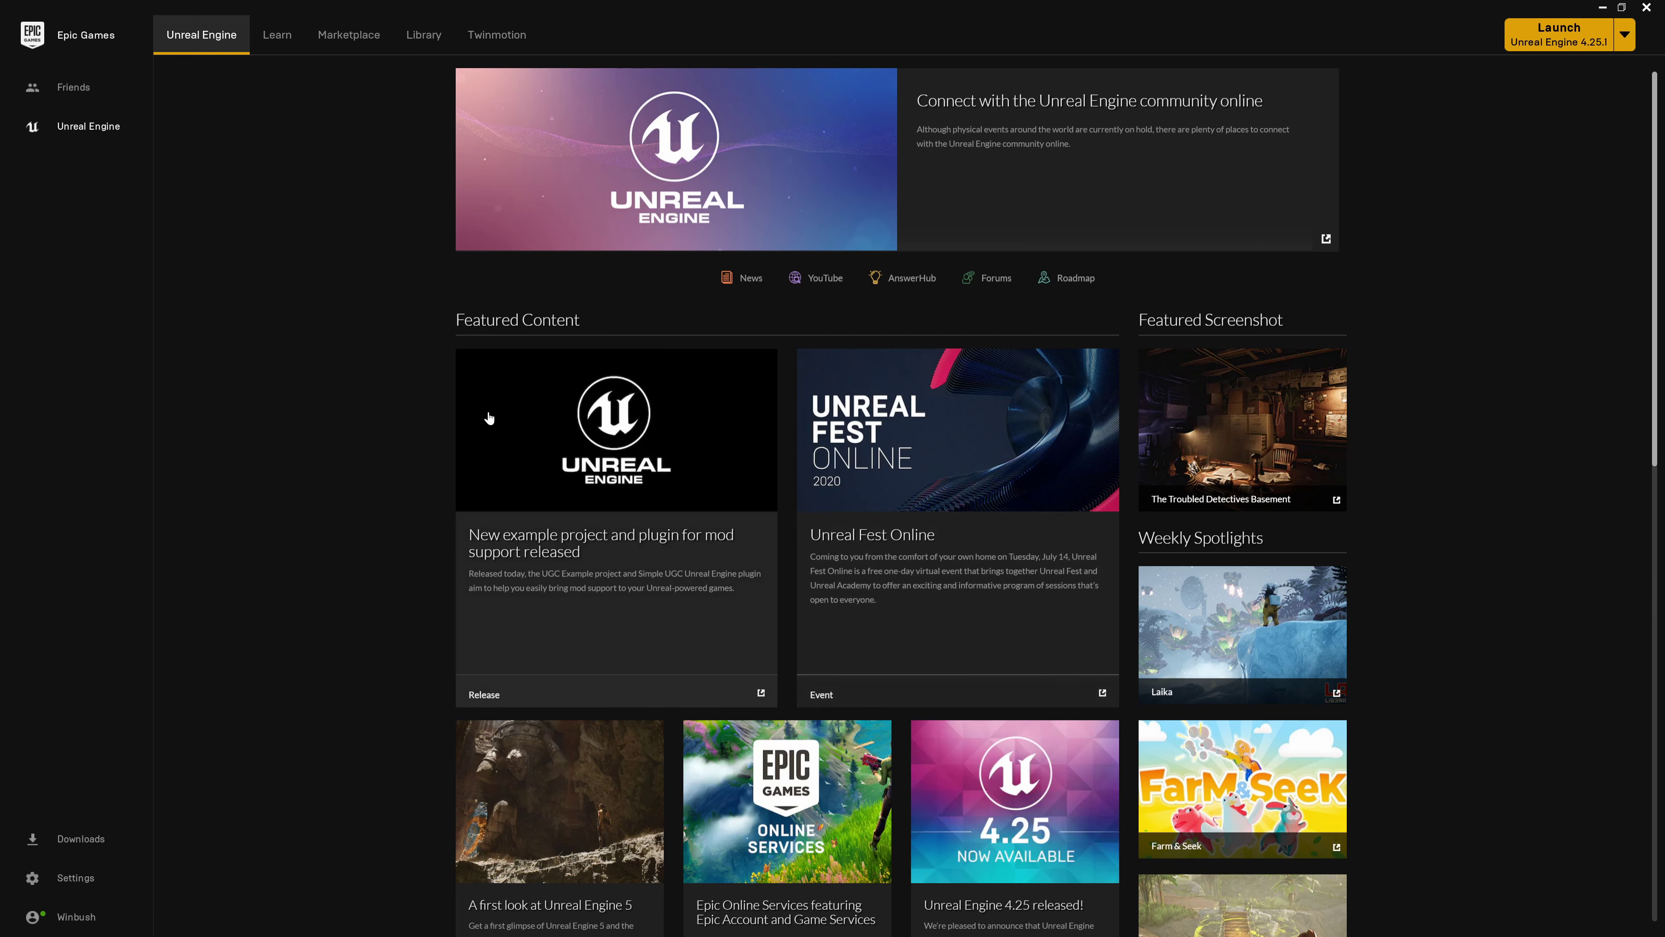
- In the Epic Games Launcher's library, add and discard a spare engine version slot, and launch Unreal Engine 4.25.1
{"action": "left_click", "coordinate": [431, 41]}
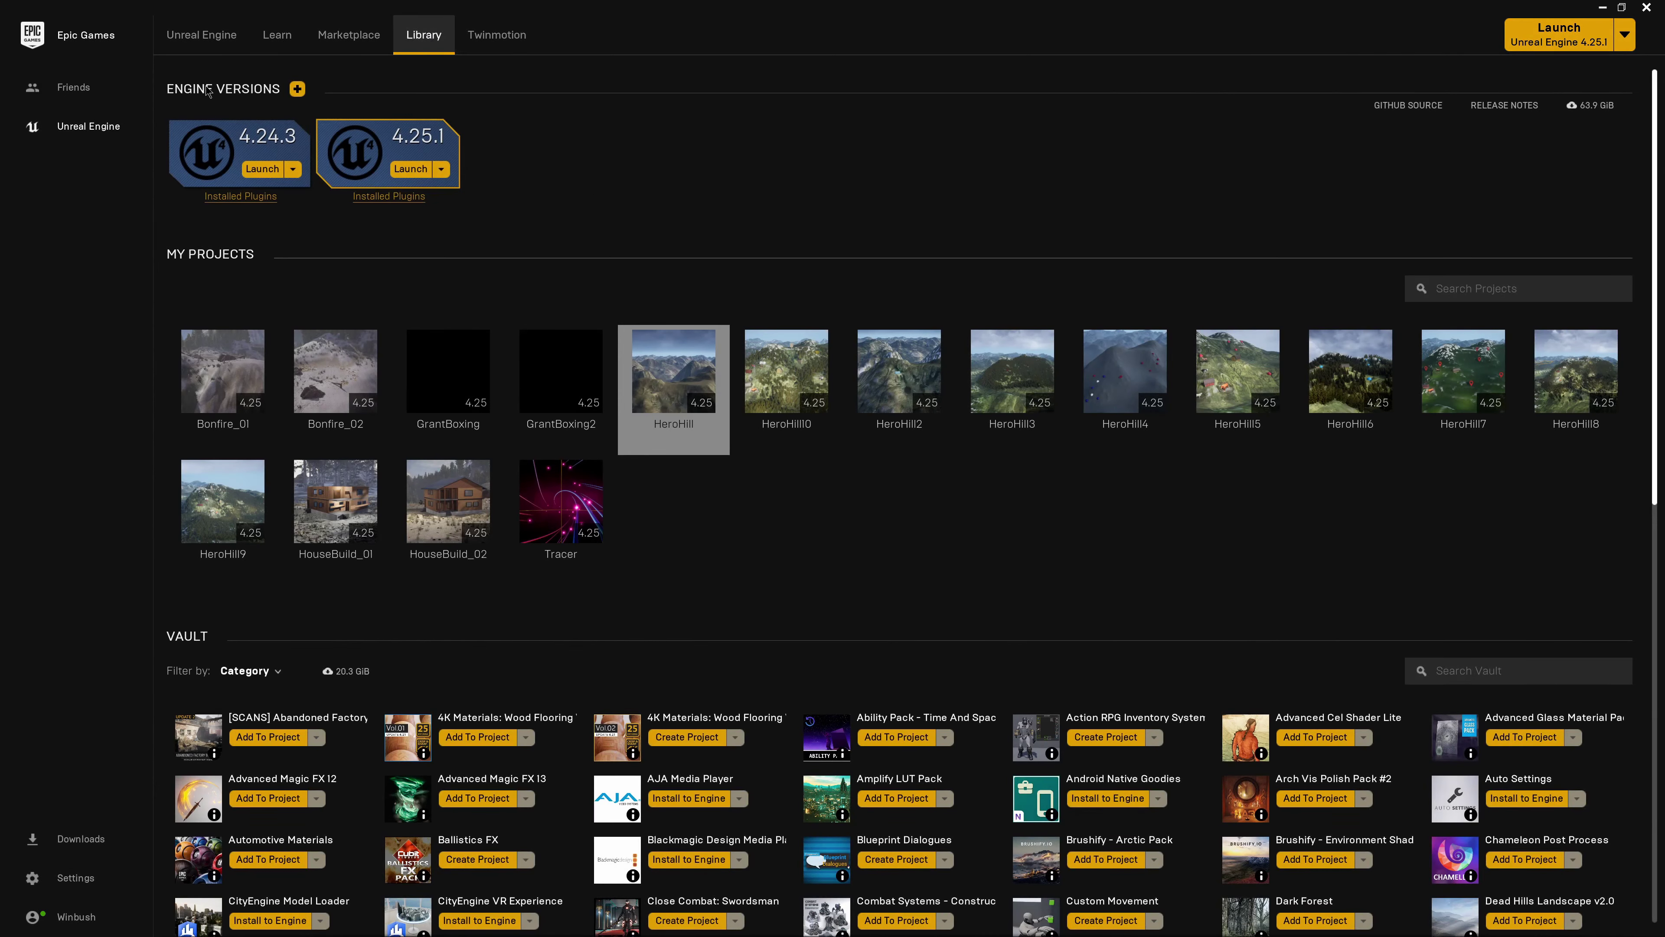
{"action": "left_click", "coordinate": [297, 90]}
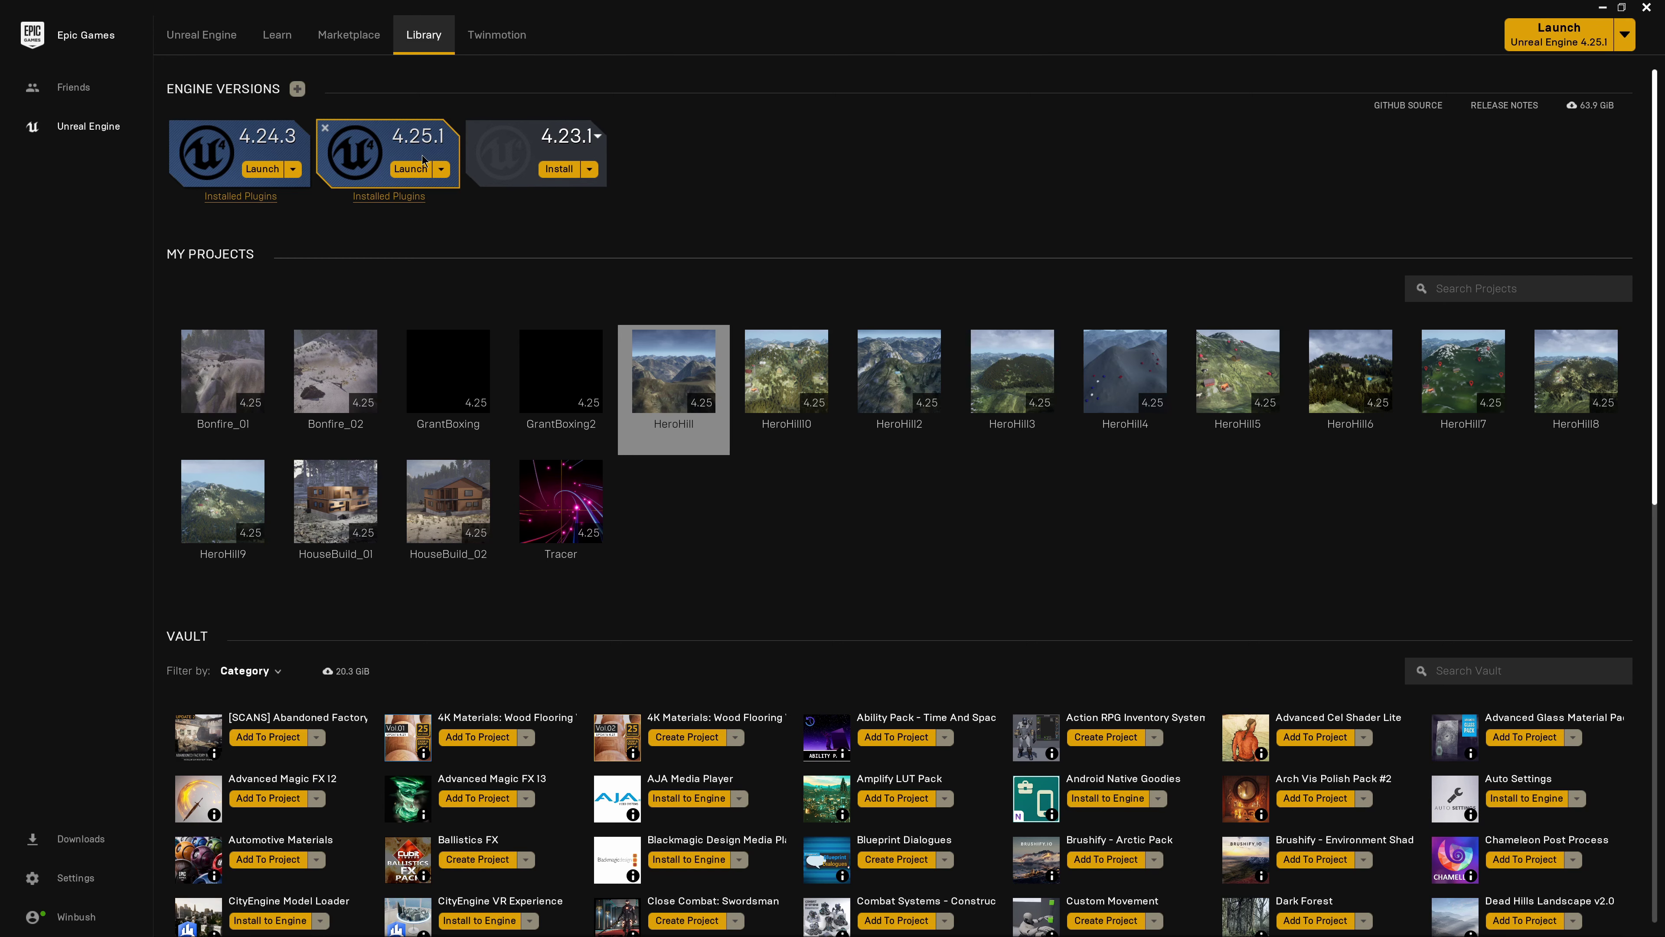
{"action": "left_click", "coordinate": [473, 130]}
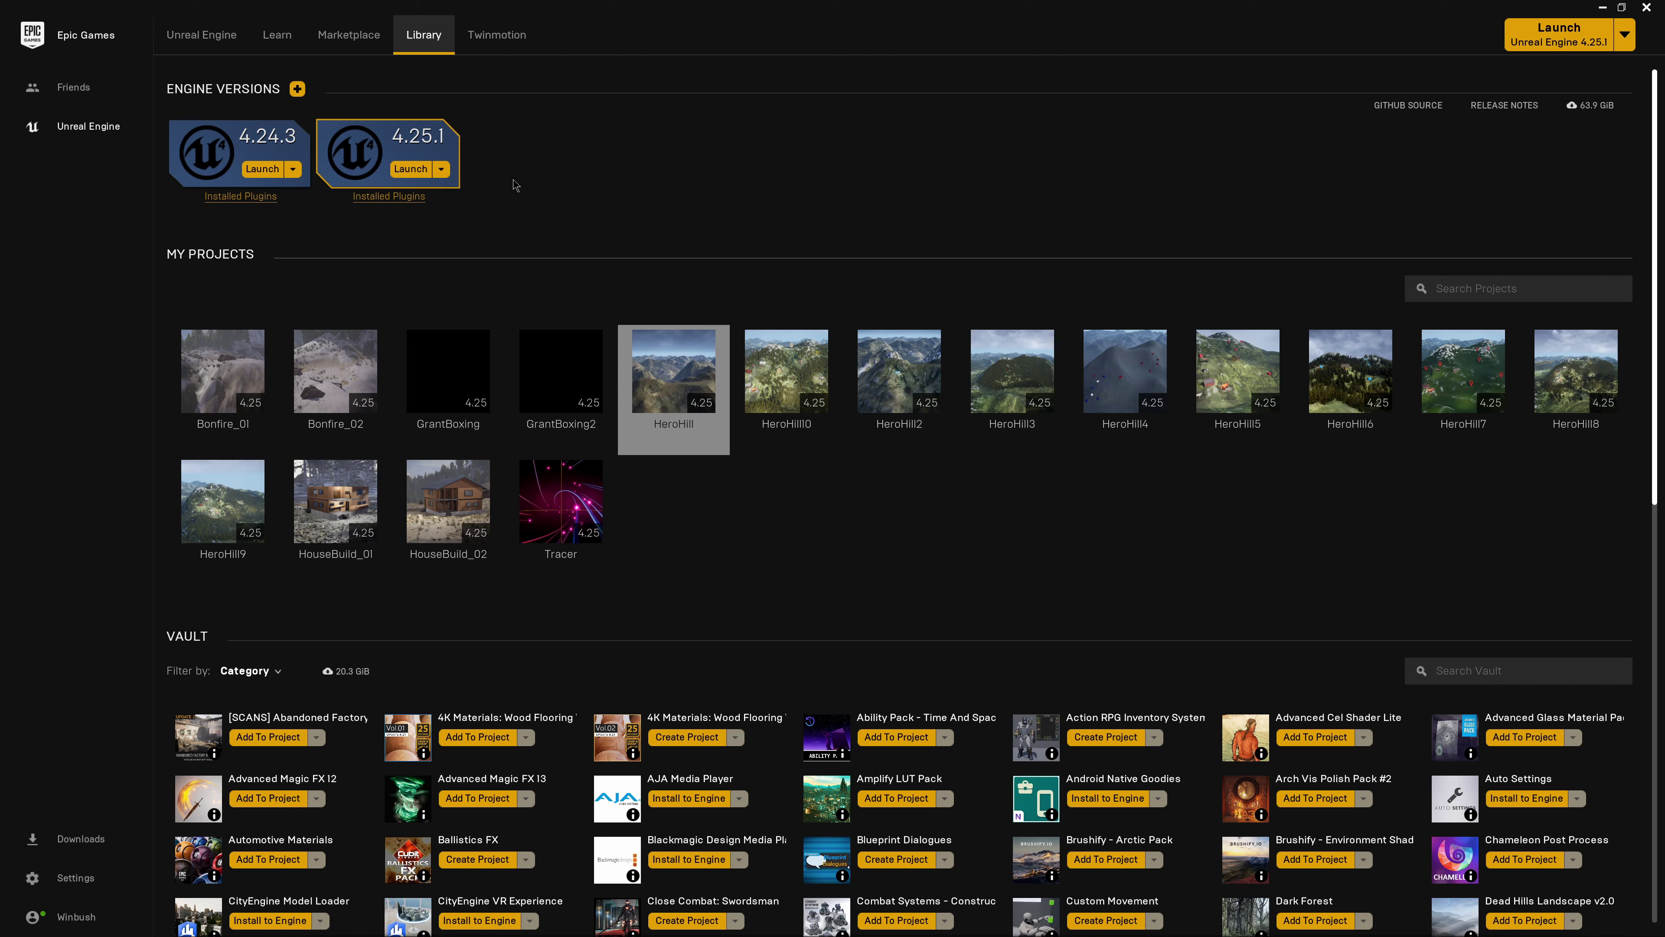
{"action": "left_click", "coordinate": [421, 172]}
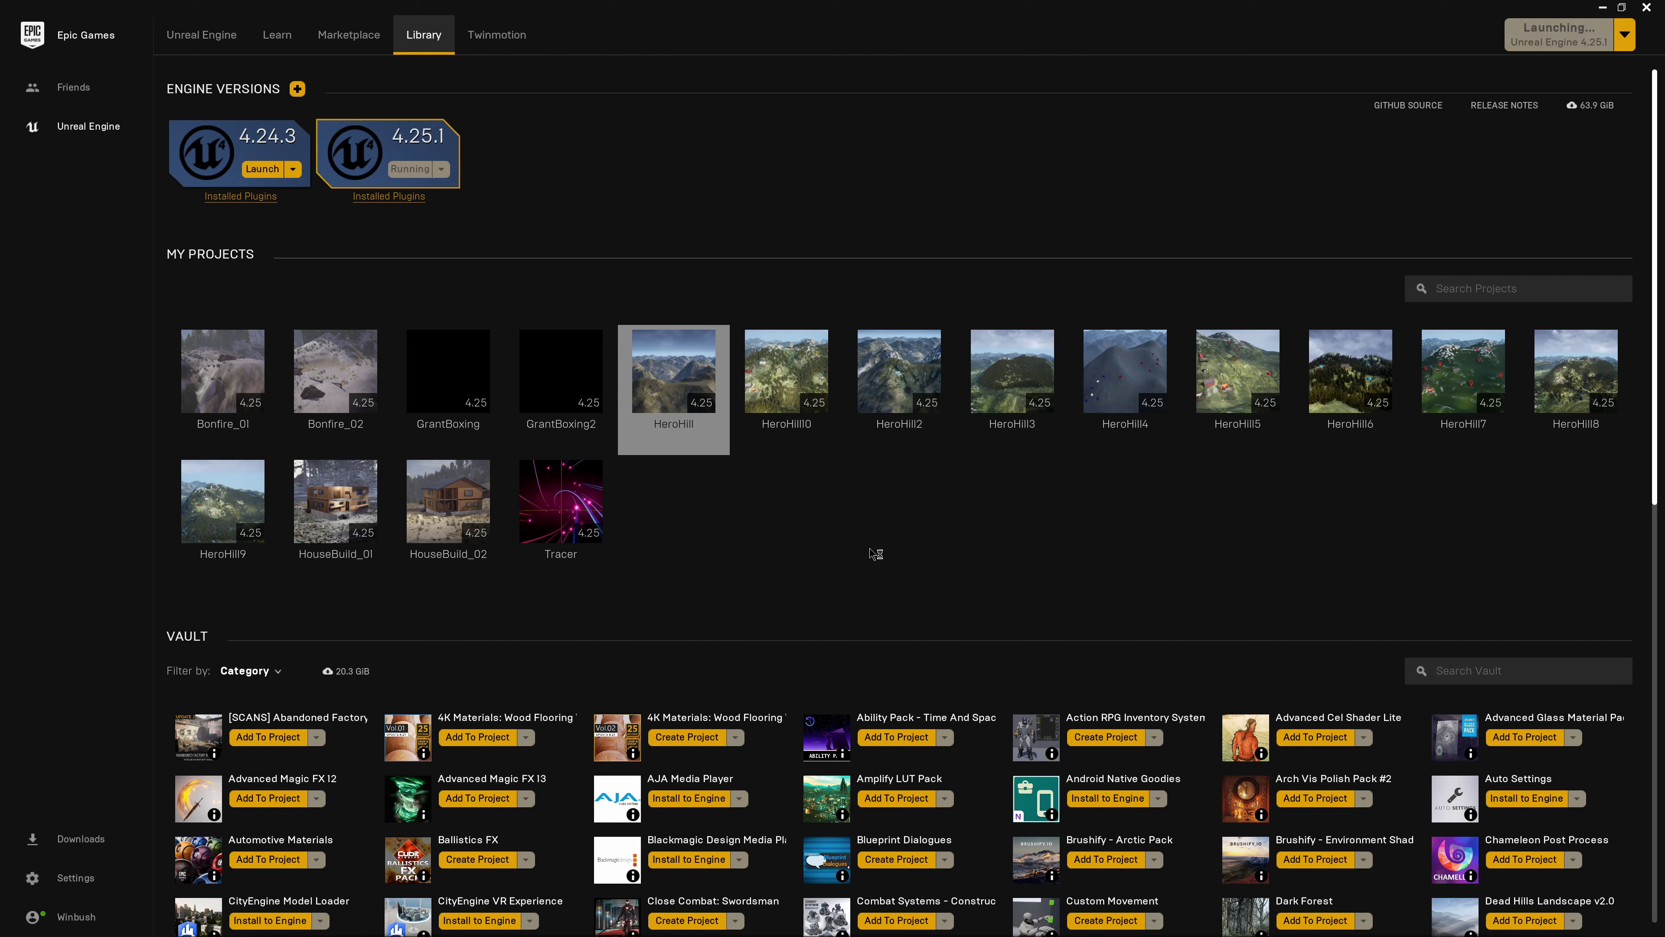
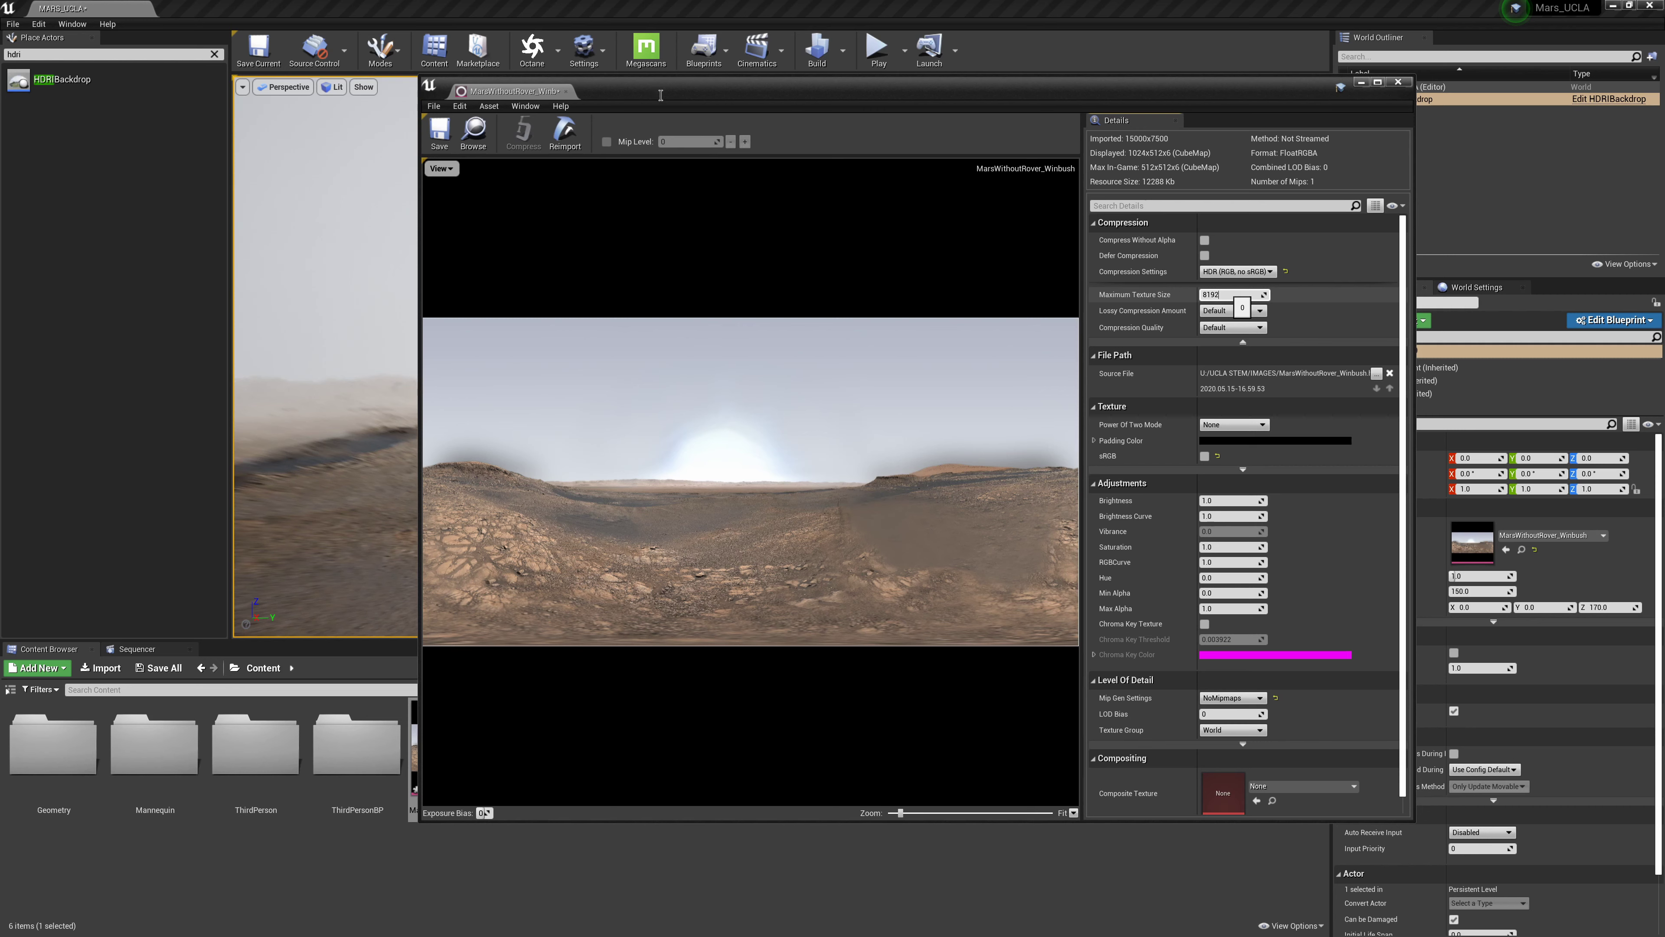
- Apply a maximum texture size of 8192 to the Mars HDR texture, save it and close the texture editor
{"action": "key", "text": "Return"}
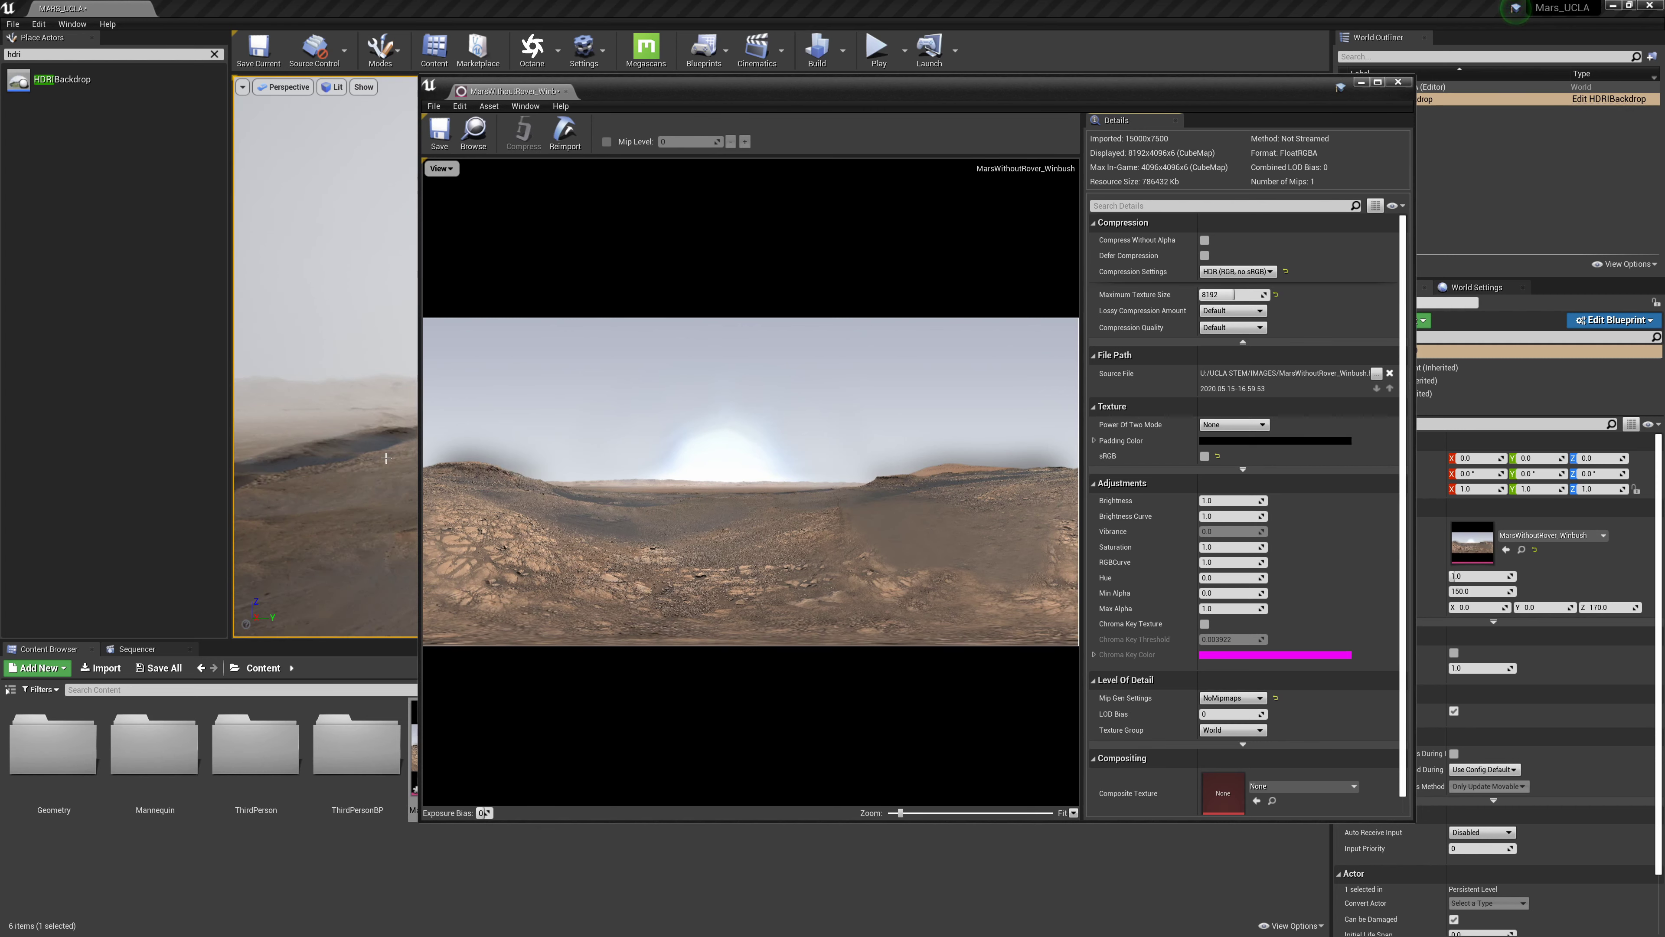
{"action": "left_click", "coordinate": [440, 136]}
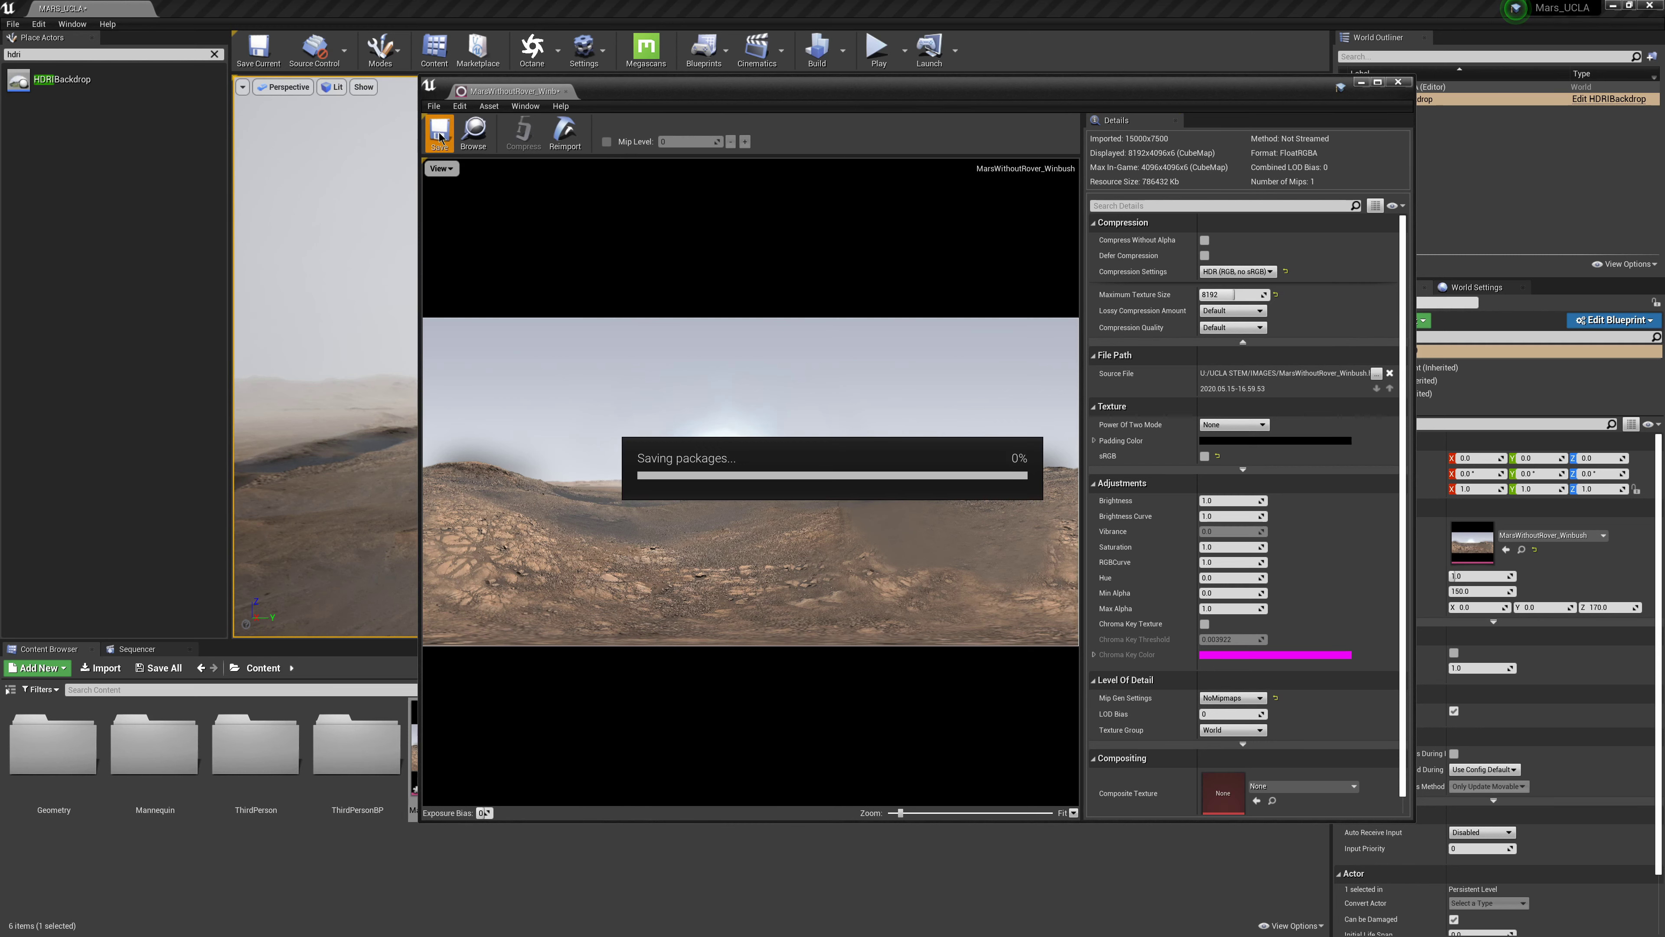
{"action": "left_click", "coordinate": [1399, 82]}
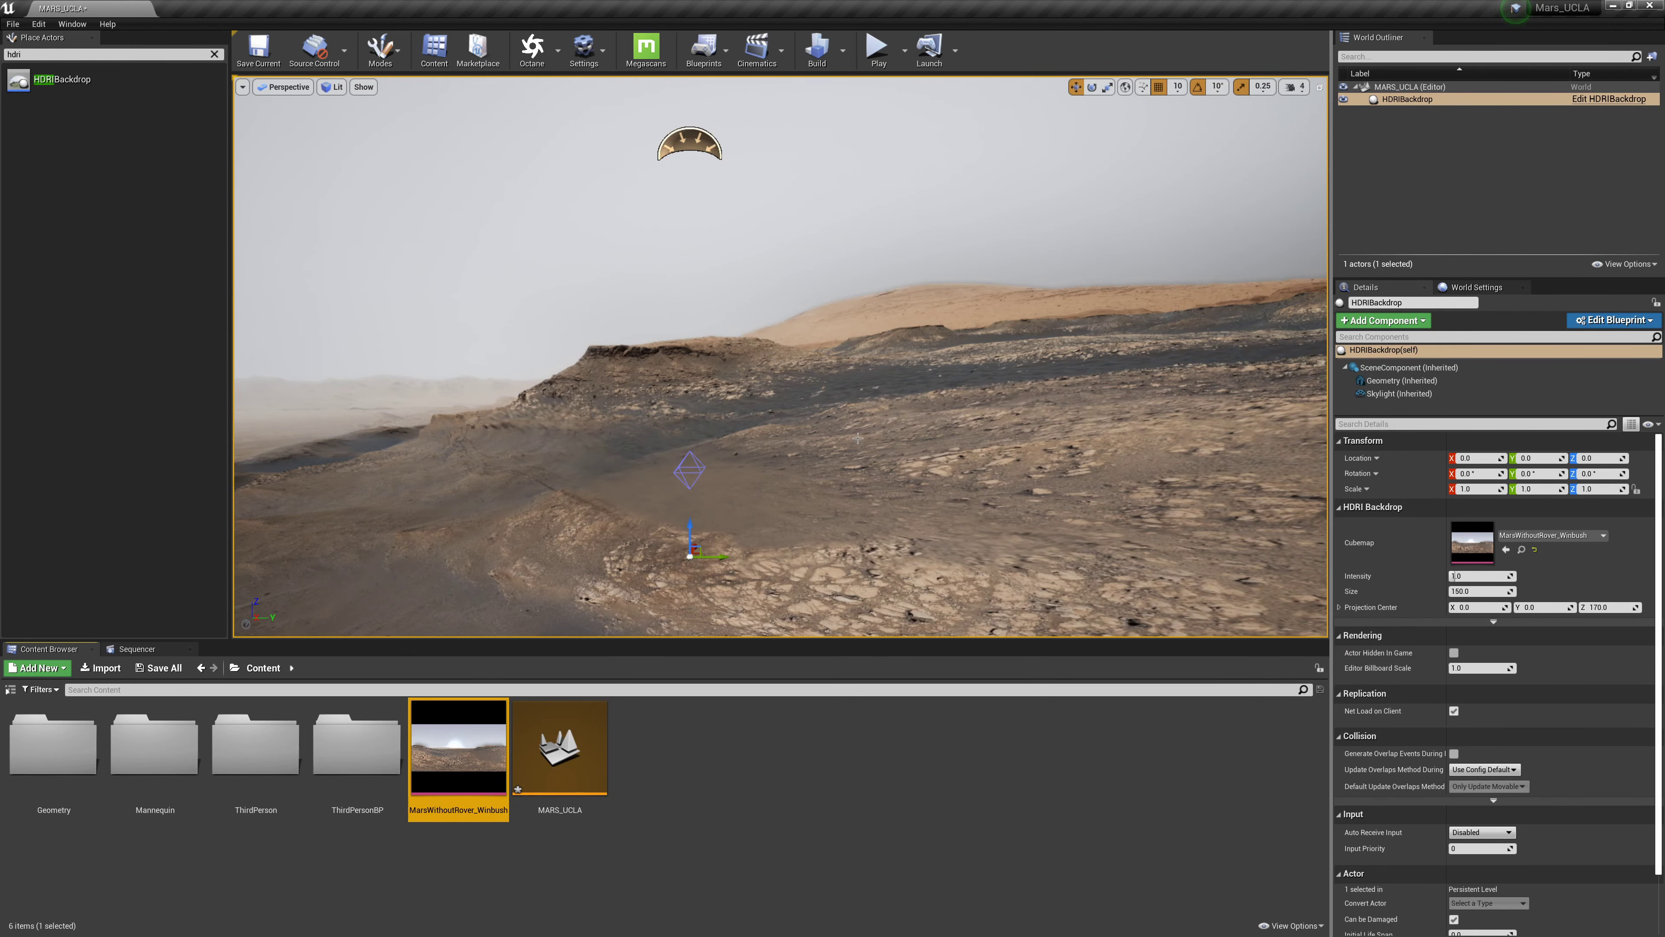
- Examine the Mars backdrop's sharpness and ground projection in the viewport from near and far
{"action": "scroll", "coordinate": [849, 477], "scroll_direction": "down", "scroll_amount": 6}
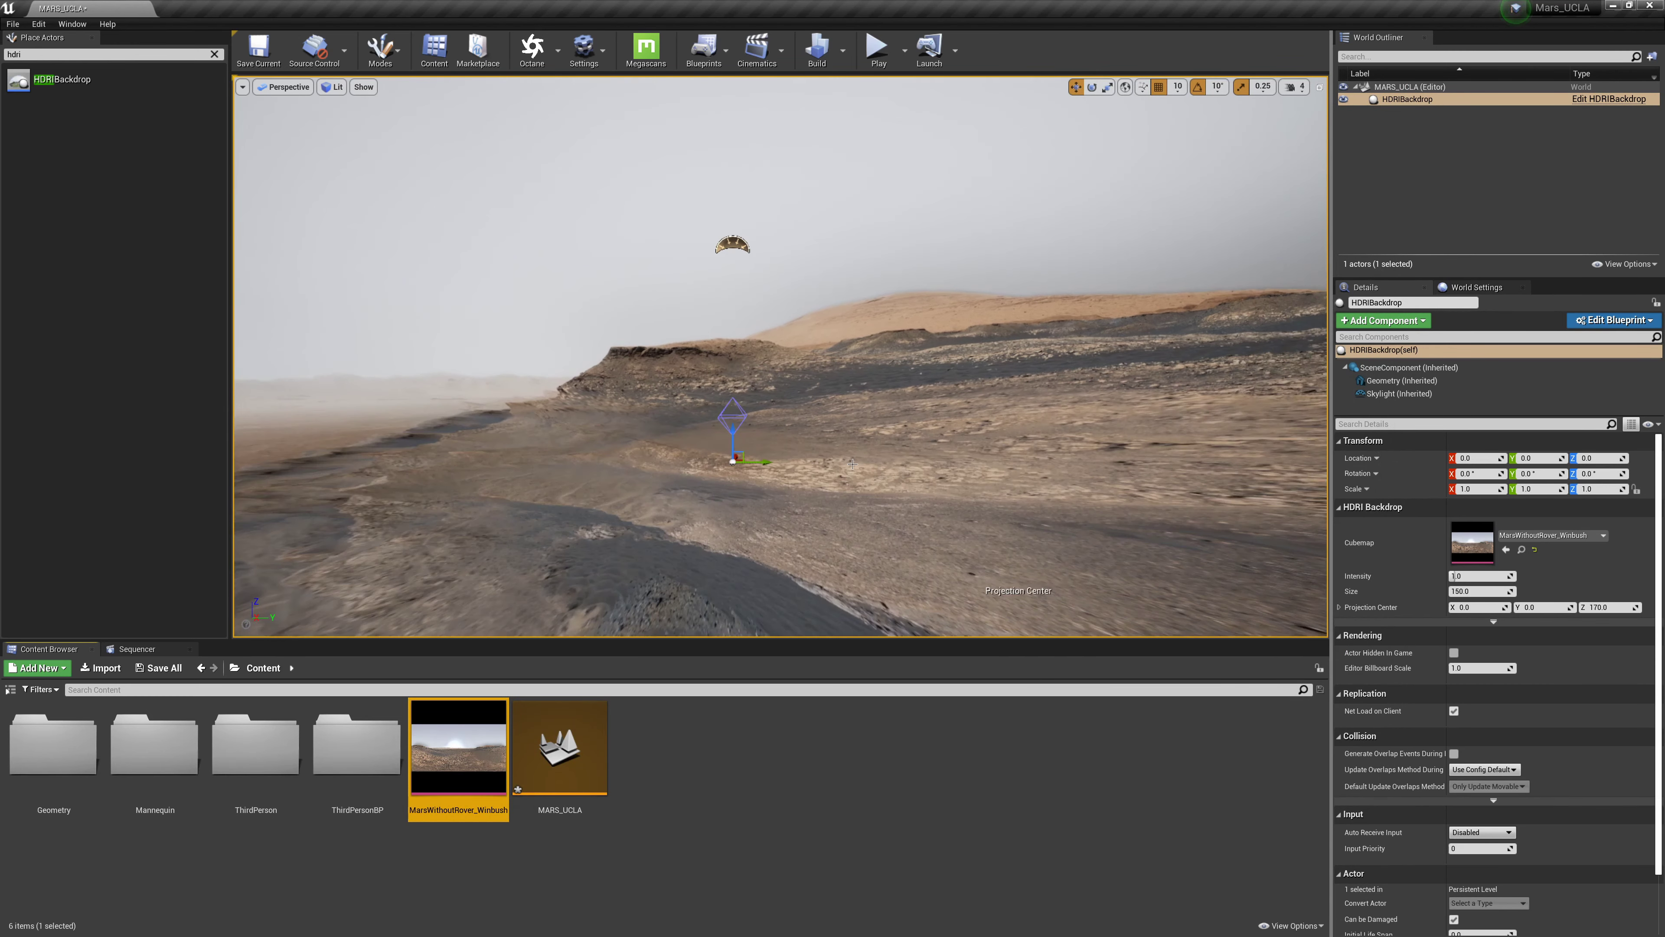
{"action": "scroll", "coordinate": [849, 465], "scroll_direction": "up", "scroll_amount": 6}
{"action": "scroll", "coordinate": [844, 465], "scroll_direction": "down", "scroll_amount": 5}
{"action": "scroll", "coordinate": [843, 465], "scroll_direction": "up", "scroll_amount": 2}
{"action": "scroll", "coordinate": [842, 464], "scroll_direction": "up", "scroll_amount": 3}
{"action": "scroll", "coordinate": [843, 465], "scroll_direction": "down", "scroll_amount": 3}
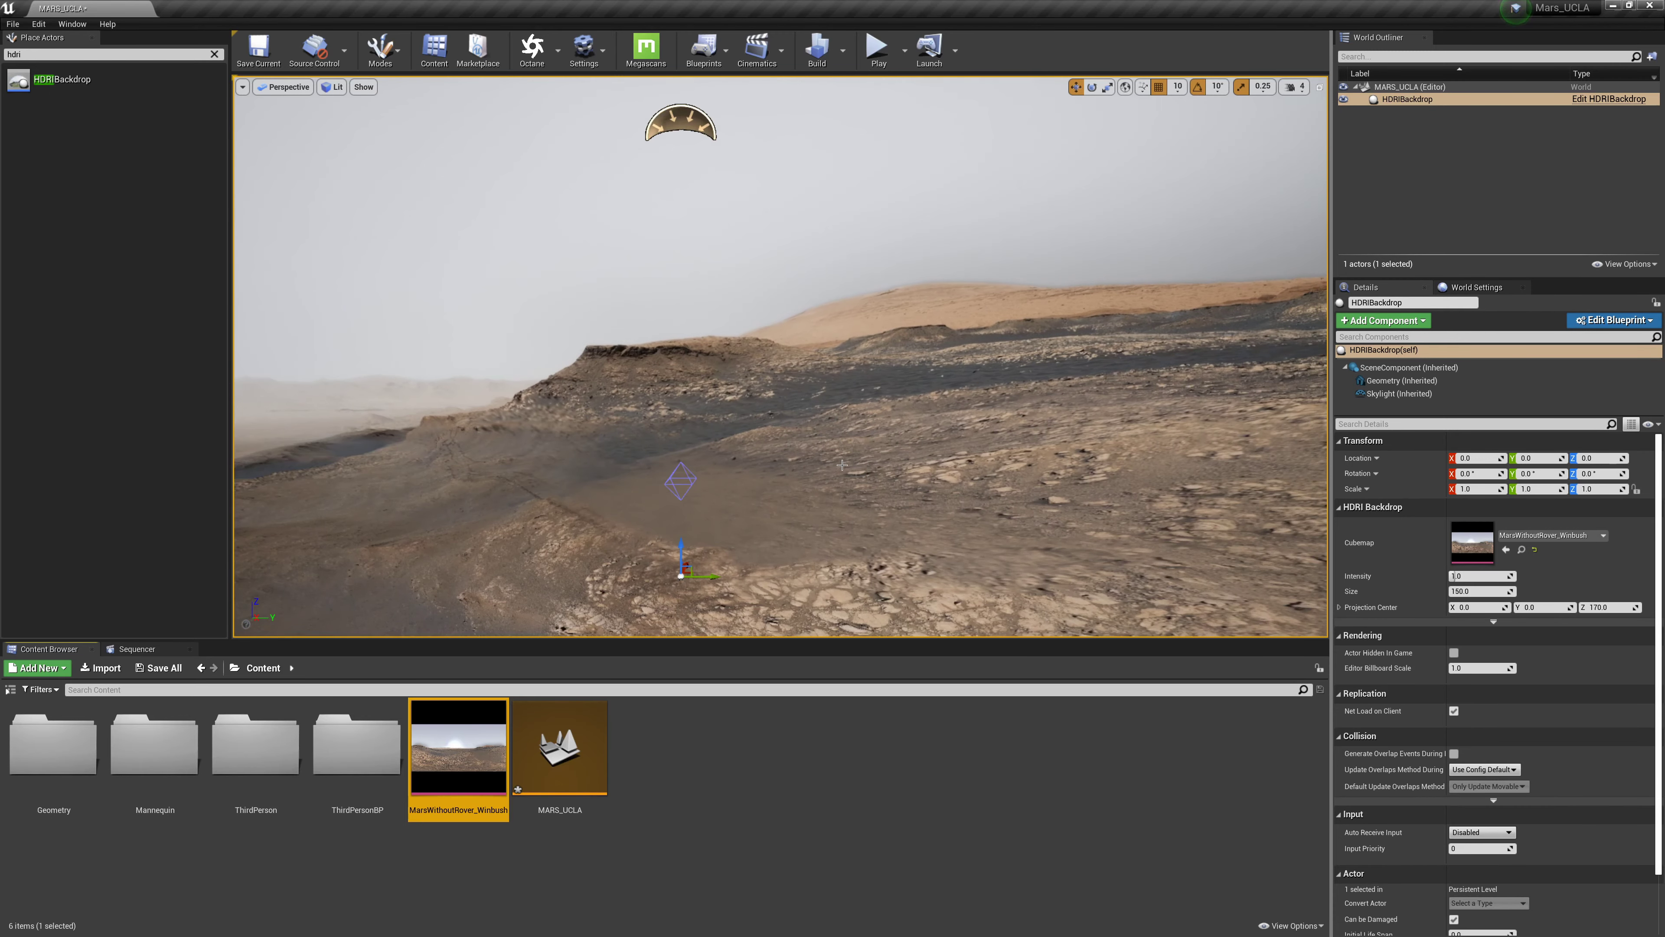
{"action": "scroll", "coordinate": [842, 464], "scroll_direction": "up", "scroll_amount": 2}
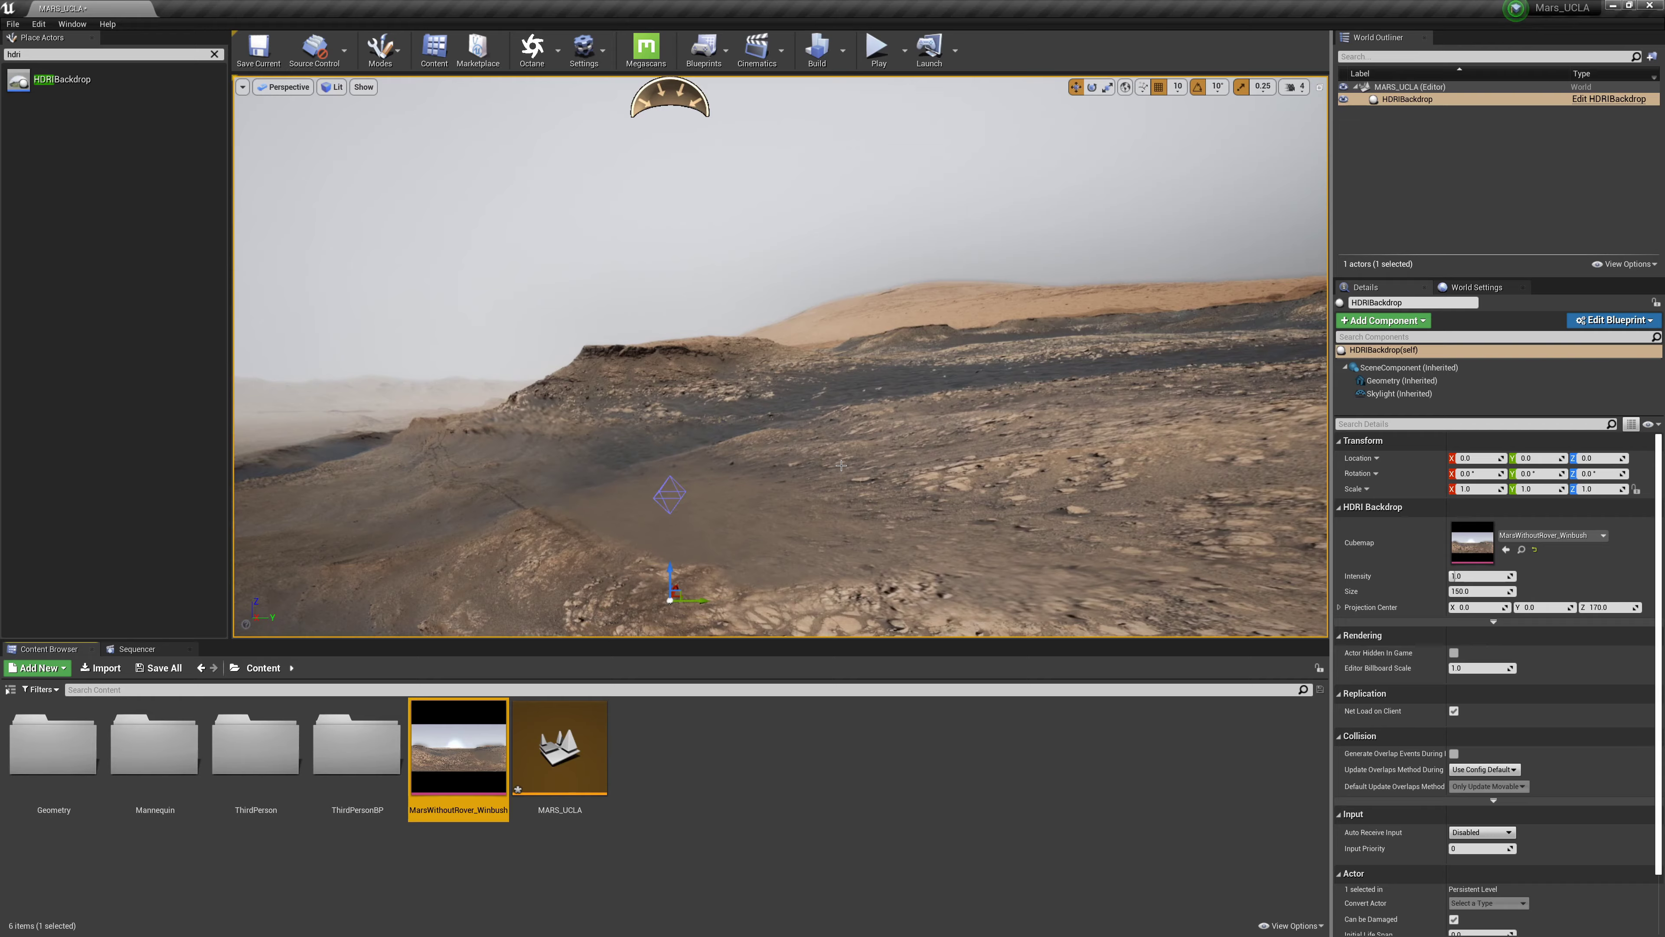
{"action": "right_click_drag", "start_coordinate": [843, 464], "coordinate": [821, 496]}
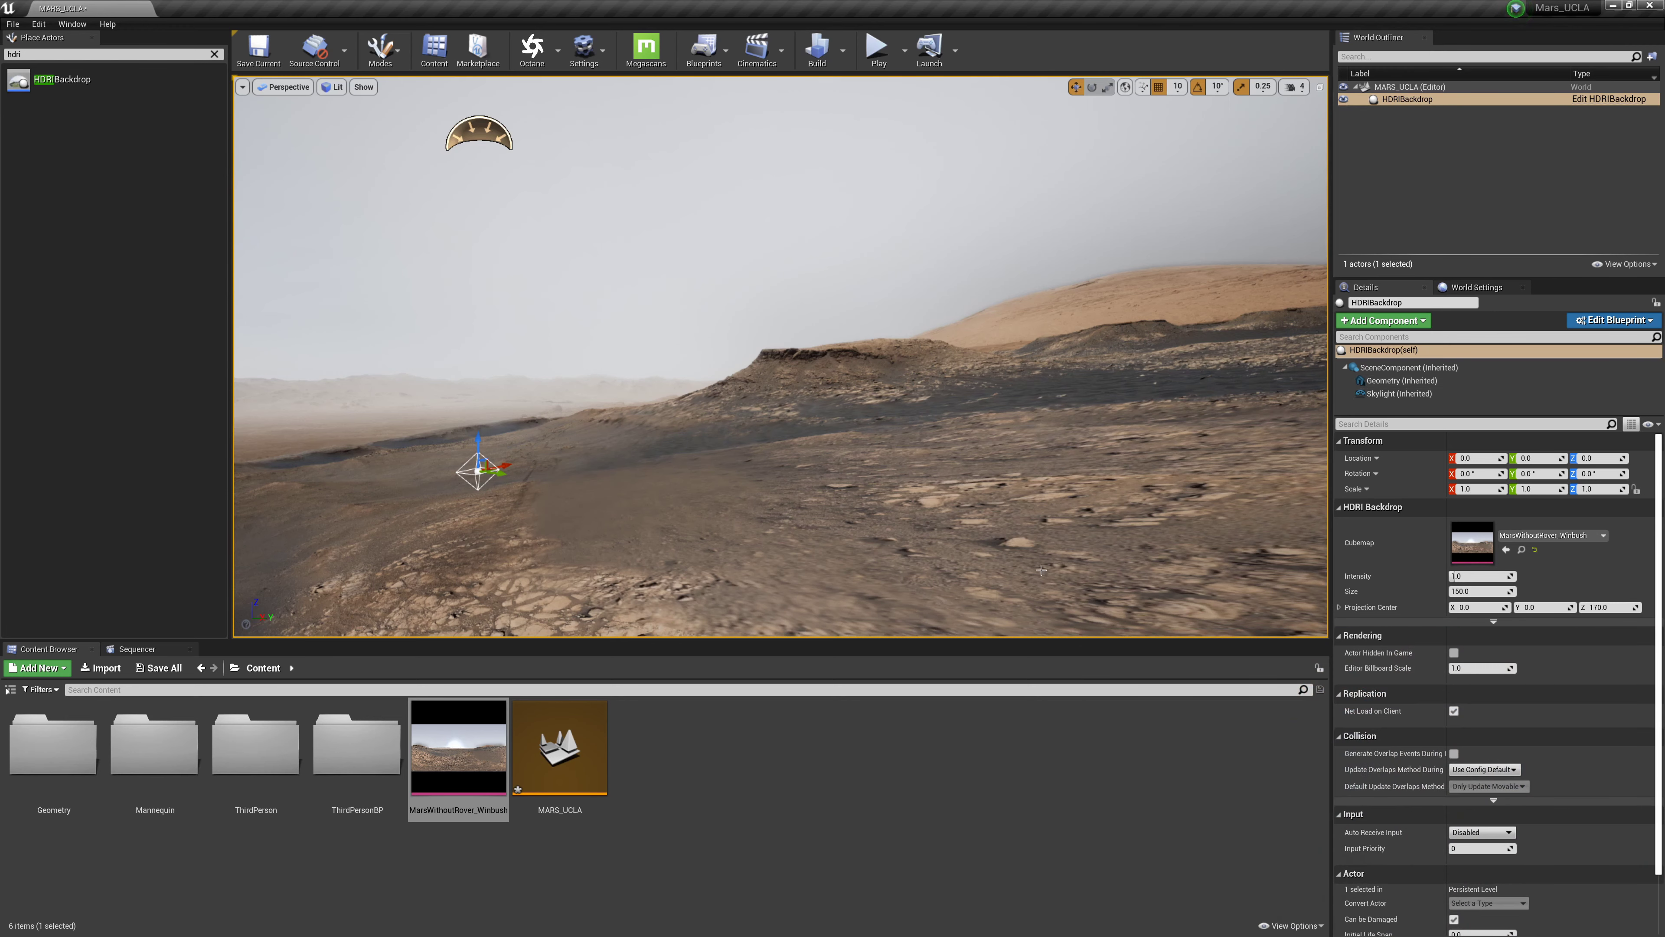
- Set the HDRI Backdrop's intensity to 0.8 and its size to 500
{"action": "left_click", "coordinate": [1458, 579]}
{"action": "type", "text": "."}
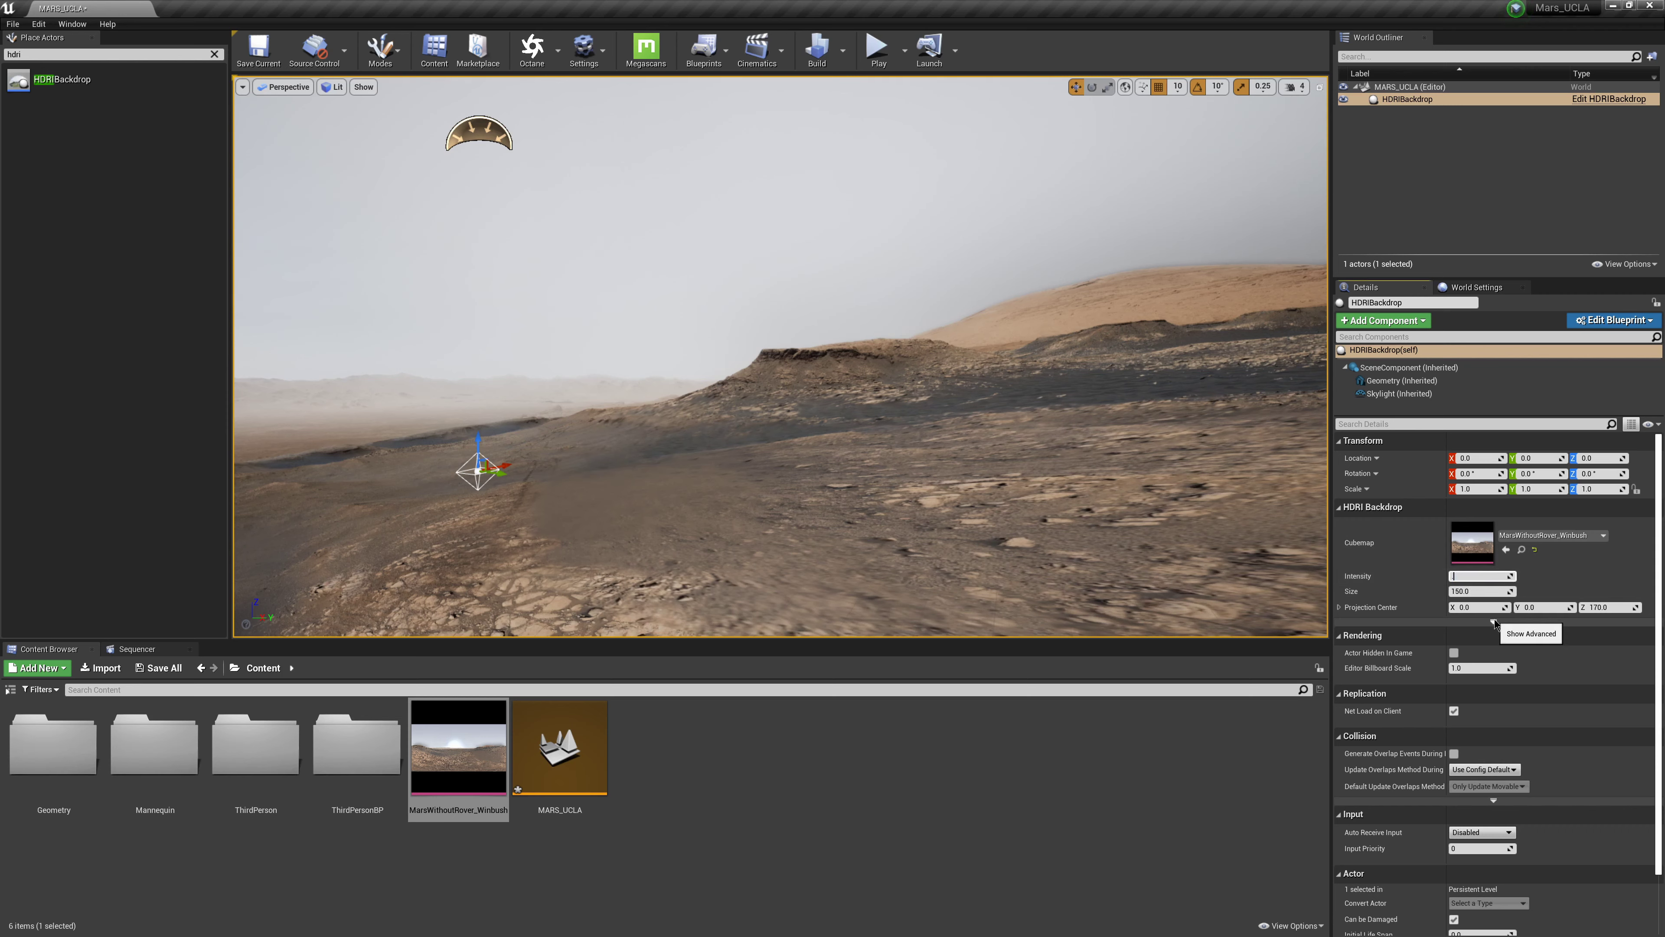
{"action": "type", "text": "8"}
{"action": "key", "text": "Return"}
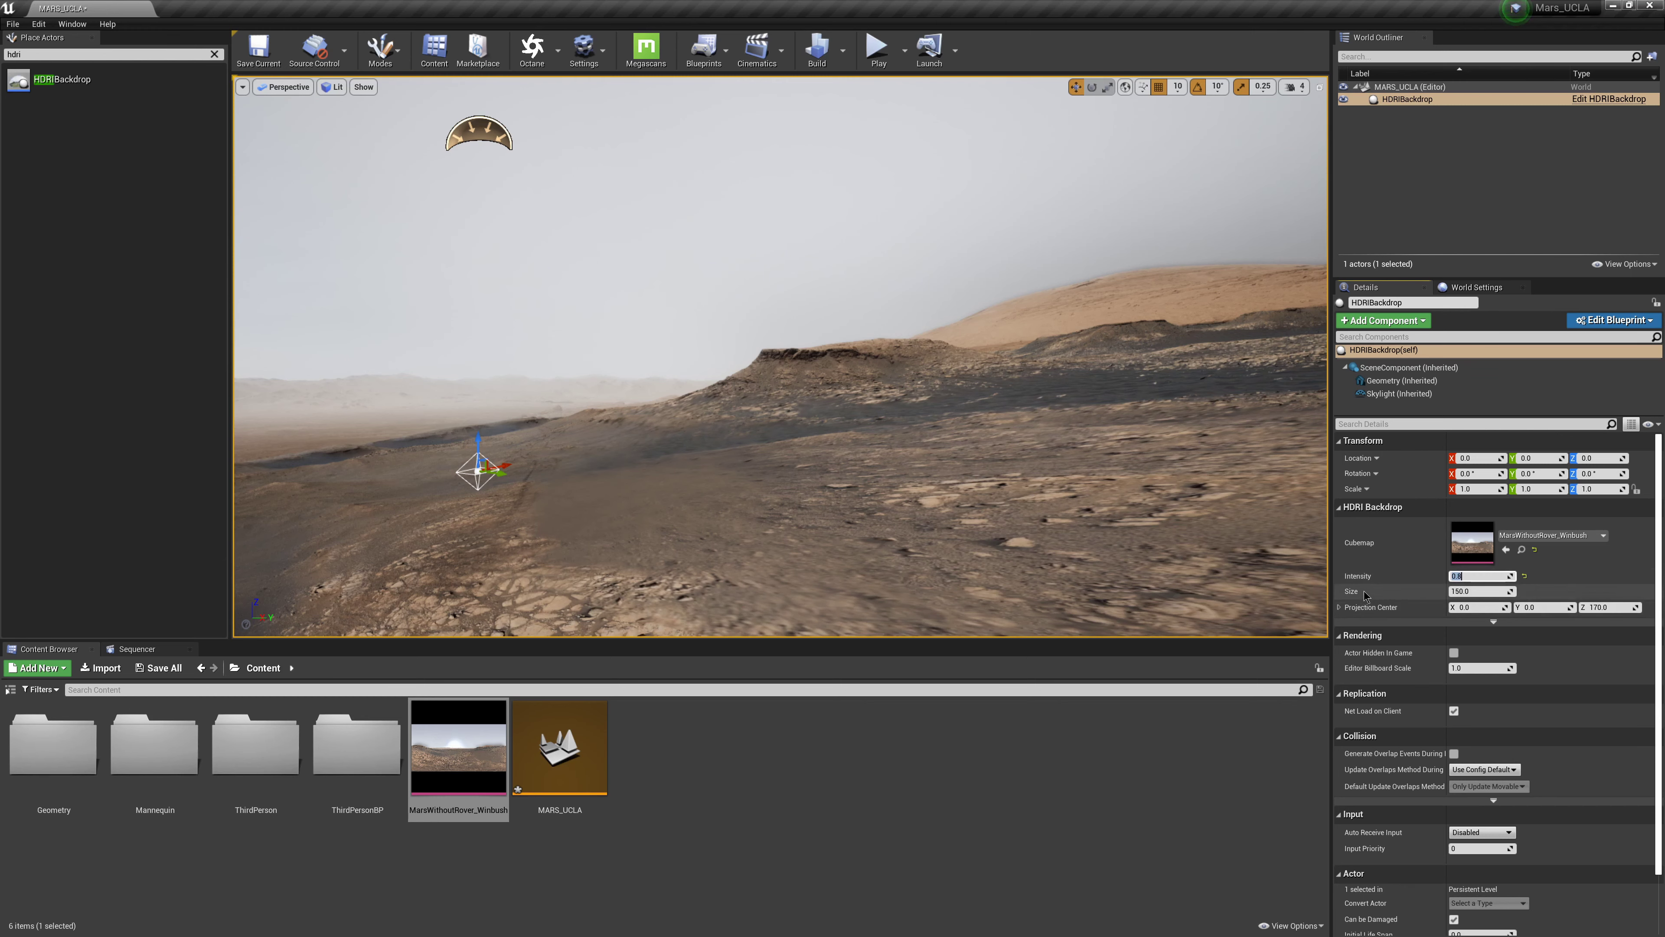
{"action": "left_click", "coordinate": [1468, 591]}
{"action": "type", "text": "500"}
{"action": "key", "text": "Return"}
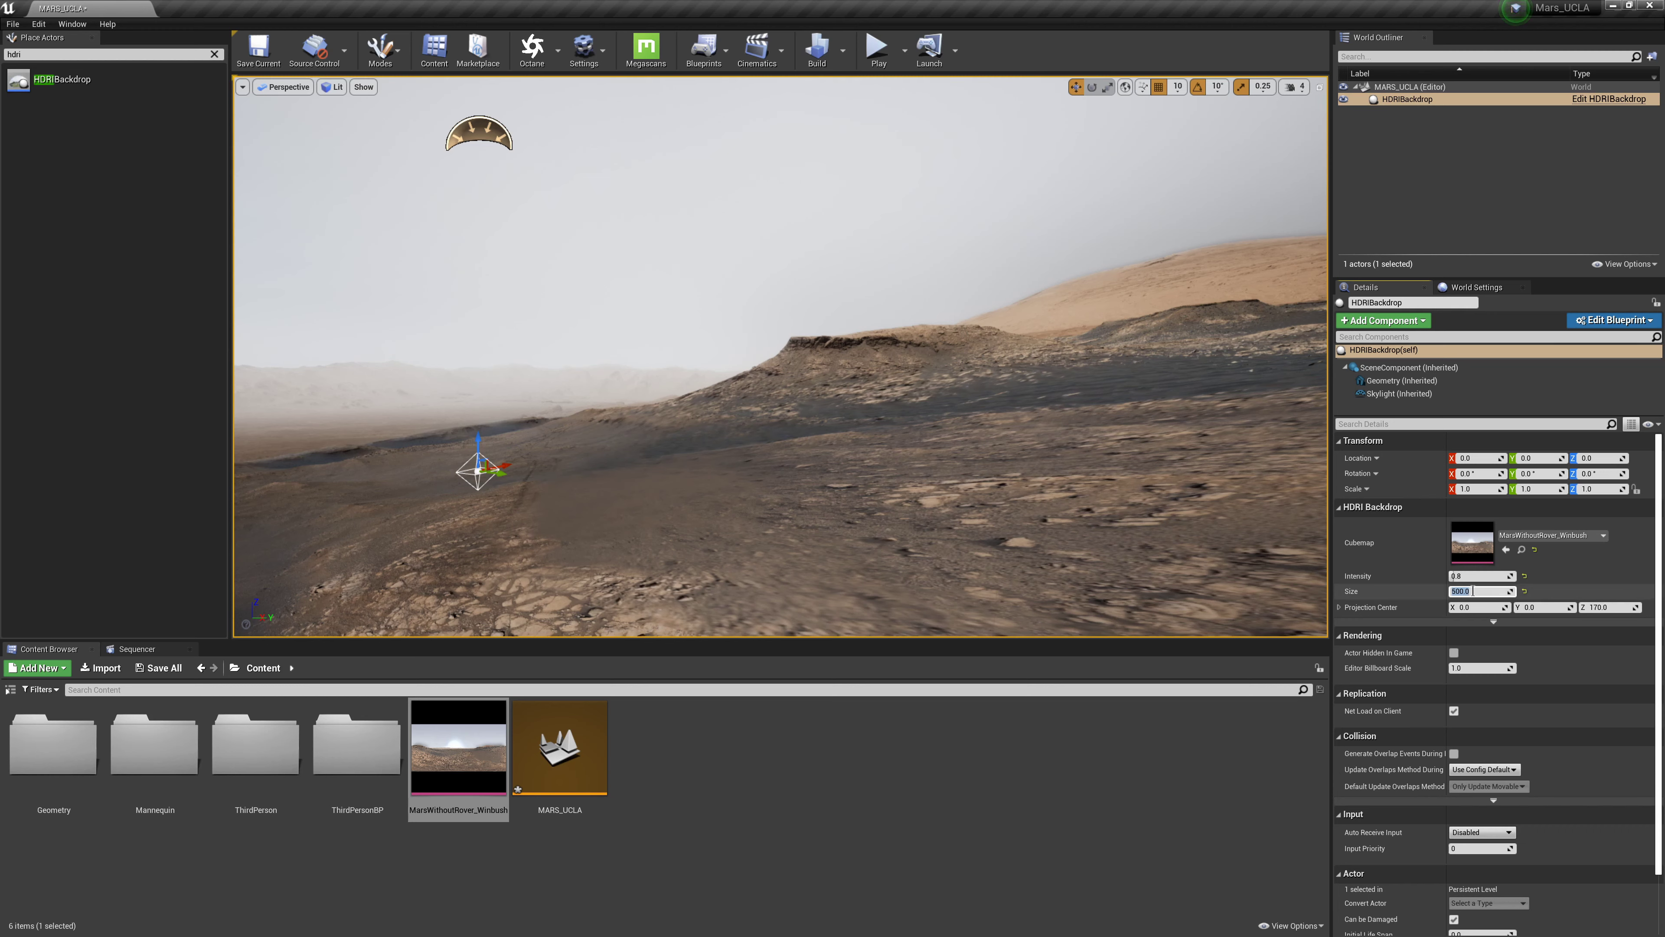
- Set the HDRI Backdrop's projection center Z to 200
{"action": "left_click", "coordinate": [1339, 609]}
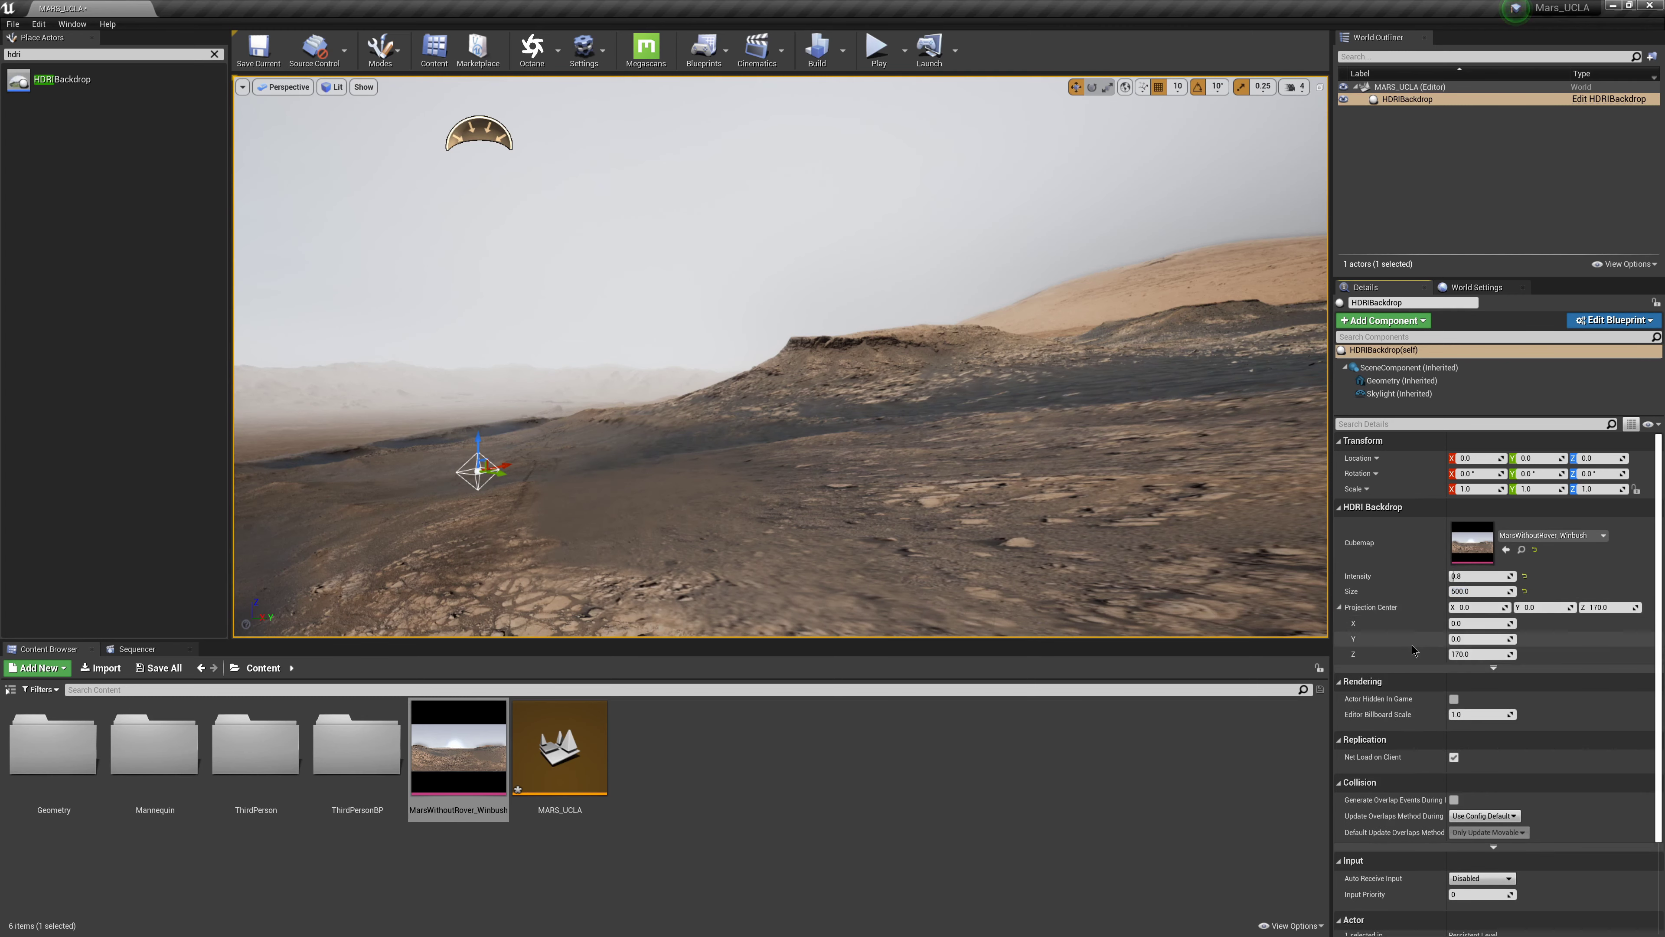
{"action": "type", "text": "200"}
{"action": "key", "text": "Return"}
{"action": "left_click_drag", "start_coordinate": [639, 474], "coordinate": [639, 474]}
{"action": "mouse_move", "coordinate": [639, 475]}
{"action": "middle_mouse_down"}
{"action": "mouse_move", "coordinate": [682, 481]}
{"action": "mouse_move", "coordinate": [620, 522]}
{"action": "mouse_move", "coordinate": [567, 496]}
{"action": "mouse_move", "coordinate": [654, 462]}
{"action": "middle_mouse_up"}
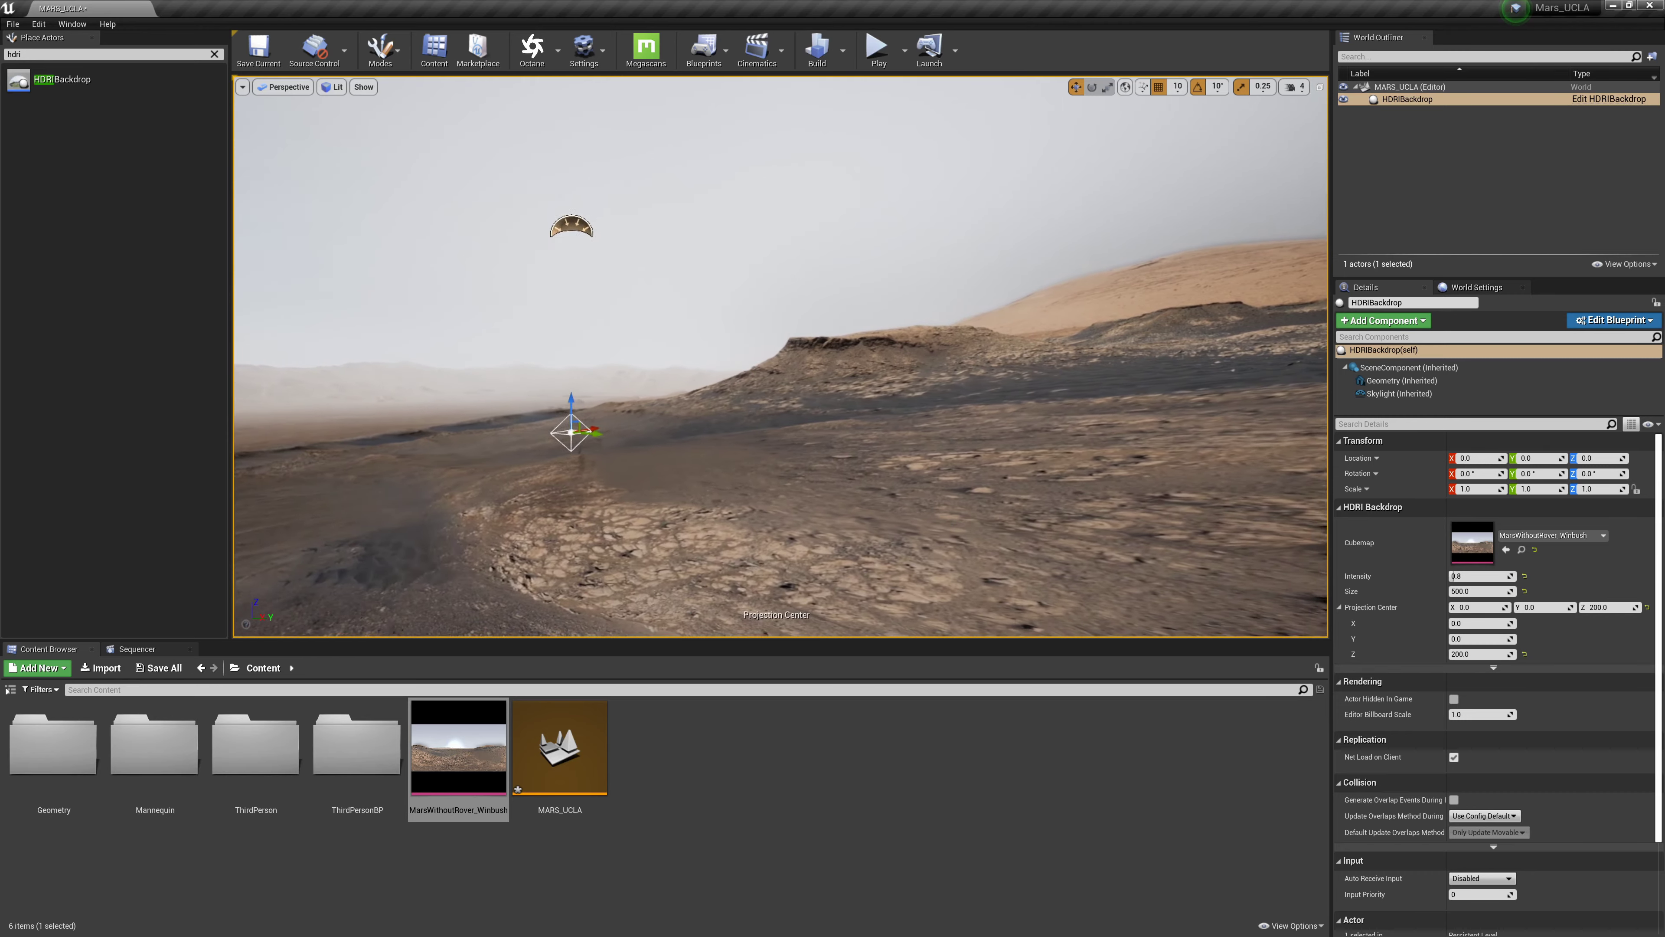
{"action": "mouse_move", "coordinate": [655, 462]}
{"action": "left_mouse_down", "text": "alt"}
{"action": "mouse_move", "coordinate": [710, 460]}
{"action": "mouse_move", "coordinate": [746, 490]}
{"action": "mouse_move", "coordinate": [655, 467]}
{"action": "mouse_move", "coordinate": [711, 477]}
{"action": "mouse_move", "coordinate": [673, 463]}
{"action": "left_mouse_up", "text": "alt"}
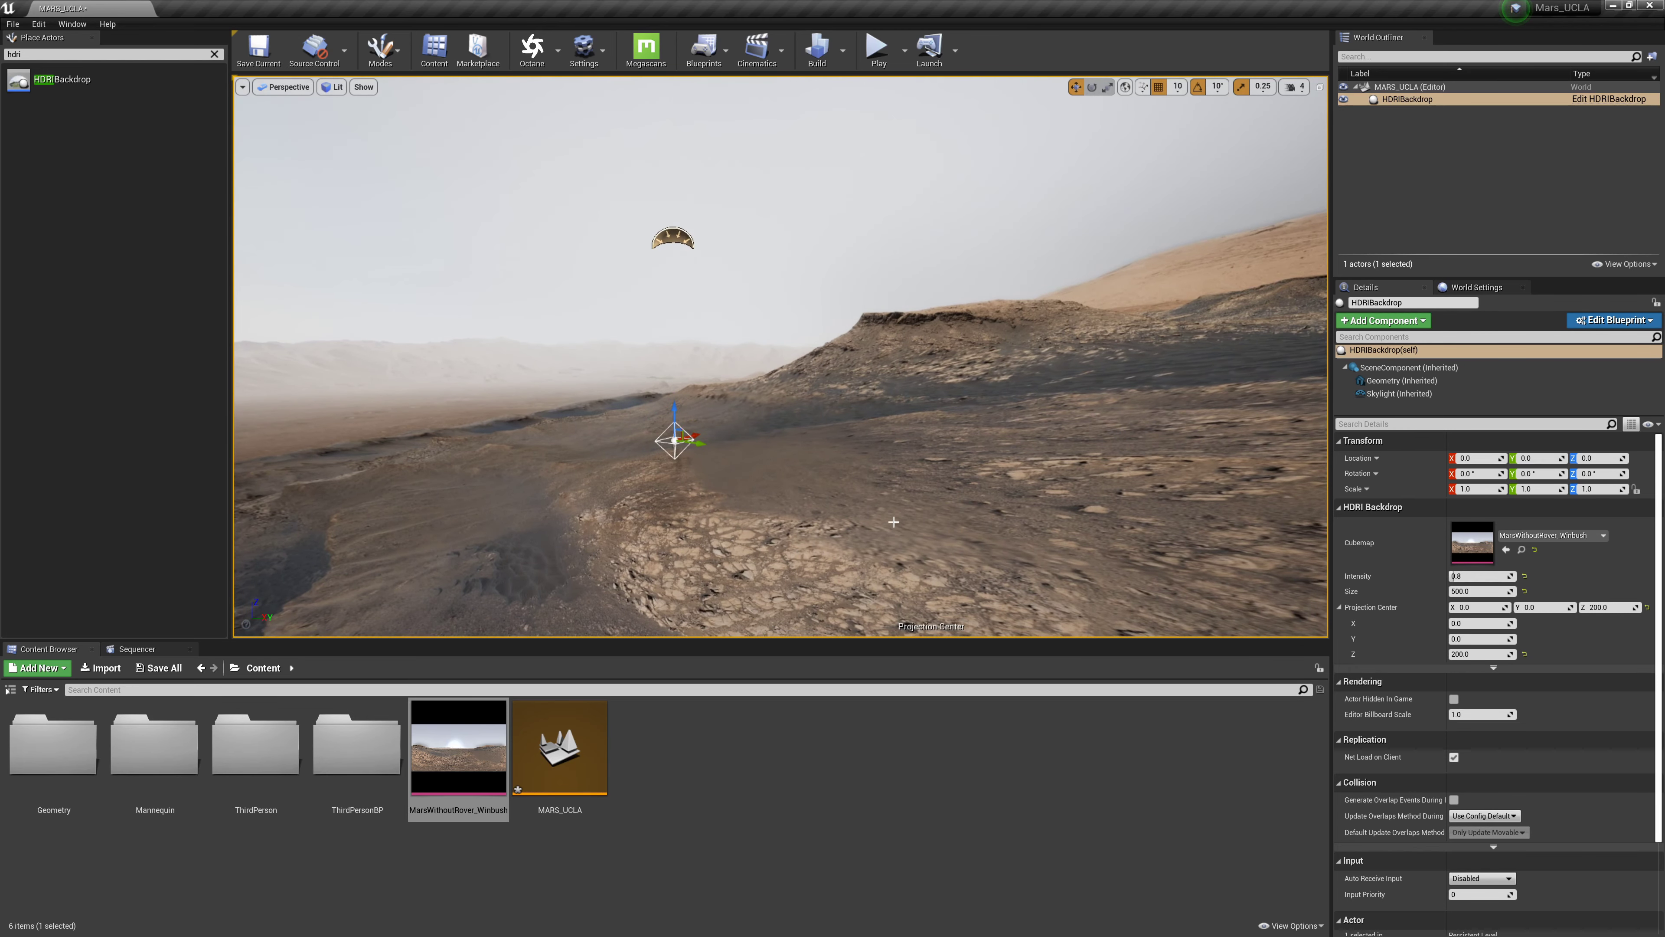
- Place a Player Start actor in the level and set its location to X 0, Y 0, Z 100
{"action": "left_click", "coordinate": [214, 55]}
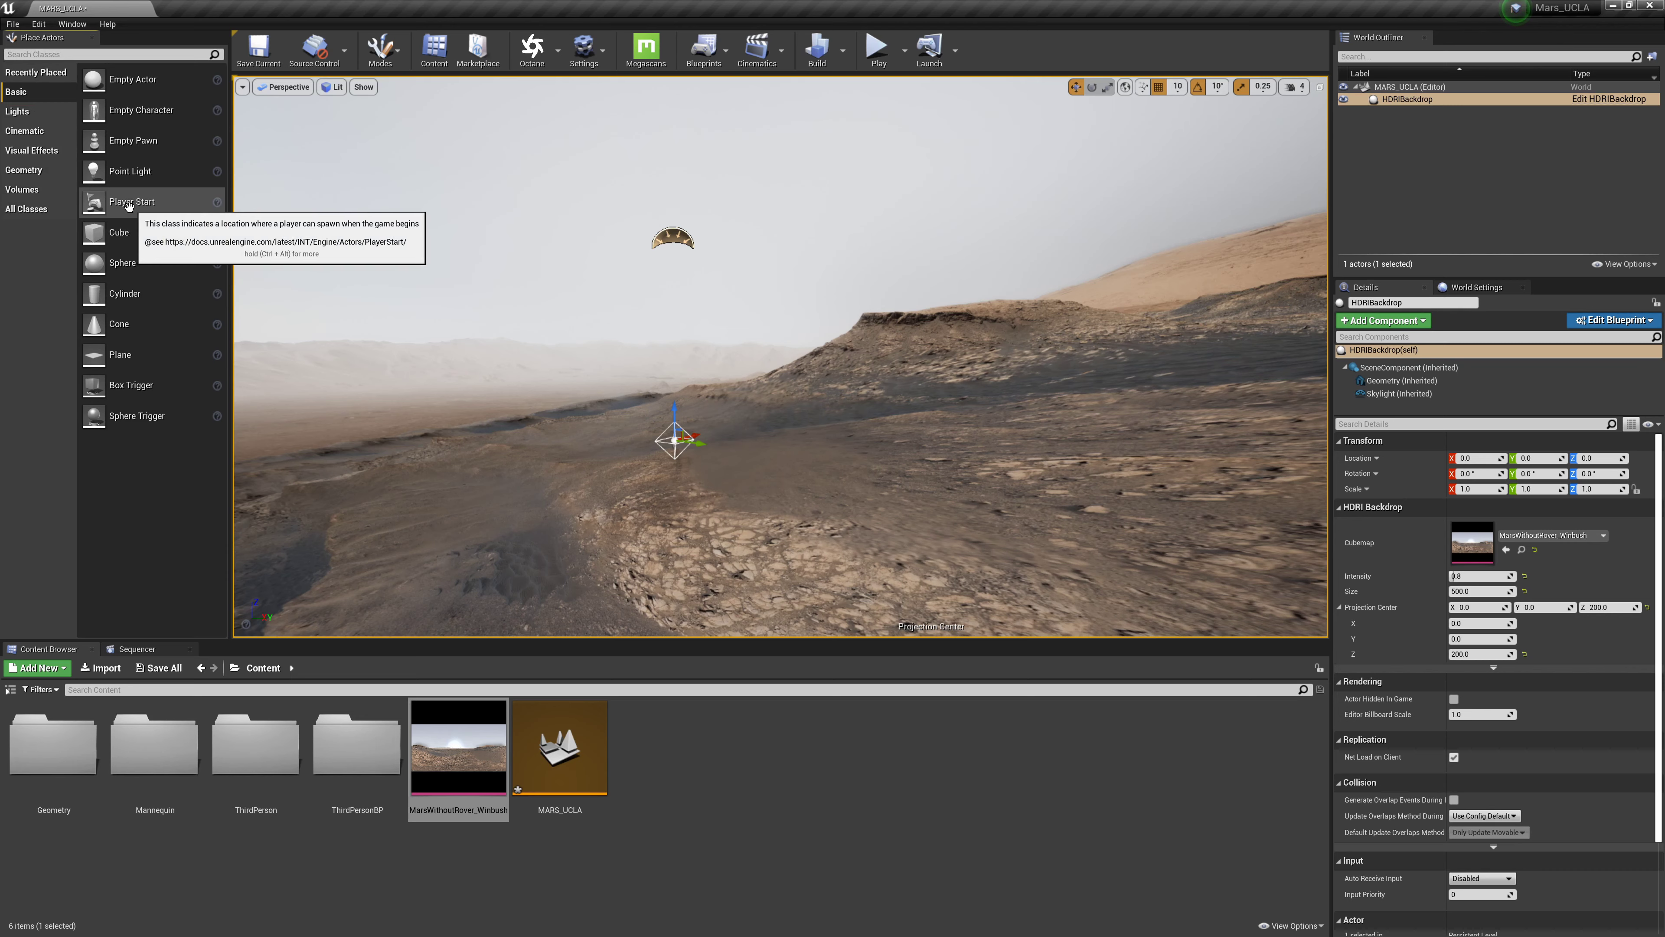
{"action": "left_click_drag", "start_coordinate": [109, 208], "coordinate": [691, 564]}
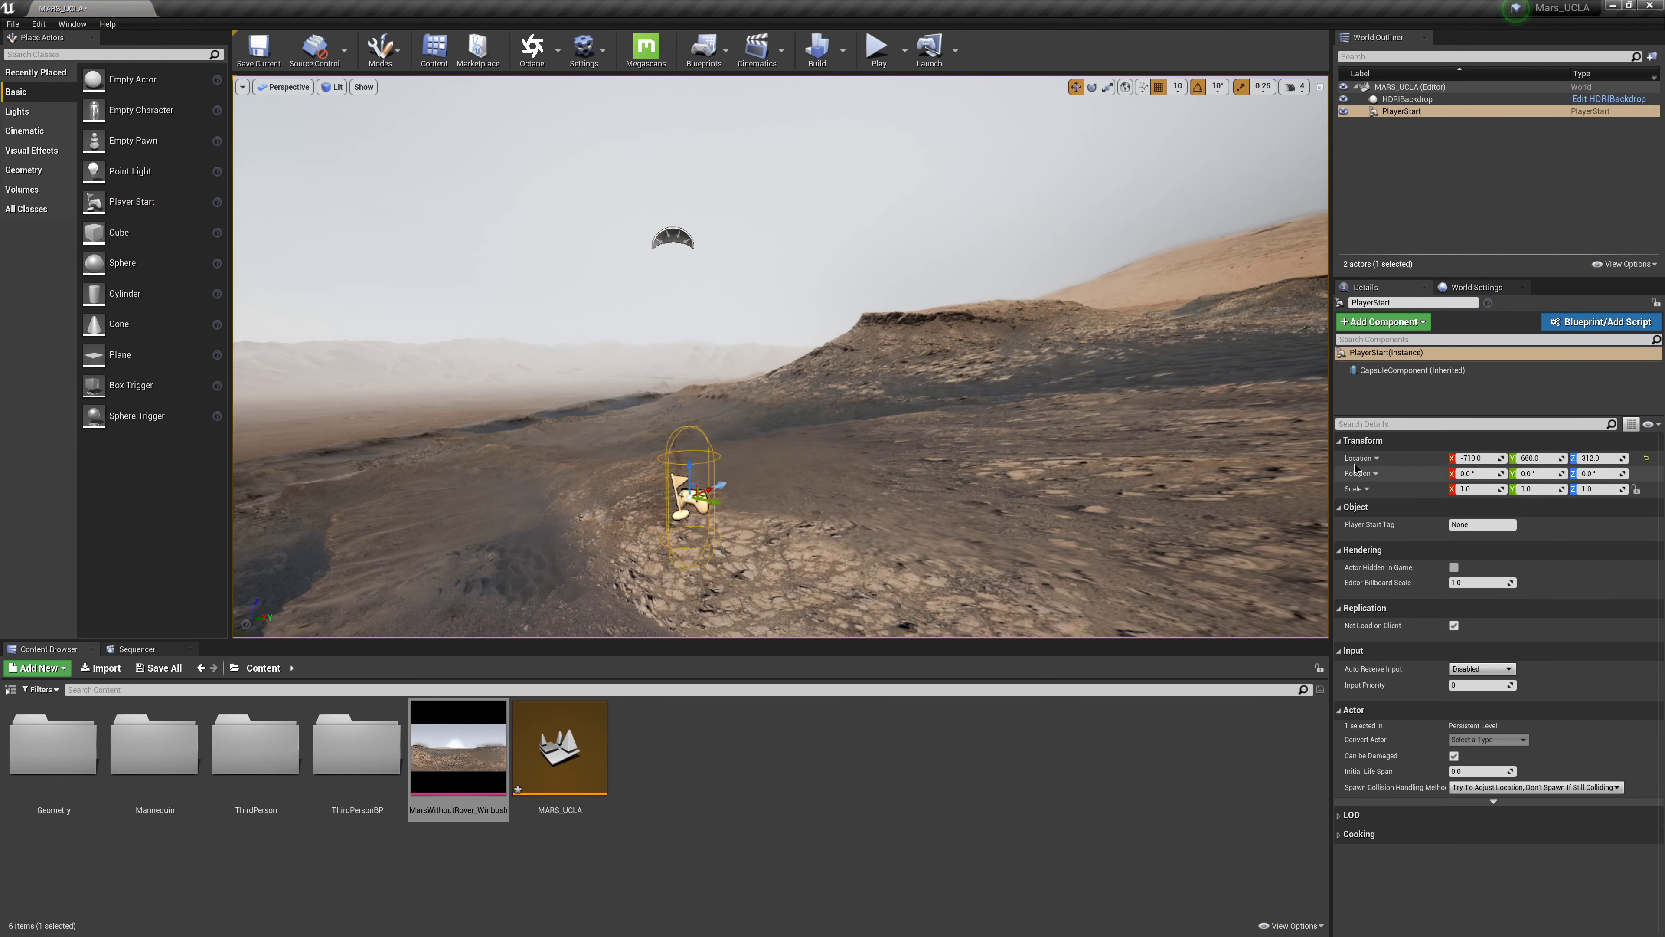
{"action": "left_click", "coordinate": [1465, 458]}
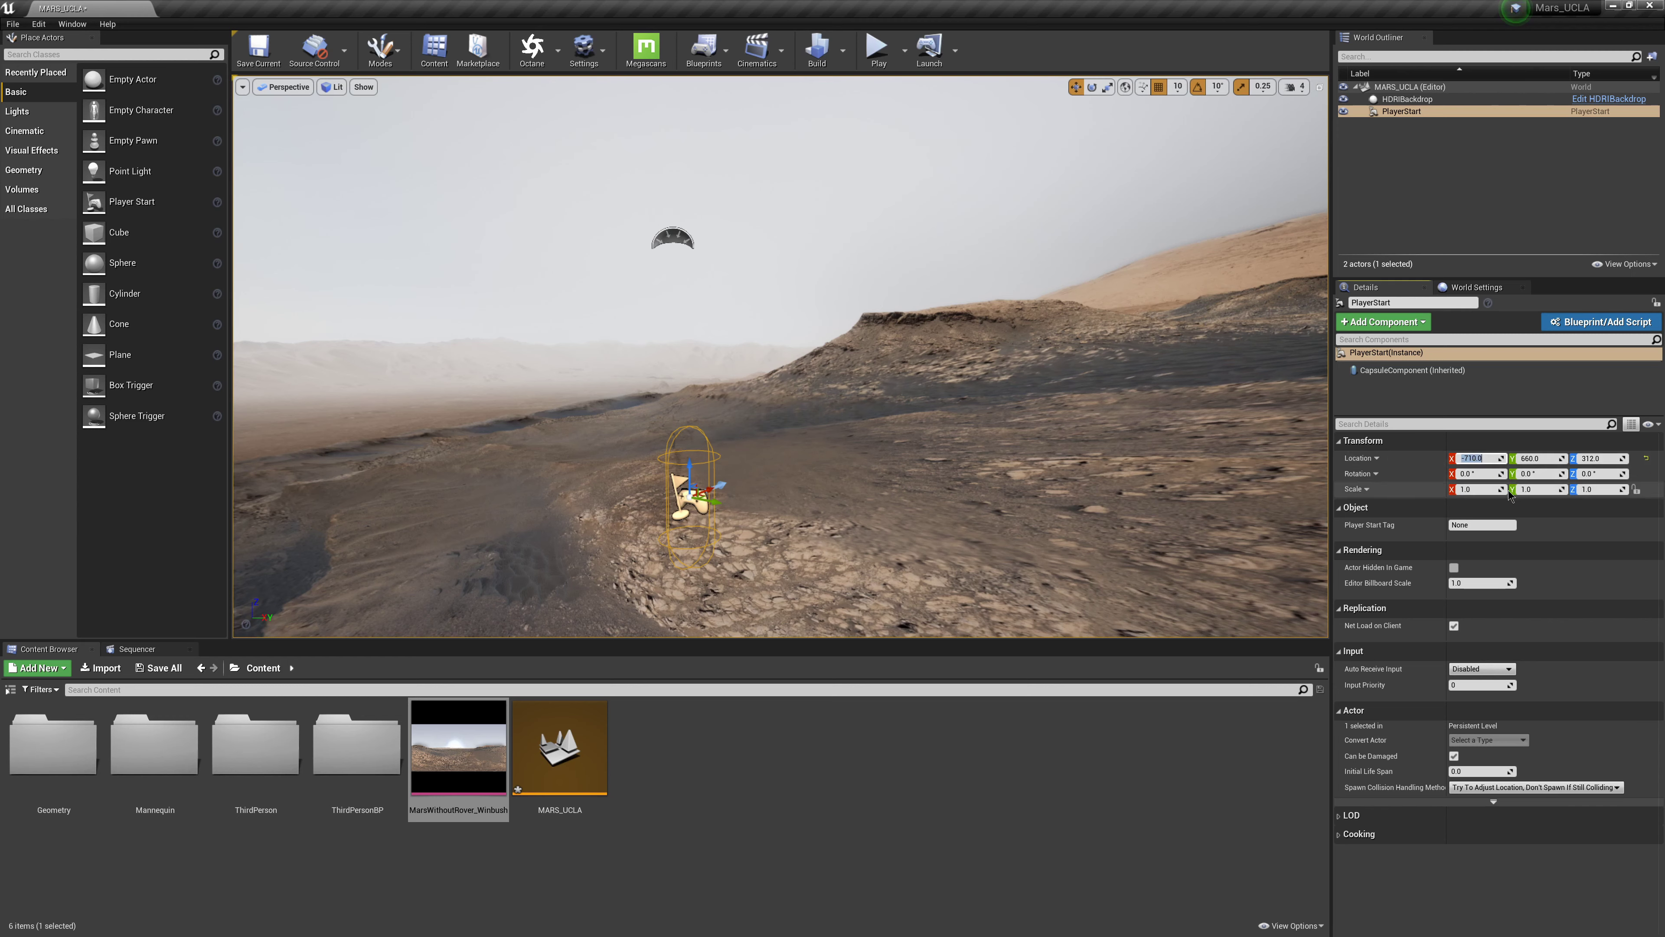
{"action": "type", "text": "0"}
{"action": "key", "text": "Tab"}
{"action": "type", "text": "0"}
{"action": "key", "text": "Tab"}
{"action": "type", "text": "0"}
{"action": "key", "text": "Return"}
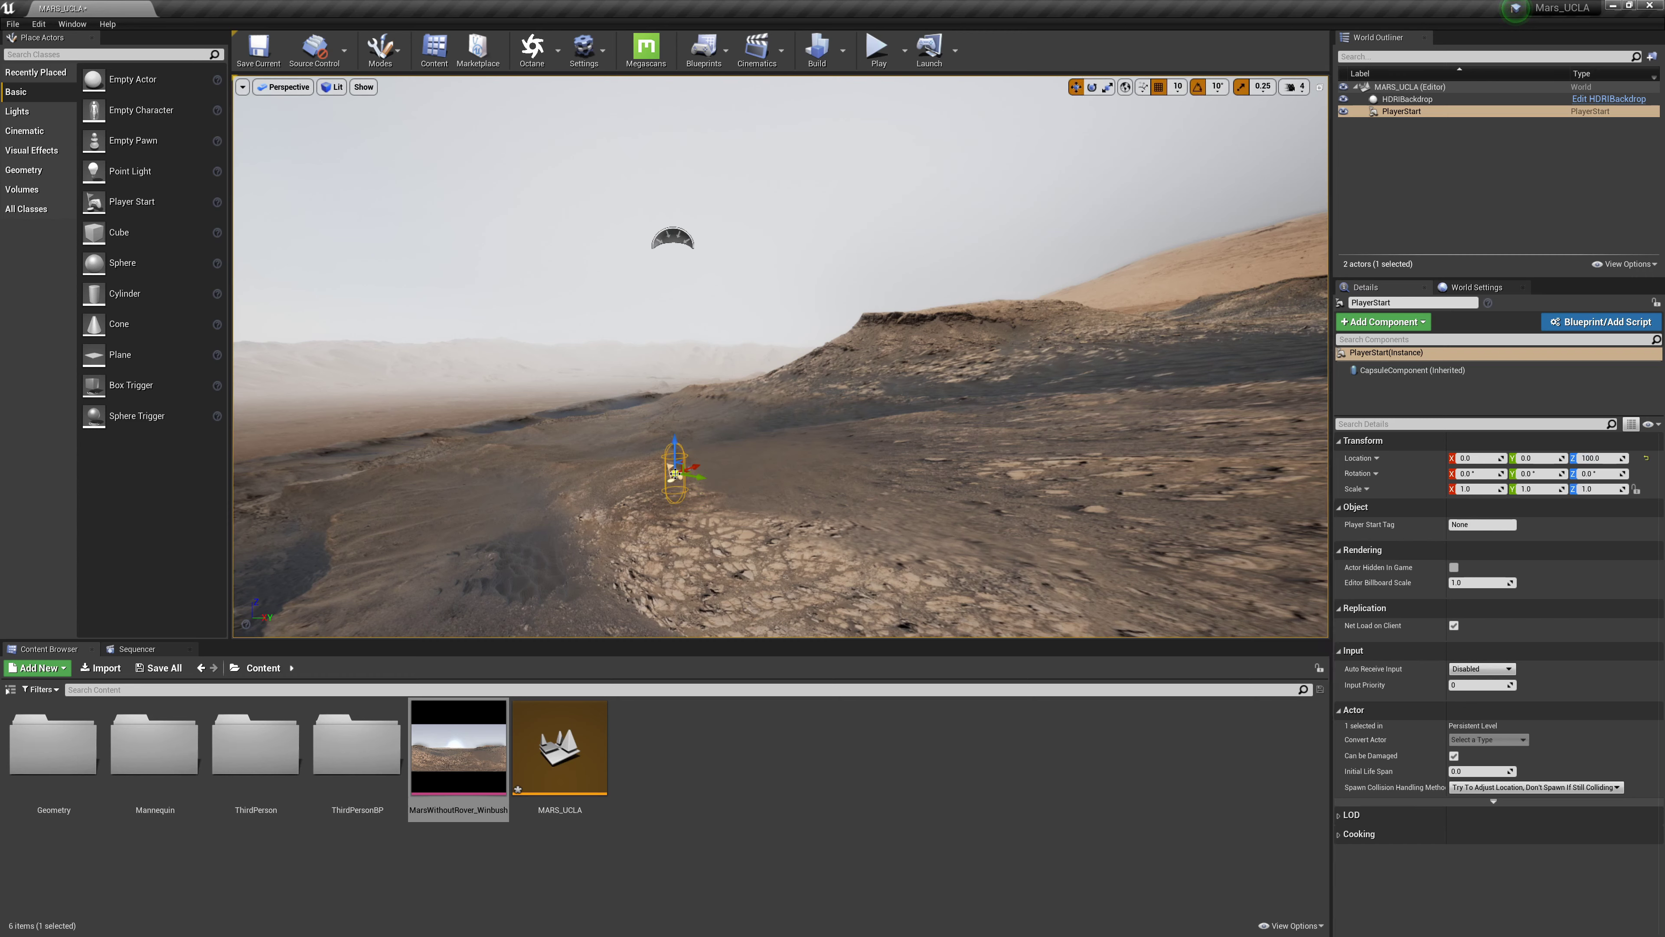
{"action": "scroll", "coordinate": [668, 478], "scroll_direction": "up", "scroll_amount": 2}
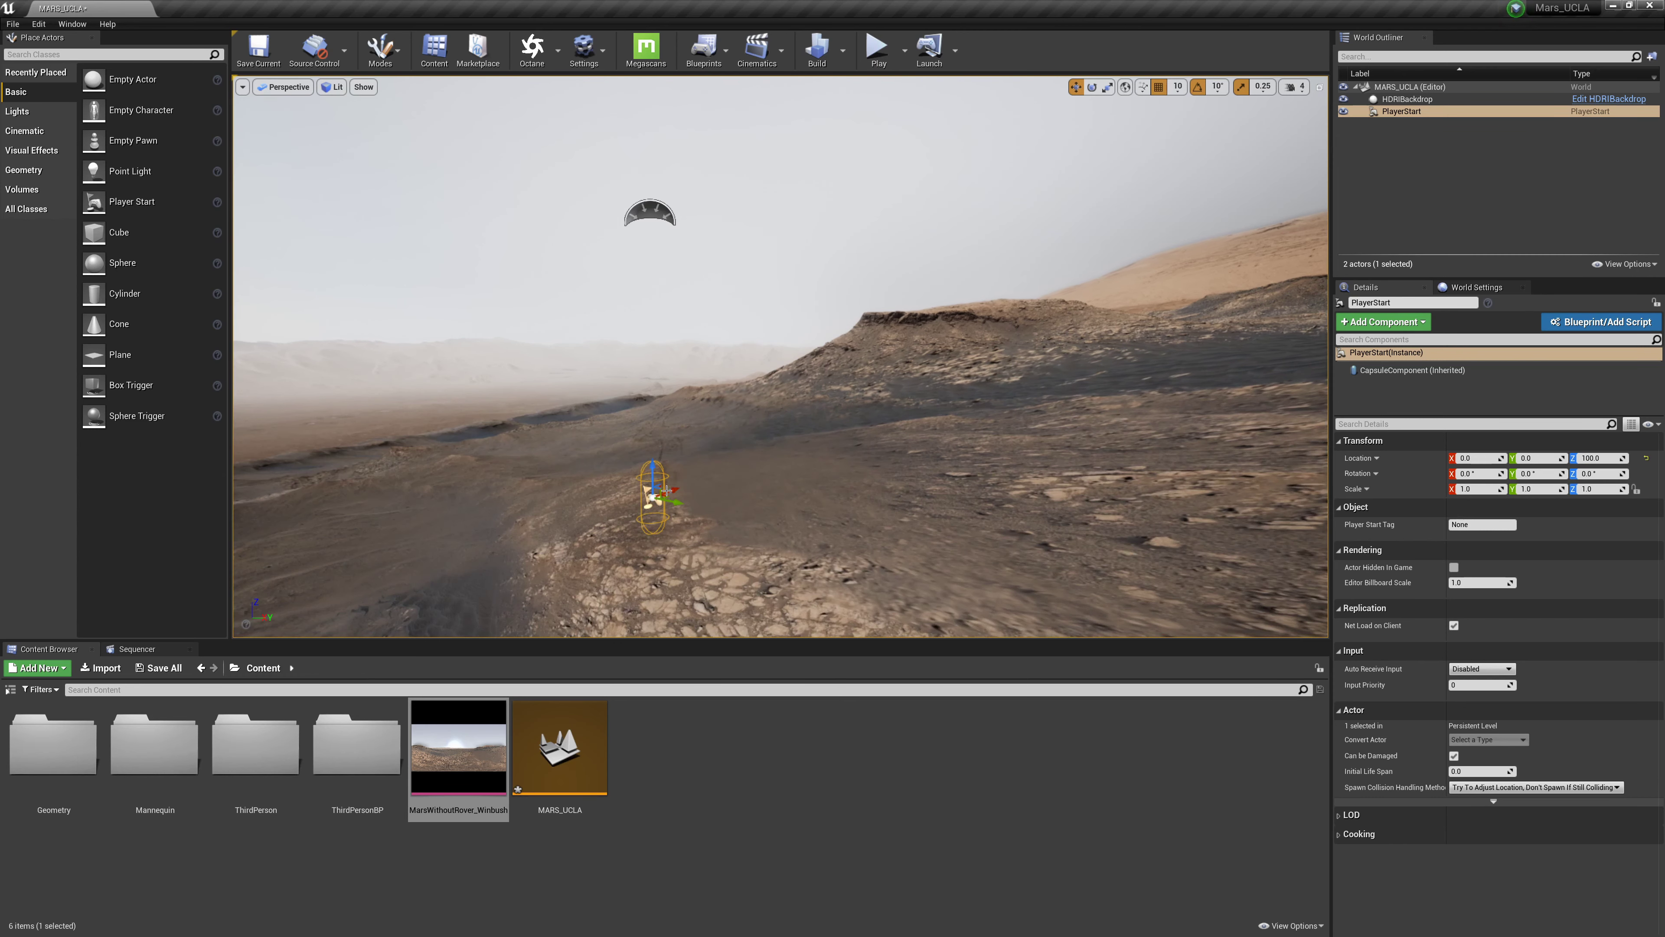
- Play-test the level from the Player Start, stop the session, and inspect the selected Player Start against the ground
{"action": "left_click", "coordinate": [872, 51]}
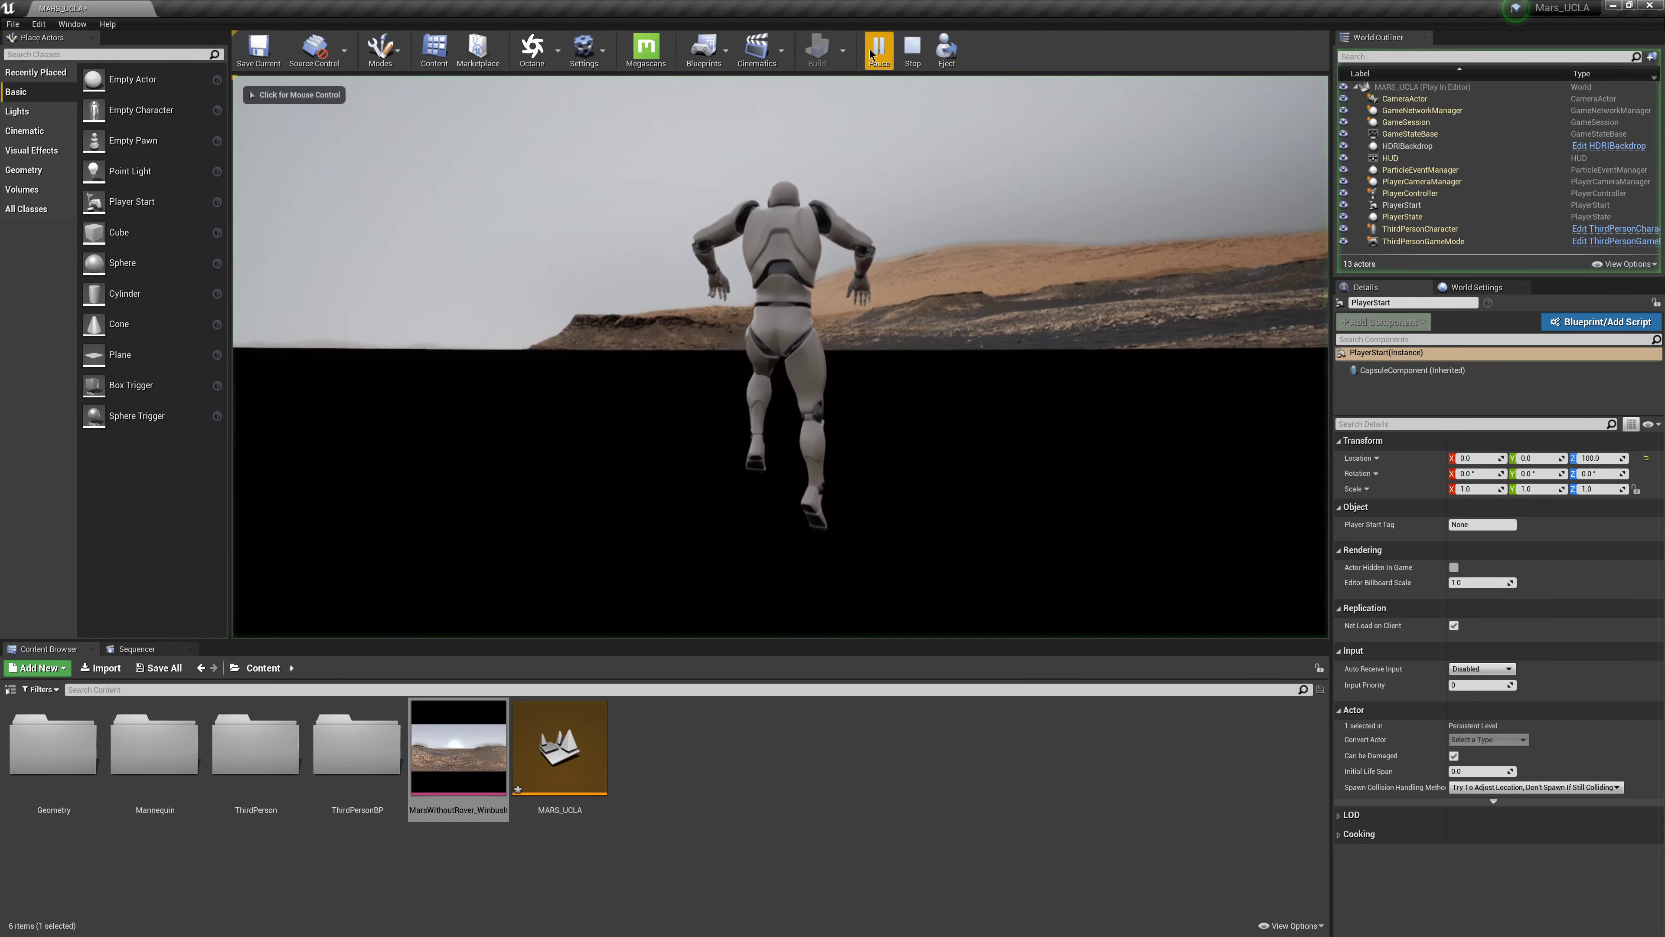
{"action": "left_click", "coordinate": [913, 51]}
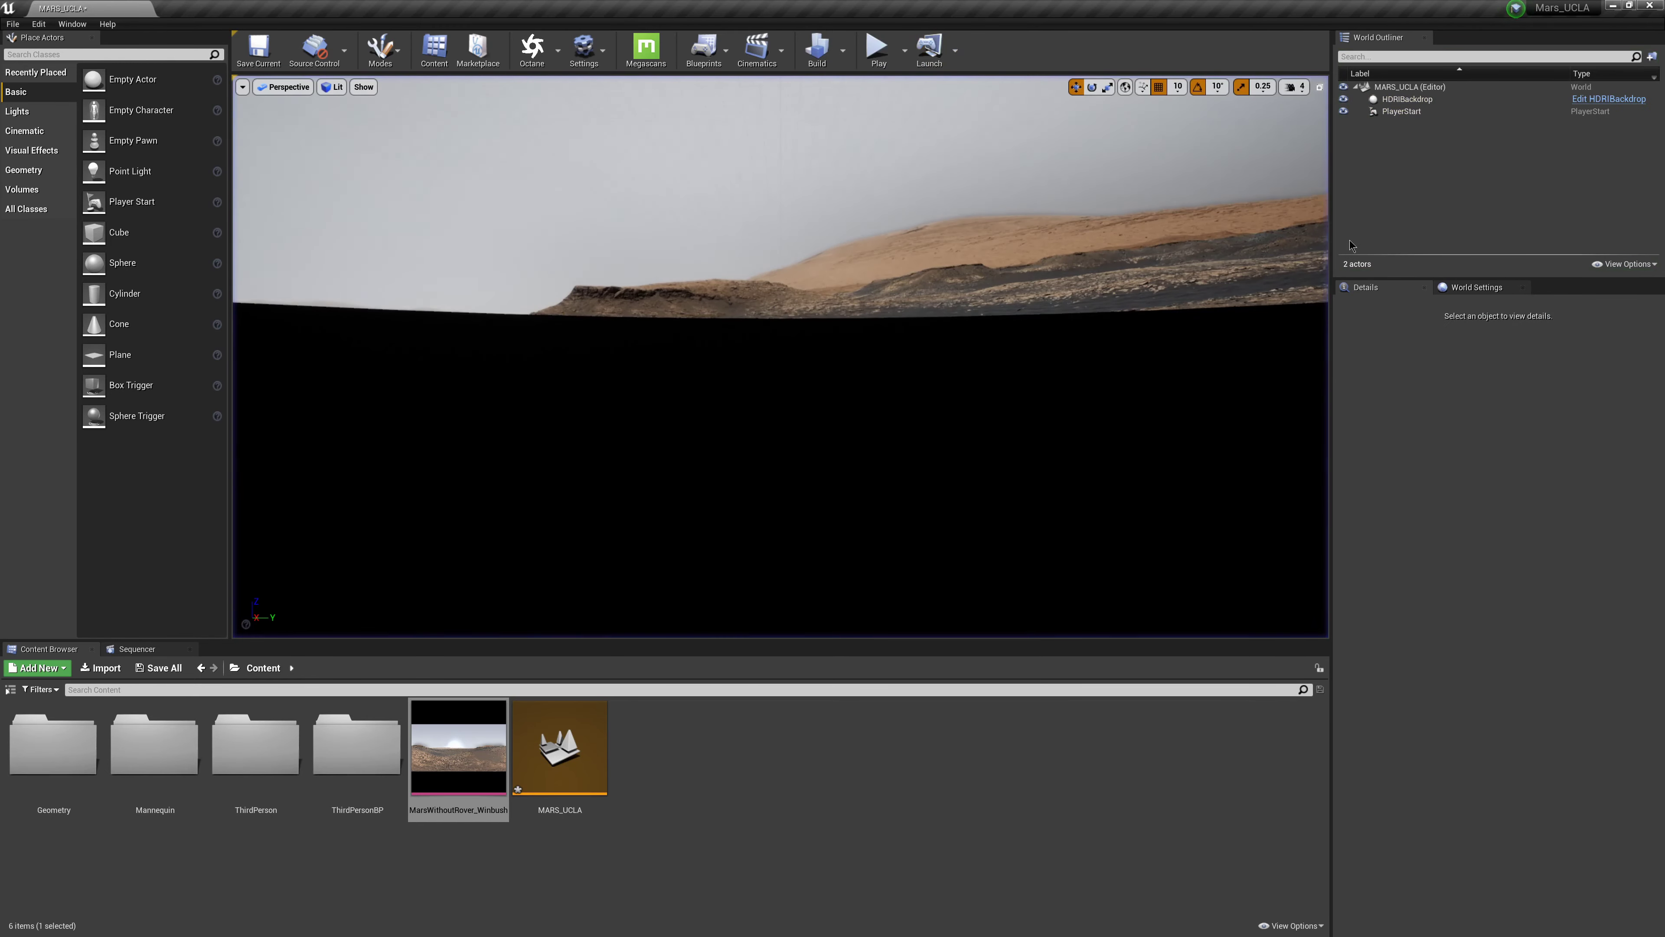
{"action": "left_click", "coordinate": [1401, 112]}
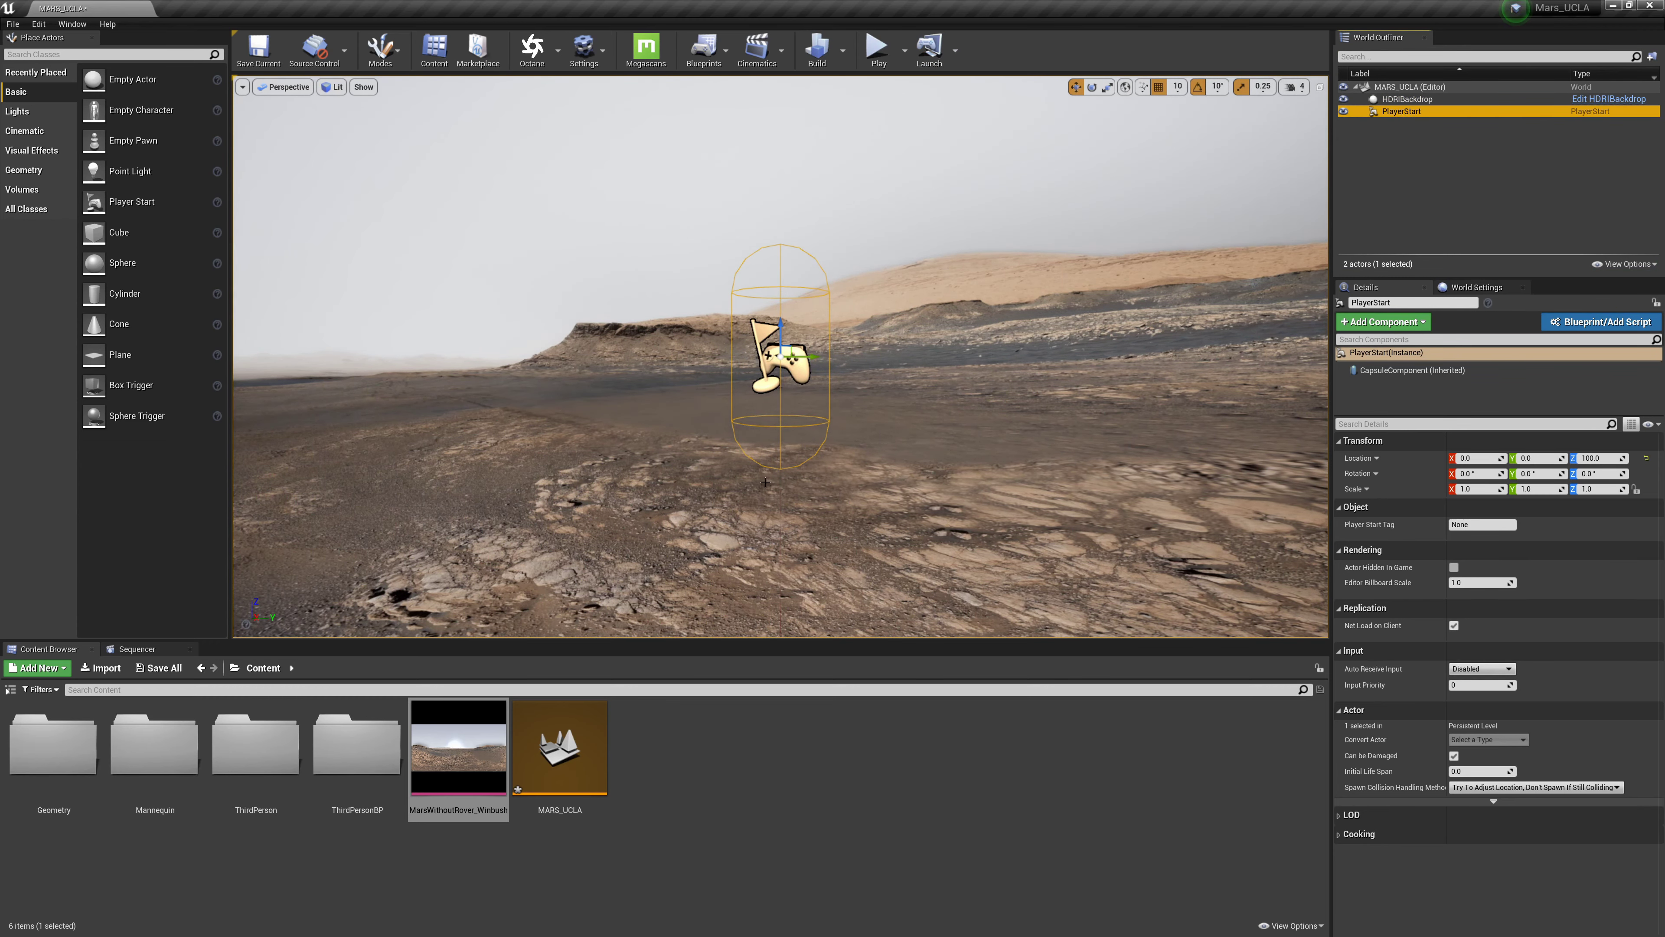
{"action": "left_click_drag", "start_coordinate": [782, 462], "coordinate": [761, 491], "text": "alt"}
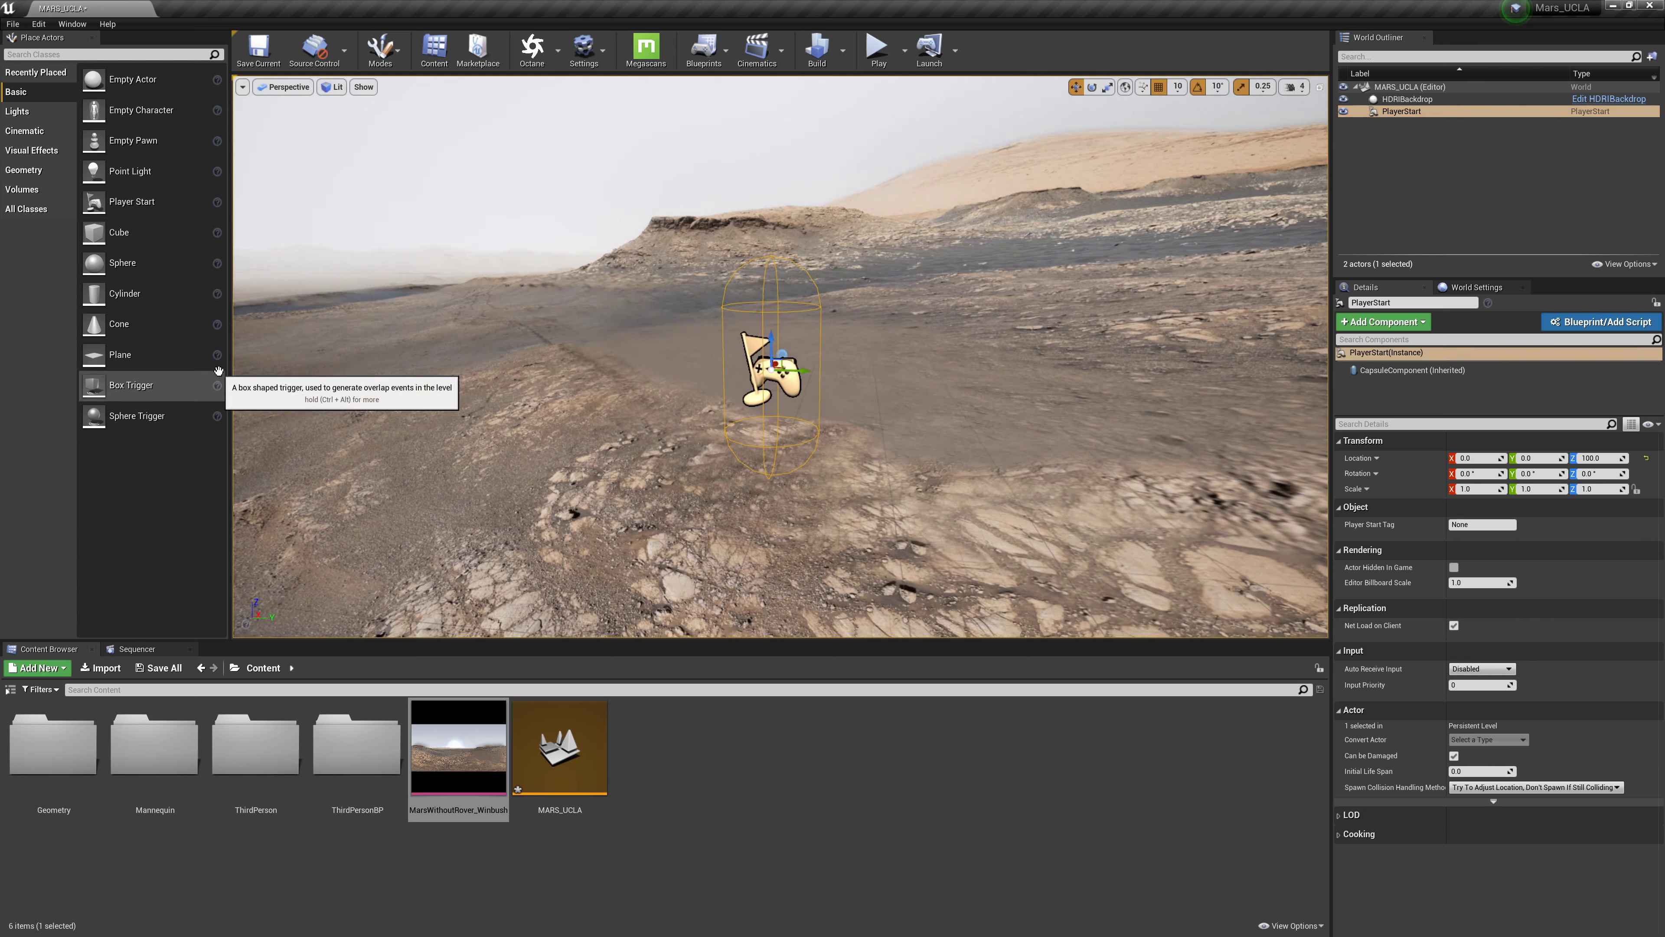
- Add a basic Plane beneath the Player Start and set its location to X 0, Y 0, Z 0
{"action": "mouse_move", "coordinate": [120, 354]}
{"action": "left_mouse_down"}
{"action": "mouse_move", "coordinate": [299, 388]}
{"action": "mouse_move", "coordinate": [444, 386]}
{"action": "mouse_move", "coordinate": [174, 397]}
{"action": "mouse_move", "coordinate": [128, 374]}
{"action": "left_mouse_up"}
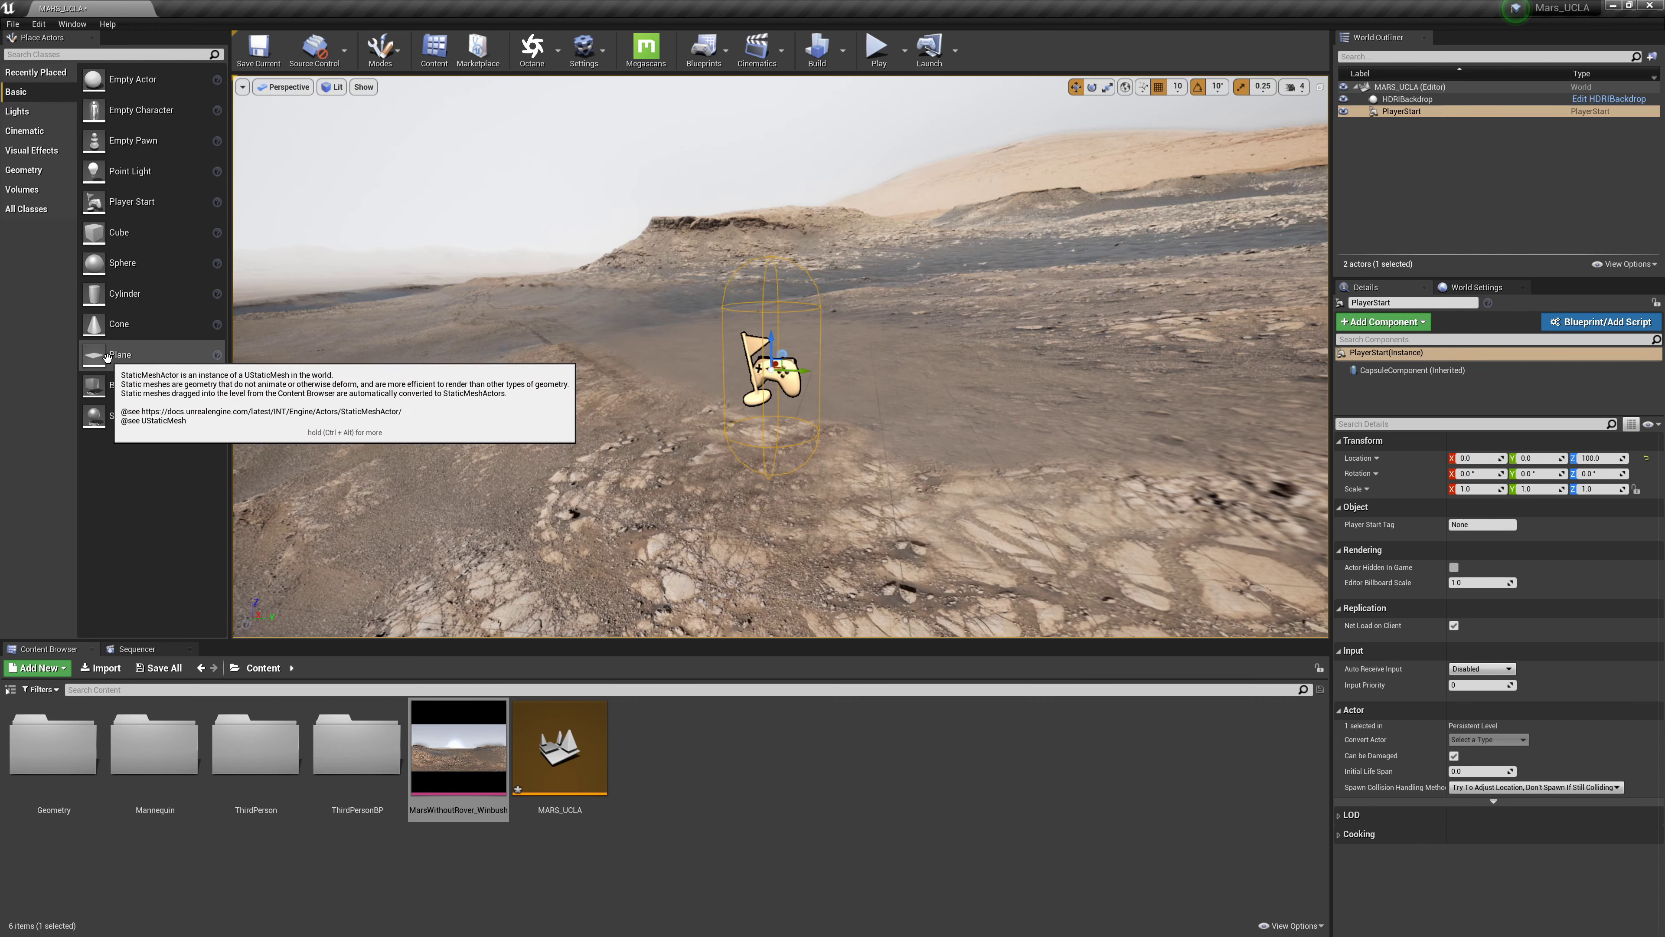
{"action": "left_click_drag", "start_coordinate": [106, 356], "coordinate": [256, 400]}
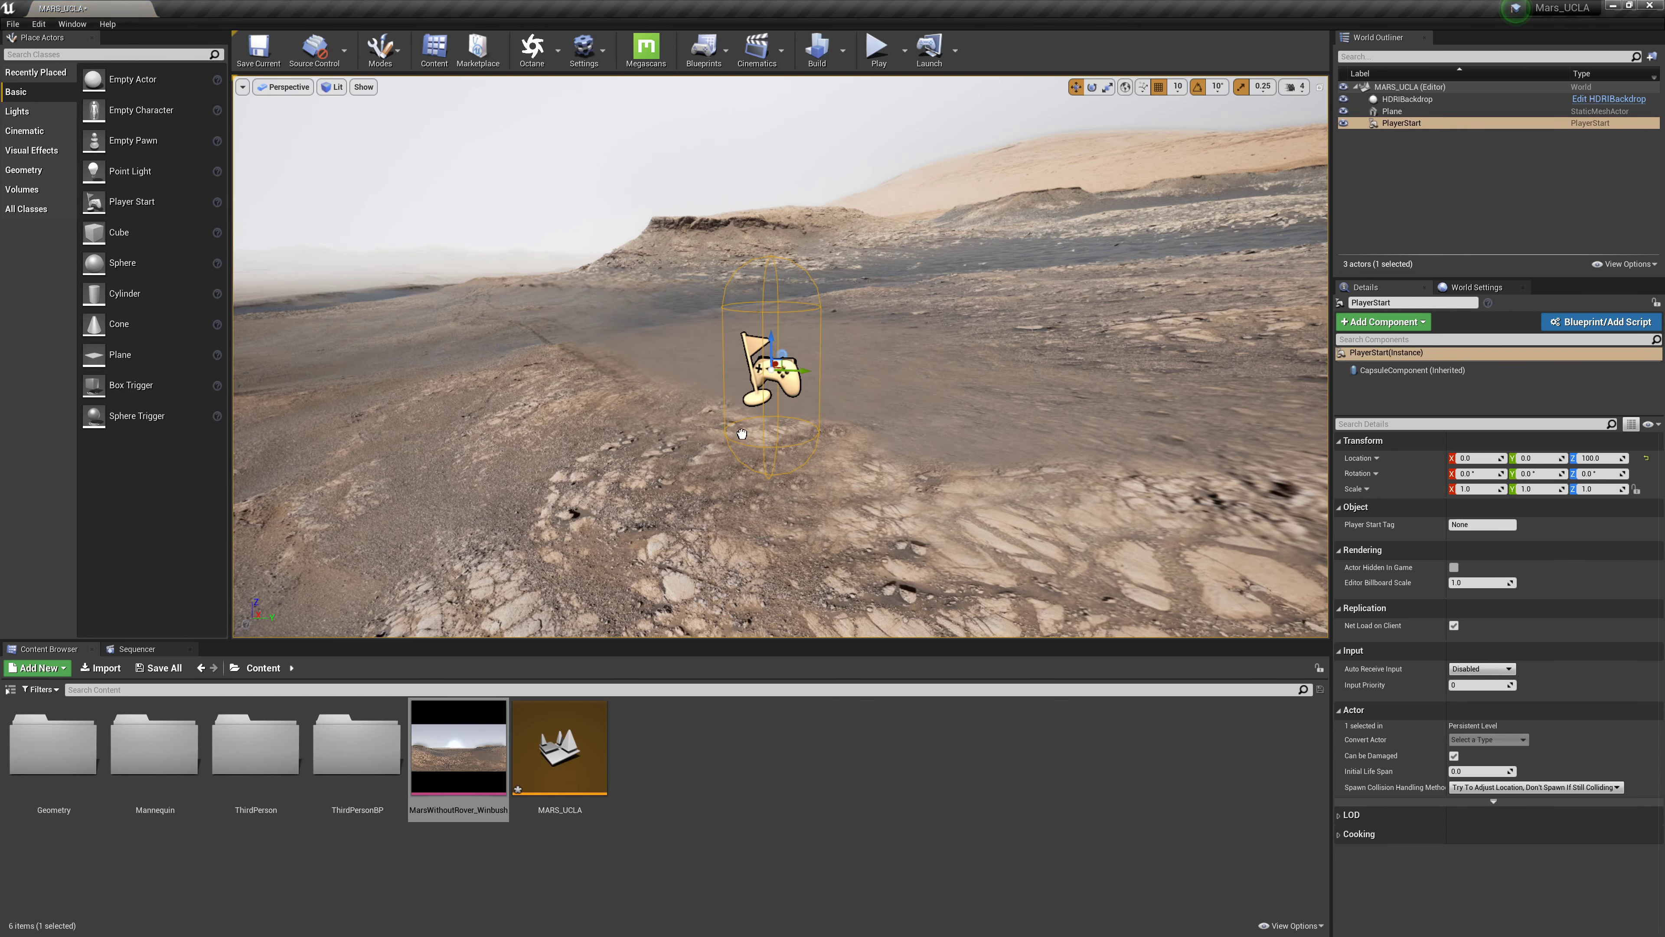
{"action": "left_click_drag", "start_coordinate": [764, 441], "coordinate": [766, 441]}
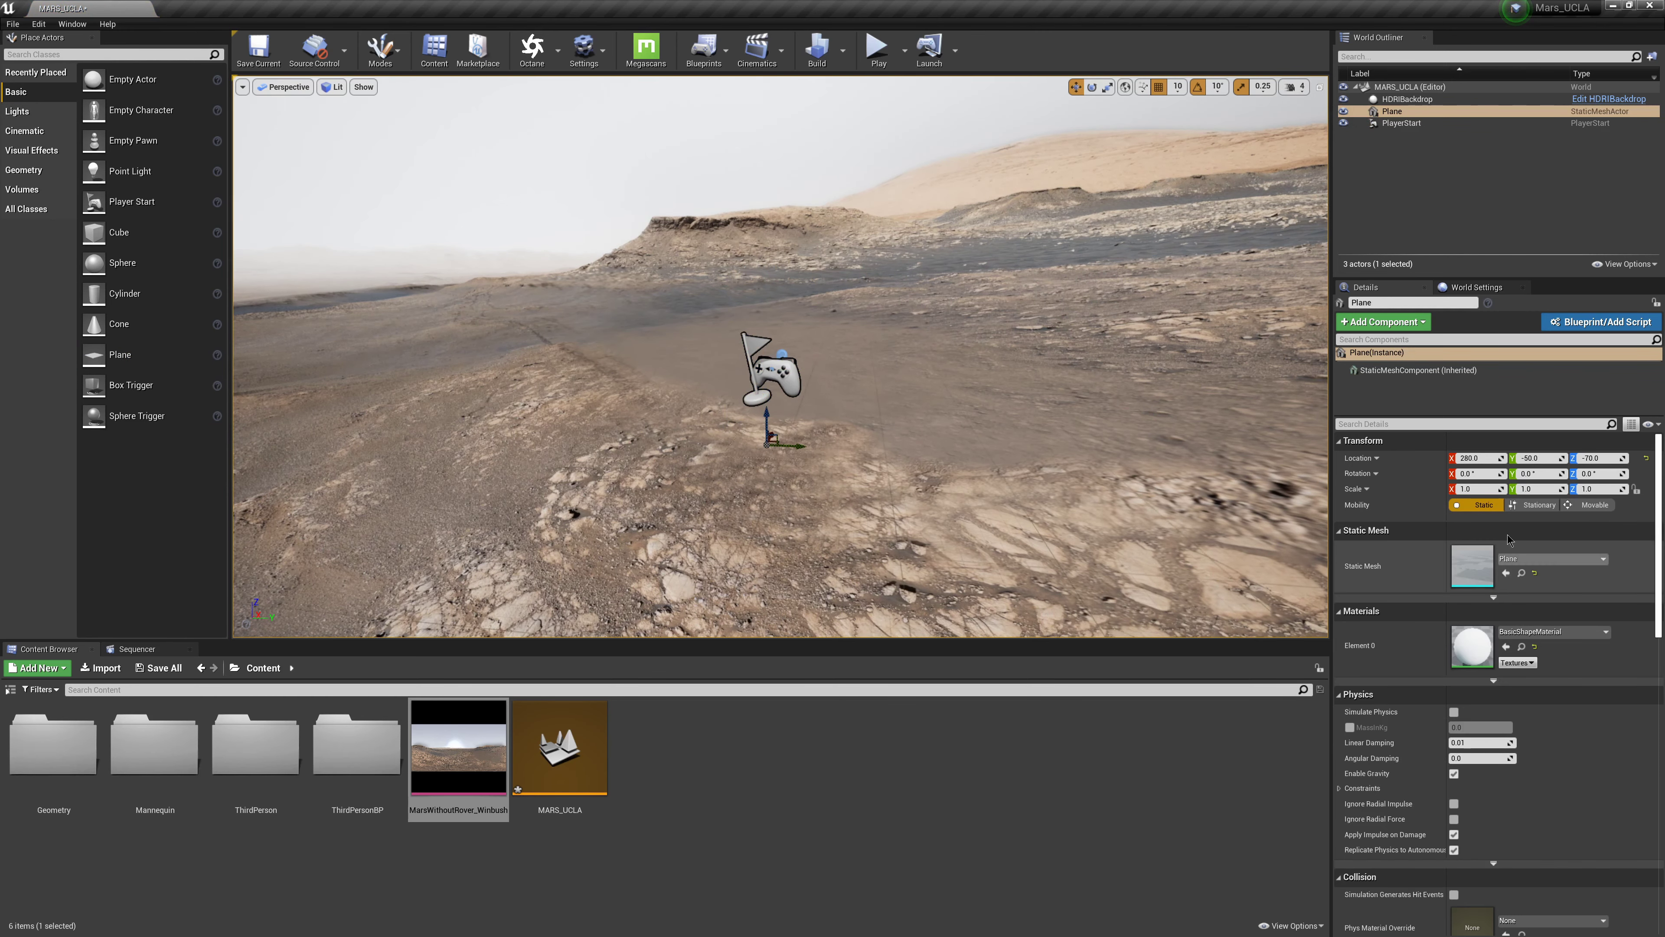
{"action": "left_click", "coordinate": [1472, 458]}
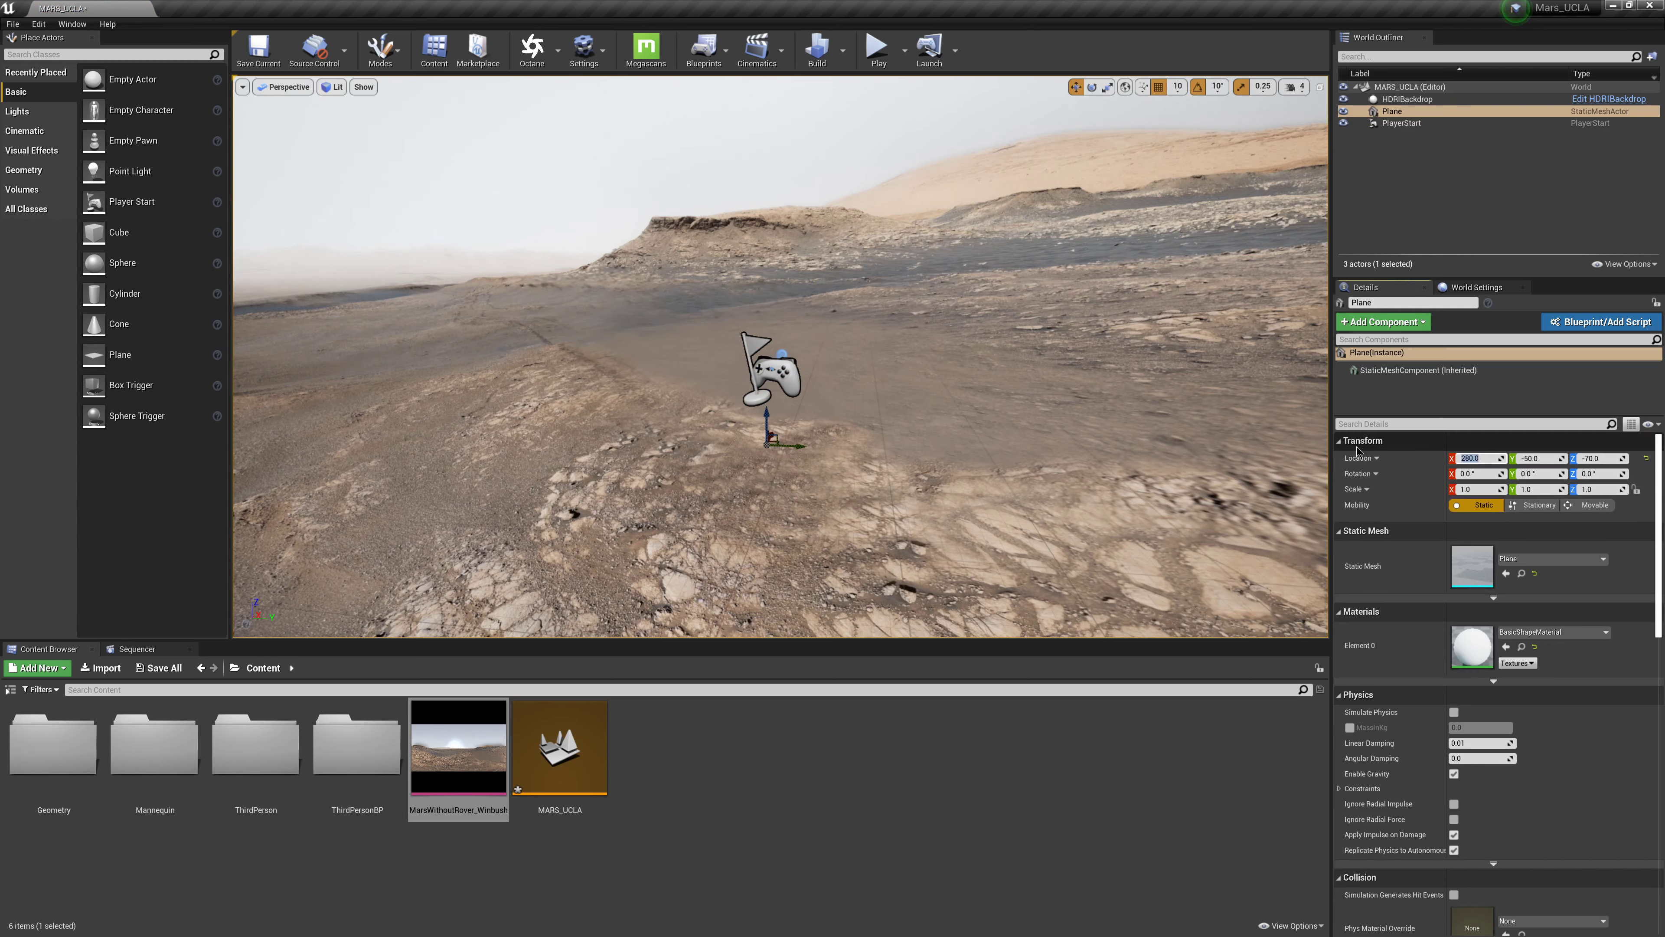
{"action": "type", "text": "0"}
{"action": "key", "text": "Tab"}
{"action": "type", "text": "0"}
{"action": "key", "text": "Tab"}
{"action": "type", "text": "0"}
{"action": "key", "text": "Return"}
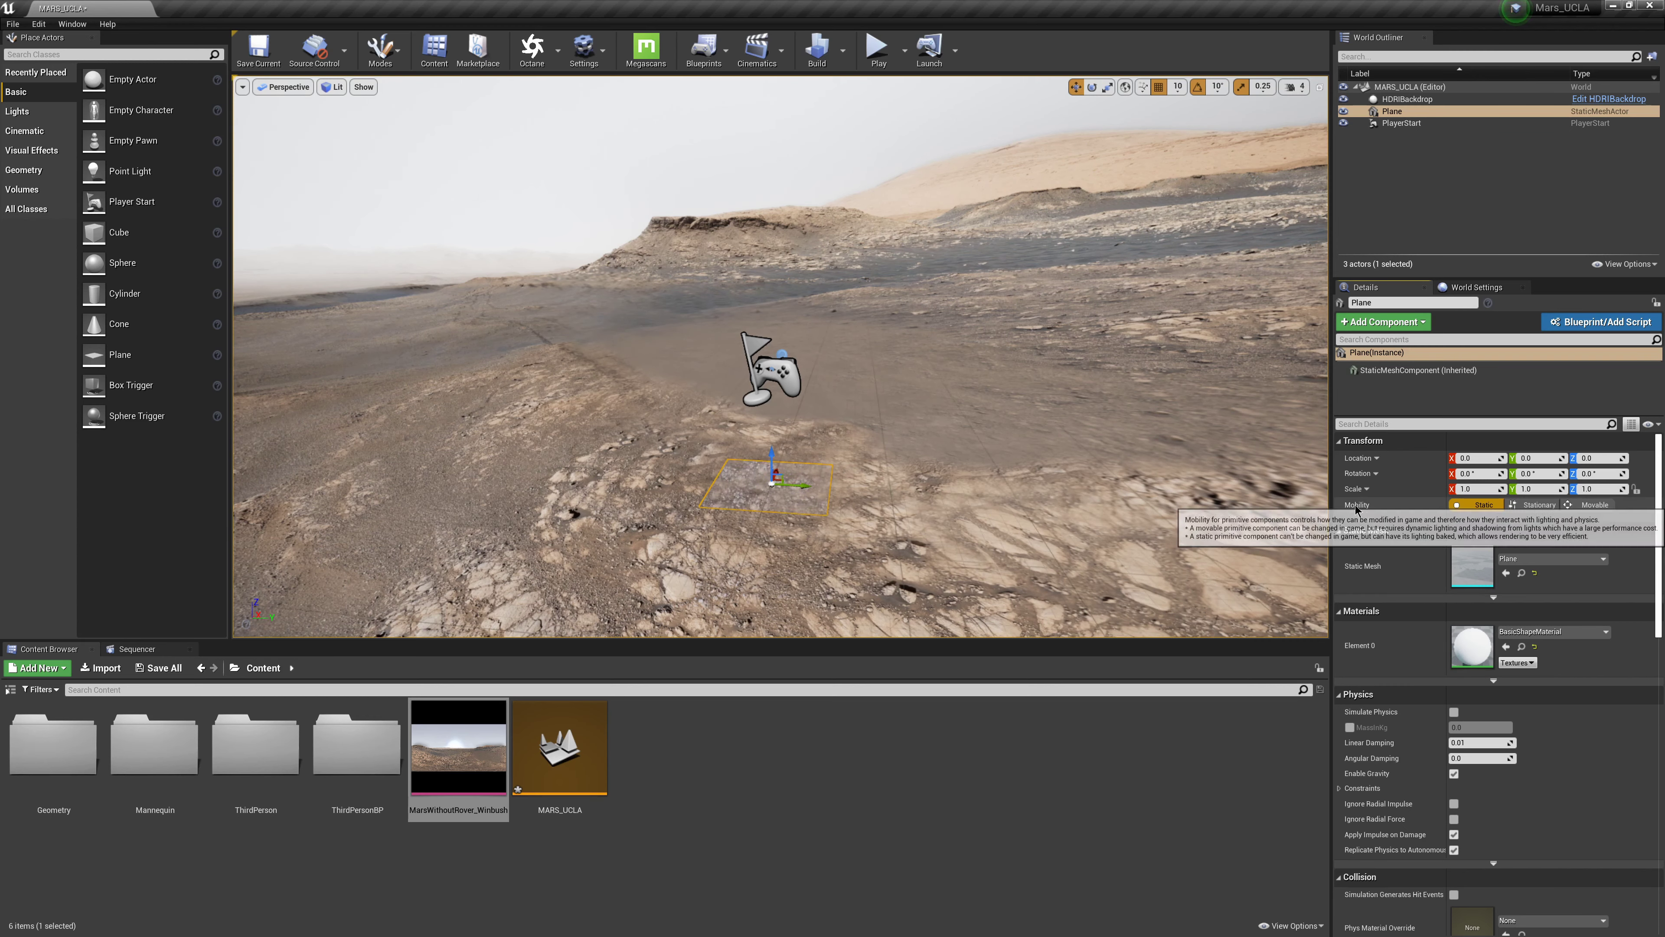
- Scale the Plane to 500 in X and Y, and lower its Z location to -1
{"action": "left_click", "coordinate": [1475, 489]}
{"action": "type", "text": "500"}
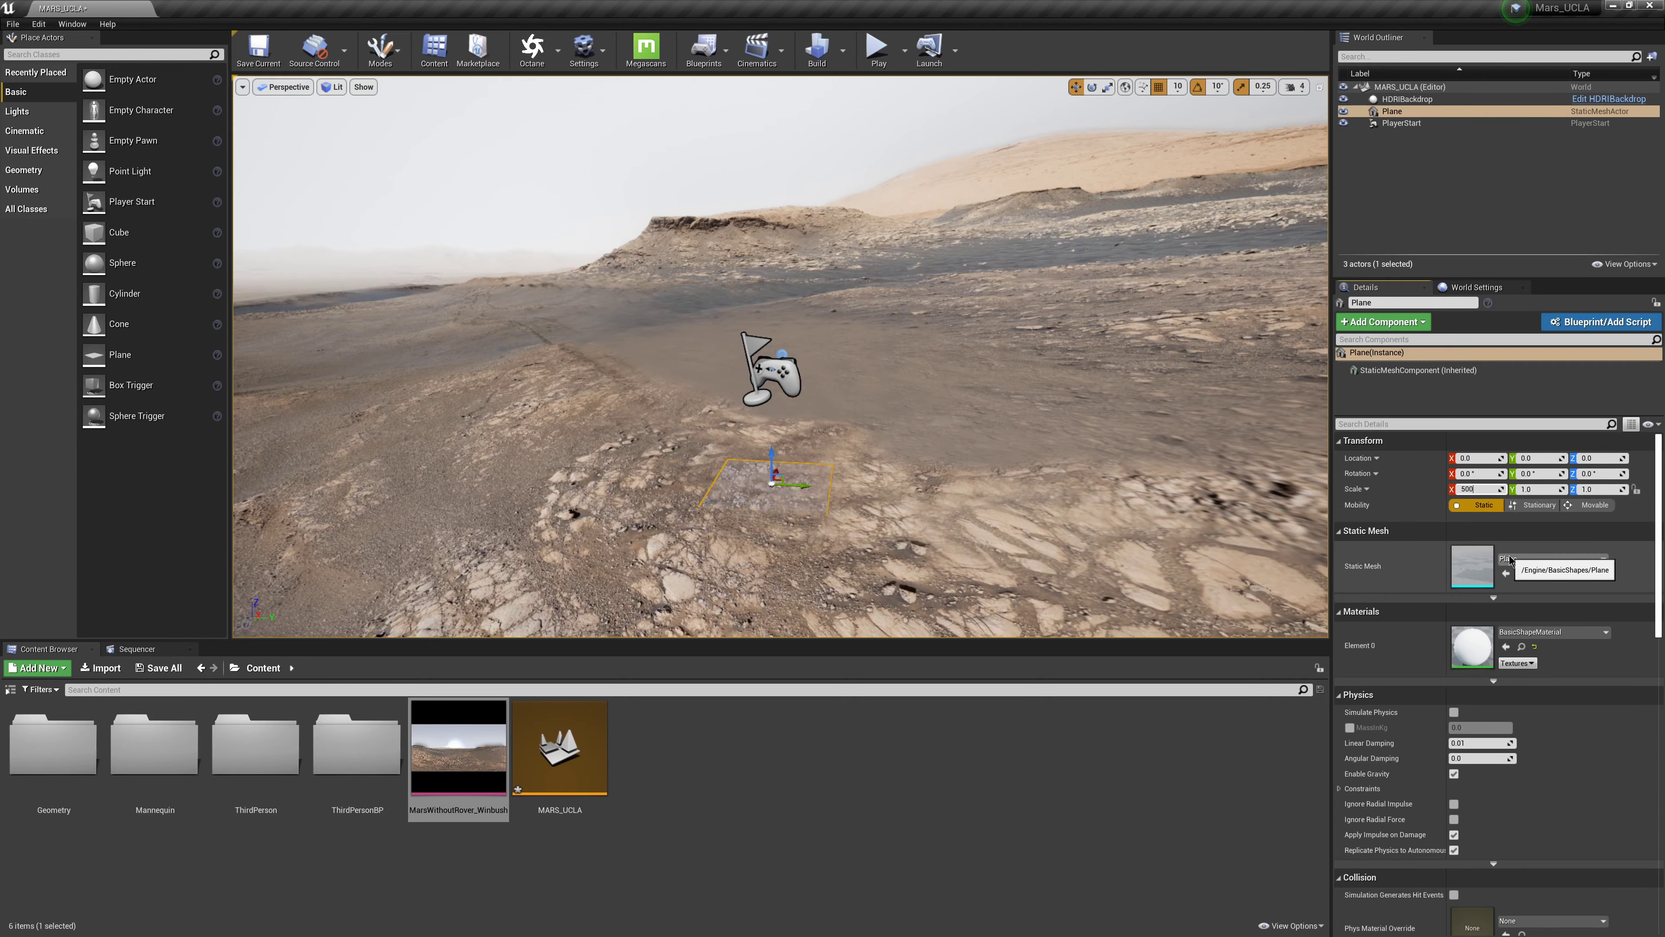
{"action": "key", "text": "Tab"}
{"action": "type", "text": "500"}
{"action": "key", "text": "Return"}
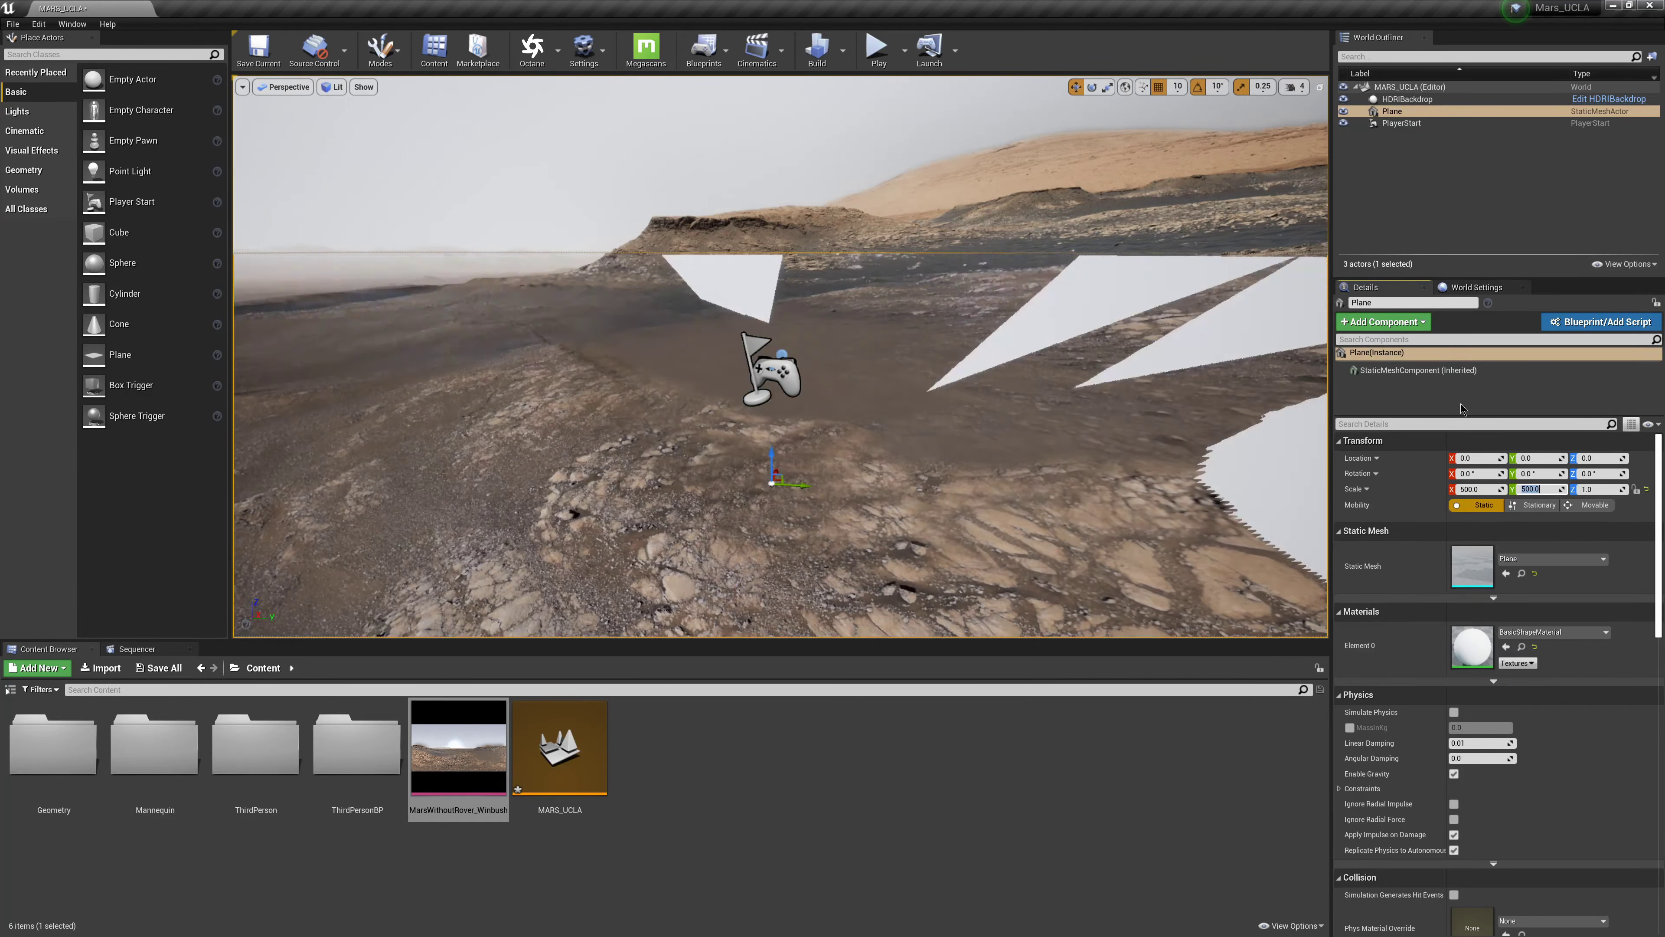
{"action": "left_click_drag", "start_coordinate": [1599, 458], "coordinate": [1595, 459]}
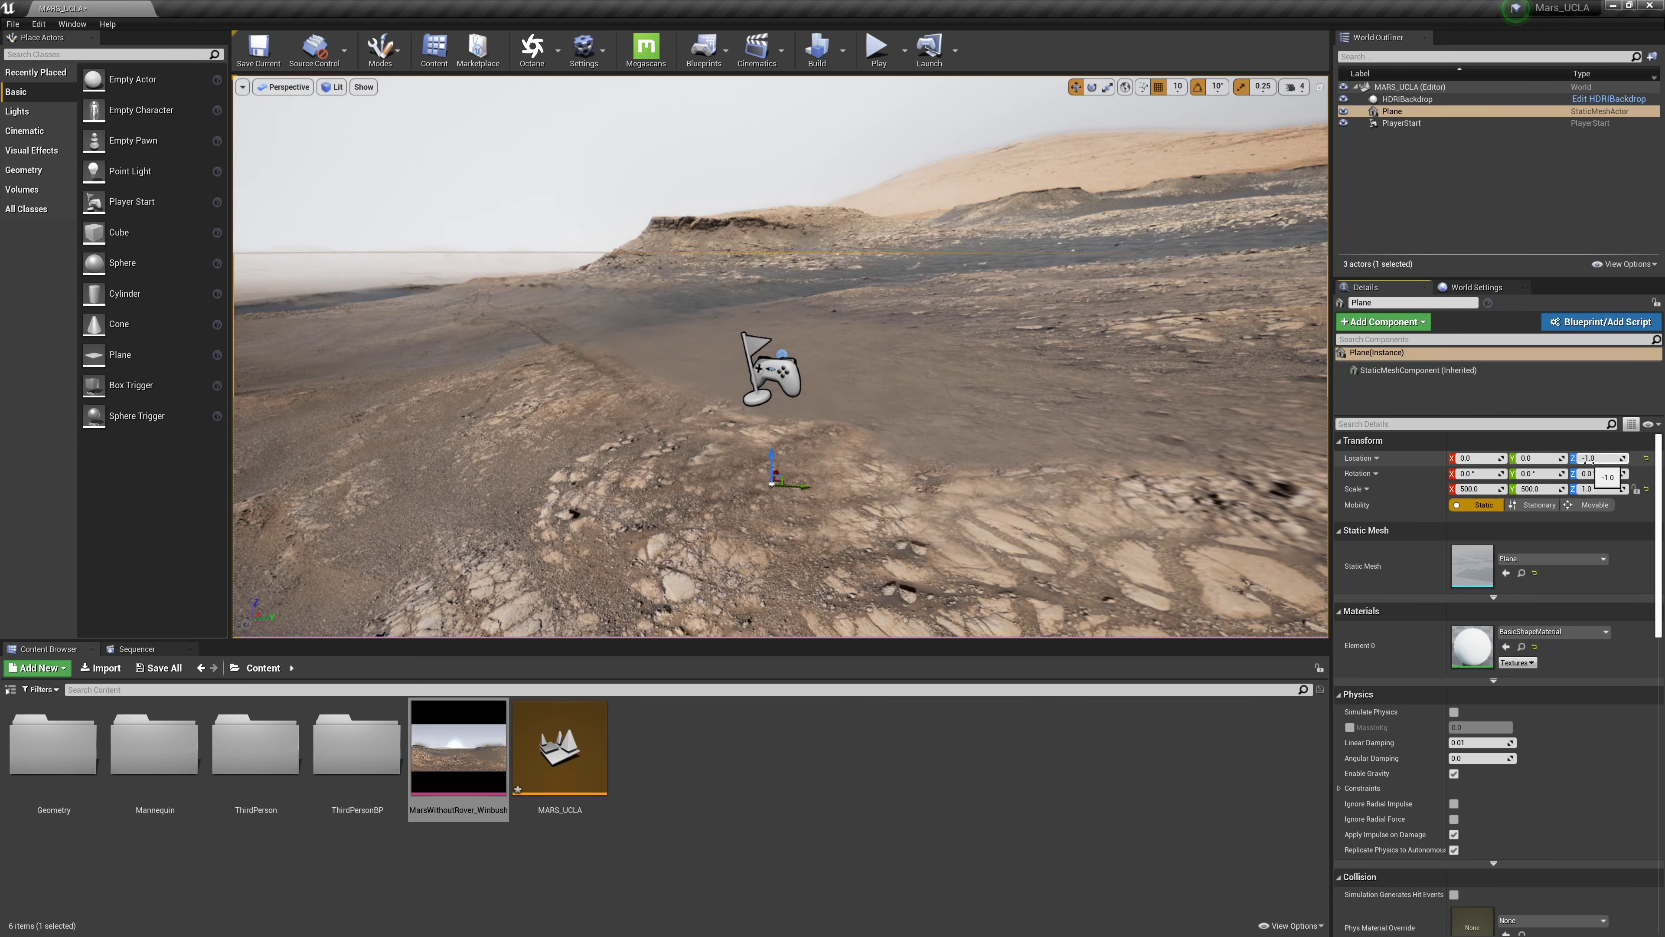
- Play-test the level by running the mannequin around in several directions across the Mars ground, and end the session
{"action": "left_click", "coordinate": [884, 57]}
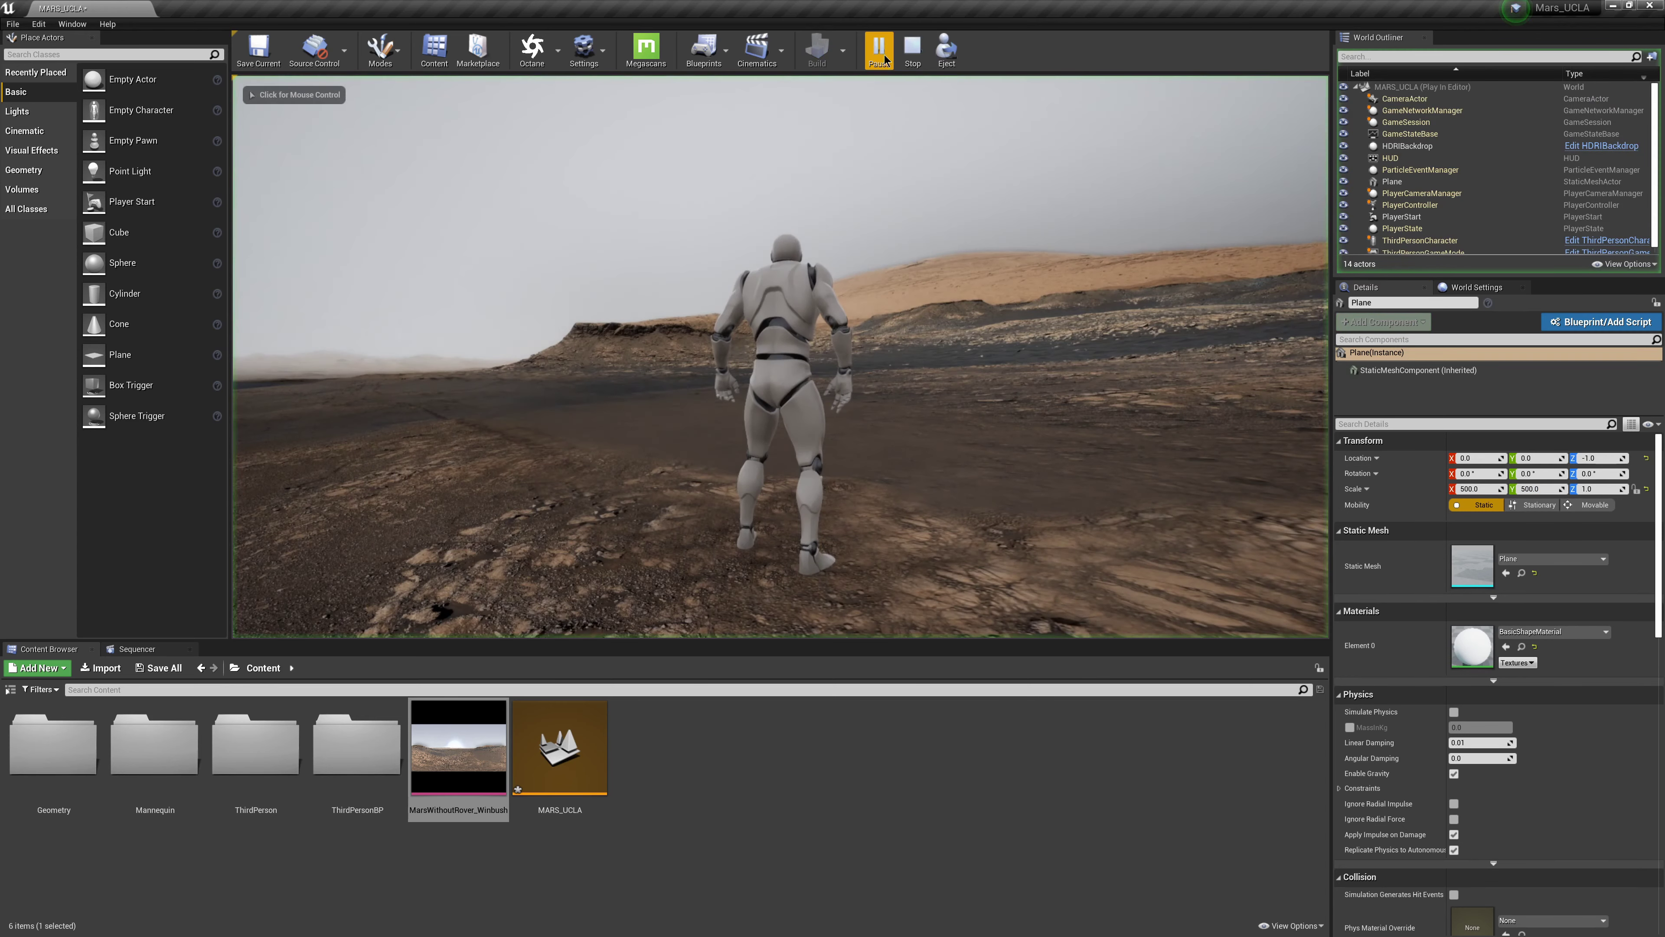
{"action": "left_click", "coordinate": [879, 197]}
{"action": "key", "text": "w"}
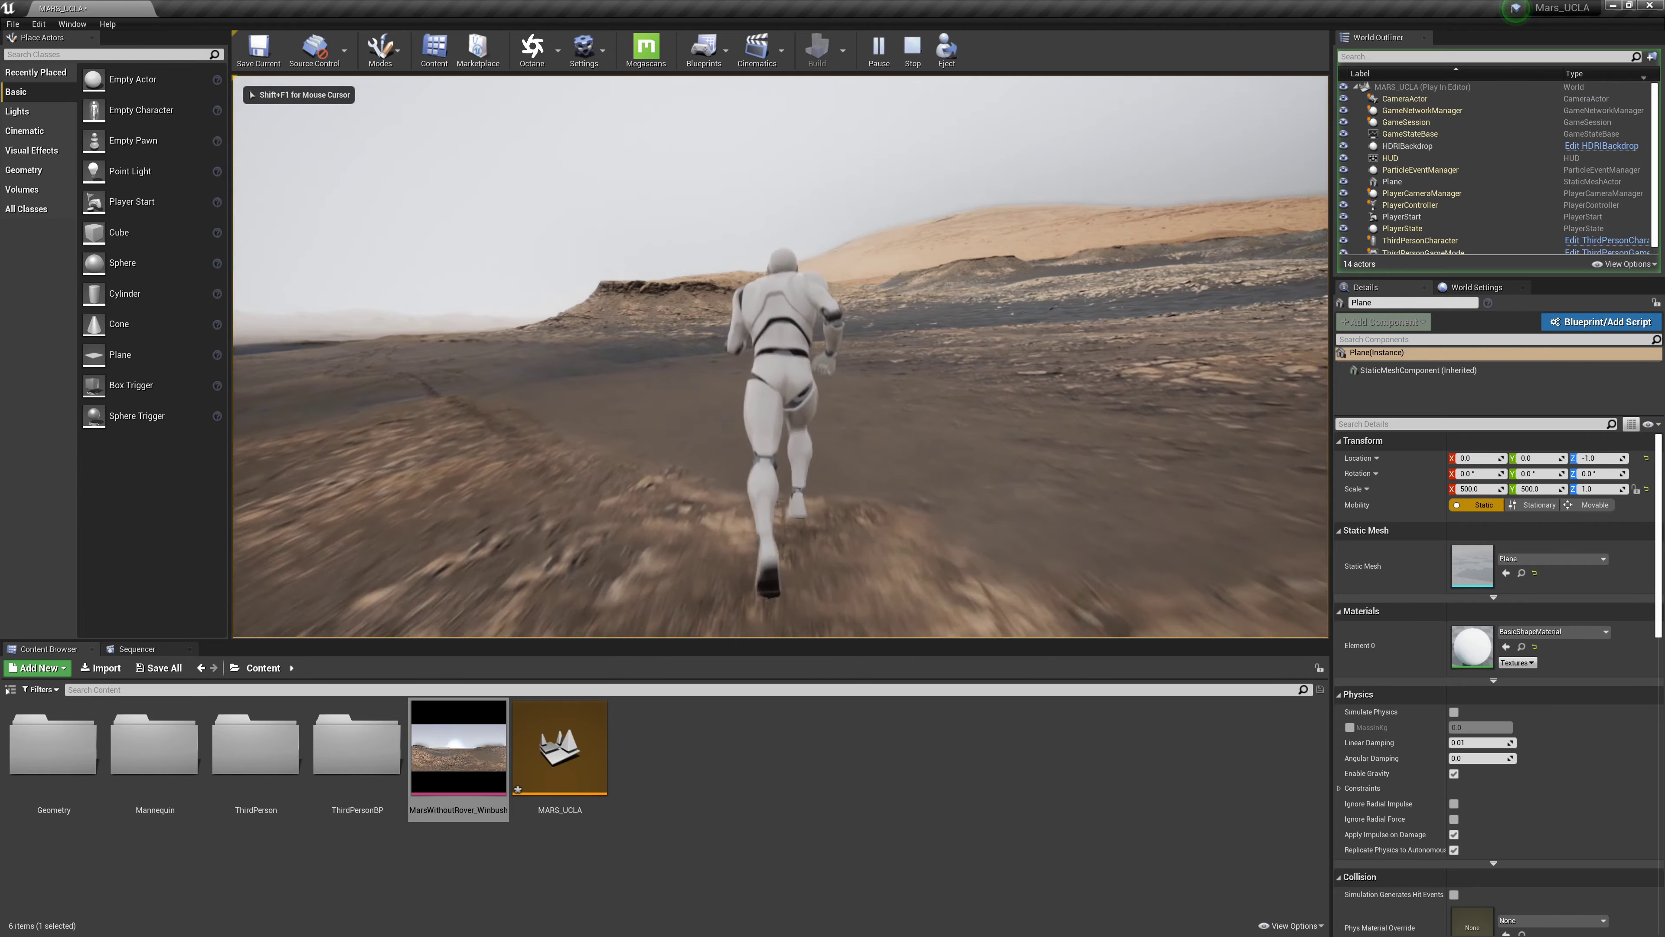
{"action": "key", "text": "a"}
{"action": "key", "text": "d"}
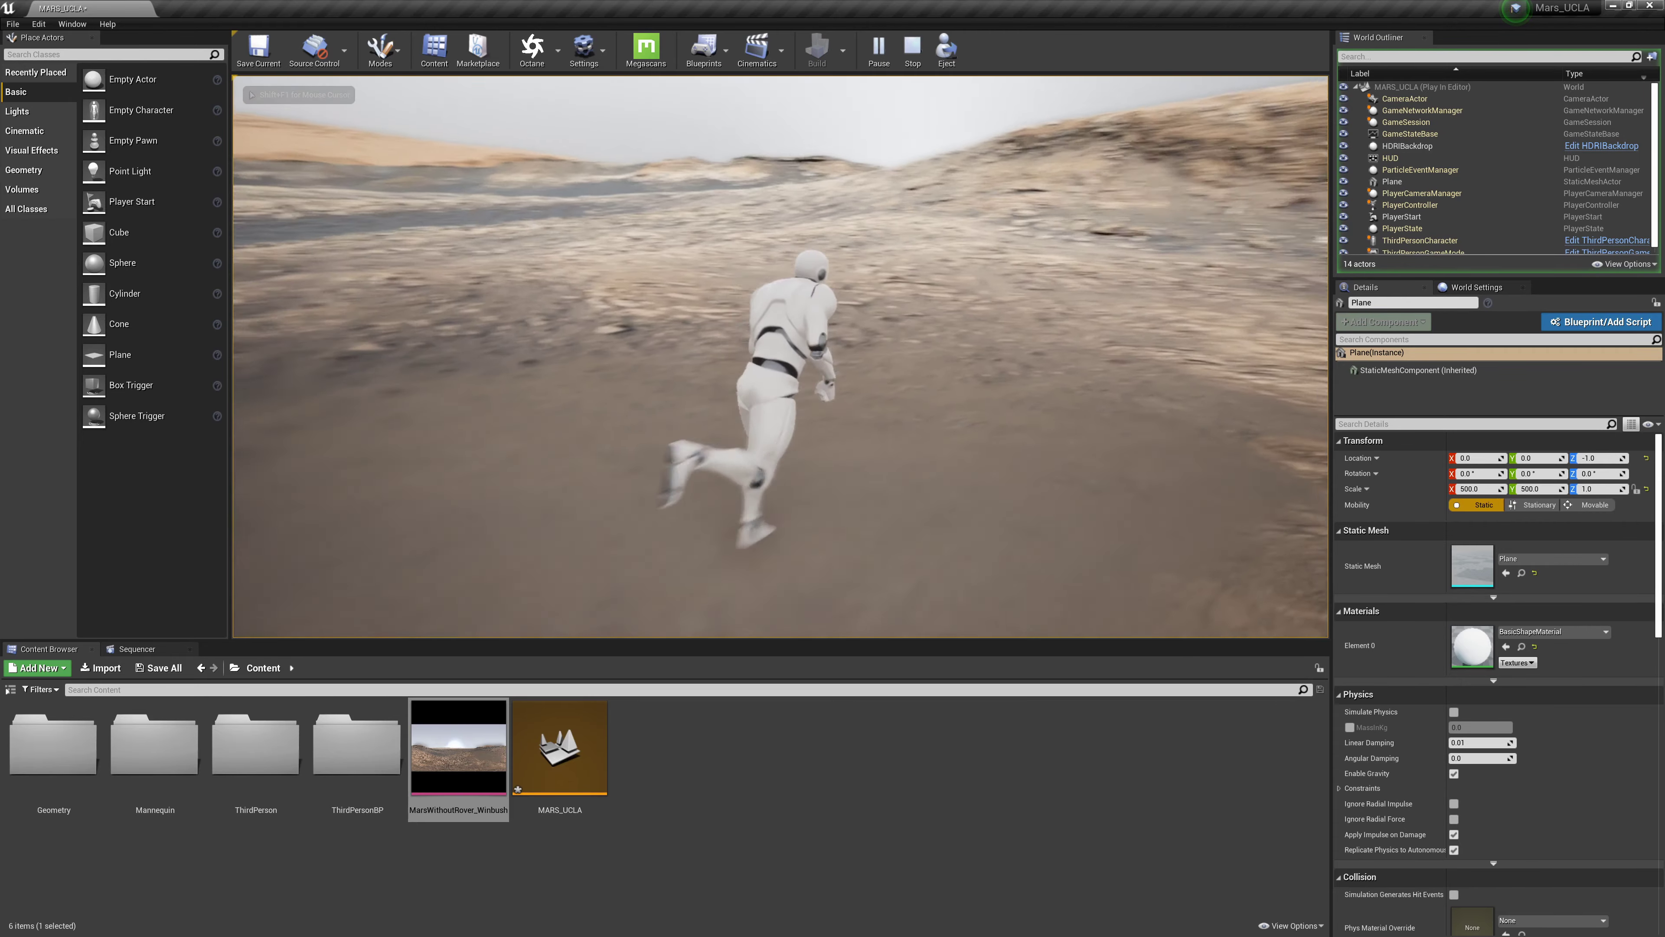
{"action": "key", "text": "s"}
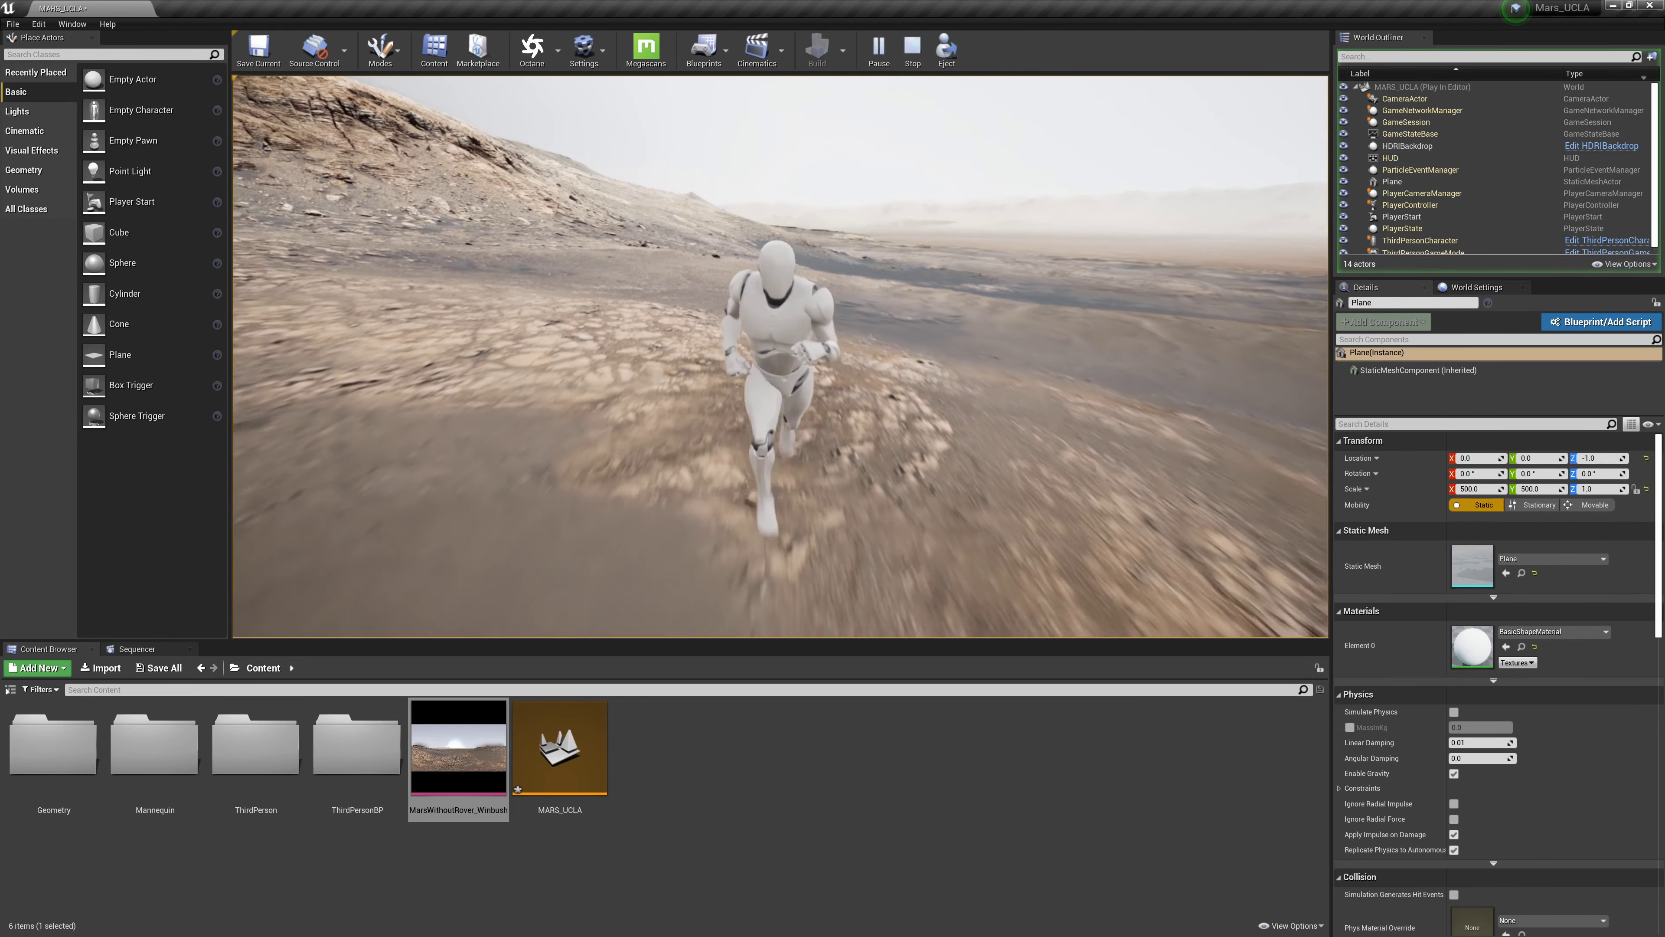
{"action": "key", "text": "w"}
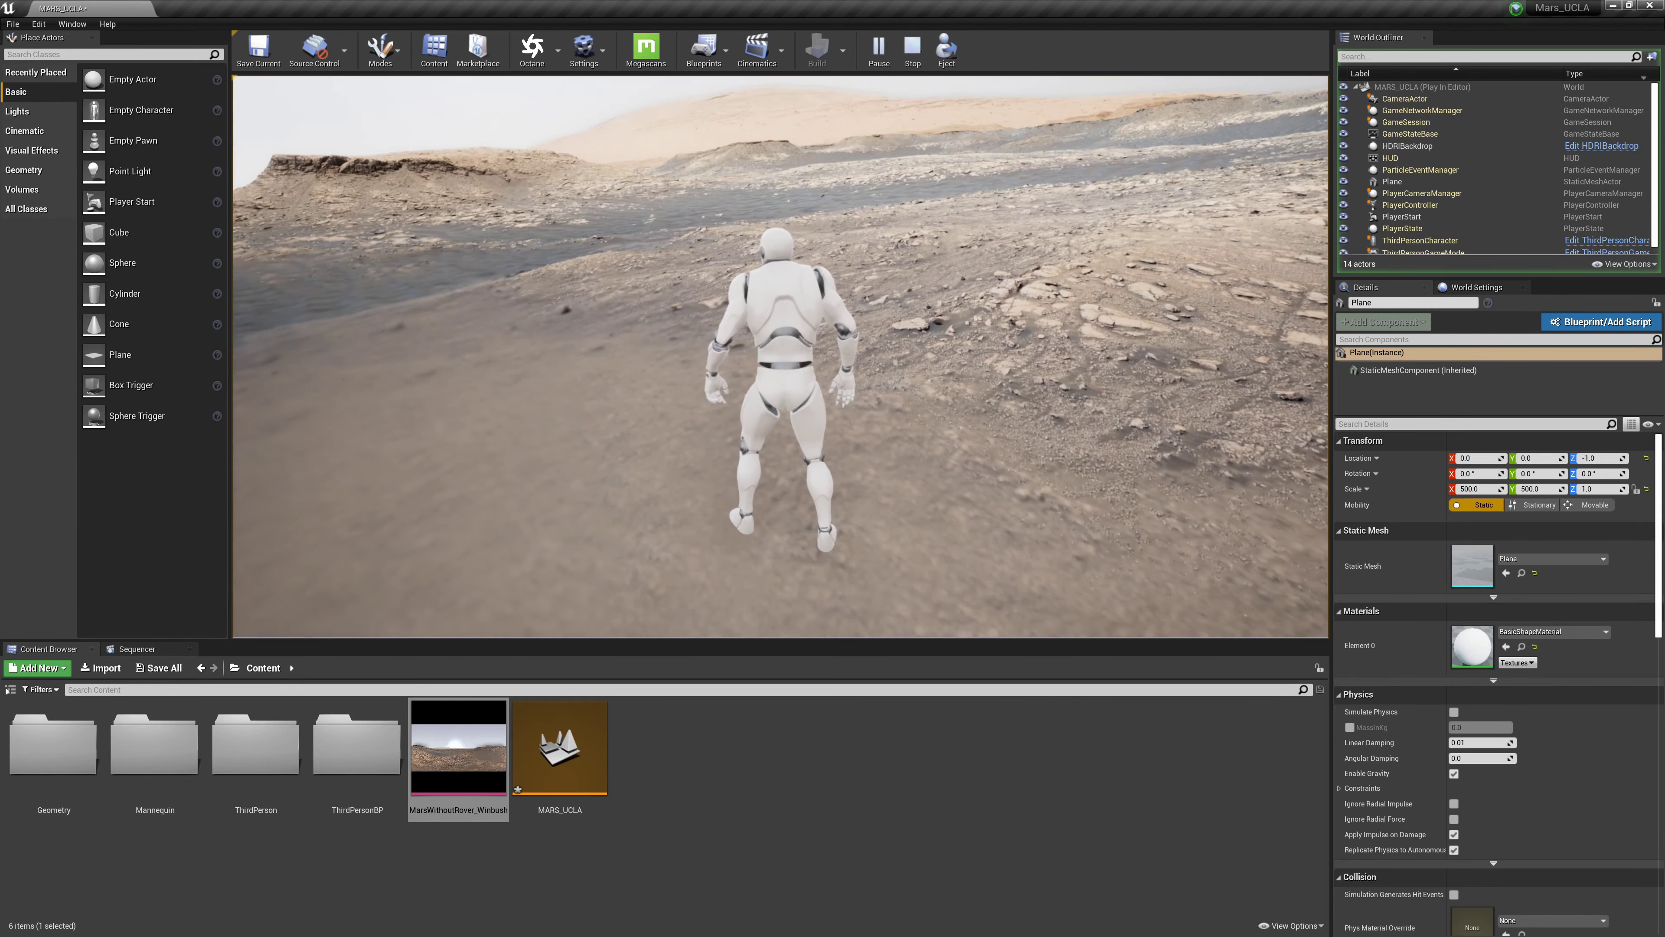
{"action": "key", "text": "s"}
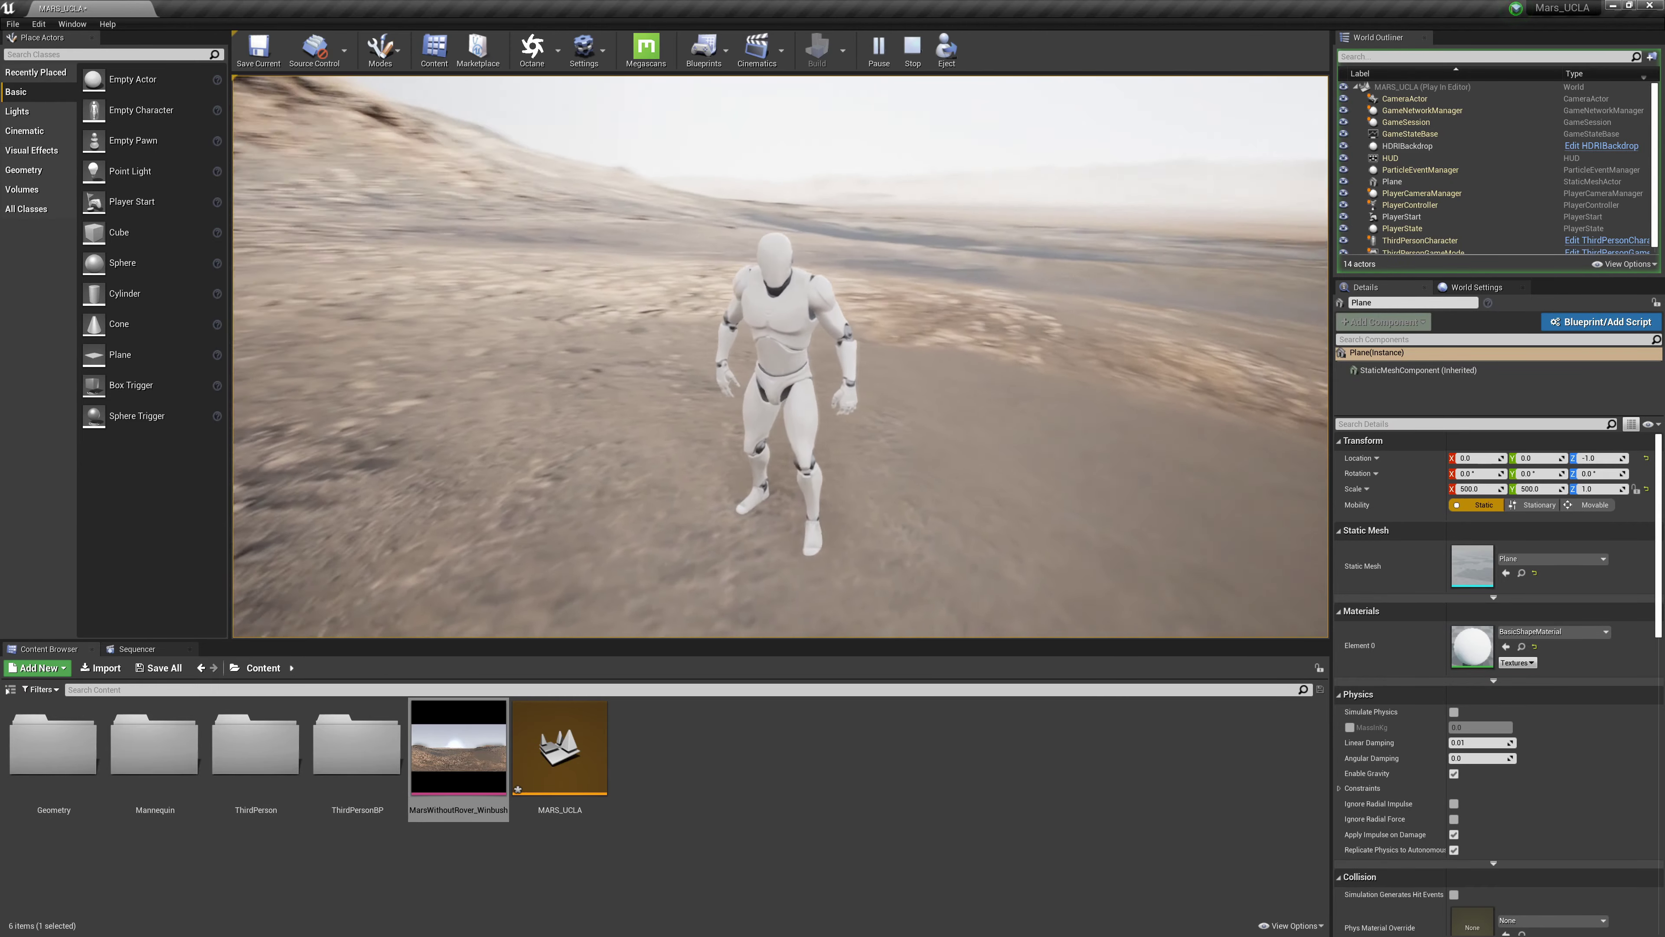
{"action": "key", "text": "d"}
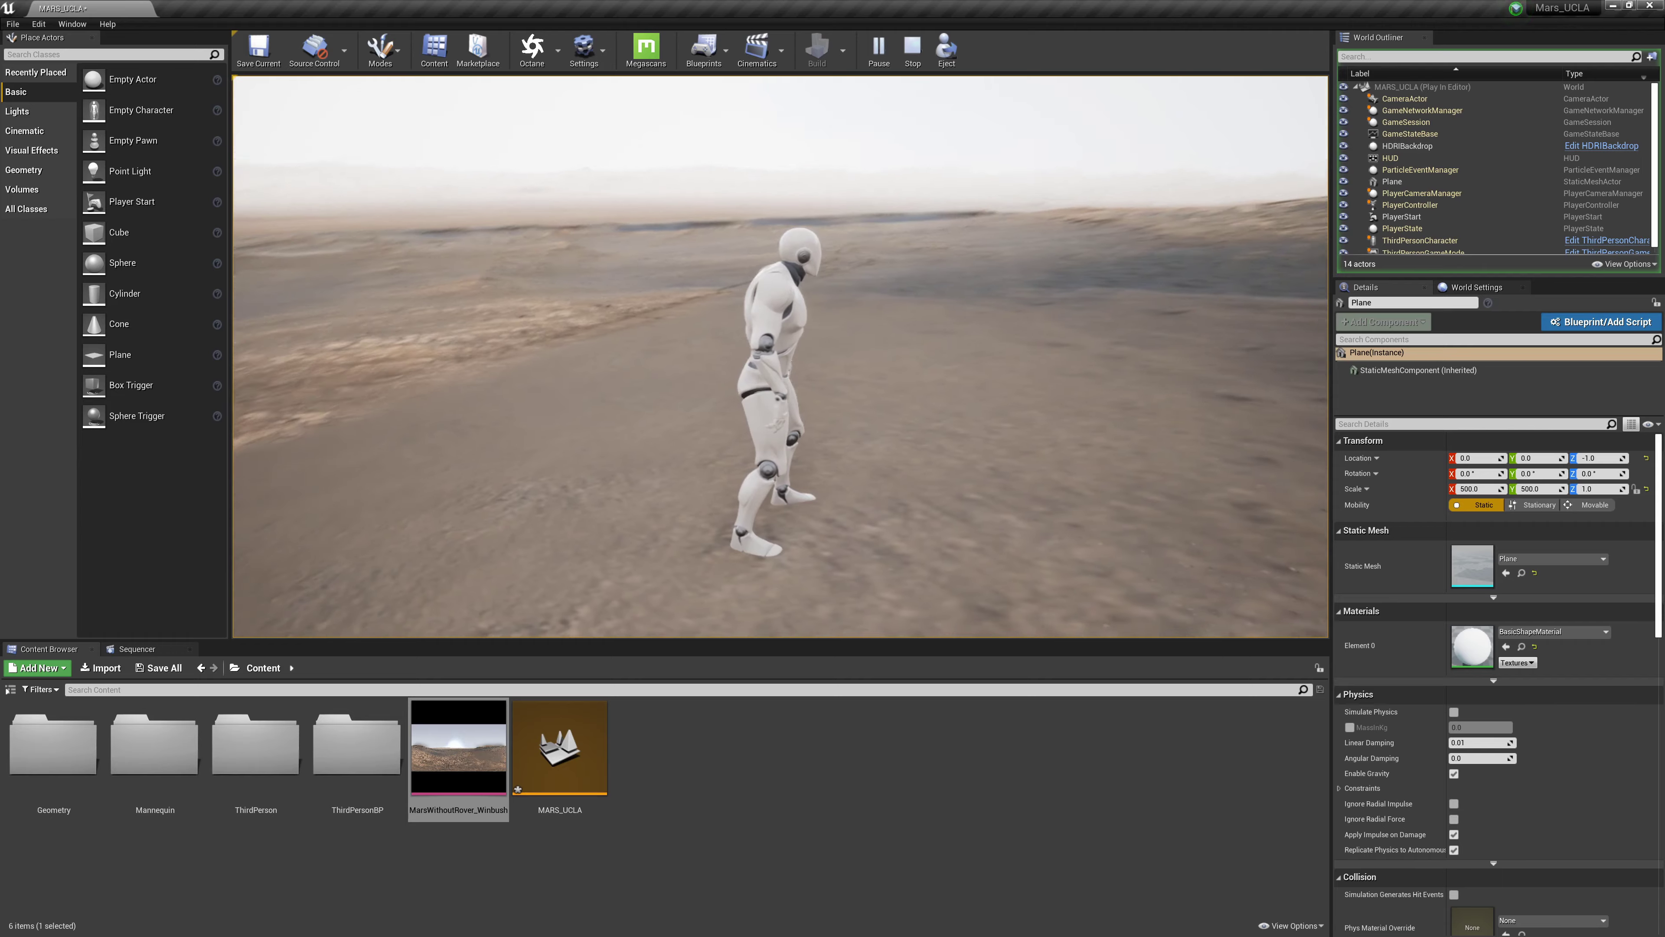
{"action": "key", "text": "s"}
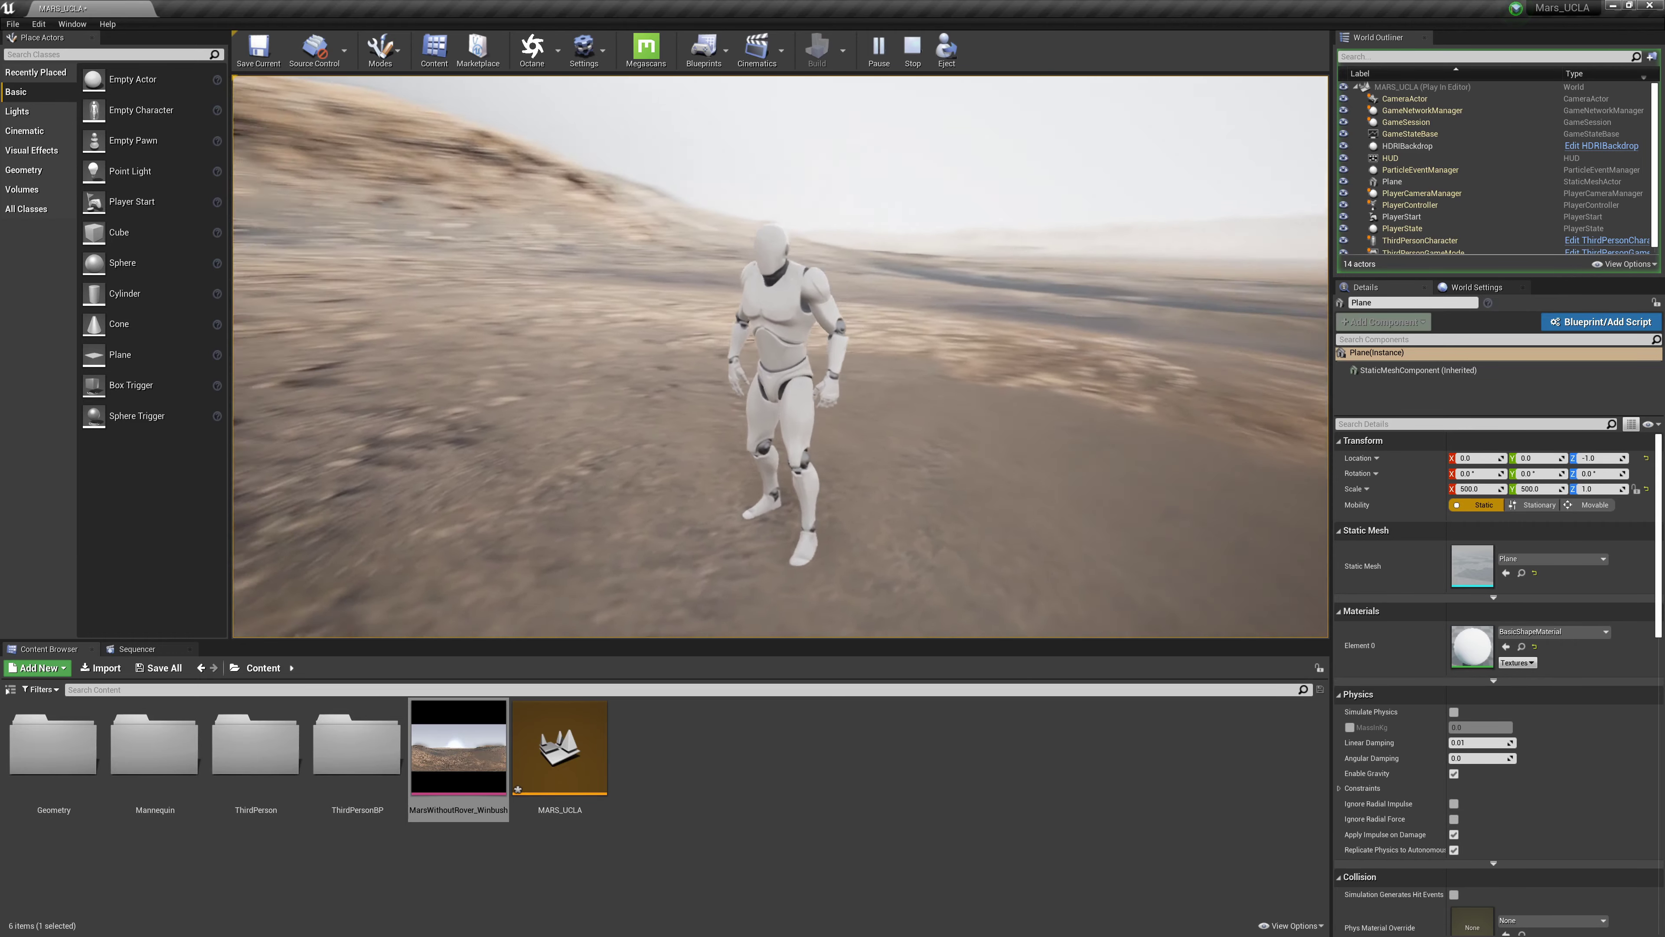
{"action": "key", "text": "w"}
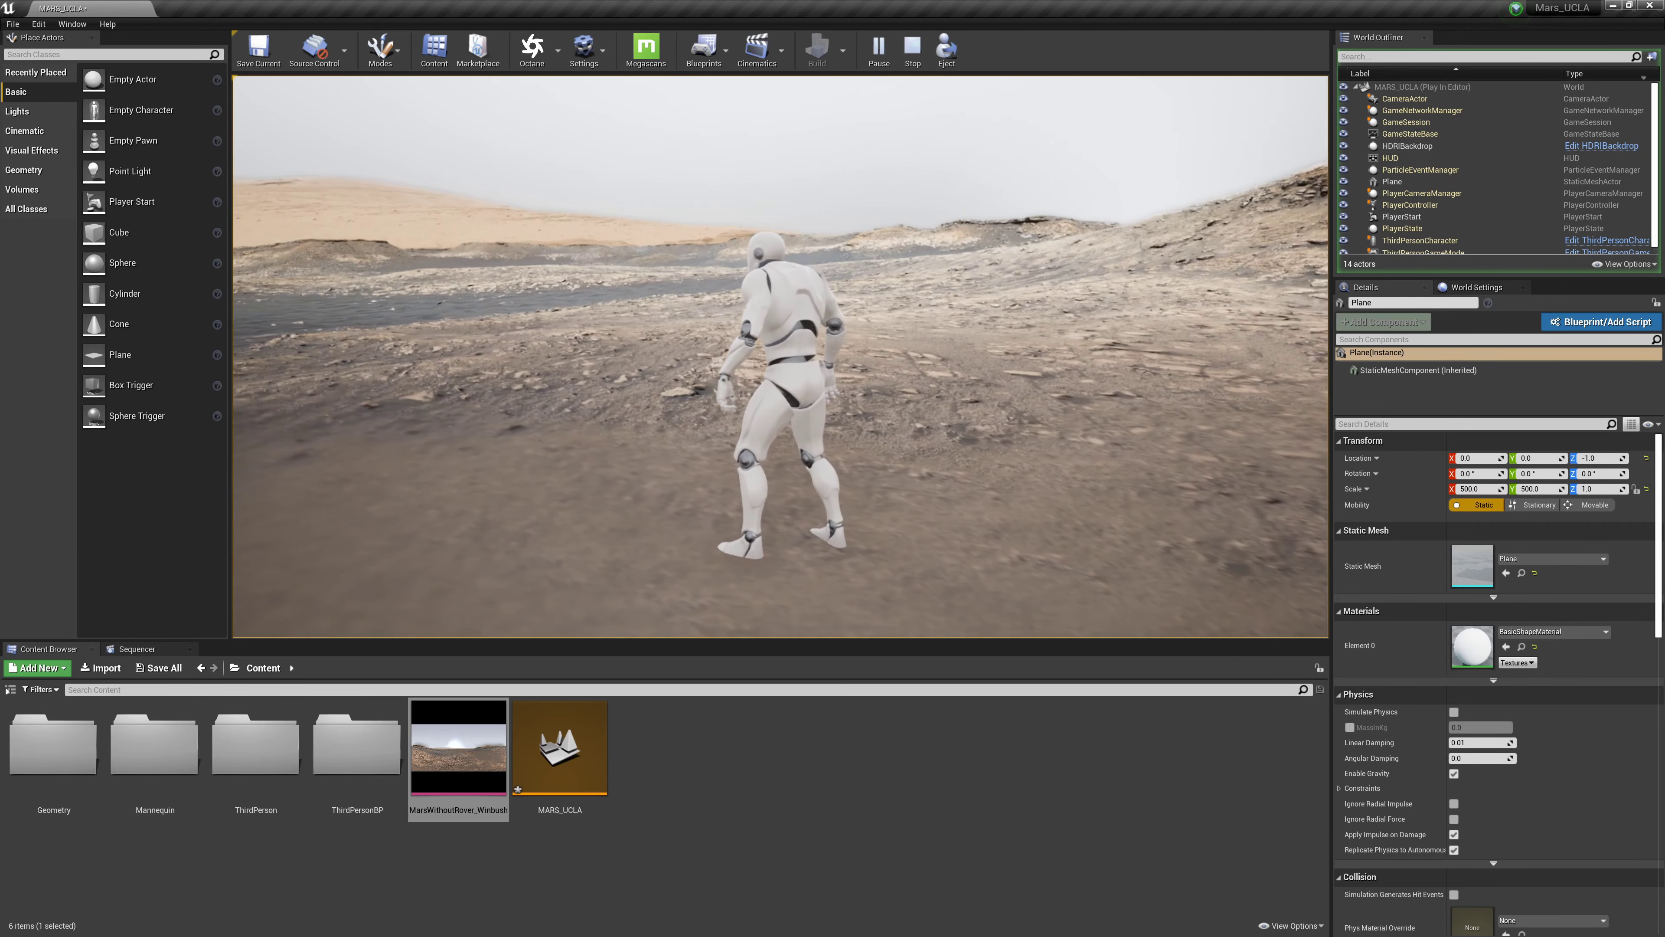
{"action": "key", "text": "a"}
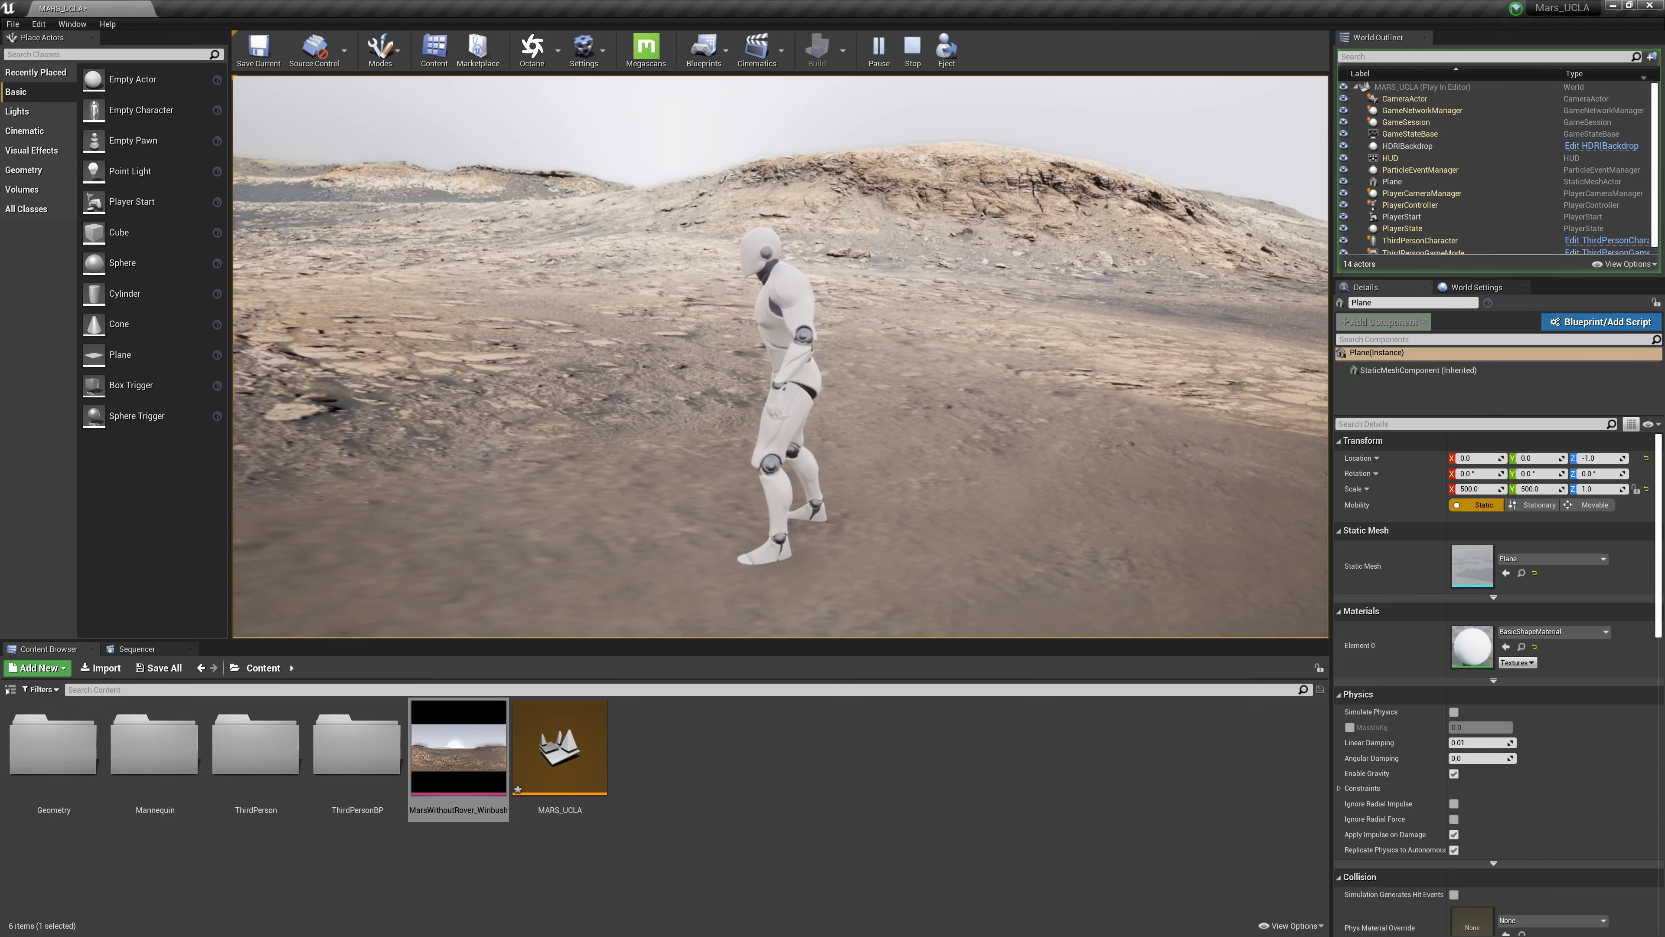
{"action": "key", "text": "Escape"}
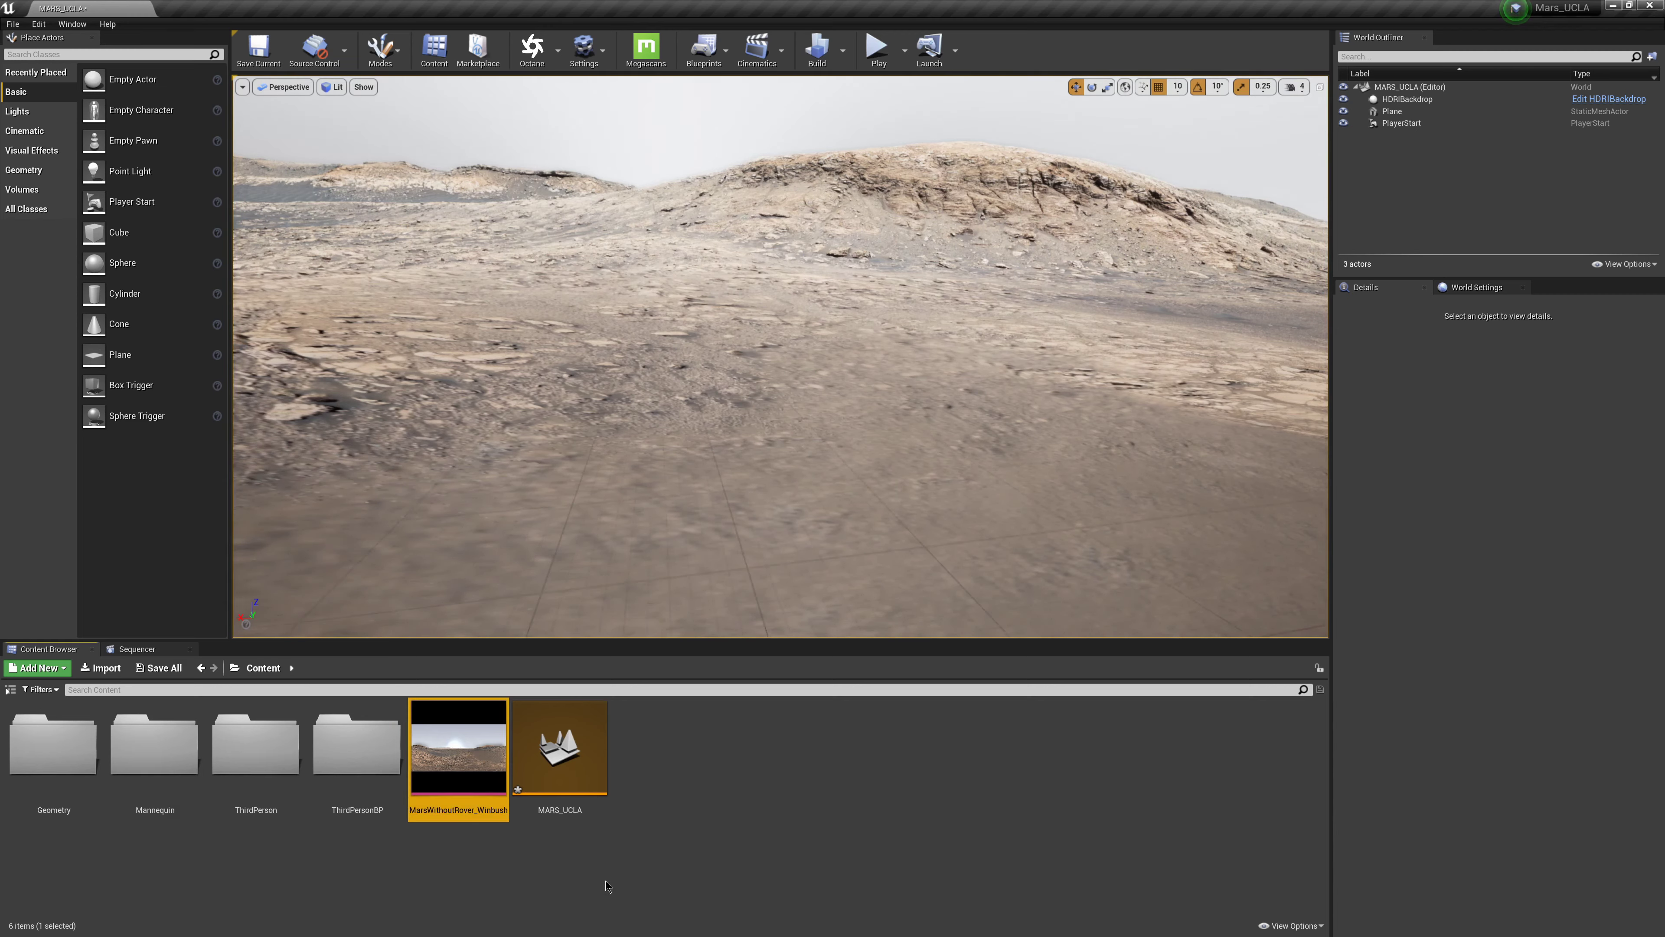
- Switch to Quixel Bridge and browse the new surfaces, 3D models and 3D plants on its home page
{"action": "key", "text": "super"}
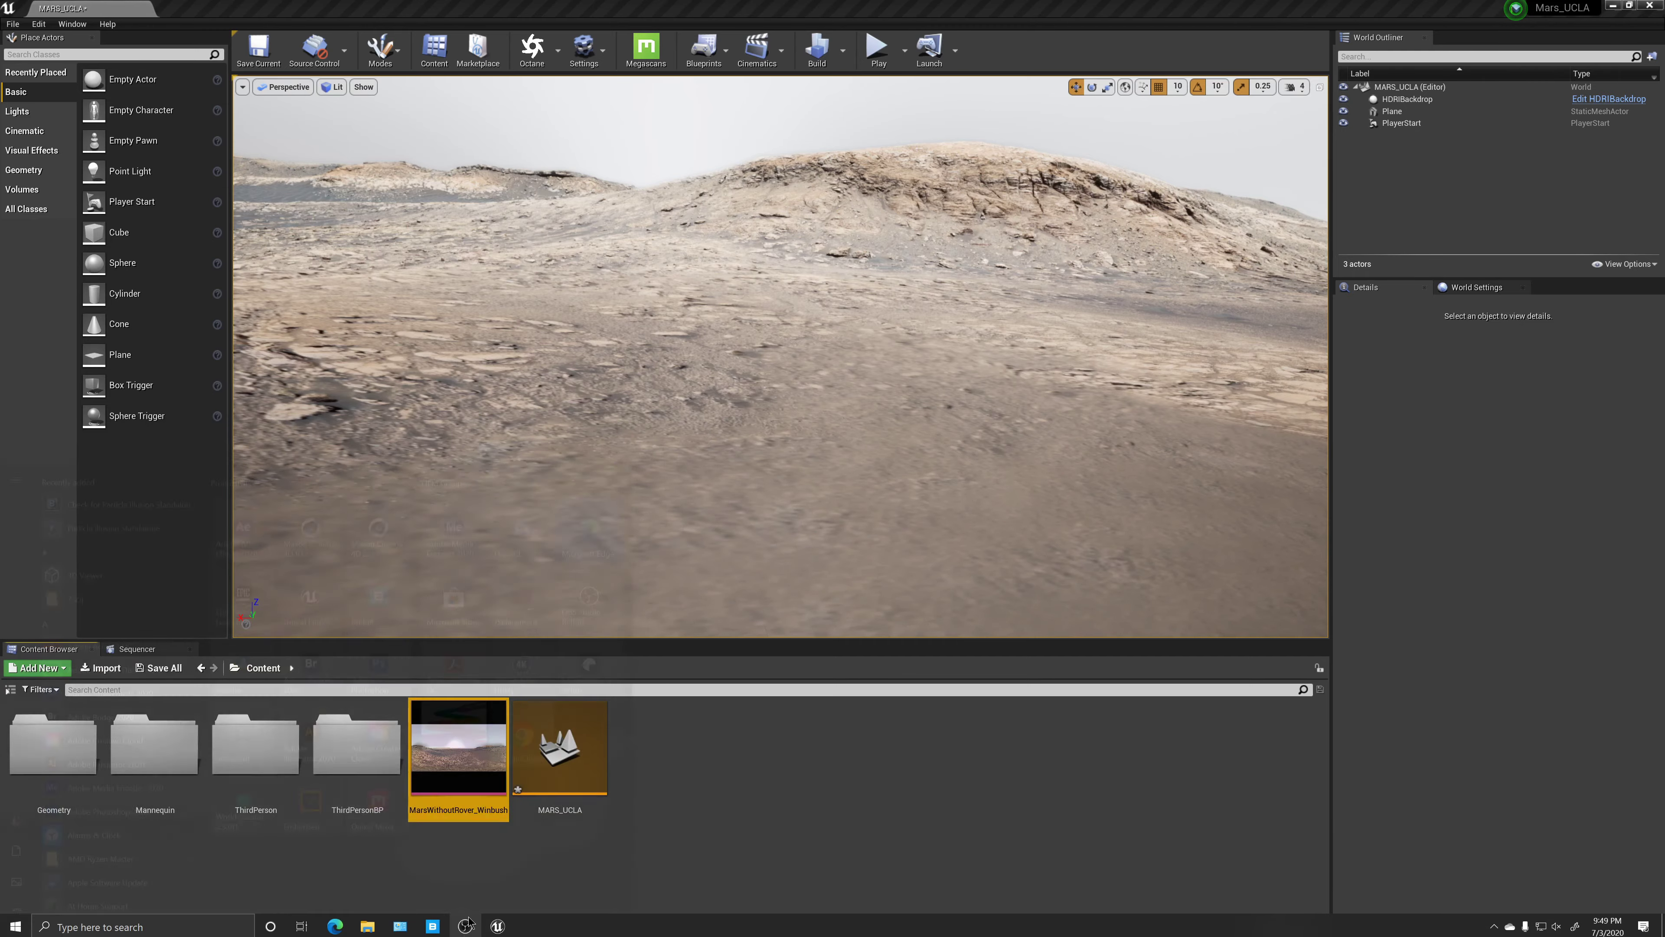
{"action": "mouse_move", "coordinate": [435, 932]}
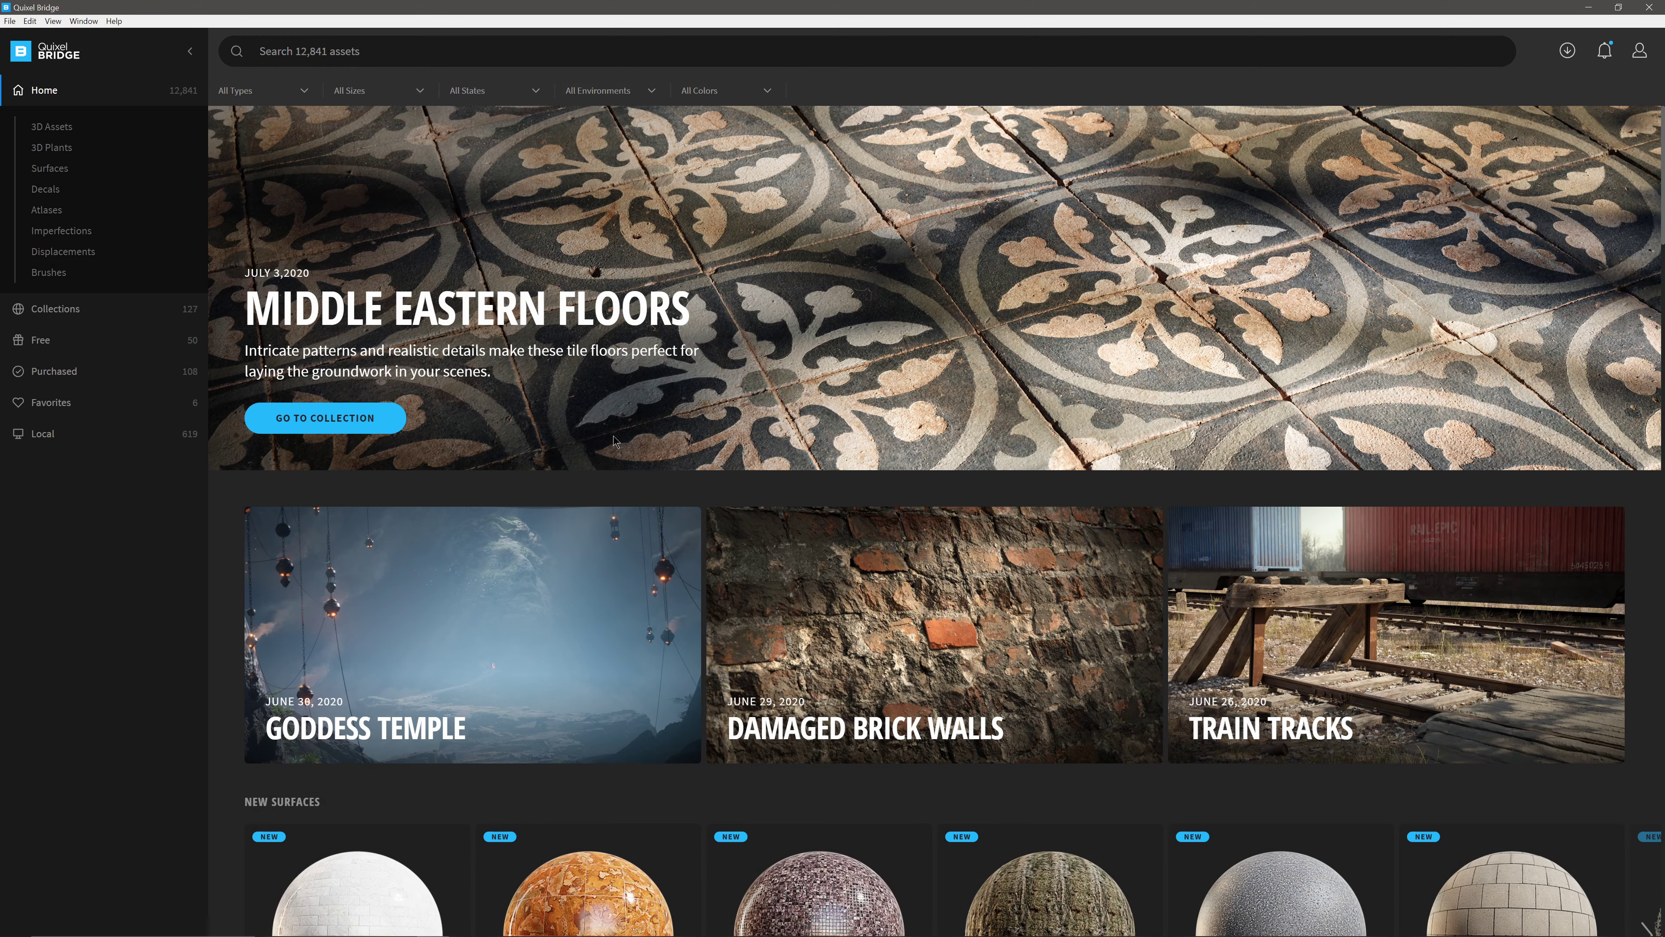
{"action": "scroll", "coordinate": [577, 459], "scroll_direction": "down", "scroll_amount": 8}
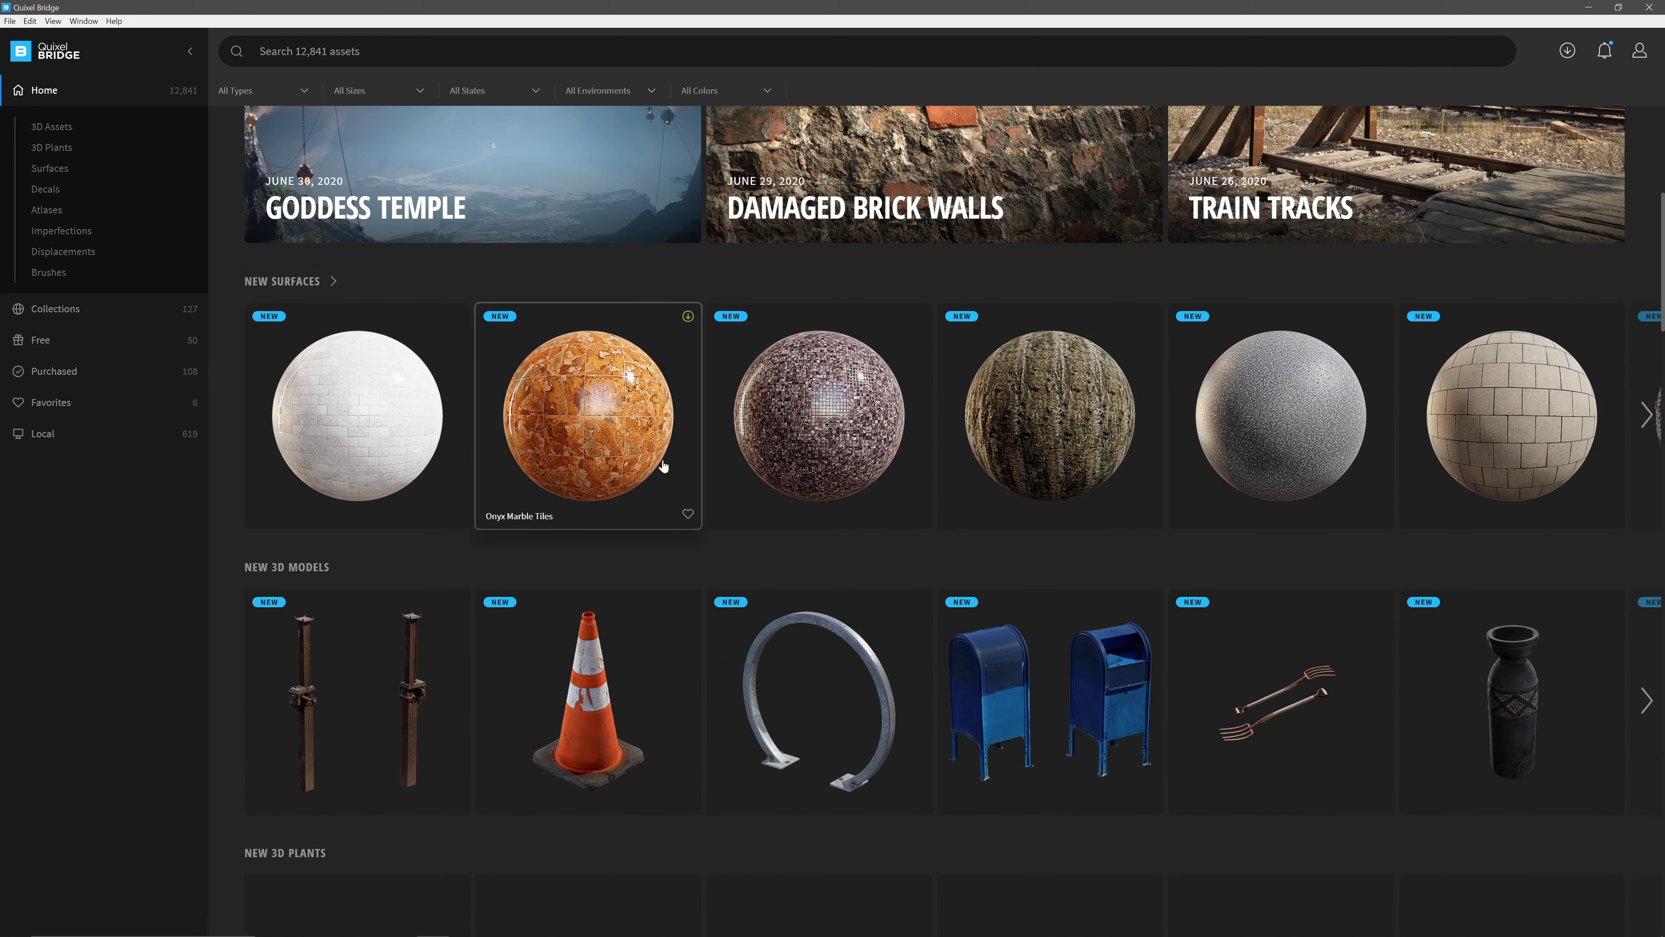
{"action": "scroll", "coordinate": [711, 445], "scroll_direction": "down", "scroll_amount": 2}
{"action": "scroll", "coordinate": [717, 447], "scroll_direction": "down", "scroll_amount": 2}
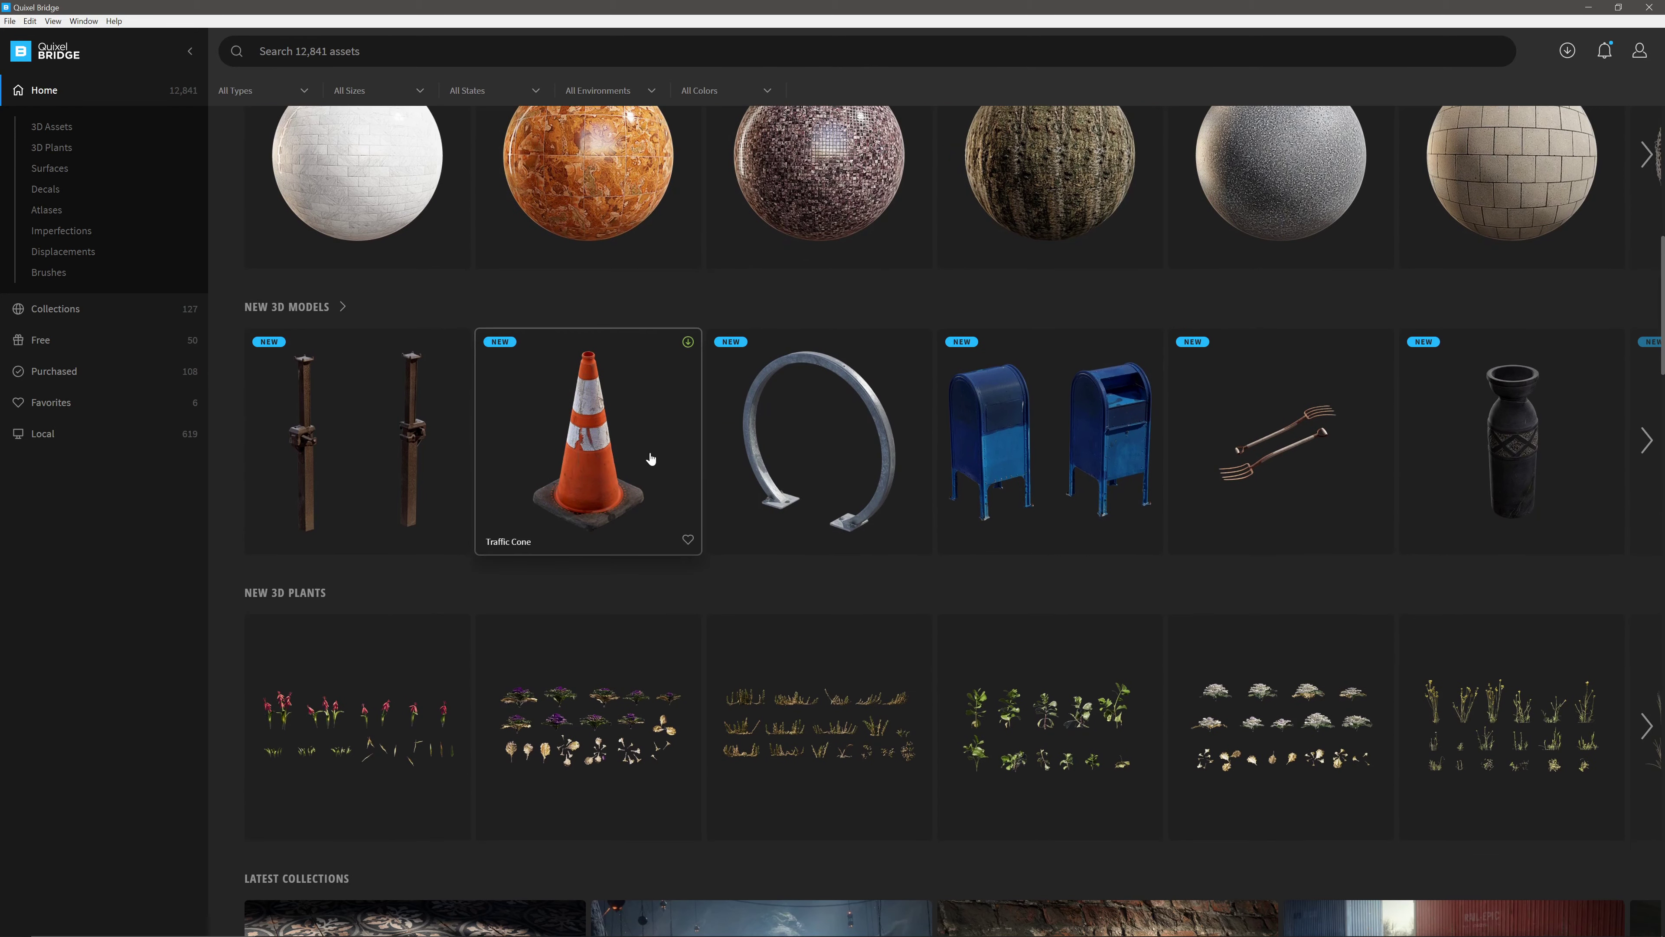
- Look through the latest collections and asset types on the home page, and open the Favorites
{"action": "scroll", "coordinate": [770, 491], "scroll_direction": "down", "scroll_amount": 7}
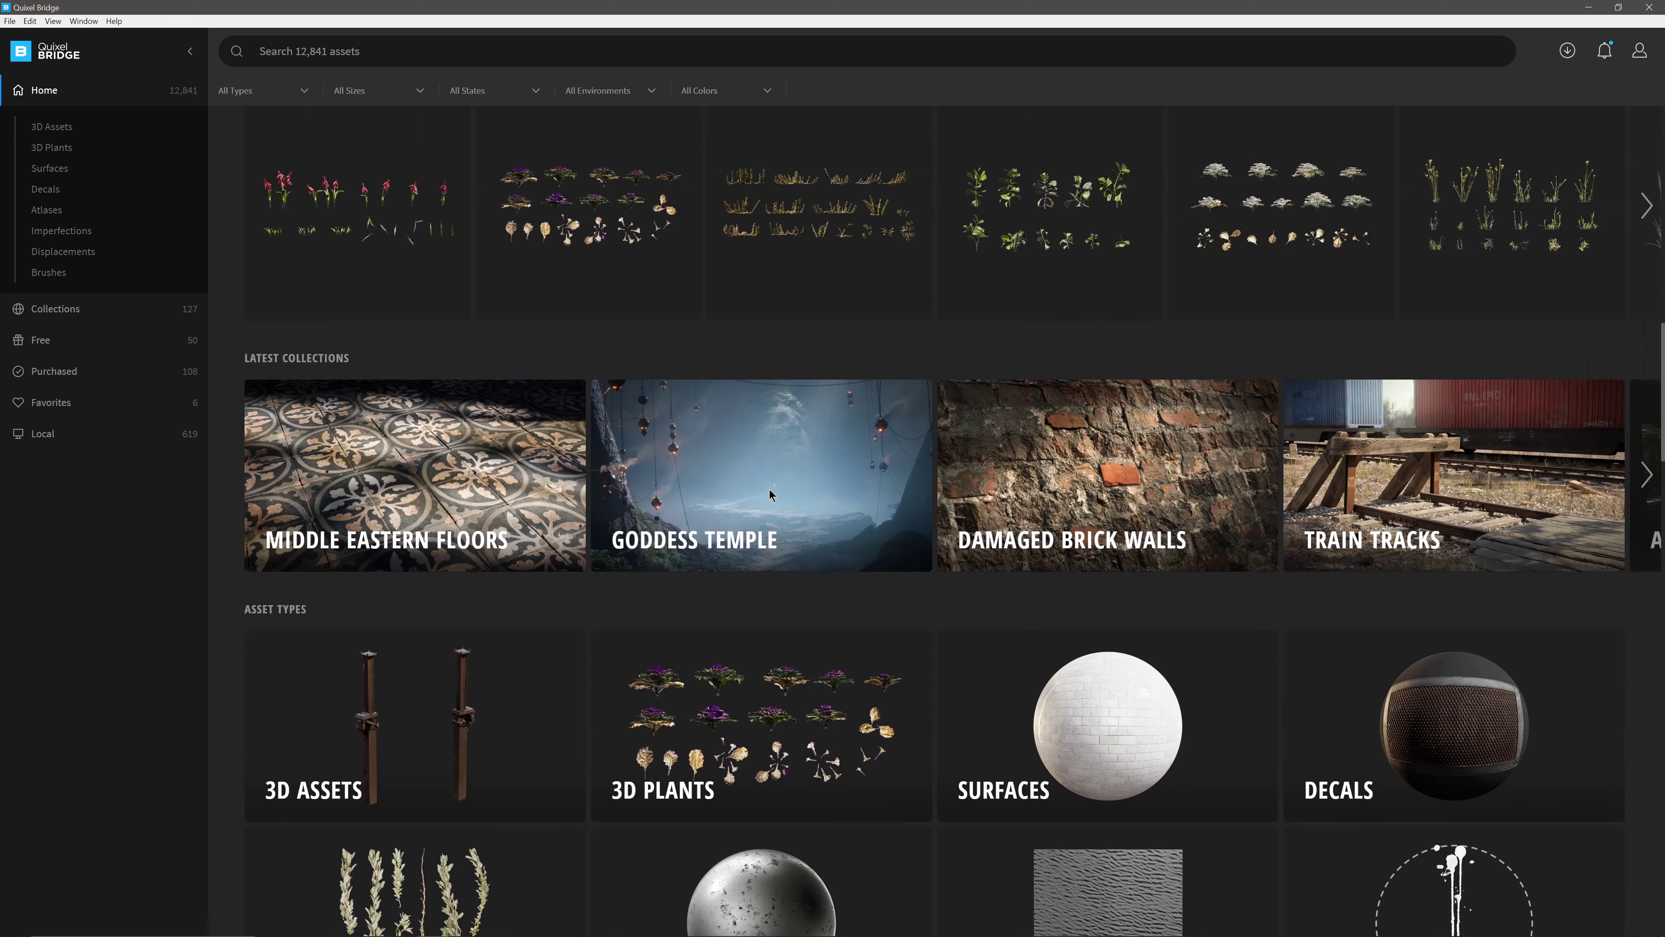
{"action": "scroll", "coordinate": [769, 495], "scroll_direction": "up", "scroll_amount": 6}
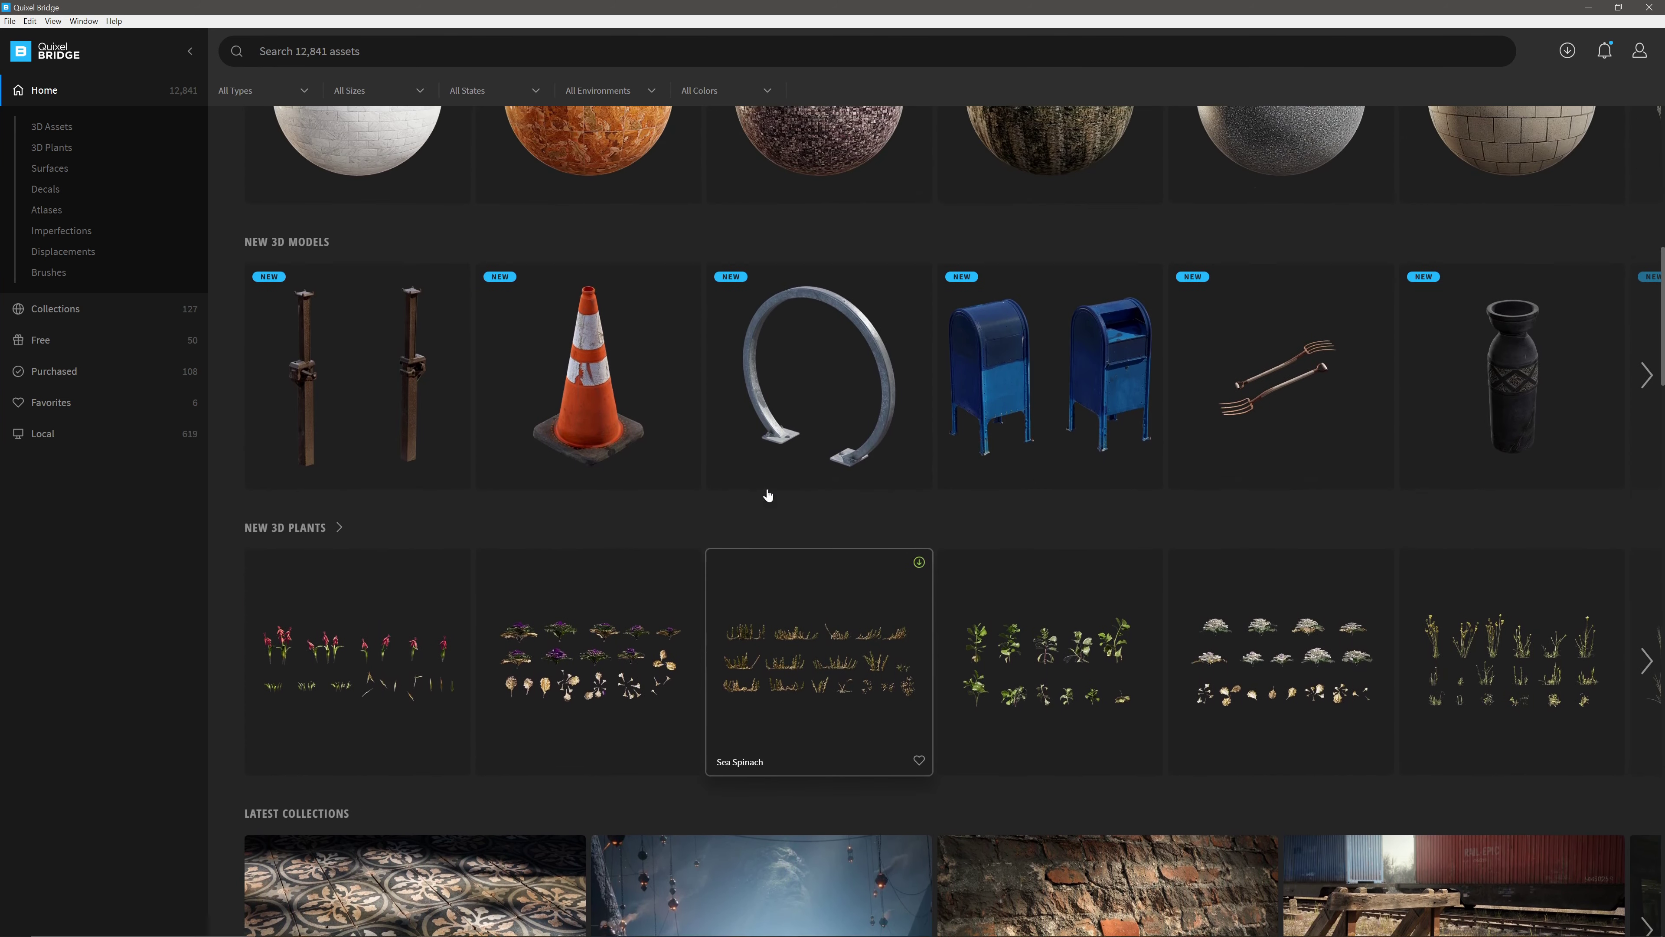
{"action": "scroll", "coordinate": [763, 493], "scroll_direction": "up", "scroll_amount": 7}
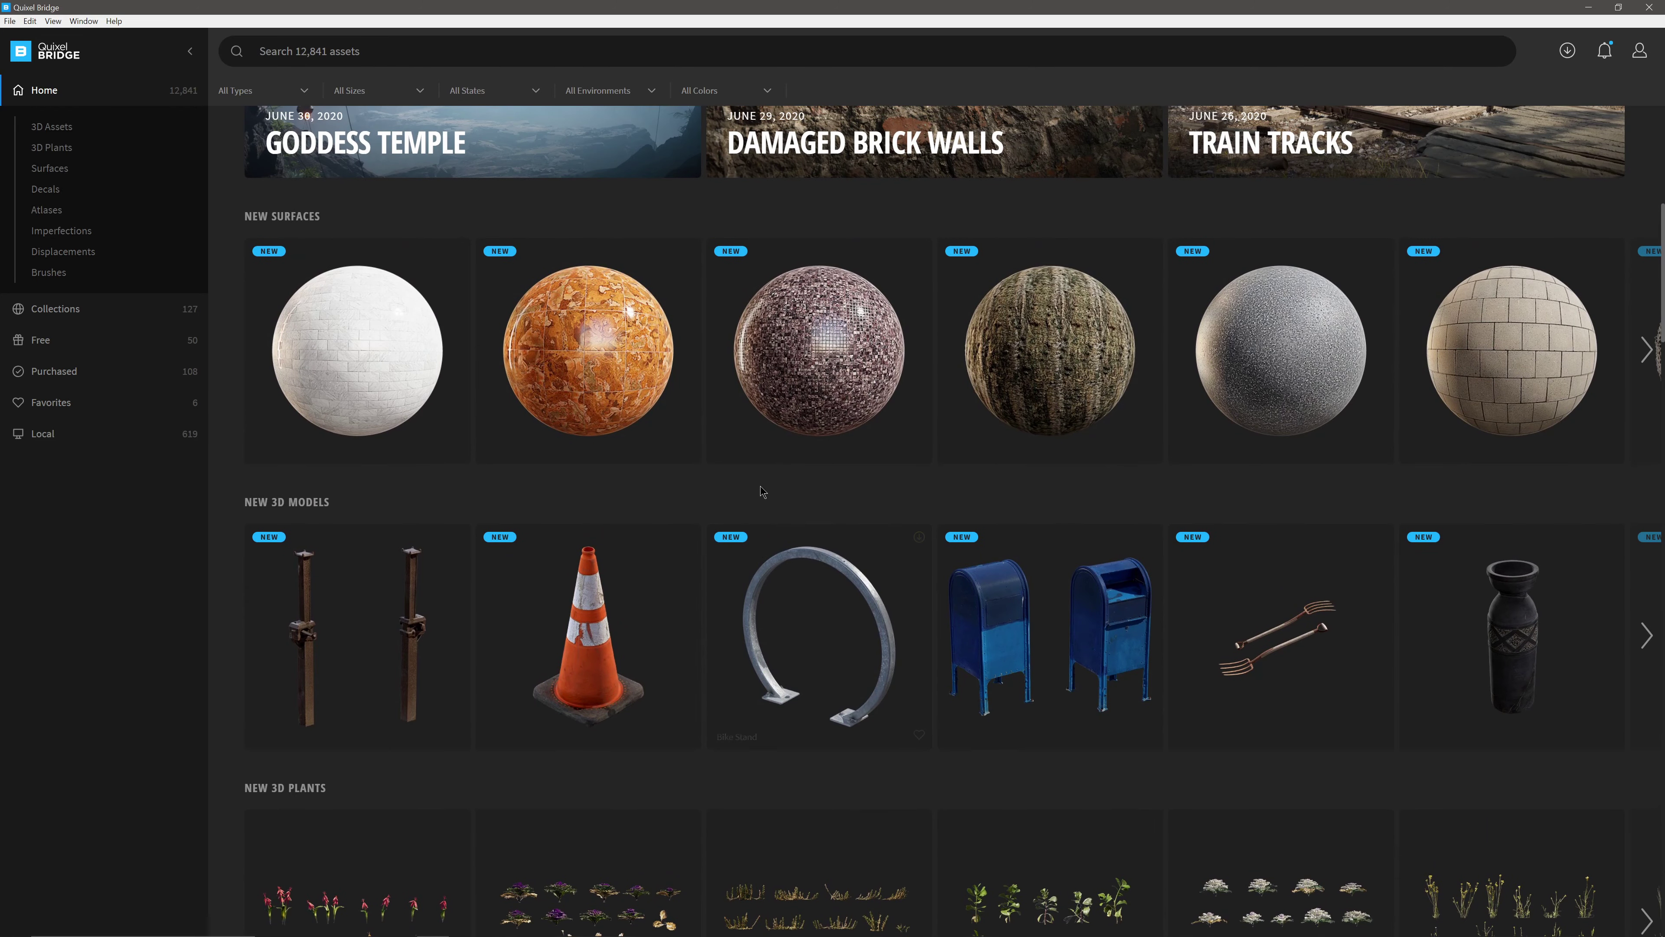
{"action": "scroll", "coordinate": [752, 492], "scroll_direction": "up", "scroll_amount": 2}
{"action": "scroll", "coordinate": [752, 492], "scroll_direction": "up", "scroll_amount": 3}
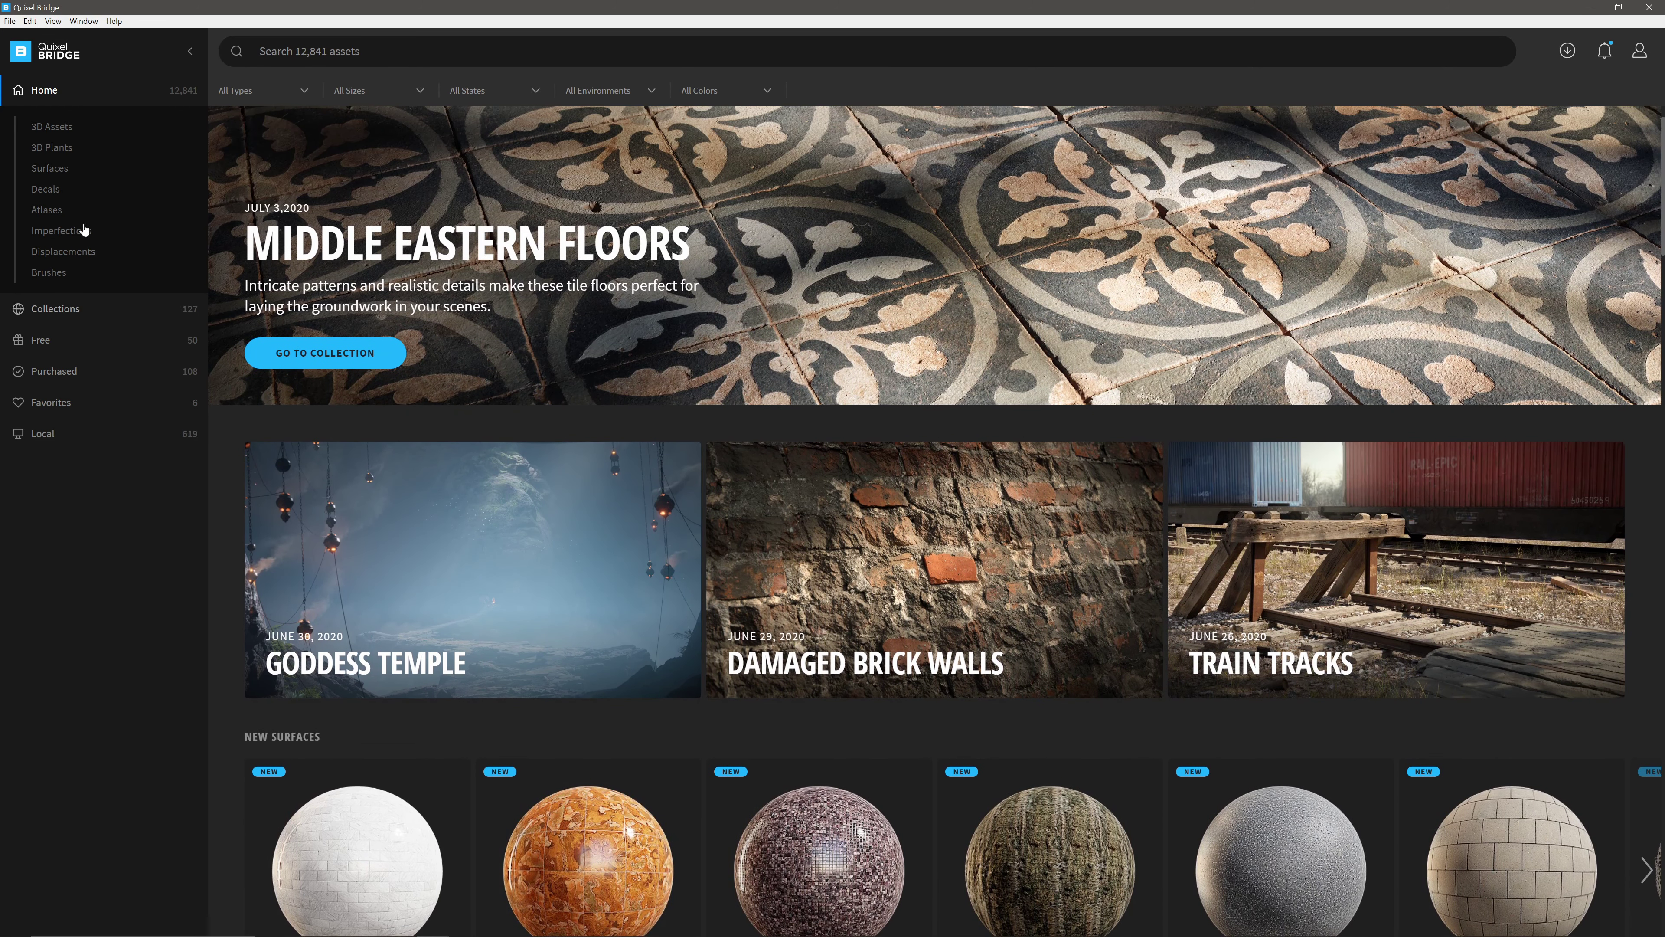
{"action": "left_click", "coordinate": [54, 403]}
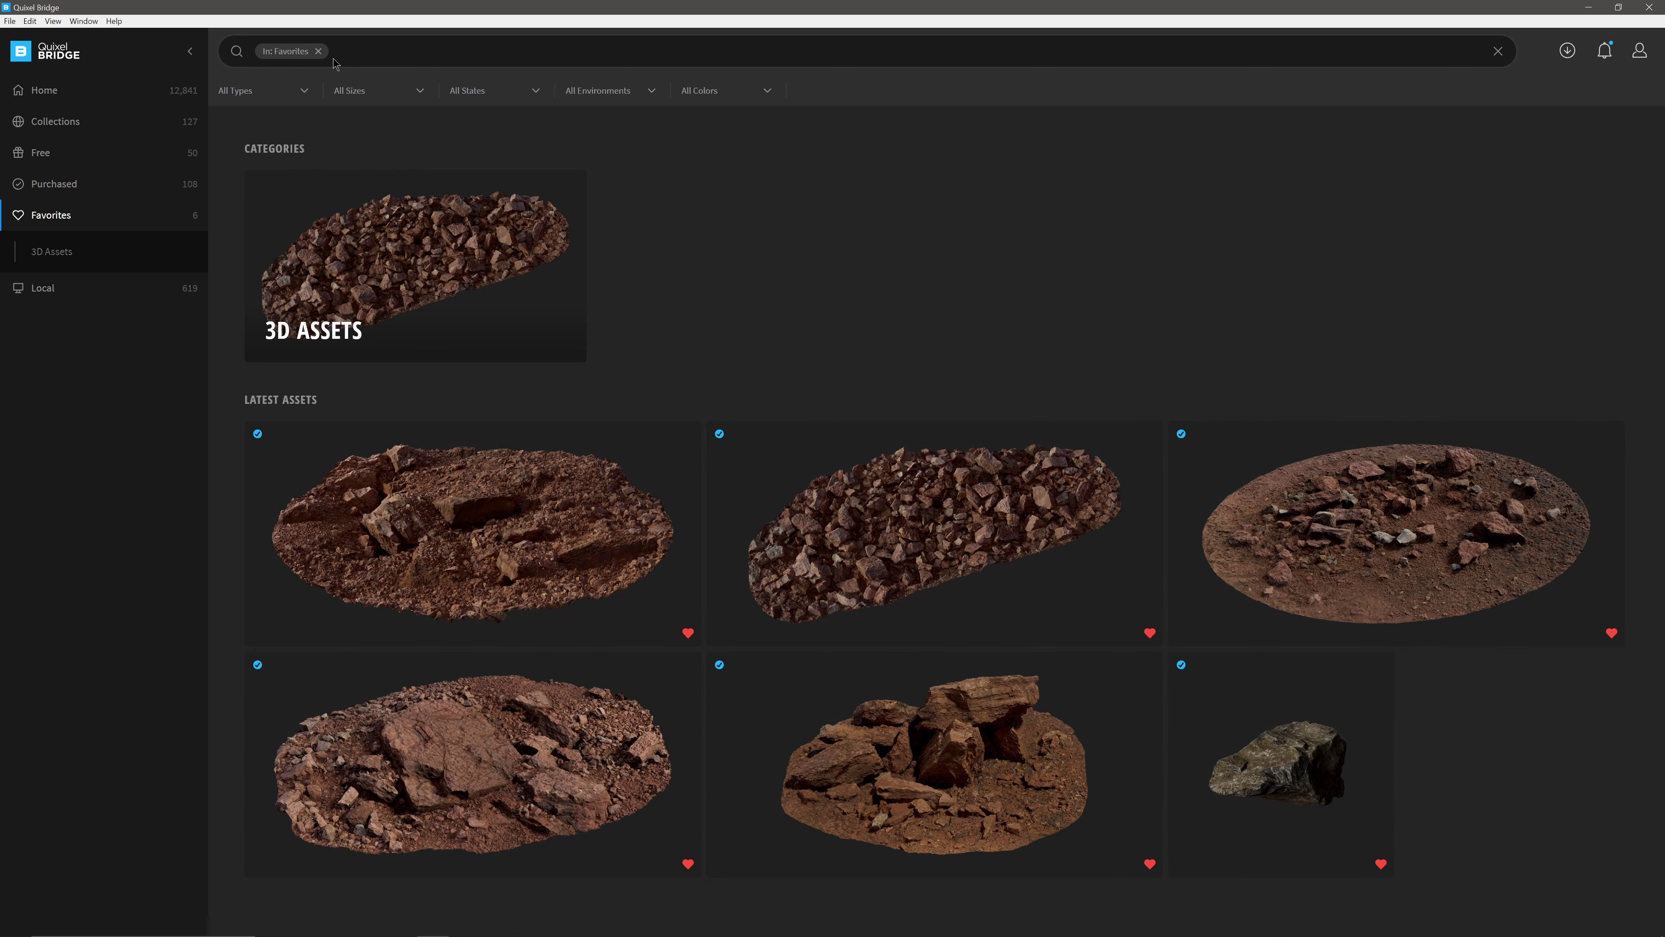
- Clear the Favorites filter, search the library for limestone rocks, and narrow the results to 3D Assets
{"action": "left_click", "coordinate": [318, 51]}
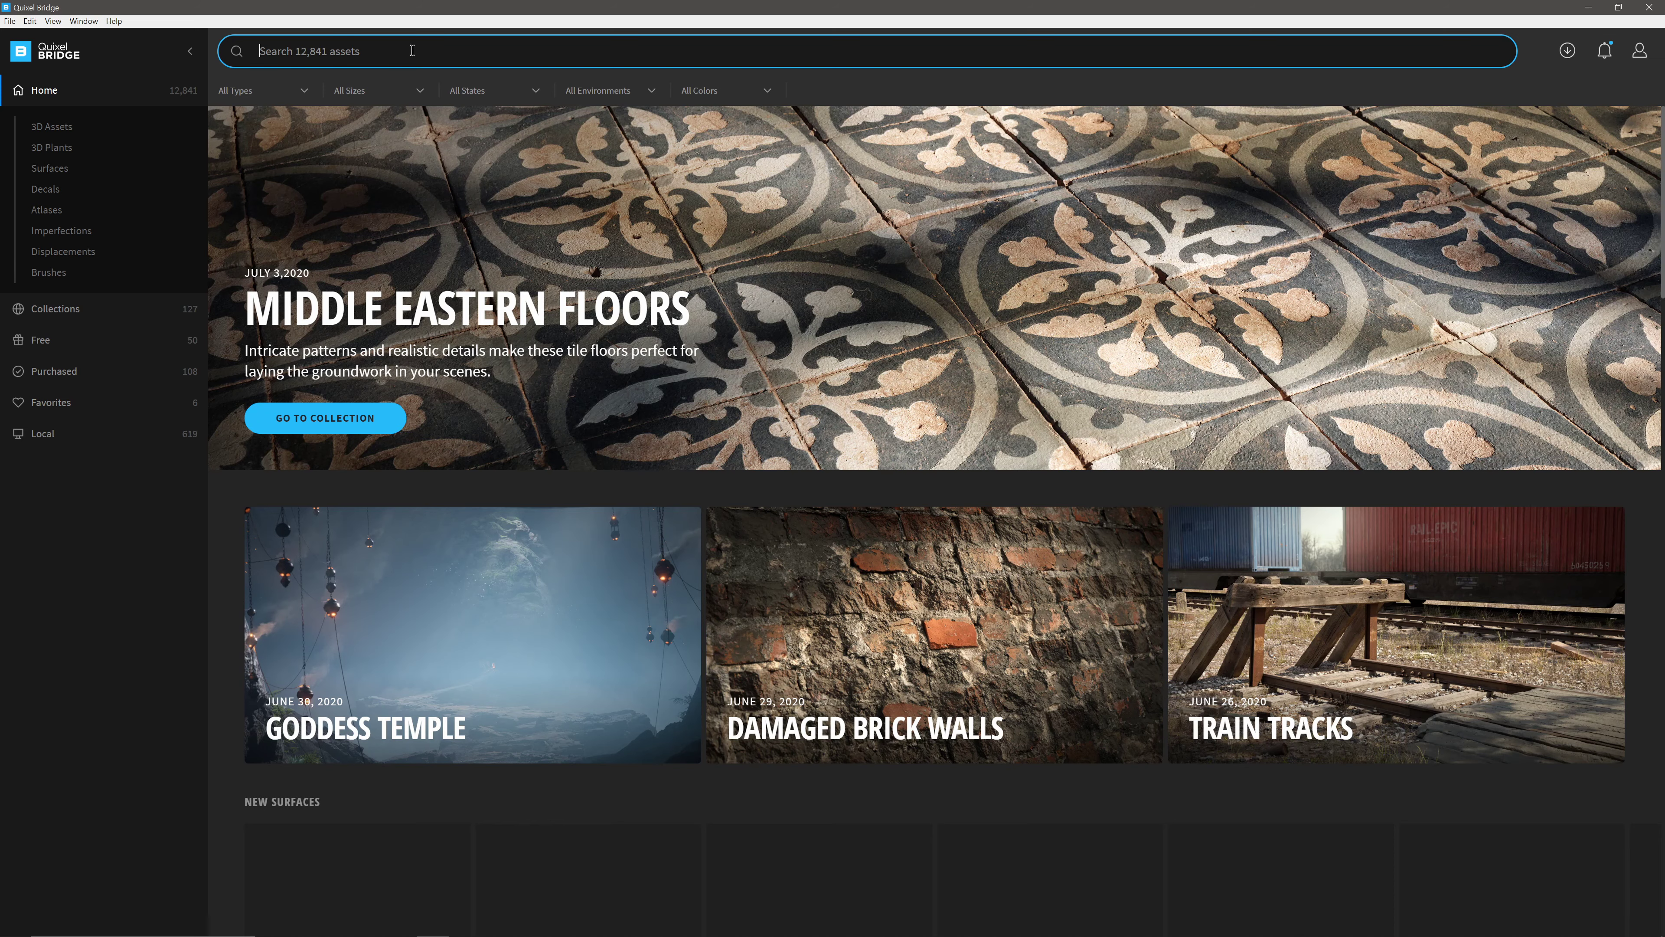
{"action": "type", "text": "limnesto"}
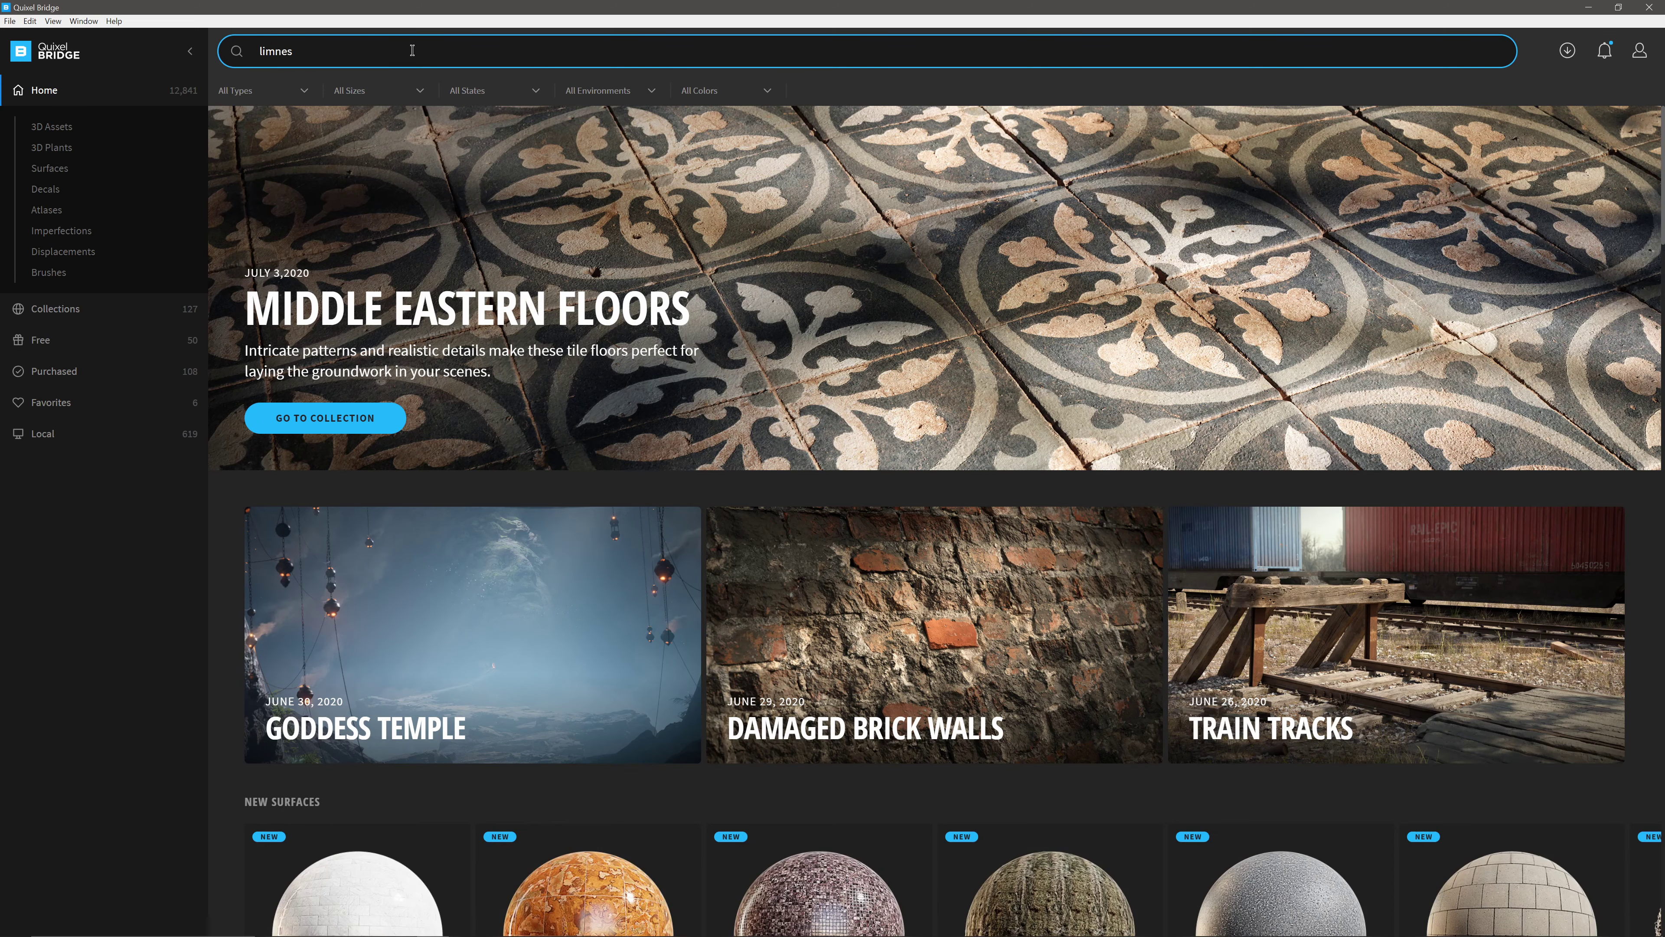
{"action": "key", "text": "BackSpace"}
{"action": "type", "text": "es"}
{"action": "type", "text": "ne rocks"}
{"action": "key", "text": "Return"}
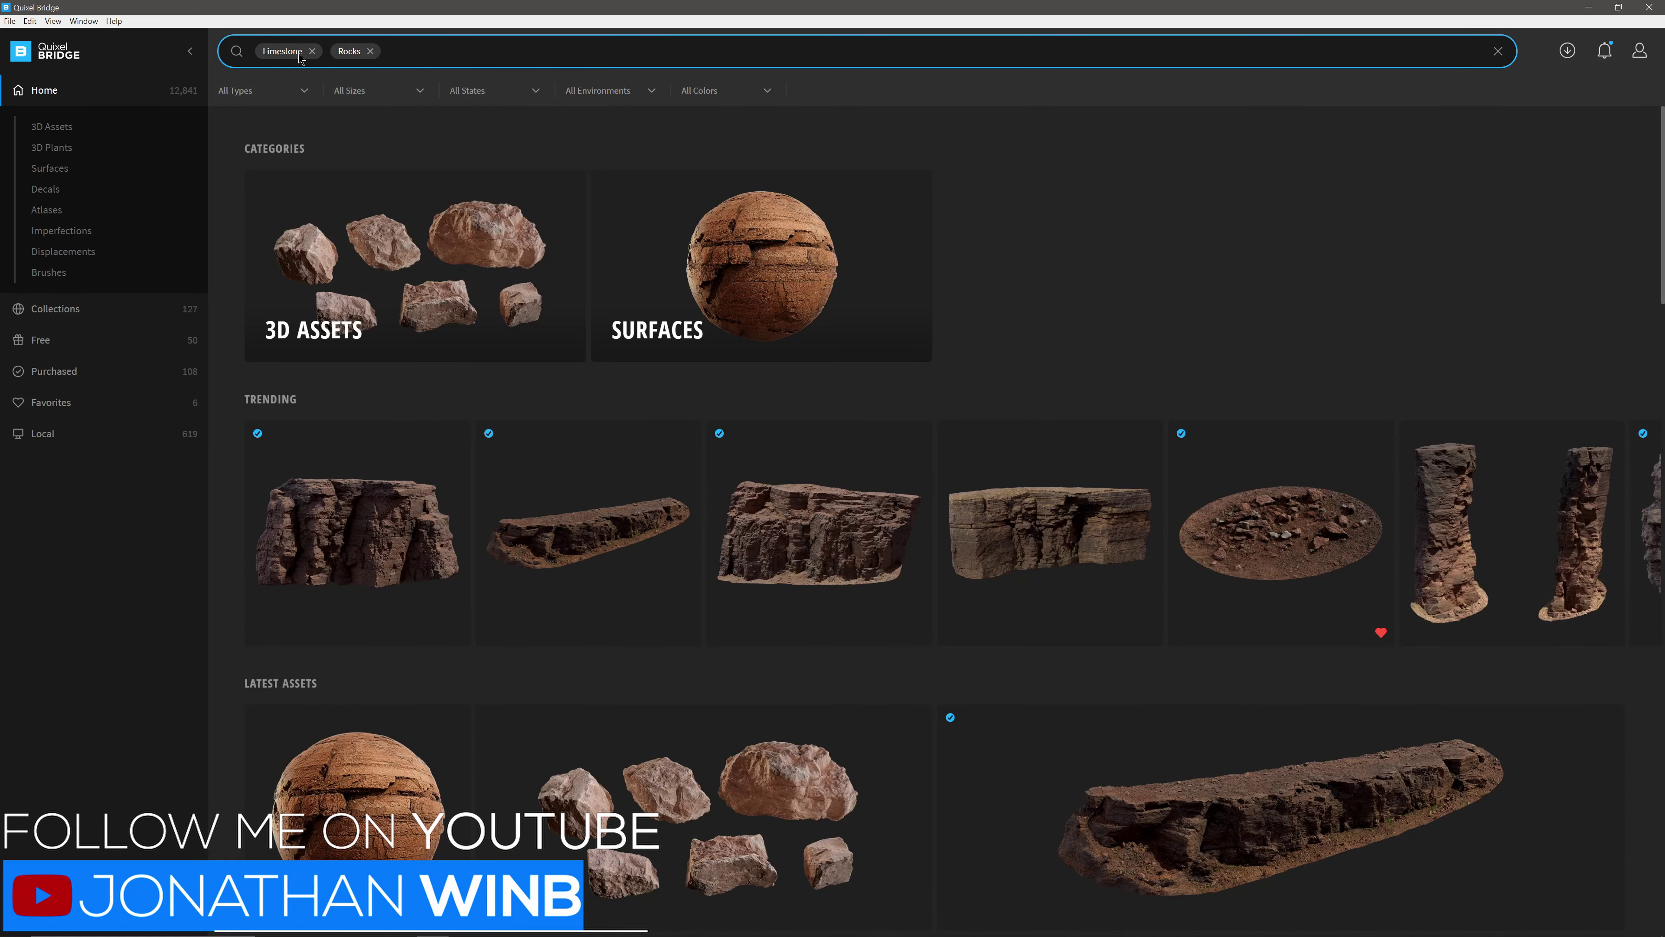
{"action": "left_click", "coordinate": [359, 295]}
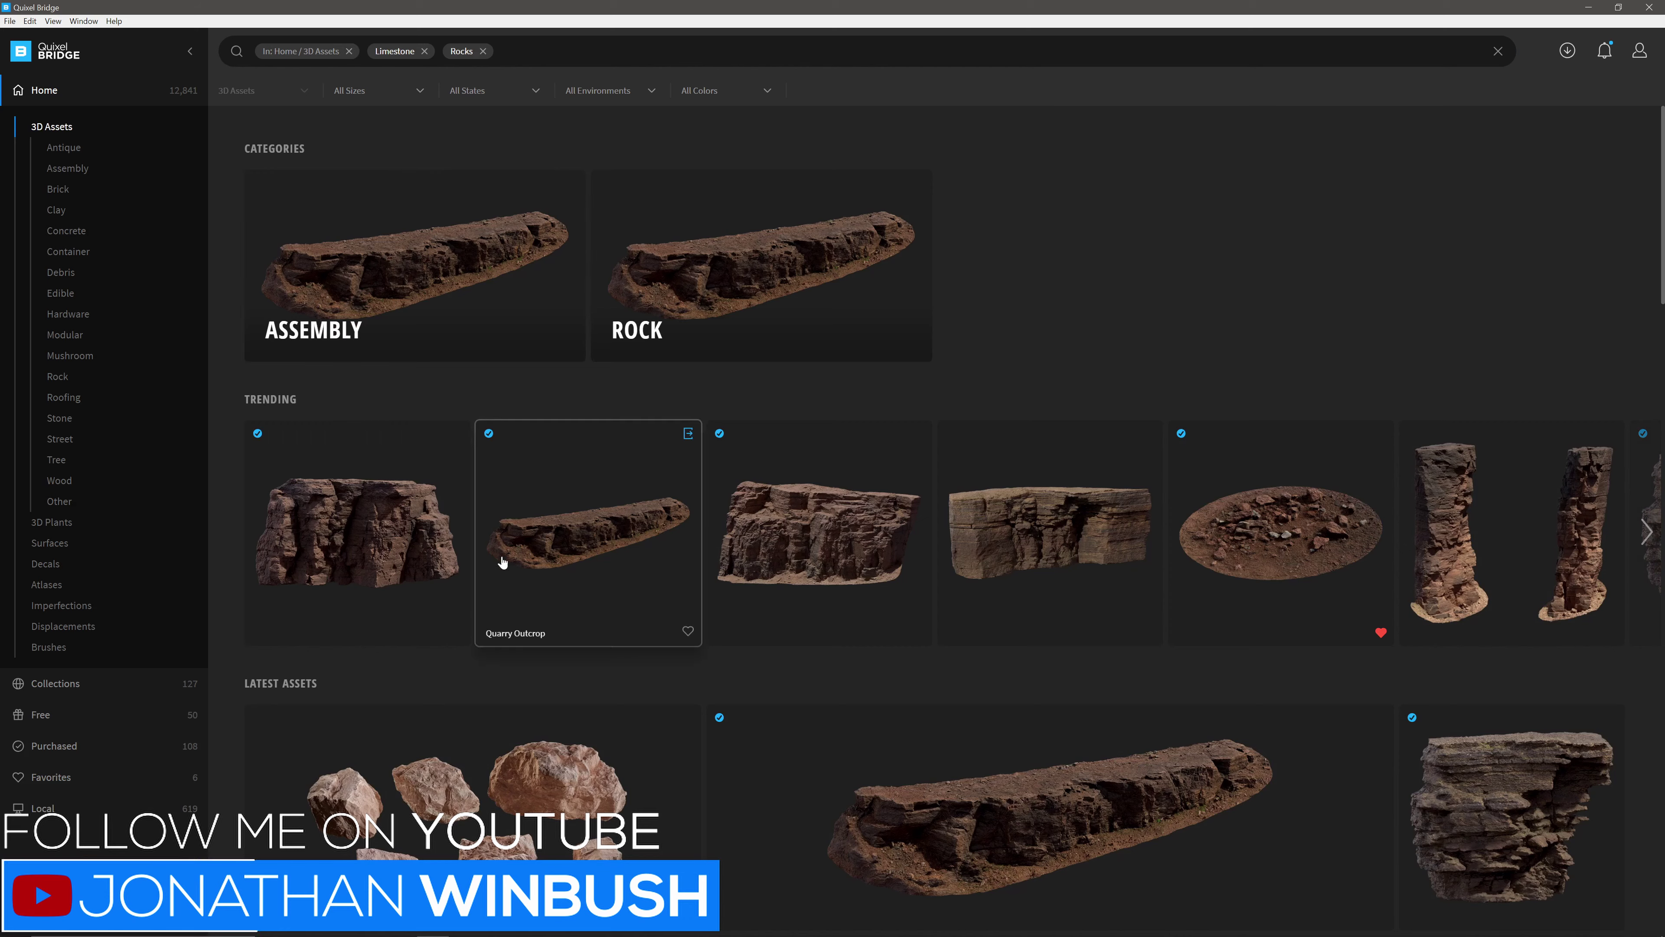
- Examine the limestone rock 3D assets, comparing the cliffs, slabs, small rocks and rock-covered ground pieces
{"action": "scroll", "coordinate": [766, 602], "scroll_direction": "down", "scroll_amount": 5}
{"action": "scroll", "coordinate": [766, 602], "scroll_direction": "down", "scroll_amount": 3}
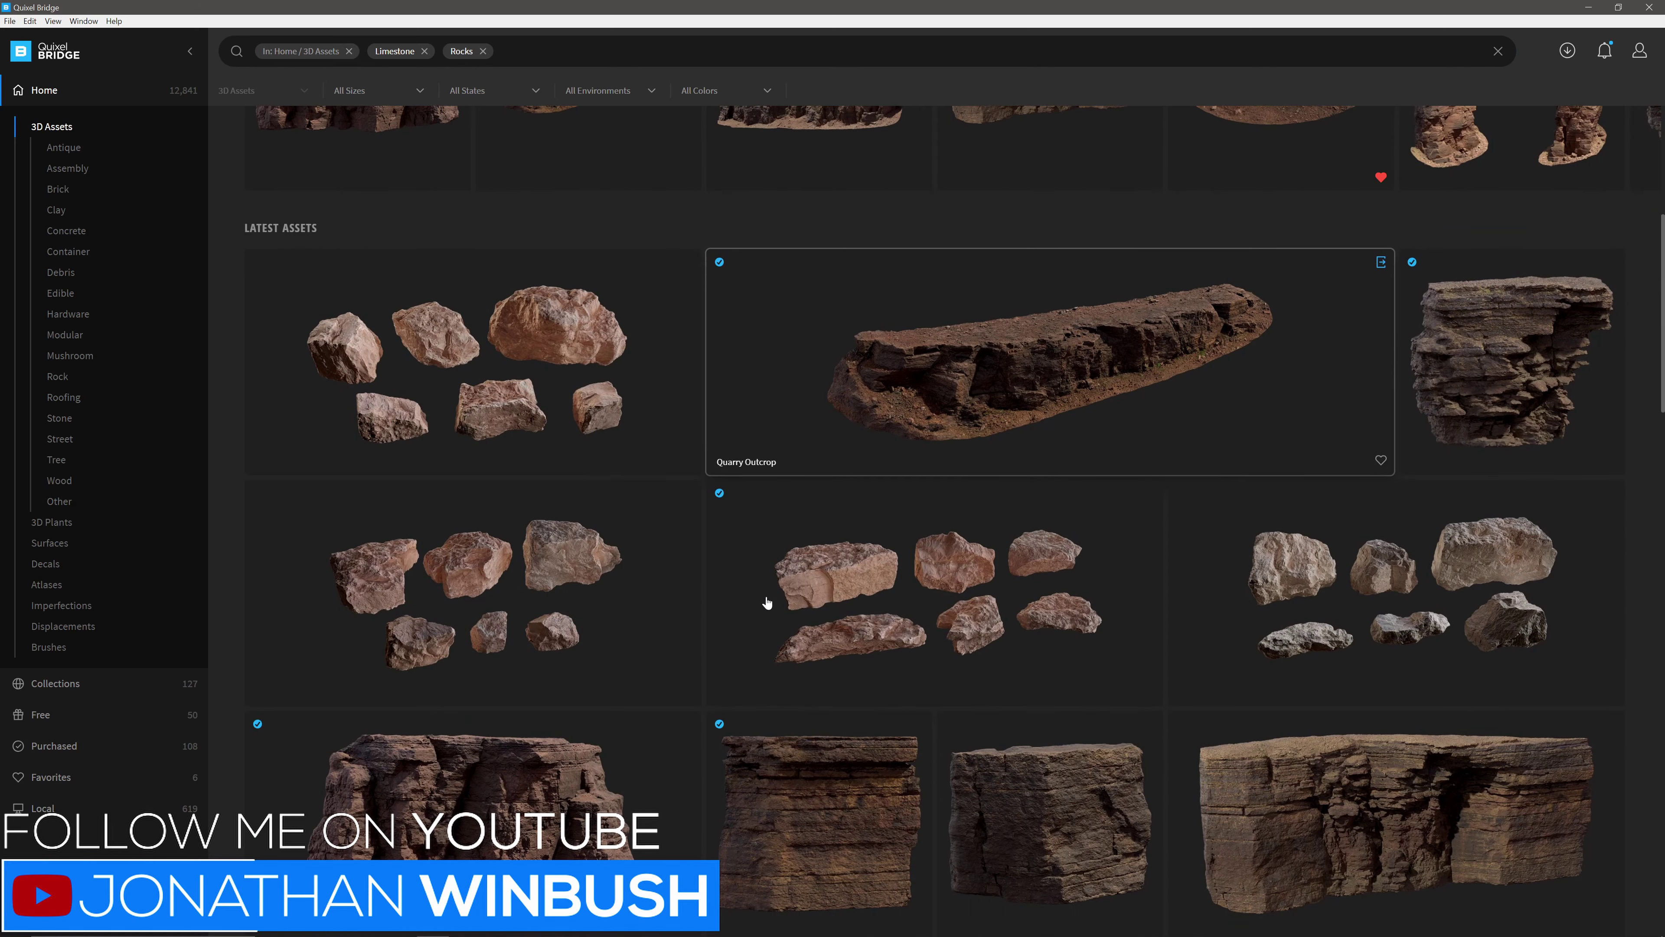
{"action": "scroll", "coordinate": [991, 446], "scroll_direction": "down", "scroll_amount": 4}
{"action": "scroll", "coordinate": [984, 449], "scroll_direction": "down", "scroll_amount": 4}
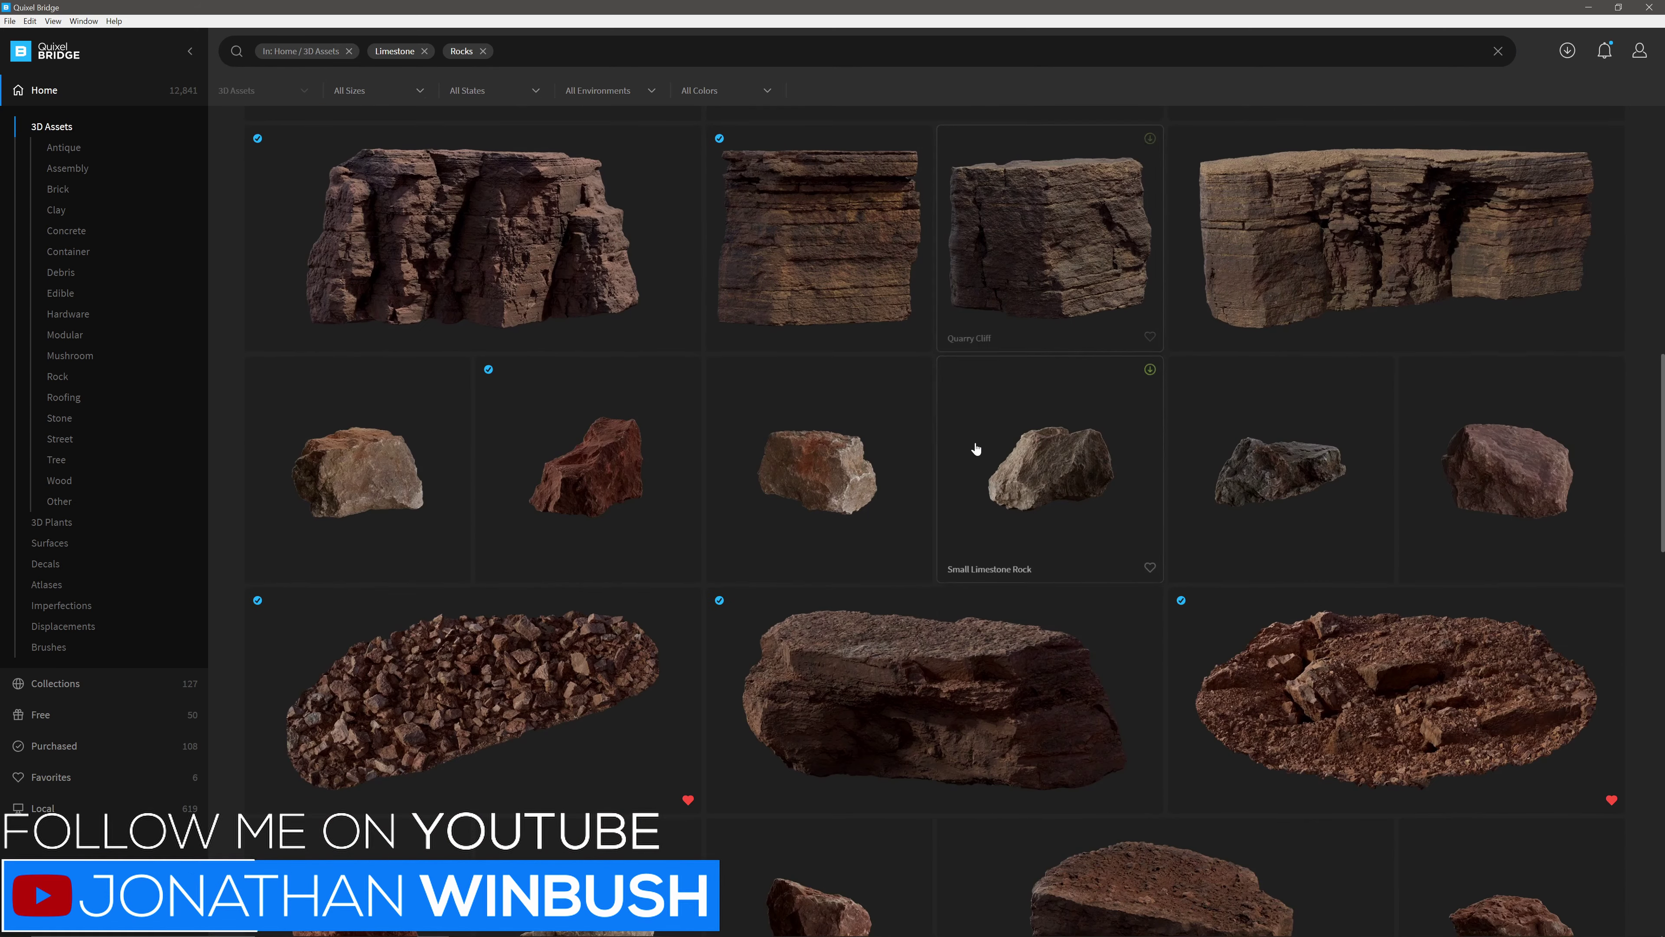
{"action": "scroll", "coordinate": [972, 406], "scroll_direction": "up", "scroll_amount": 2}
{"action": "scroll", "coordinate": [966, 427], "scroll_direction": "down", "scroll_amount": 2}
{"action": "scroll", "coordinate": [966, 426], "scroll_direction": "down", "scroll_amount": 5}
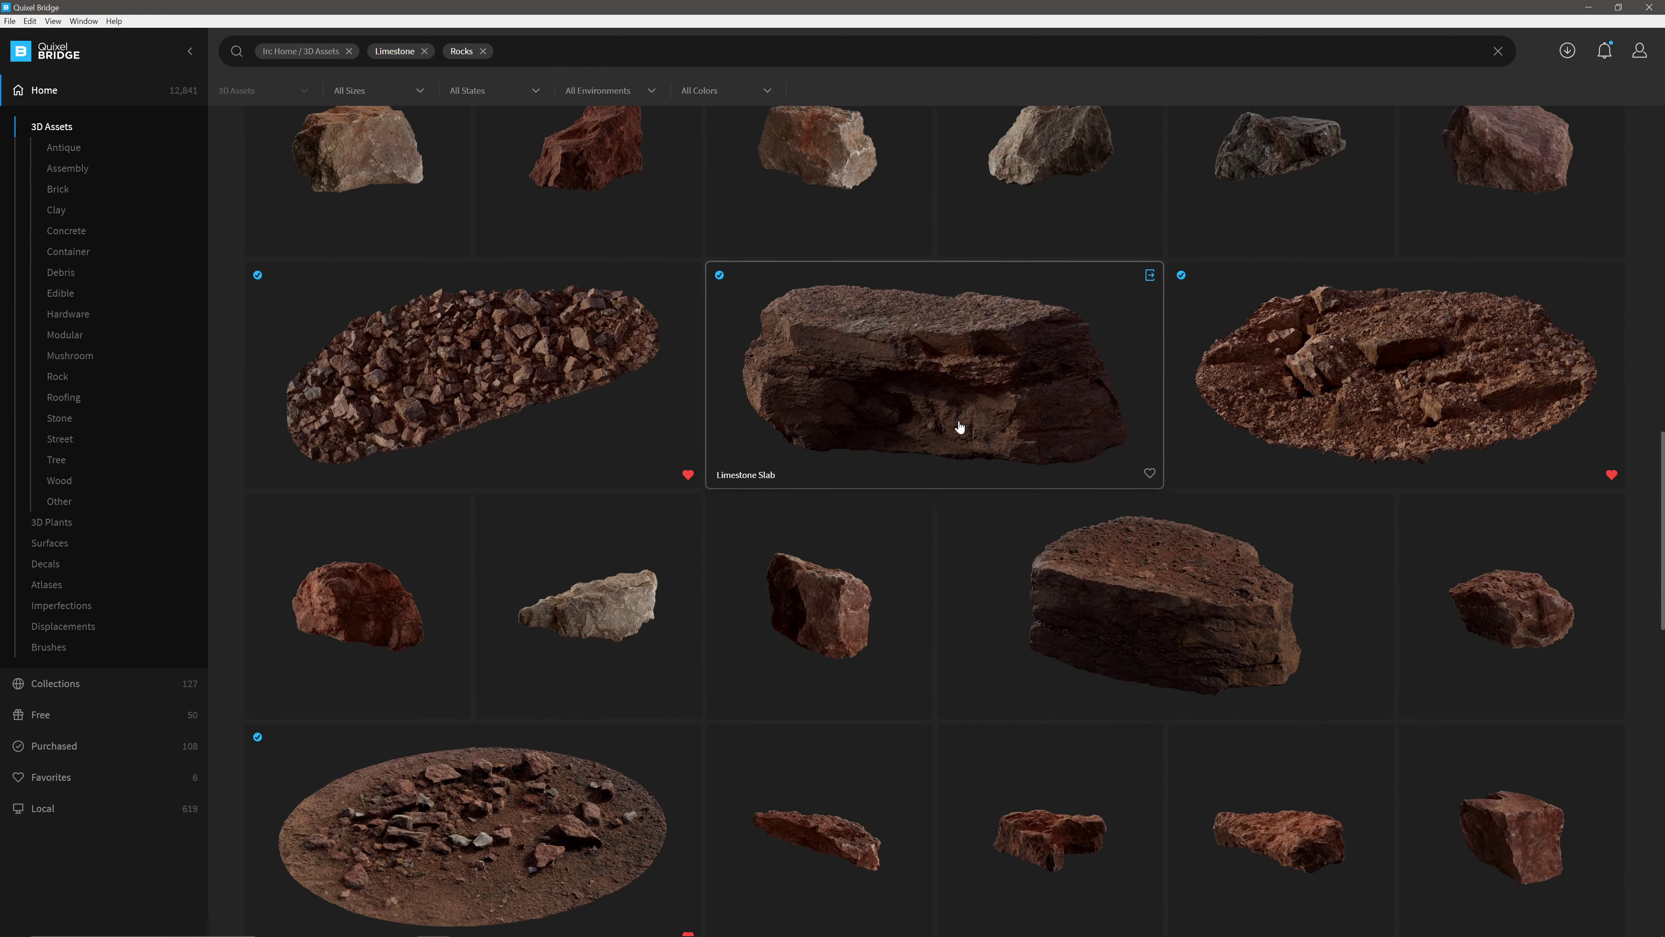
{"action": "scroll", "coordinate": [959, 427], "scroll_direction": "down", "scroll_amount": 1}
{"action": "scroll", "coordinate": [950, 427], "scroll_direction": "down", "scroll_amount": 1}
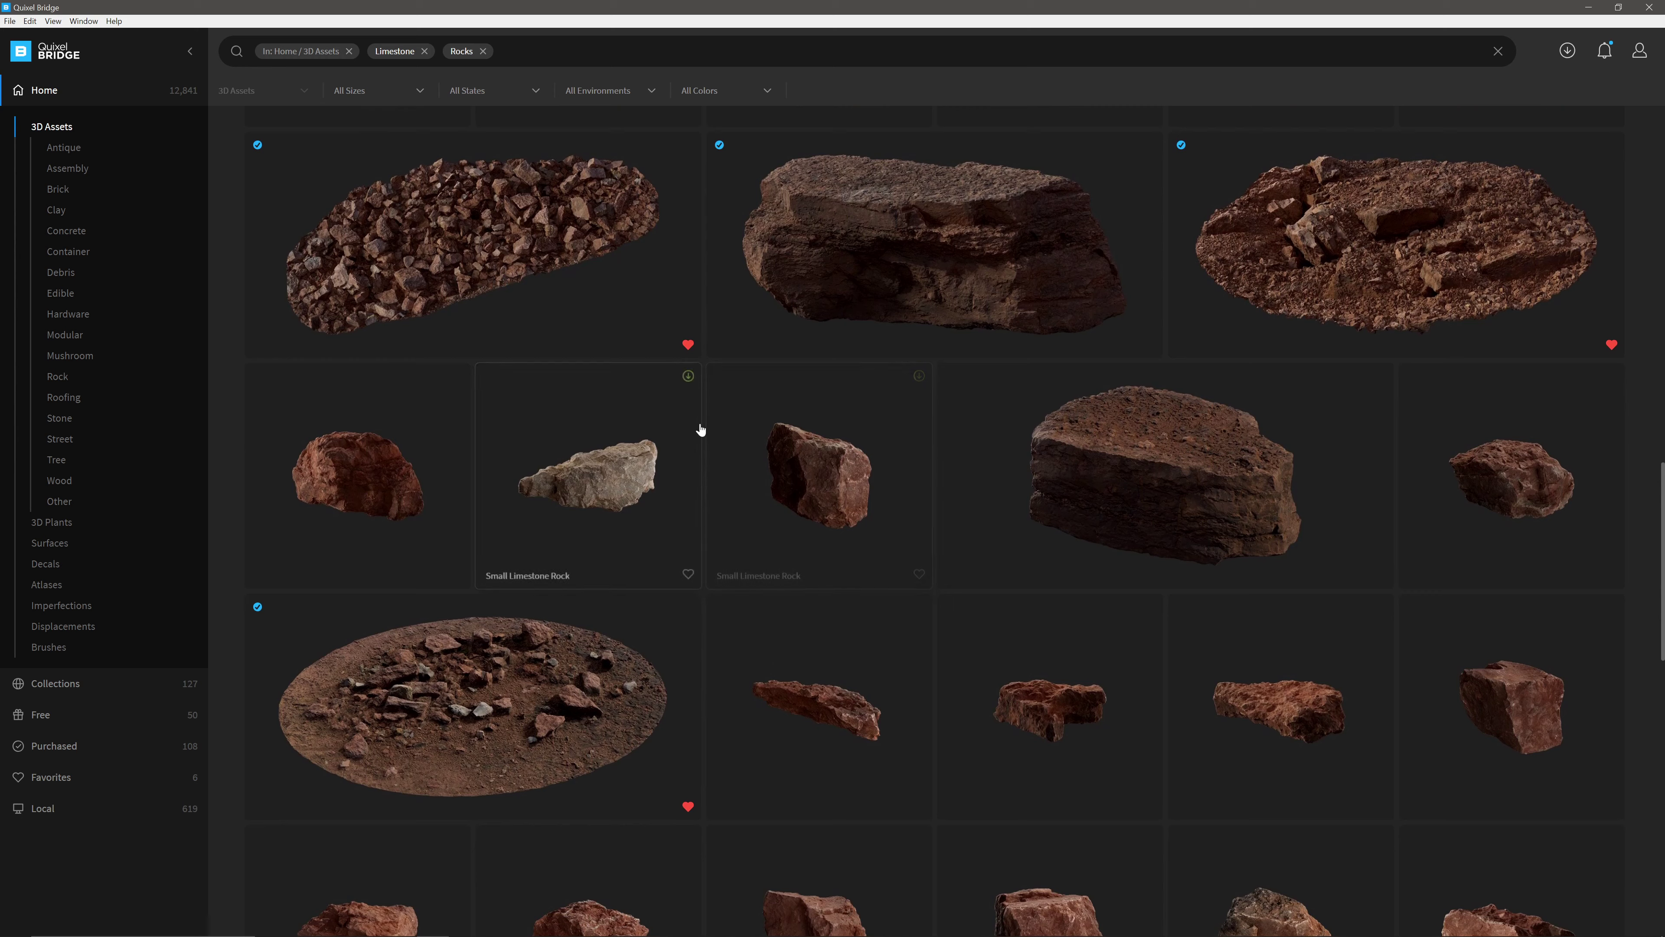
{"action": "scroll", "coordinate": [918, 522], "scroll_direction": "up", "scroll_amount": 6}
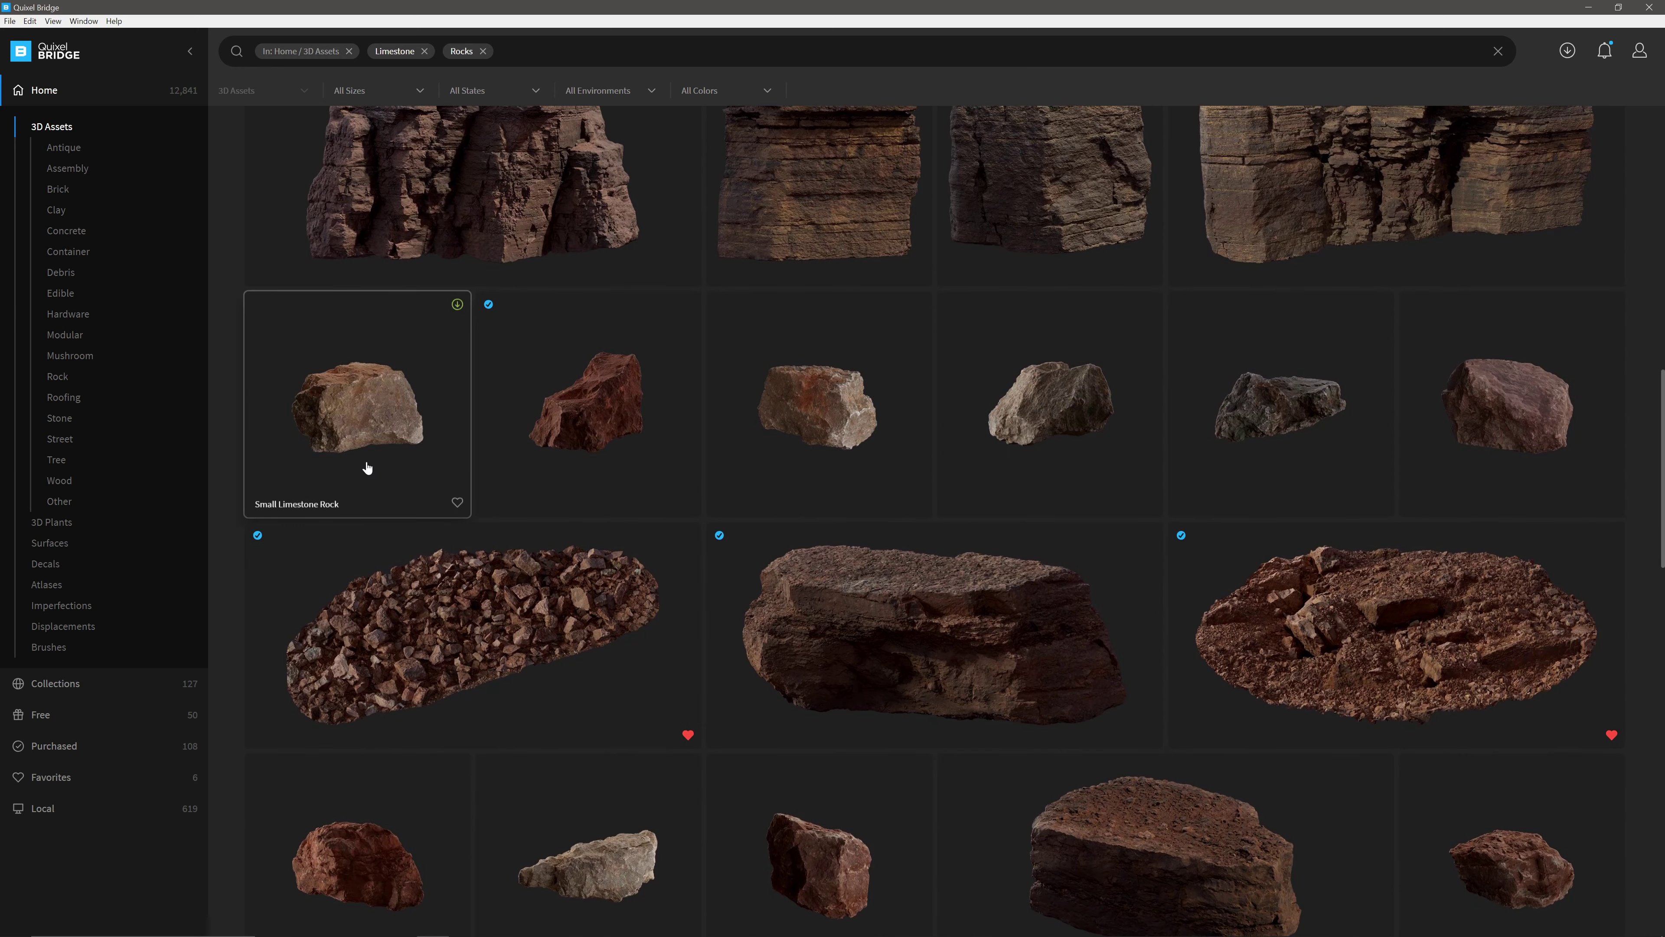
- Open the Favorites and view the details of Small Rock and two of the Limestone Rocks assets
{"action": "left_click", "coordinate": [50, 777]}
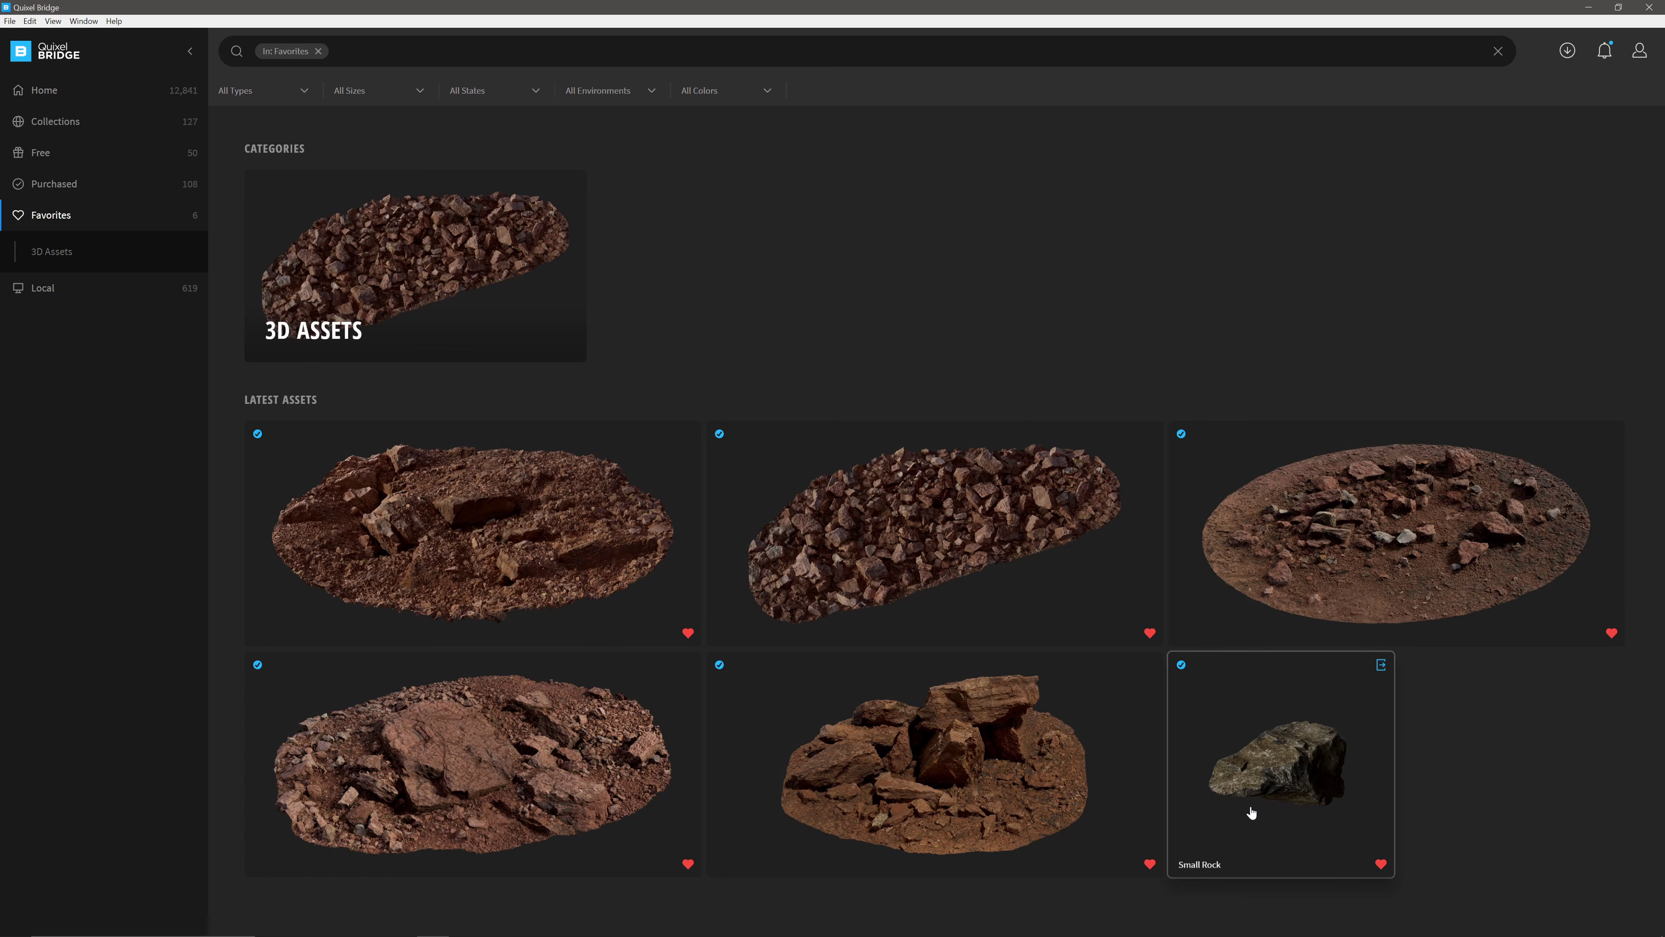
{"action": "left_click", "coordinate": [1268, 774]}
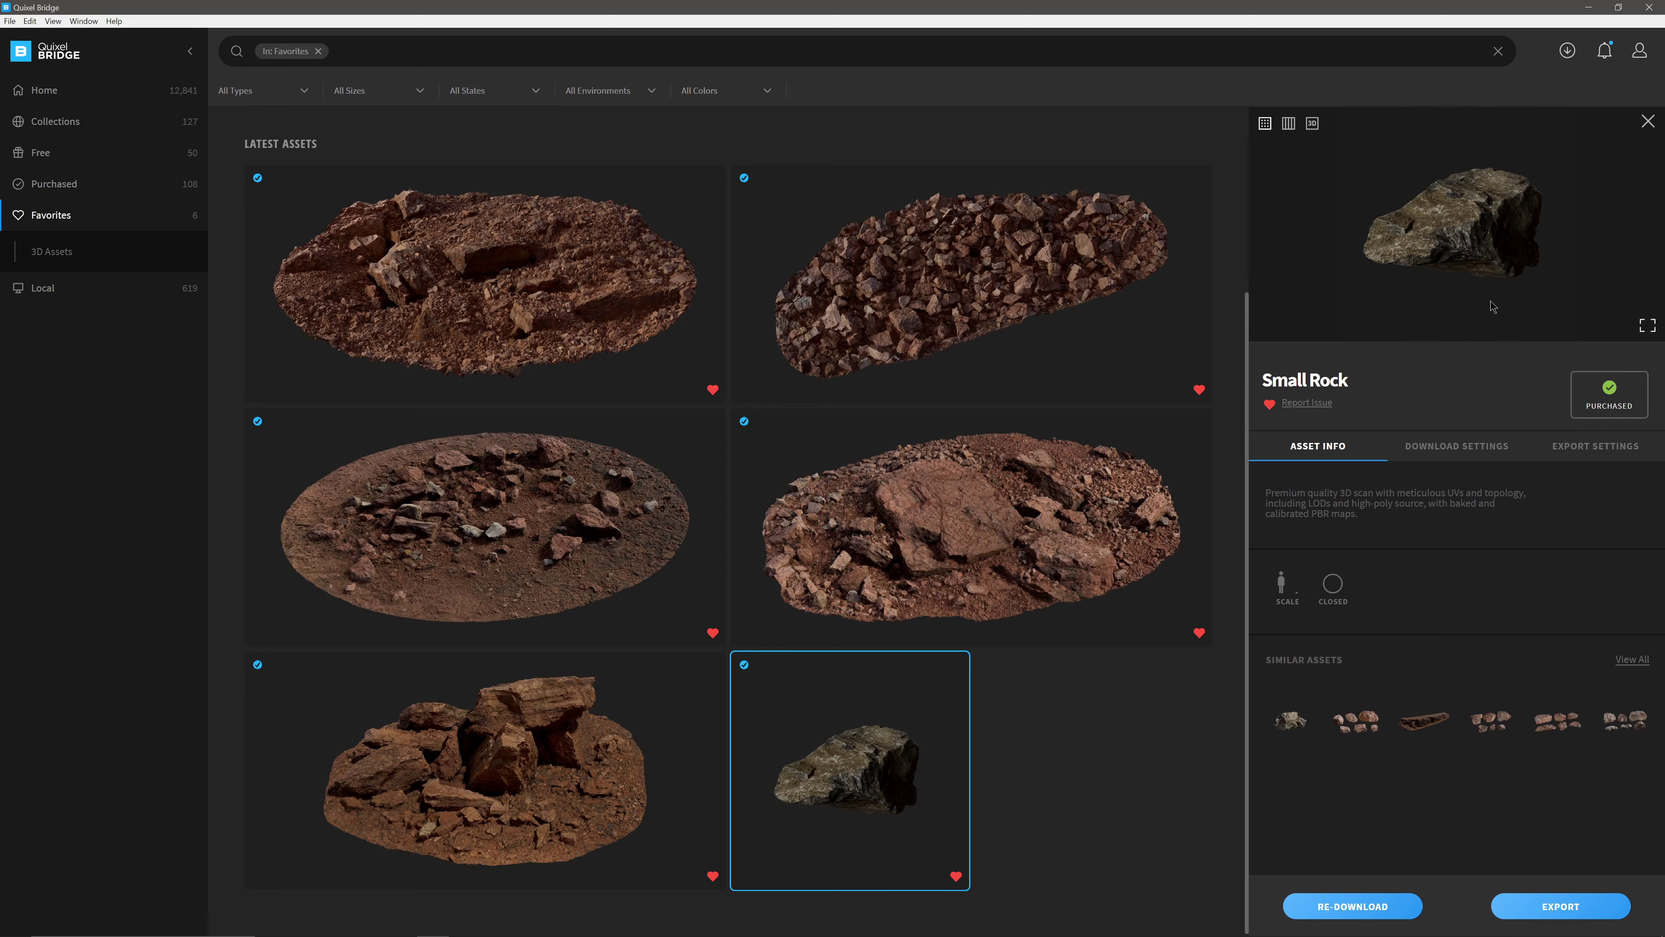
{"action": "left_click", "coordinate": [941, 508]}
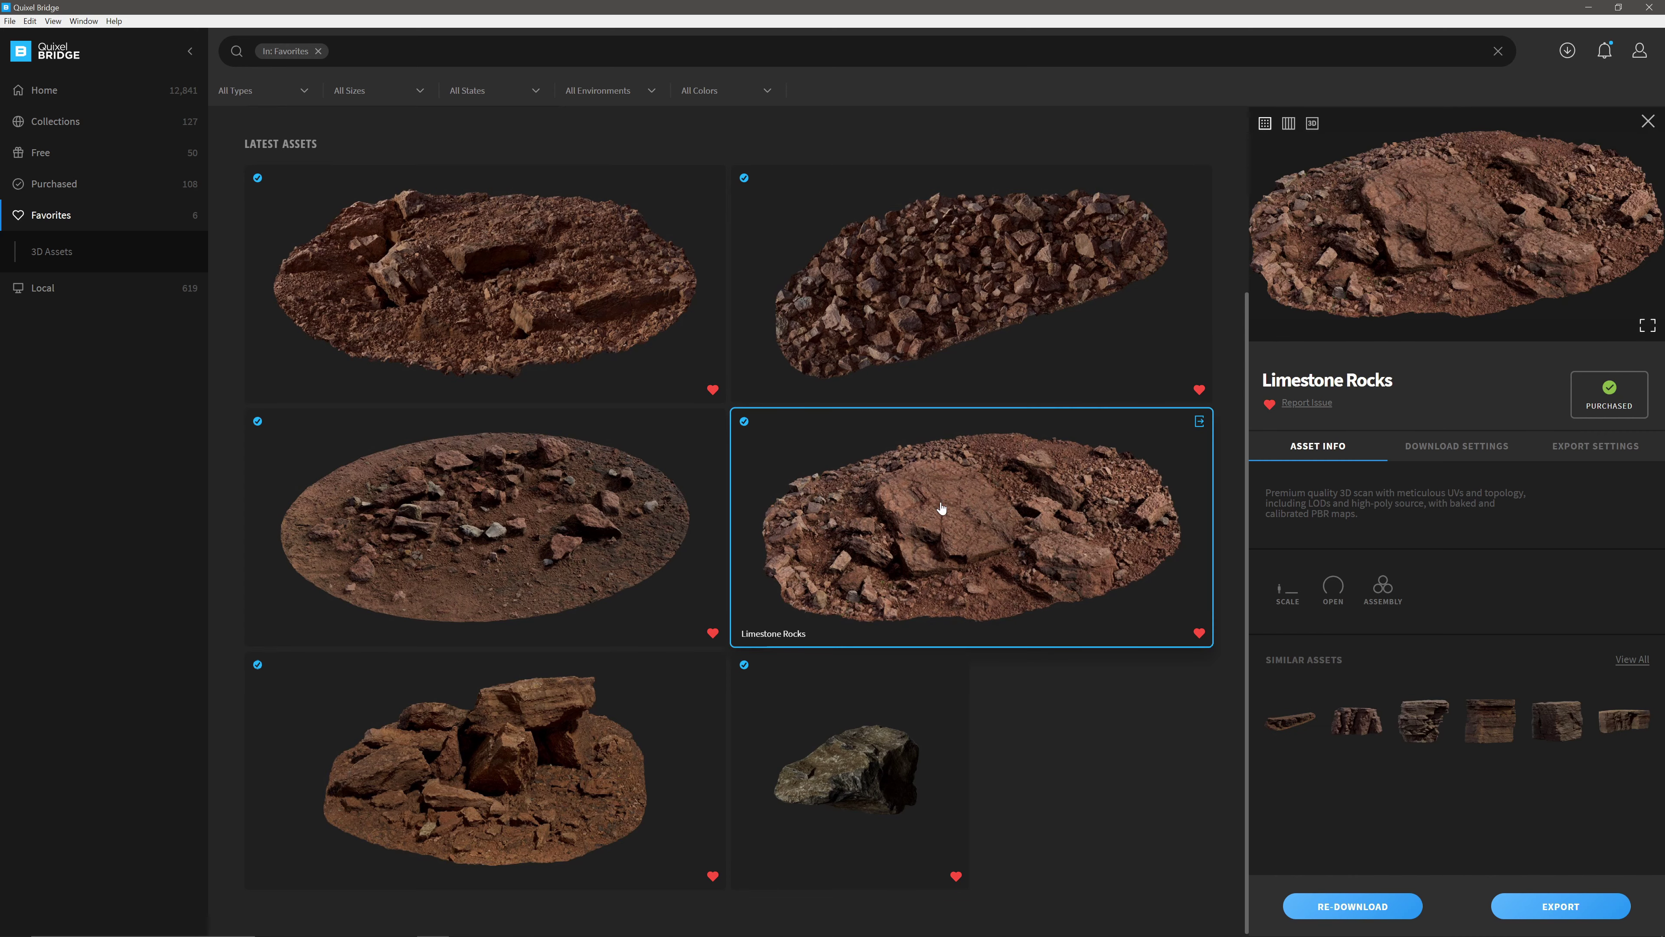
{"action": "left_click", "coordinate": [534, 764]}
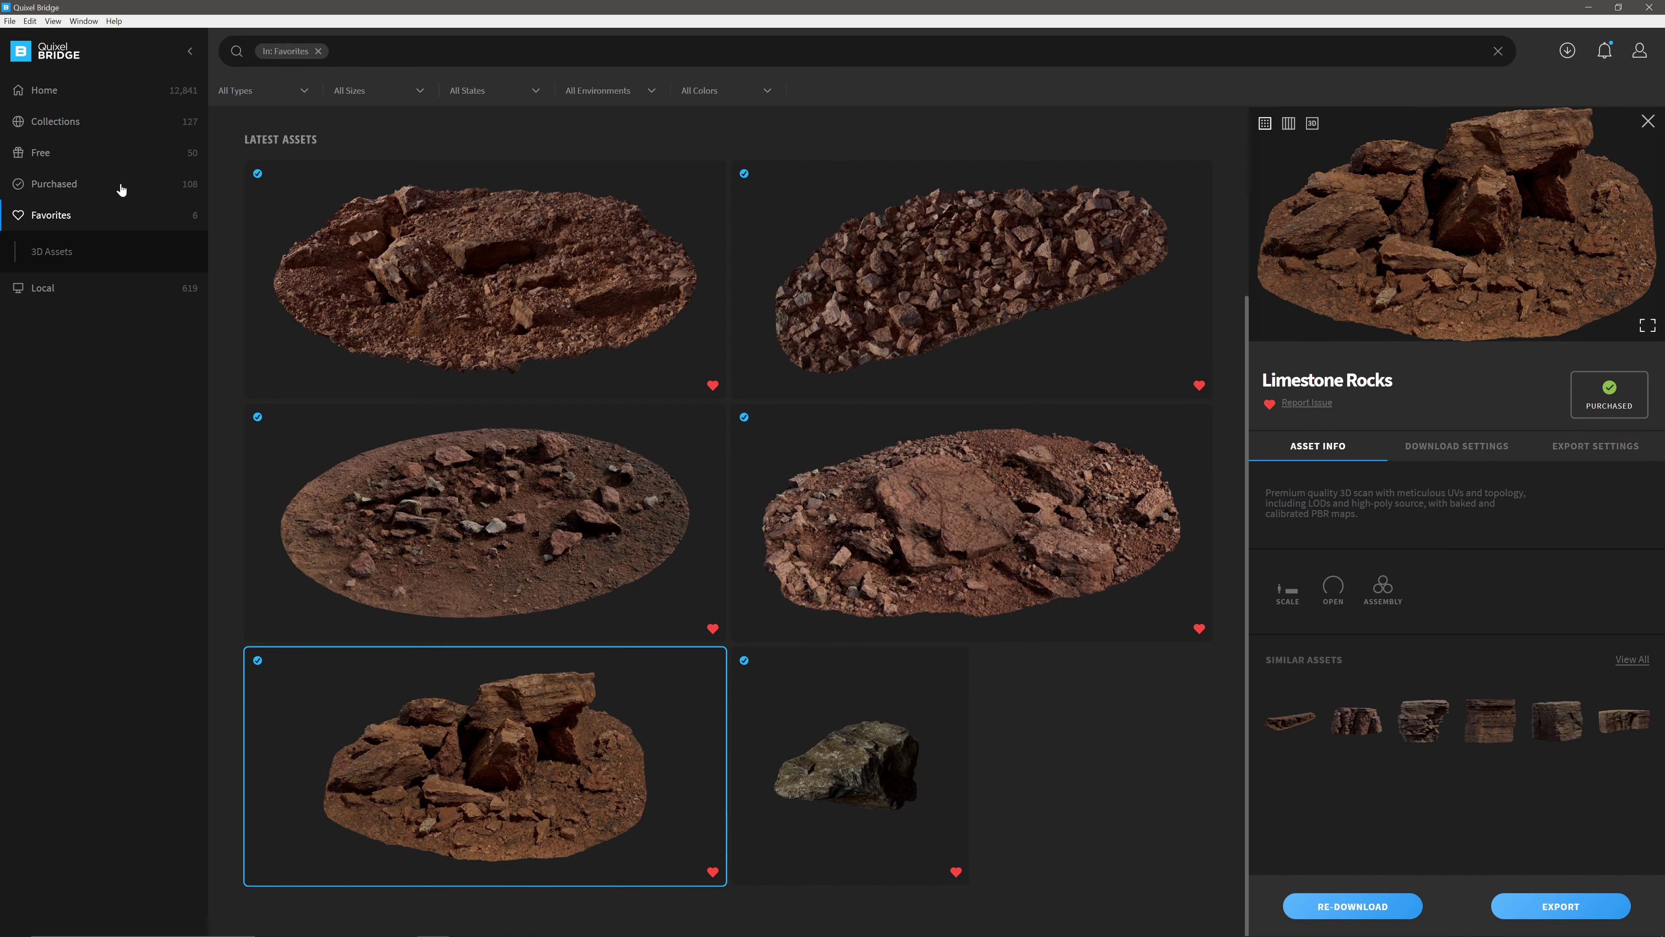
- Browse the Assembly category of the 3D Assets and download the Mossy Rocks asset
{"action": "left_click", "coordinate": [60, 91]}
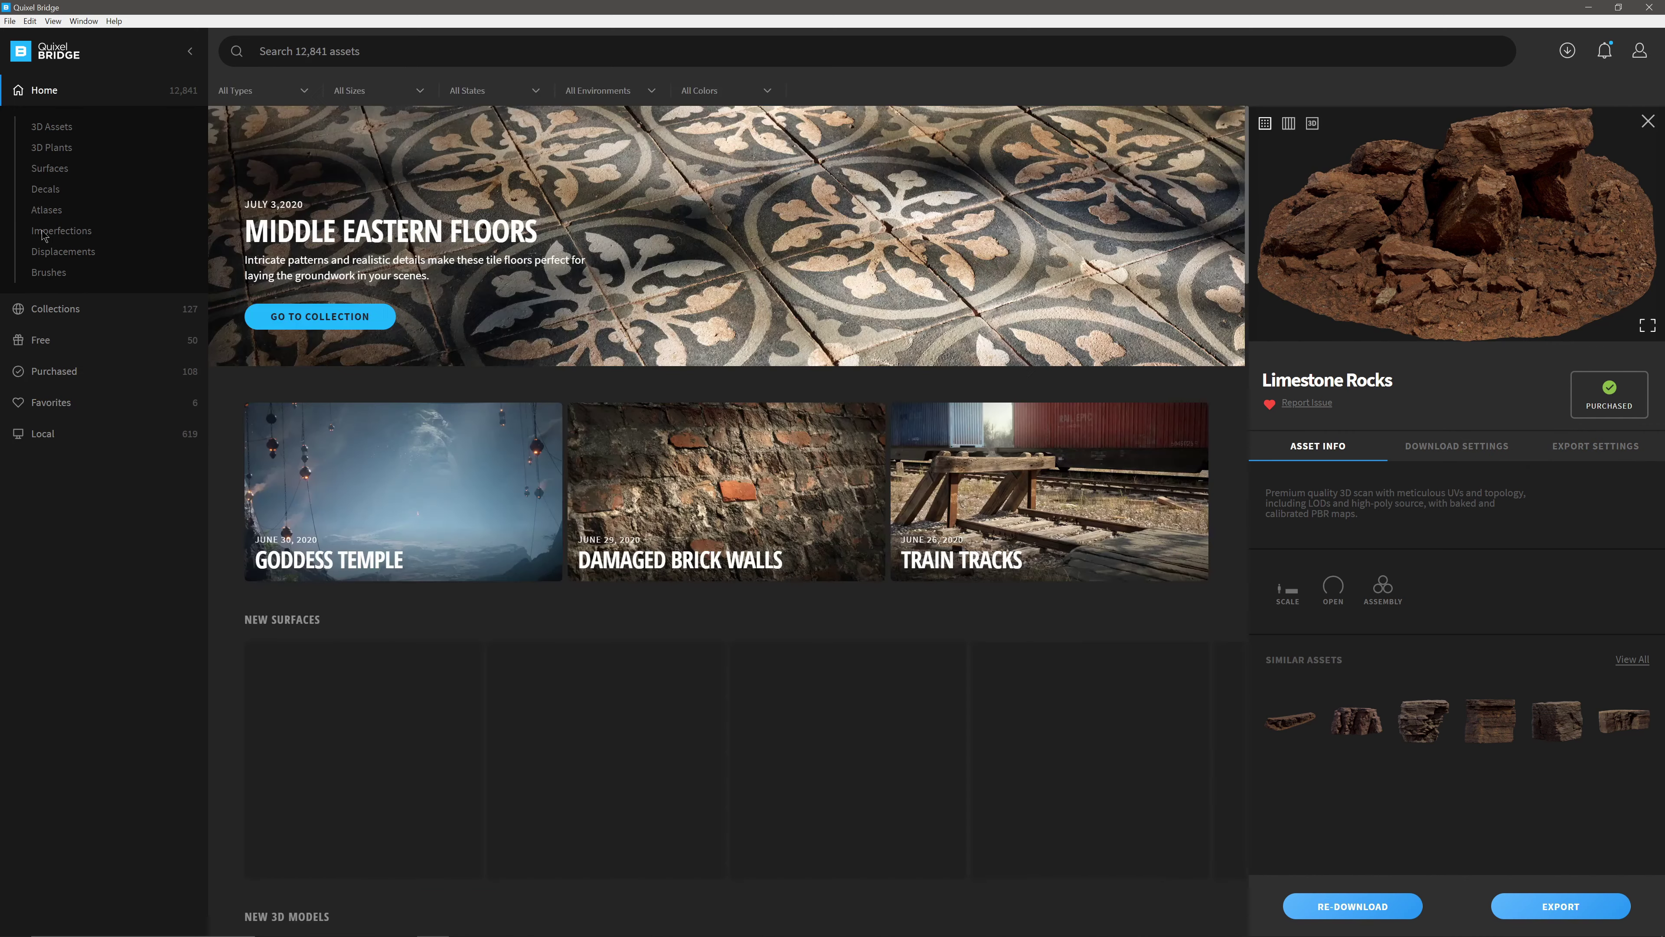
{"action": "left_click", "coordinate": [69, 129]}
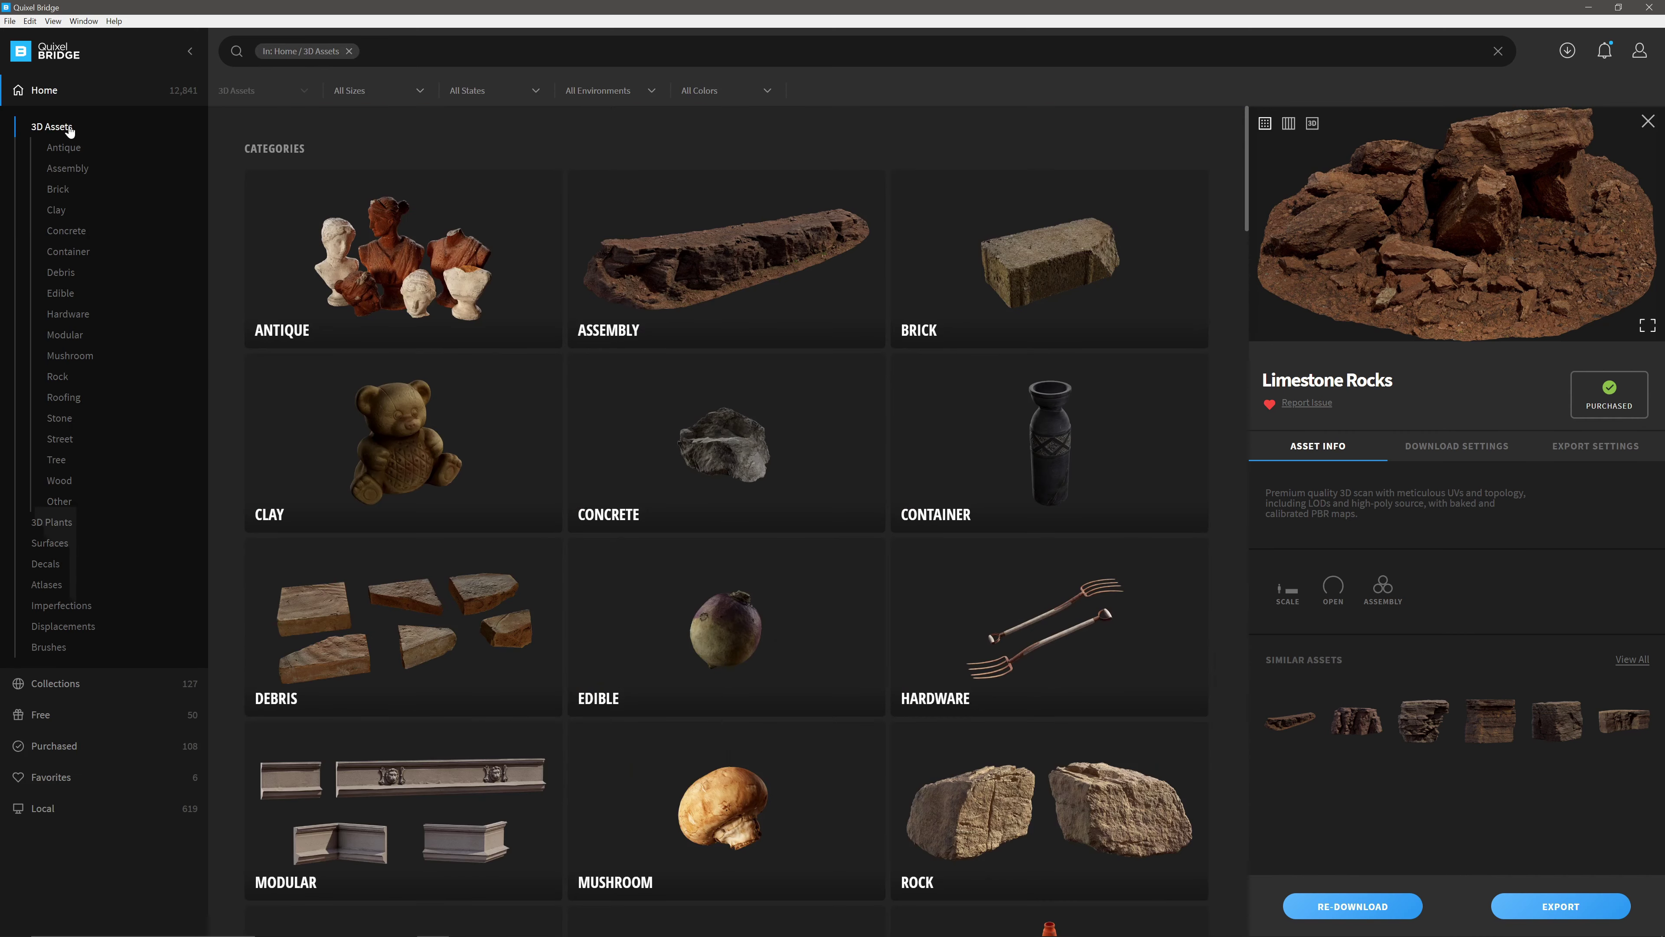
{"action": "left_click", "coordinate": [691, 270]}
{"action": "scroll", "coordinate": [633, 596], "scroll_direction": "down", "scroll_amount": 3}
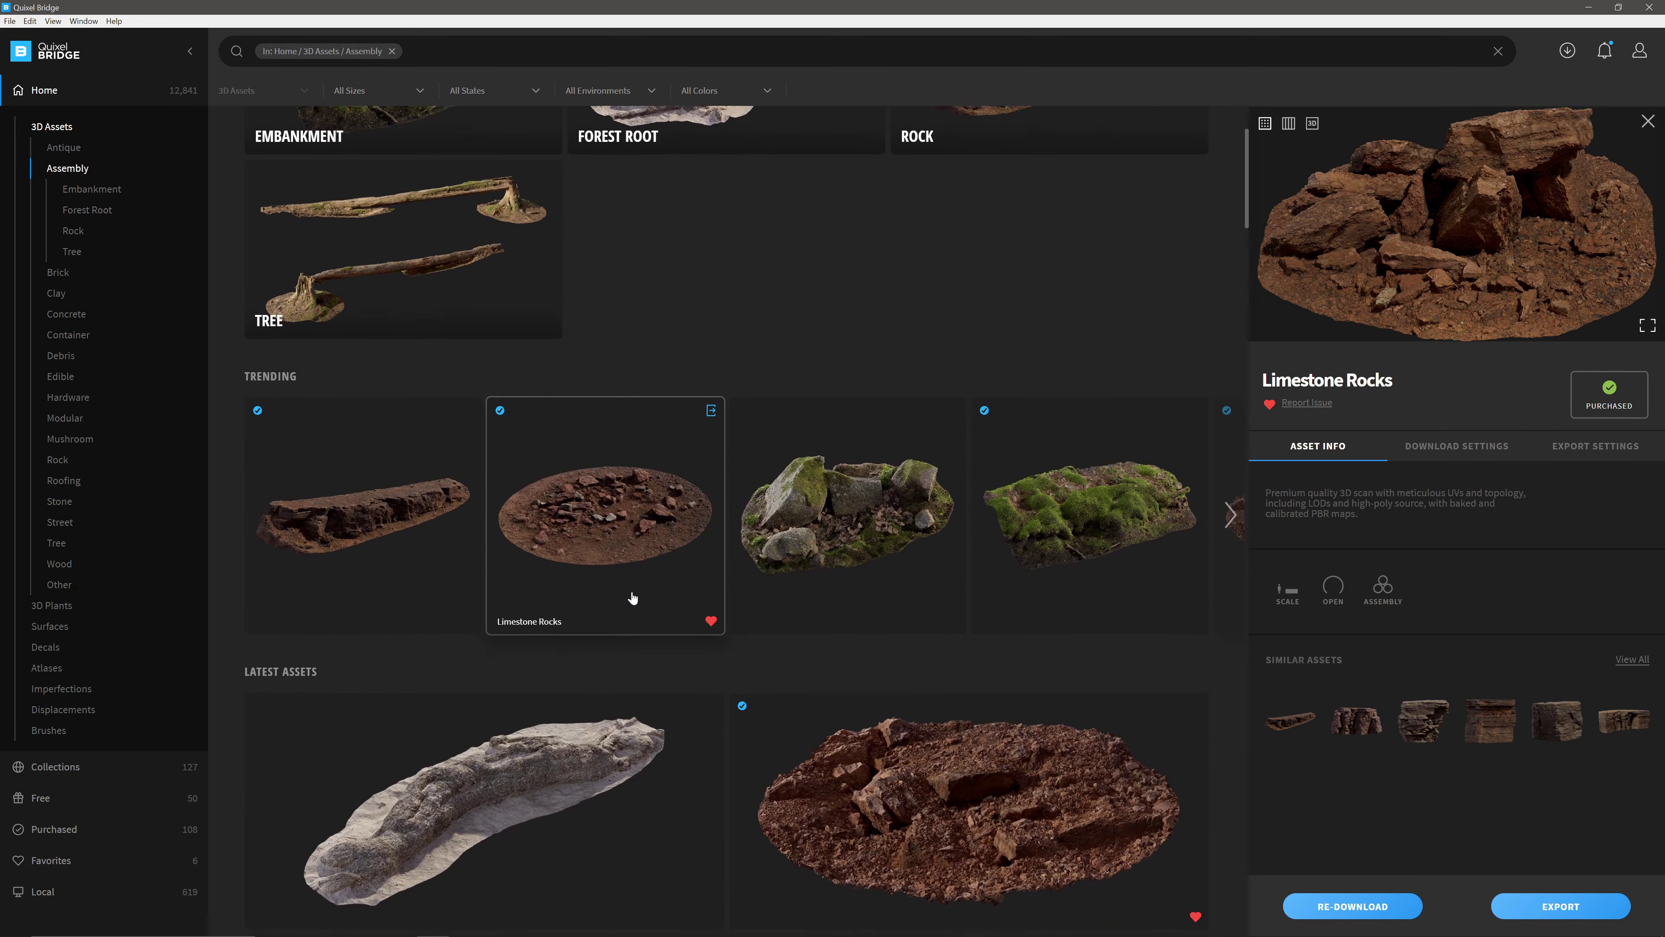
{"action": "scroll", "coordinate": [833, 499], "scroll_direction": "down", "scroll_amount": 1}
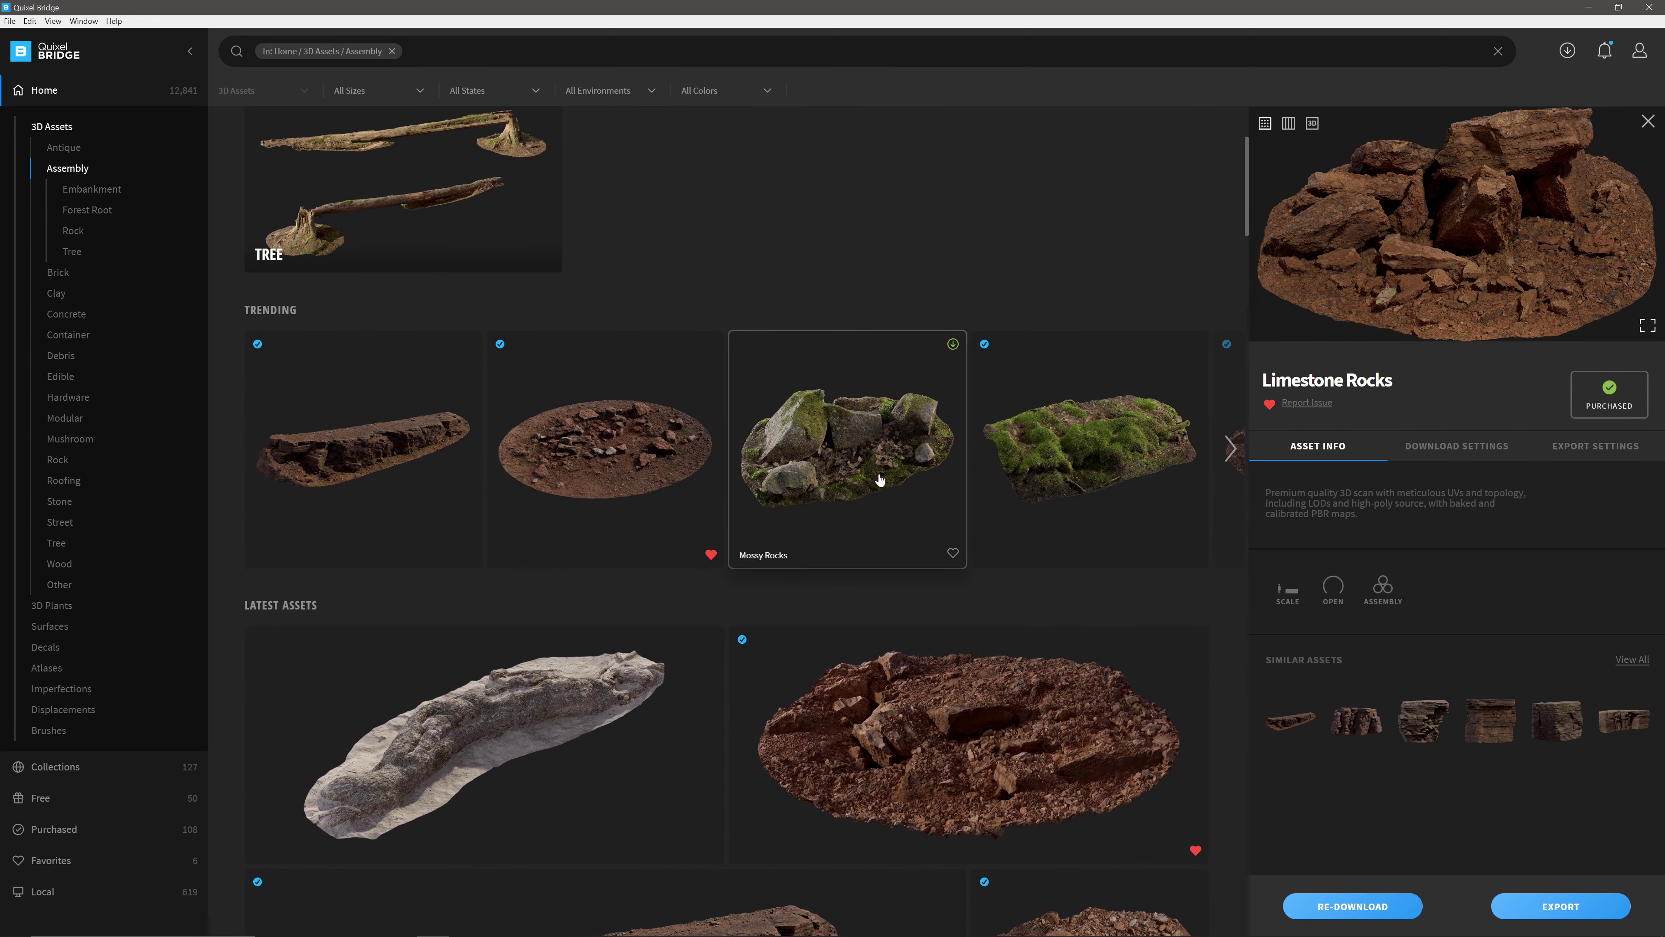
{"action": "left_click", "coordinate": [952, 344]}
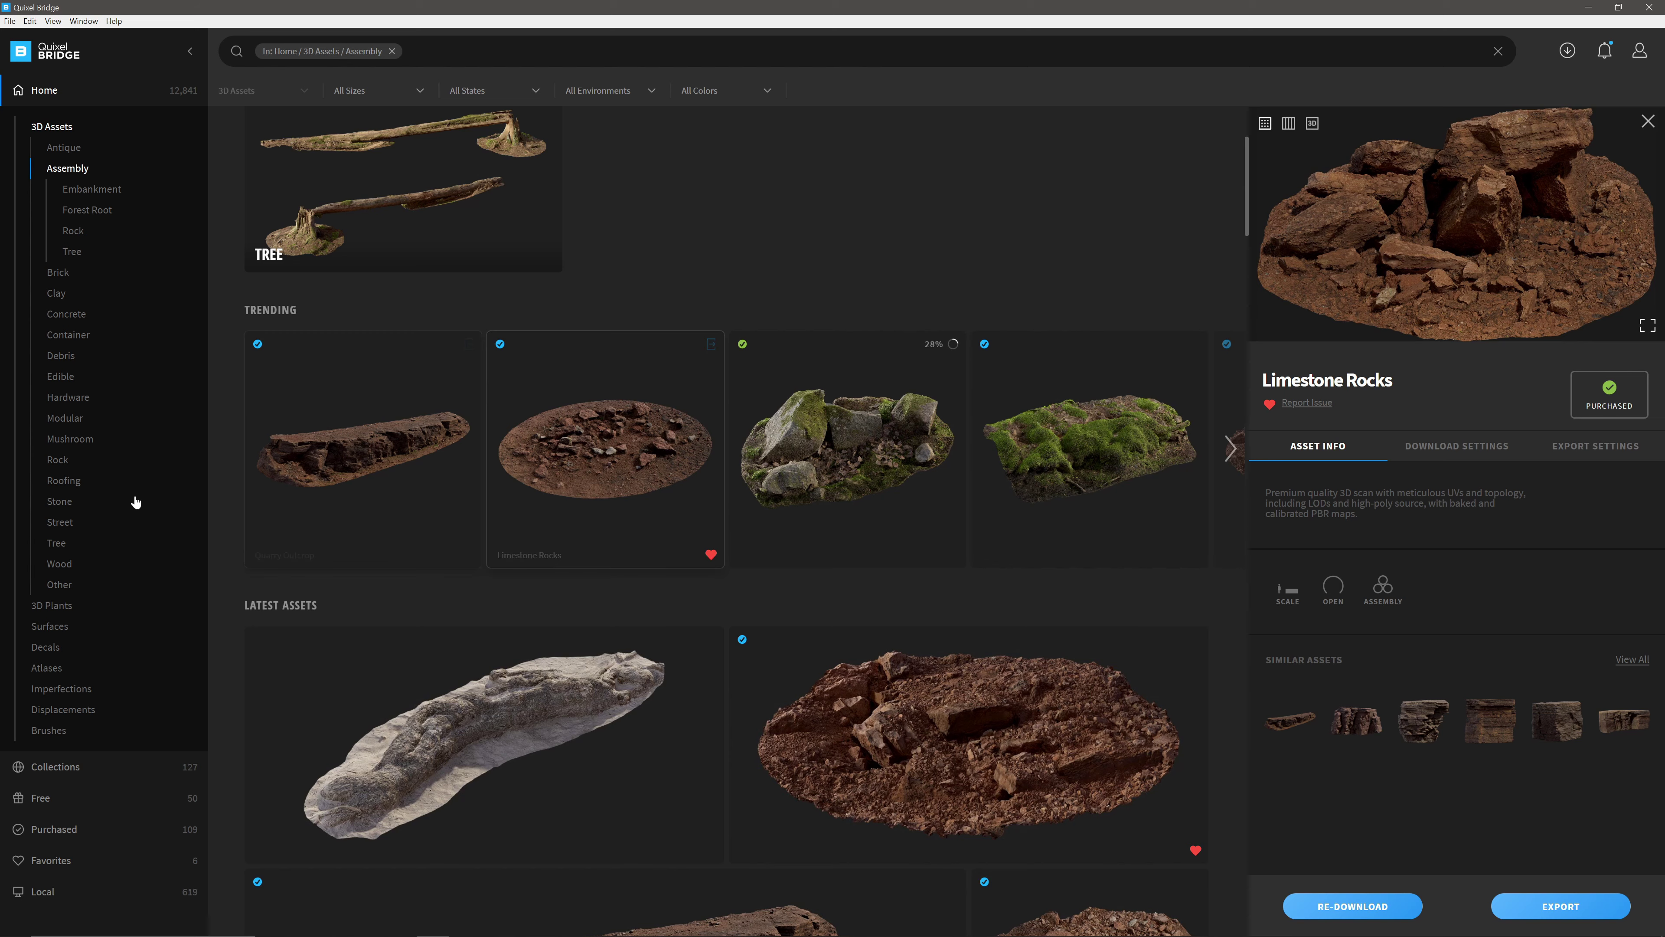
- Return to the Favorites and open the export settings of the selected Limestone Rocks asset
{"action": "left_click", "coordinate": [108, 852]}
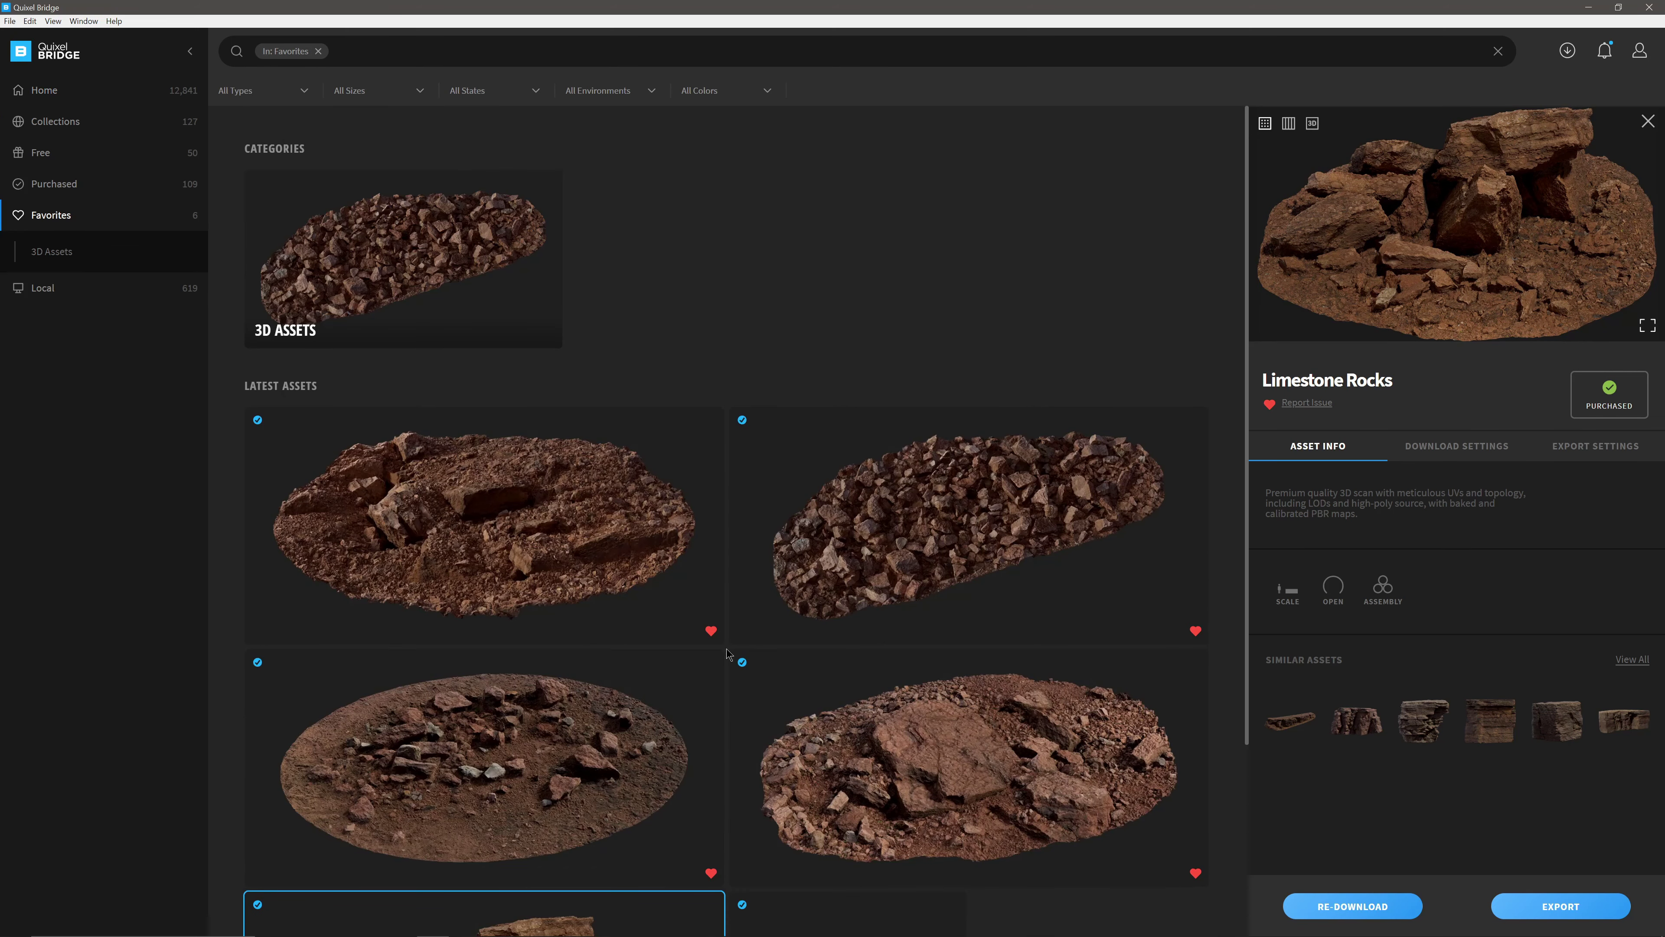
{"action": "scroll", "coordinate": [429, 740], "scroll_direction": "down", "scroll_amount": 3}
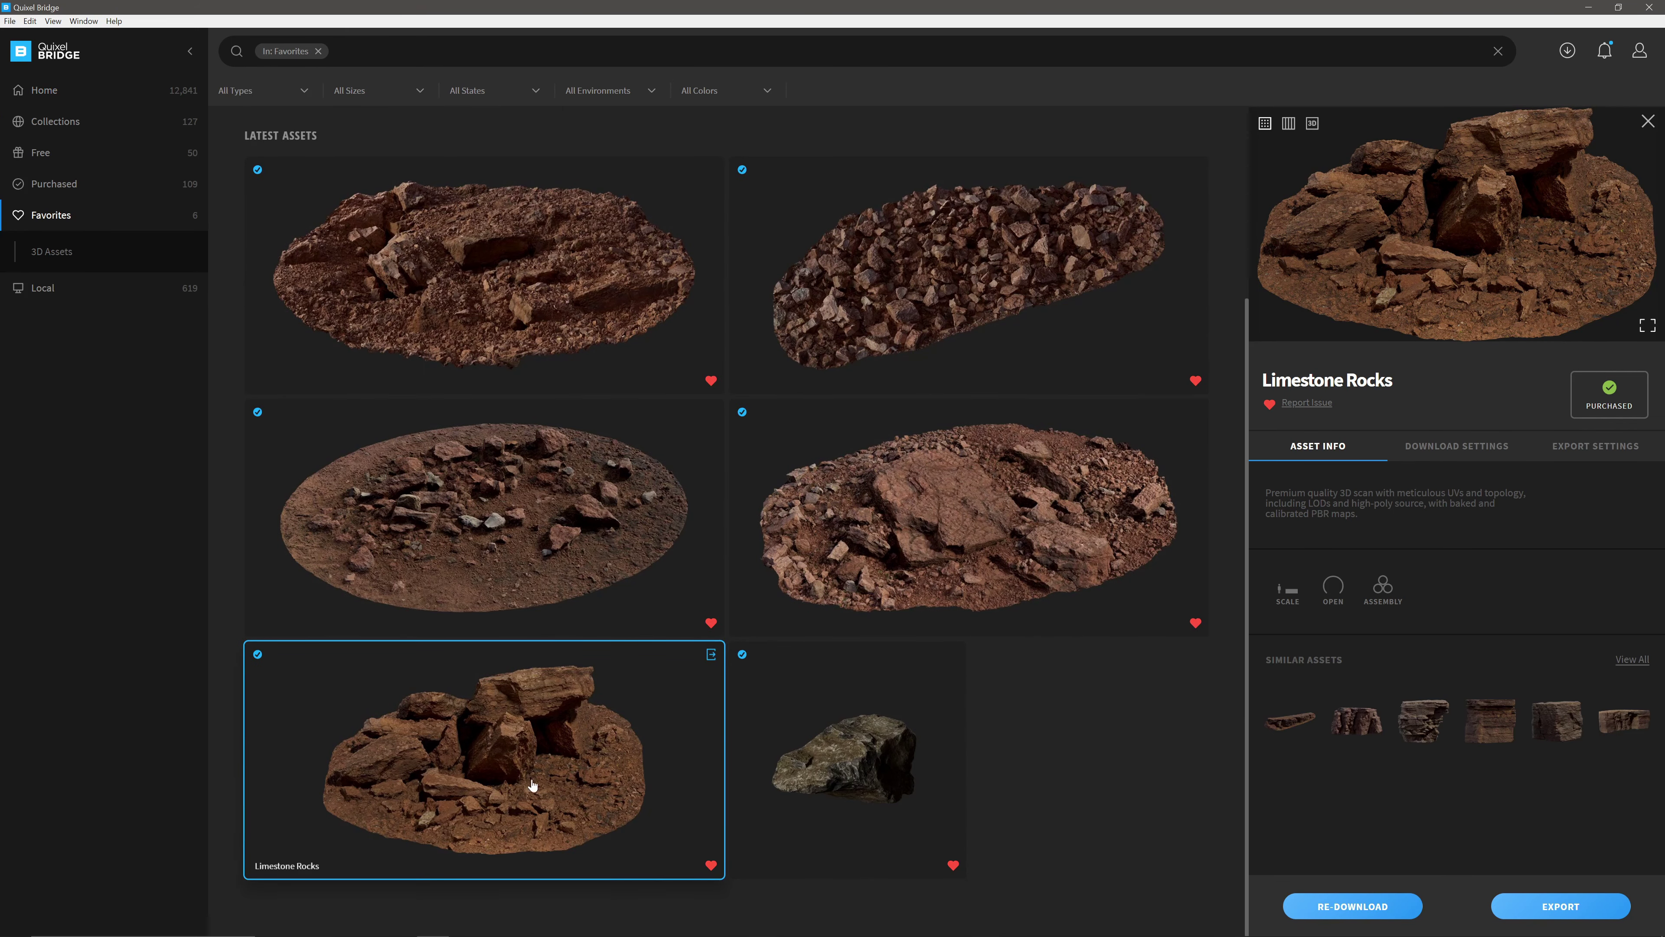
{"action": "left_click", "coordinate": [1600, 448]}
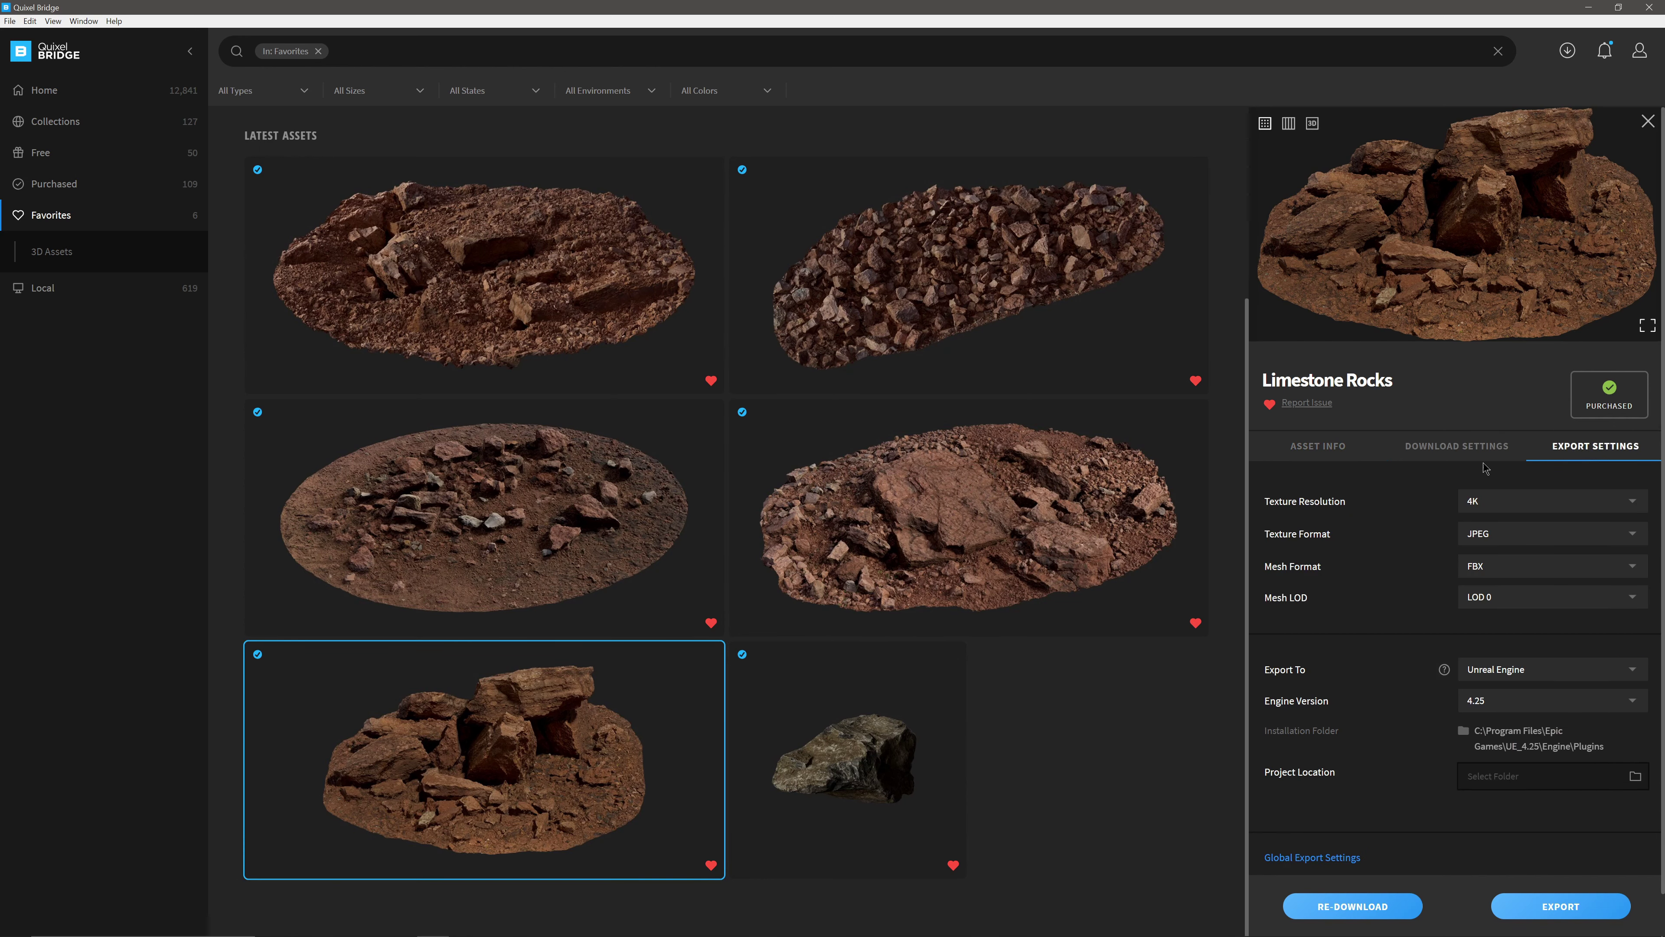
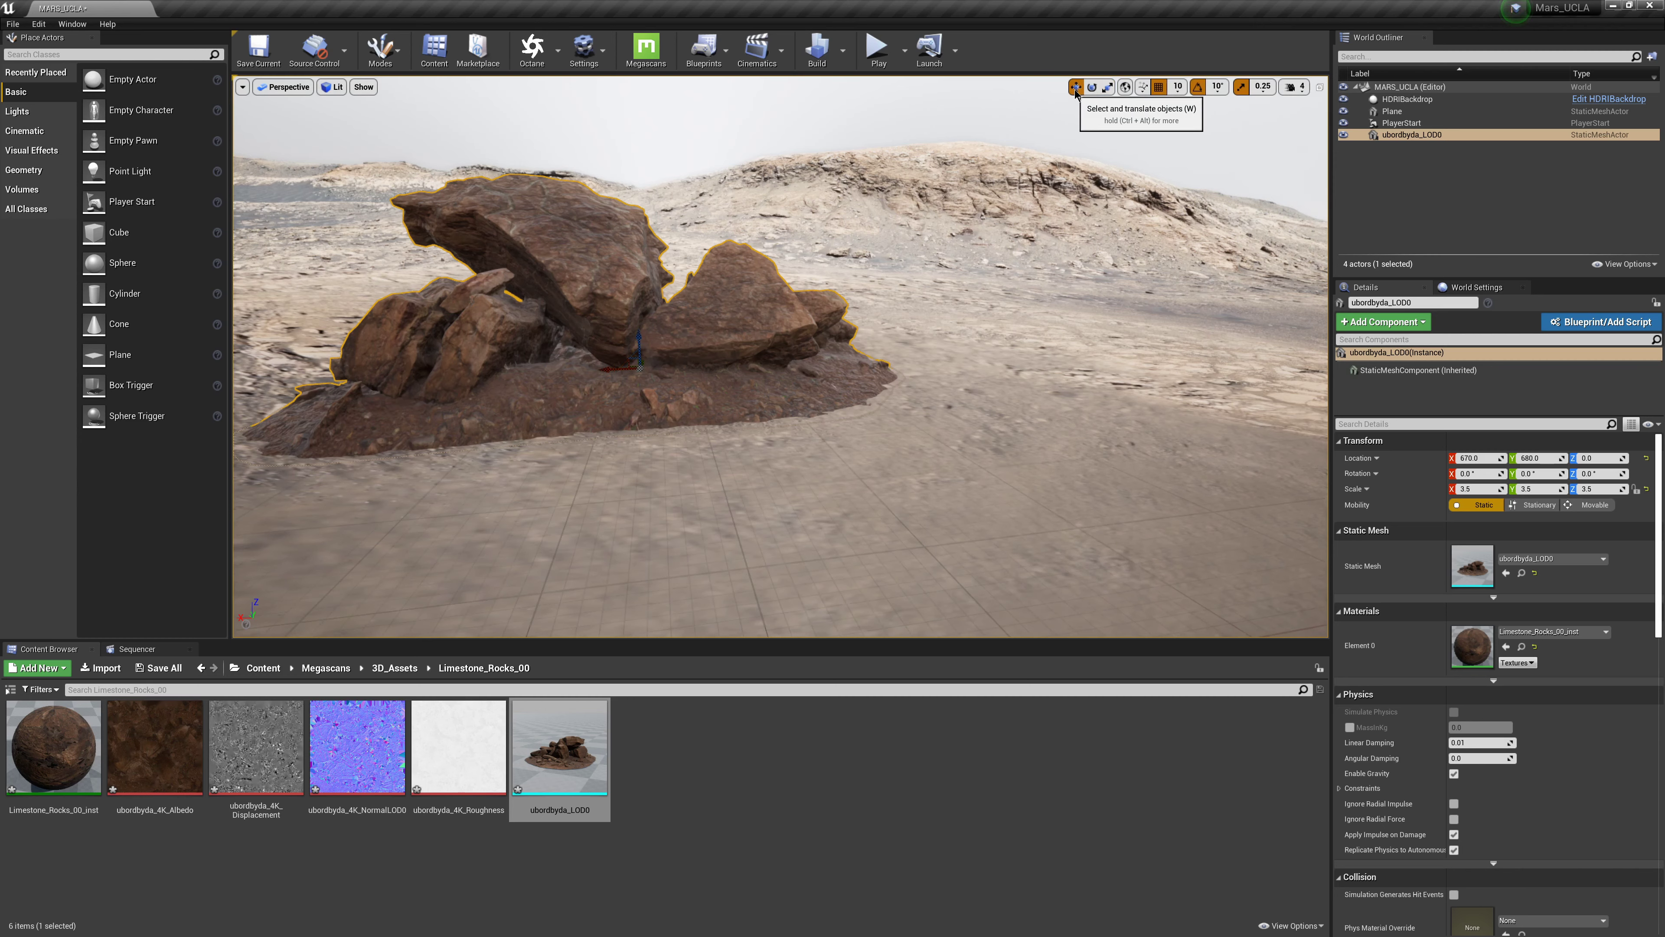
- In Unreal Engine, move the limestone rock formation farther back in the level to Y 1200
{"action": "left_click_drag", "start_coordinate": [811, 261], "coordinate": [889, 301], "text": "alt"}
{"action": "right_click_drag", "start_coordinate": [888, 301], "coordinate": [810, 280]}
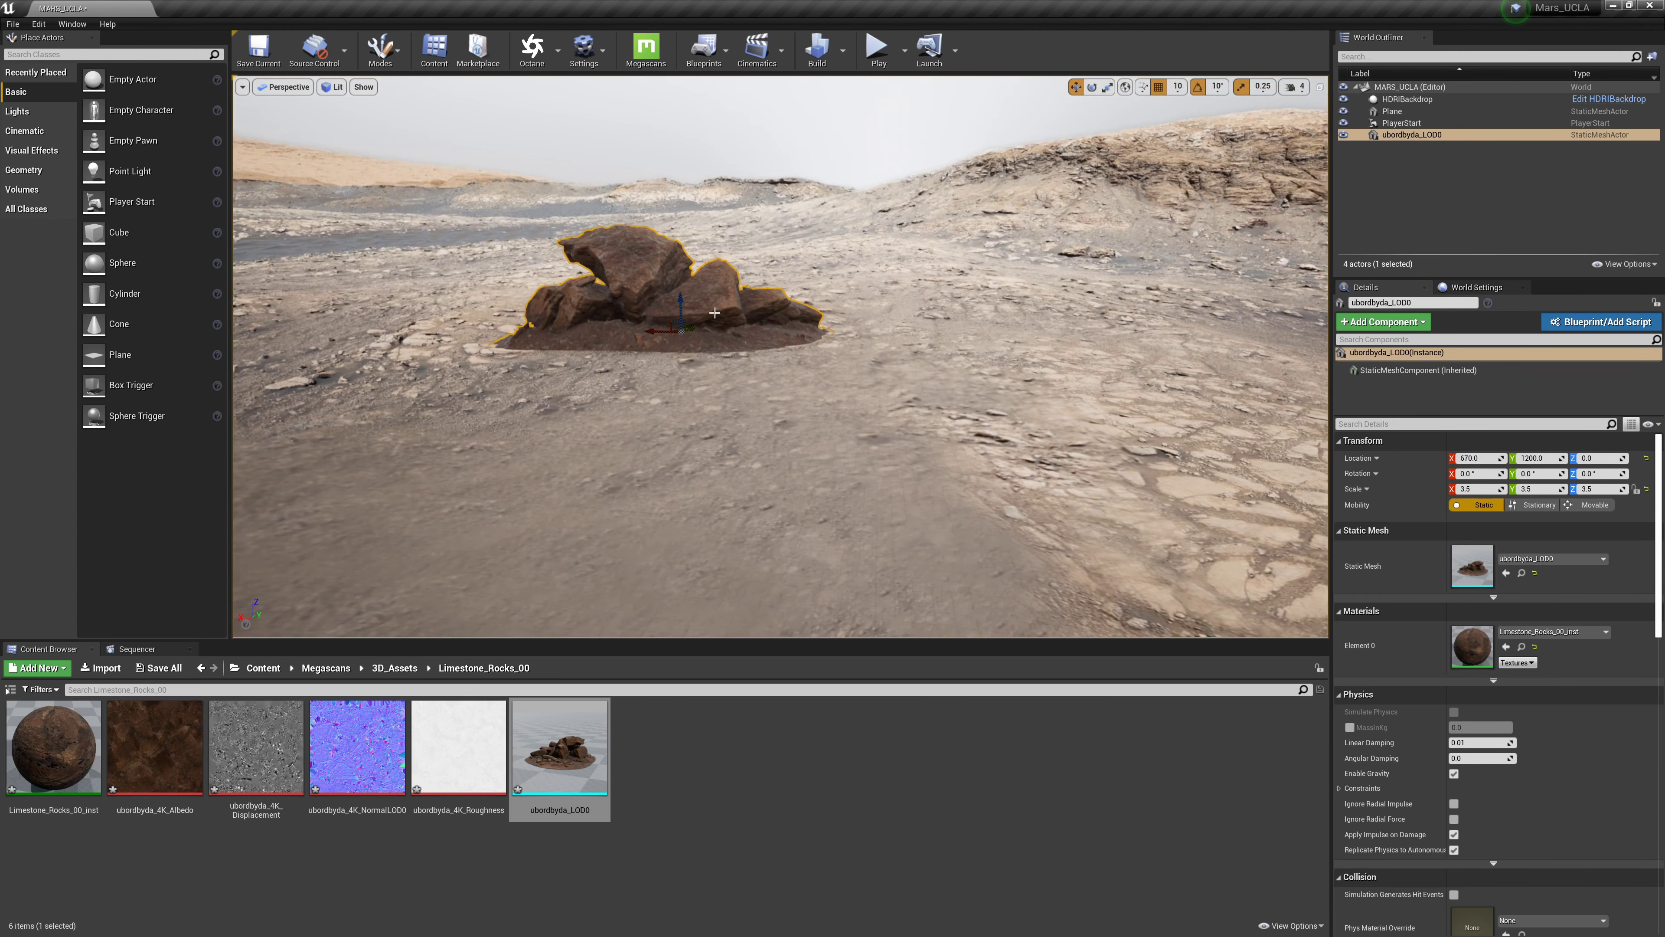
- Set the limestone rock formation's scale to 6 in X, Y and Z
{"action": "left_click", "coordinate": [1107, 90]}
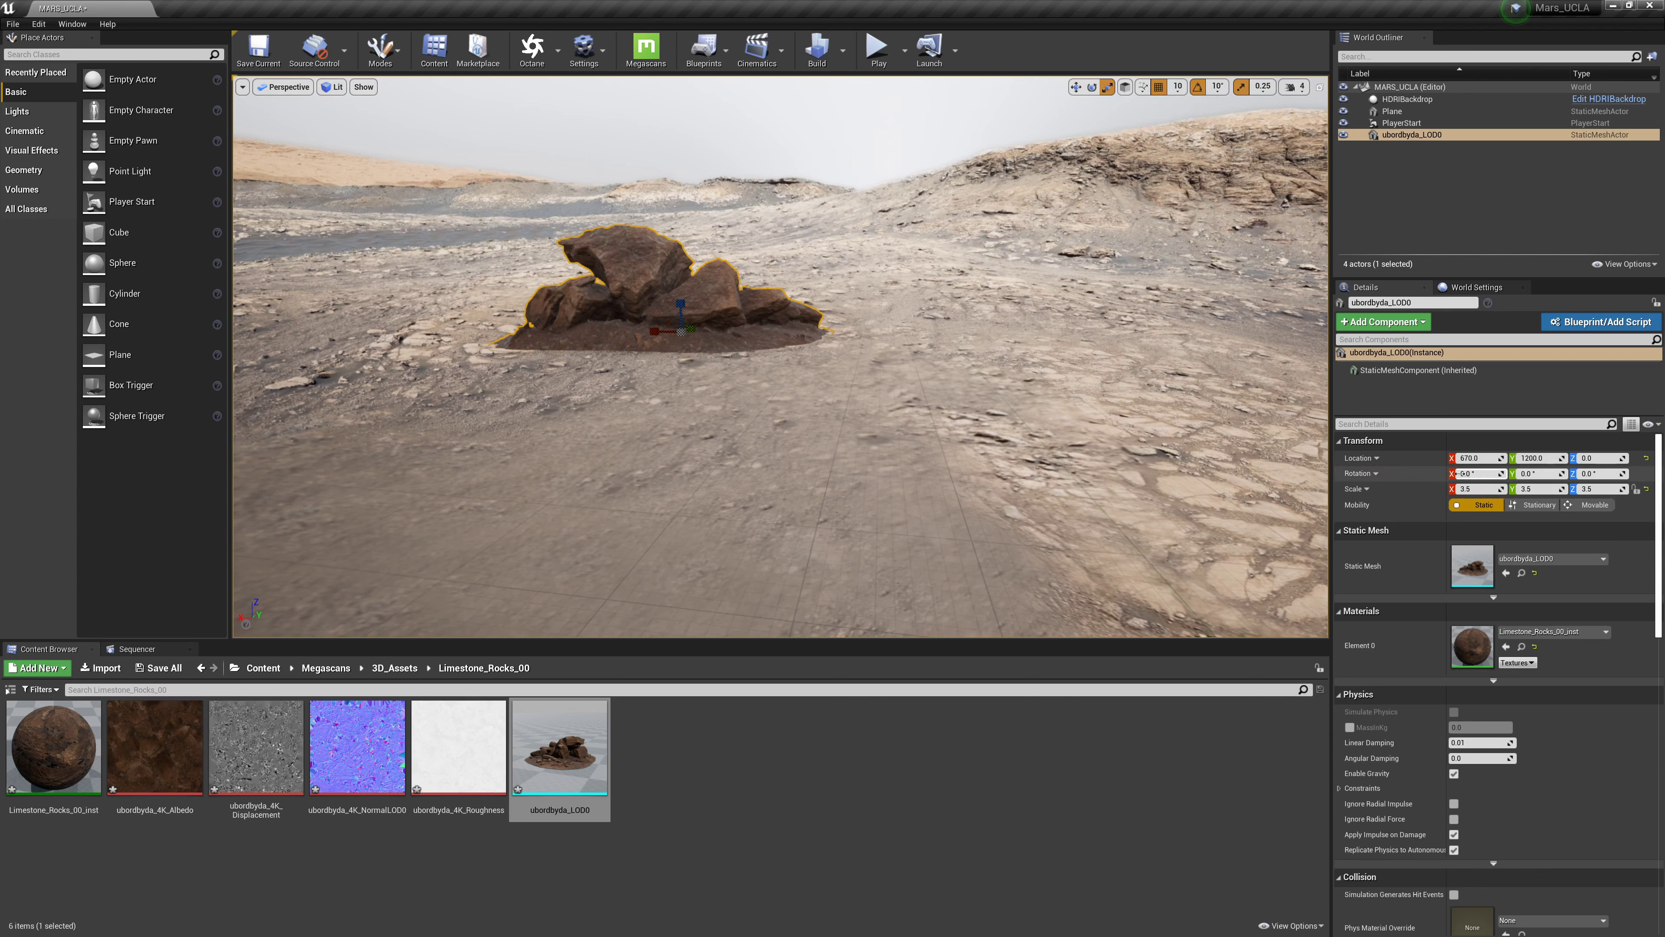
{"action": "left_click", "coordinate": [1472, 489]}
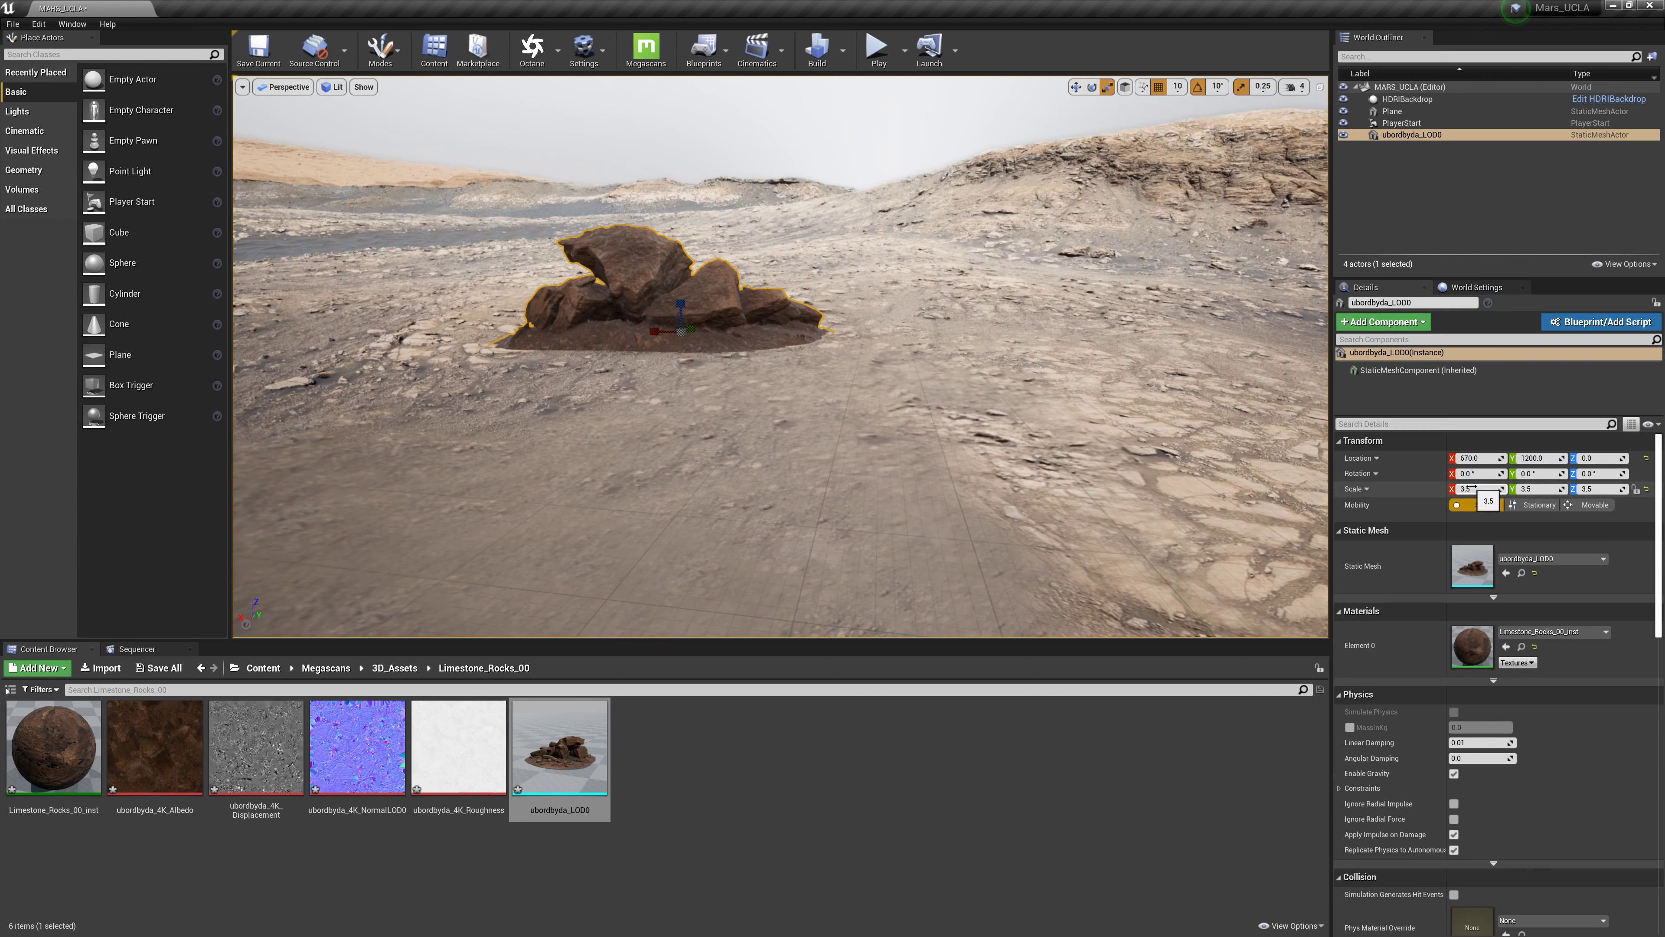
{"action": "type", "text": "6"}
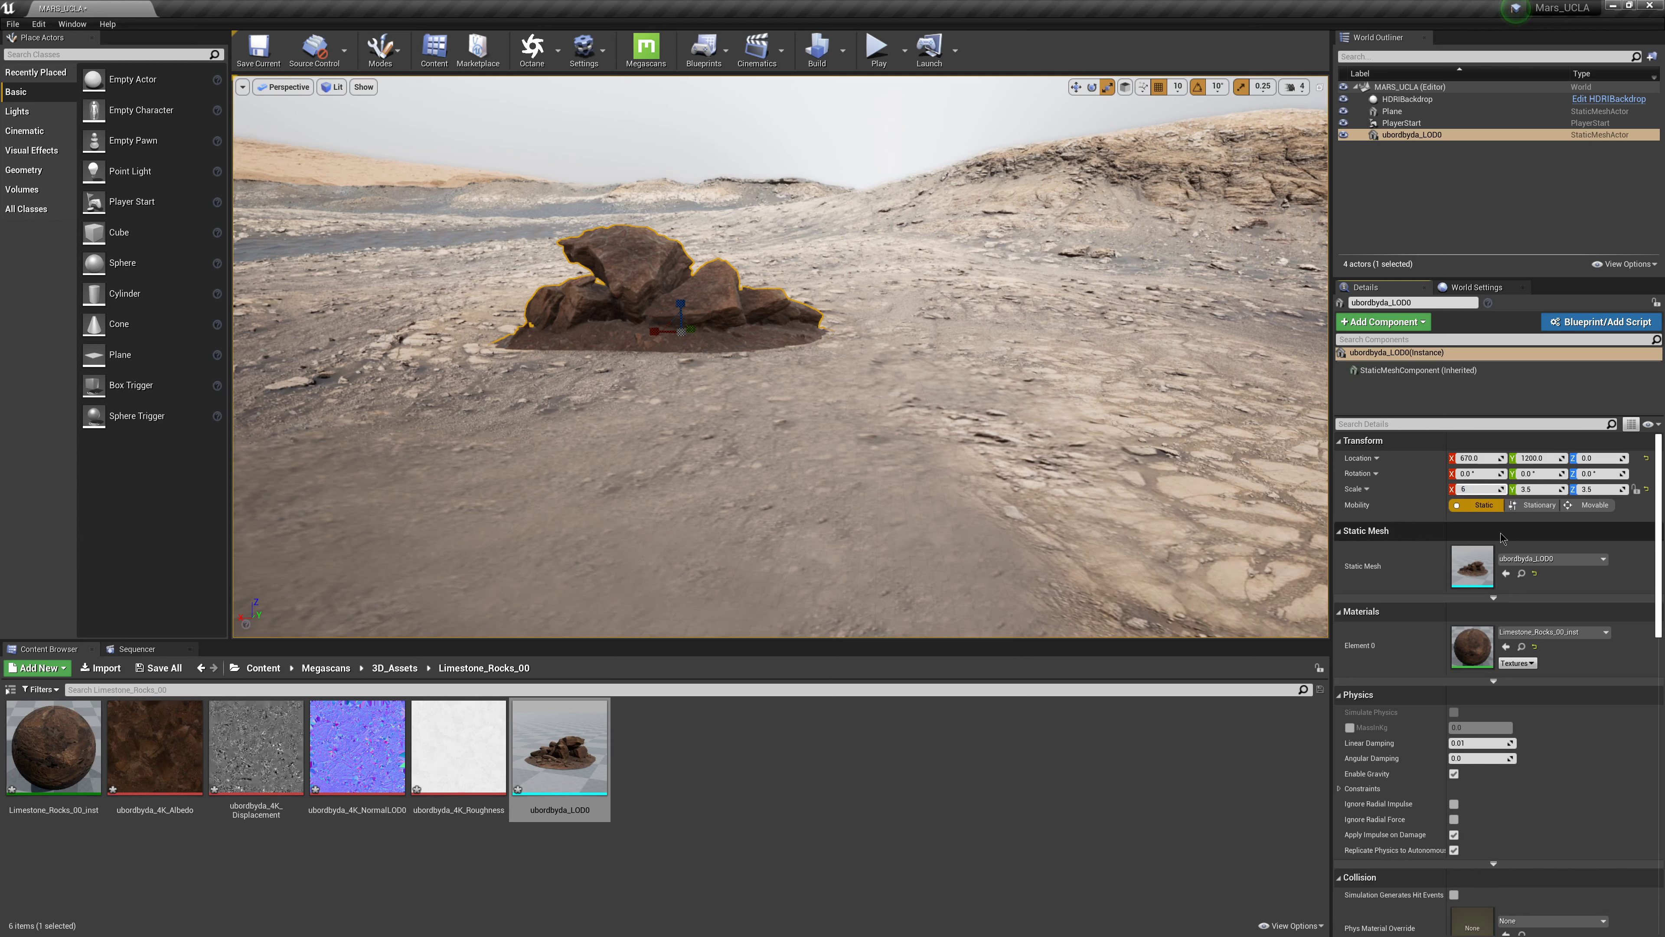
{"action": "key", "text": "Tab"}
{"action": "type", "text": "6"}
{"action": "key", "text": "Tab"}
{"action": "type", "text": "6"}
{"action": "key", "text": "Return"}
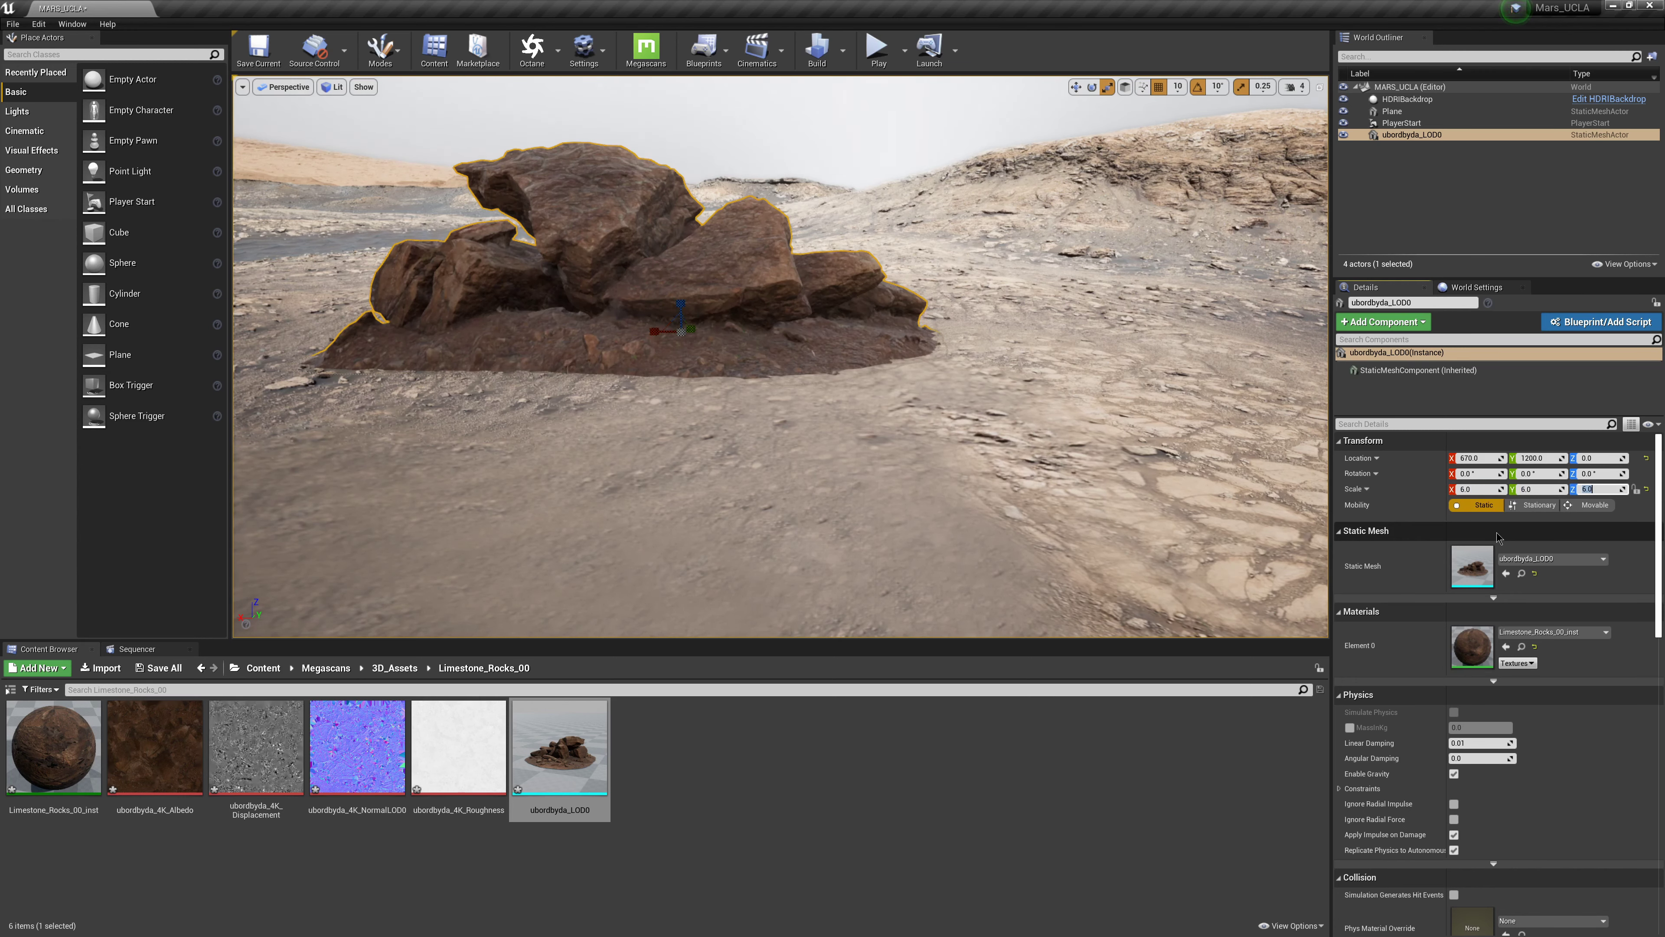
- Scale the limestone rock formation to 8 in X, Y and Z, and switch back to the Move tool
{"action": "key", "text": "Tab"}
{"action": "type", "text": "8"}
{"action": "key", "text": "Tab"}
{"action": "type", "text": "8"}
{"action": "key", "text": "Tab"}
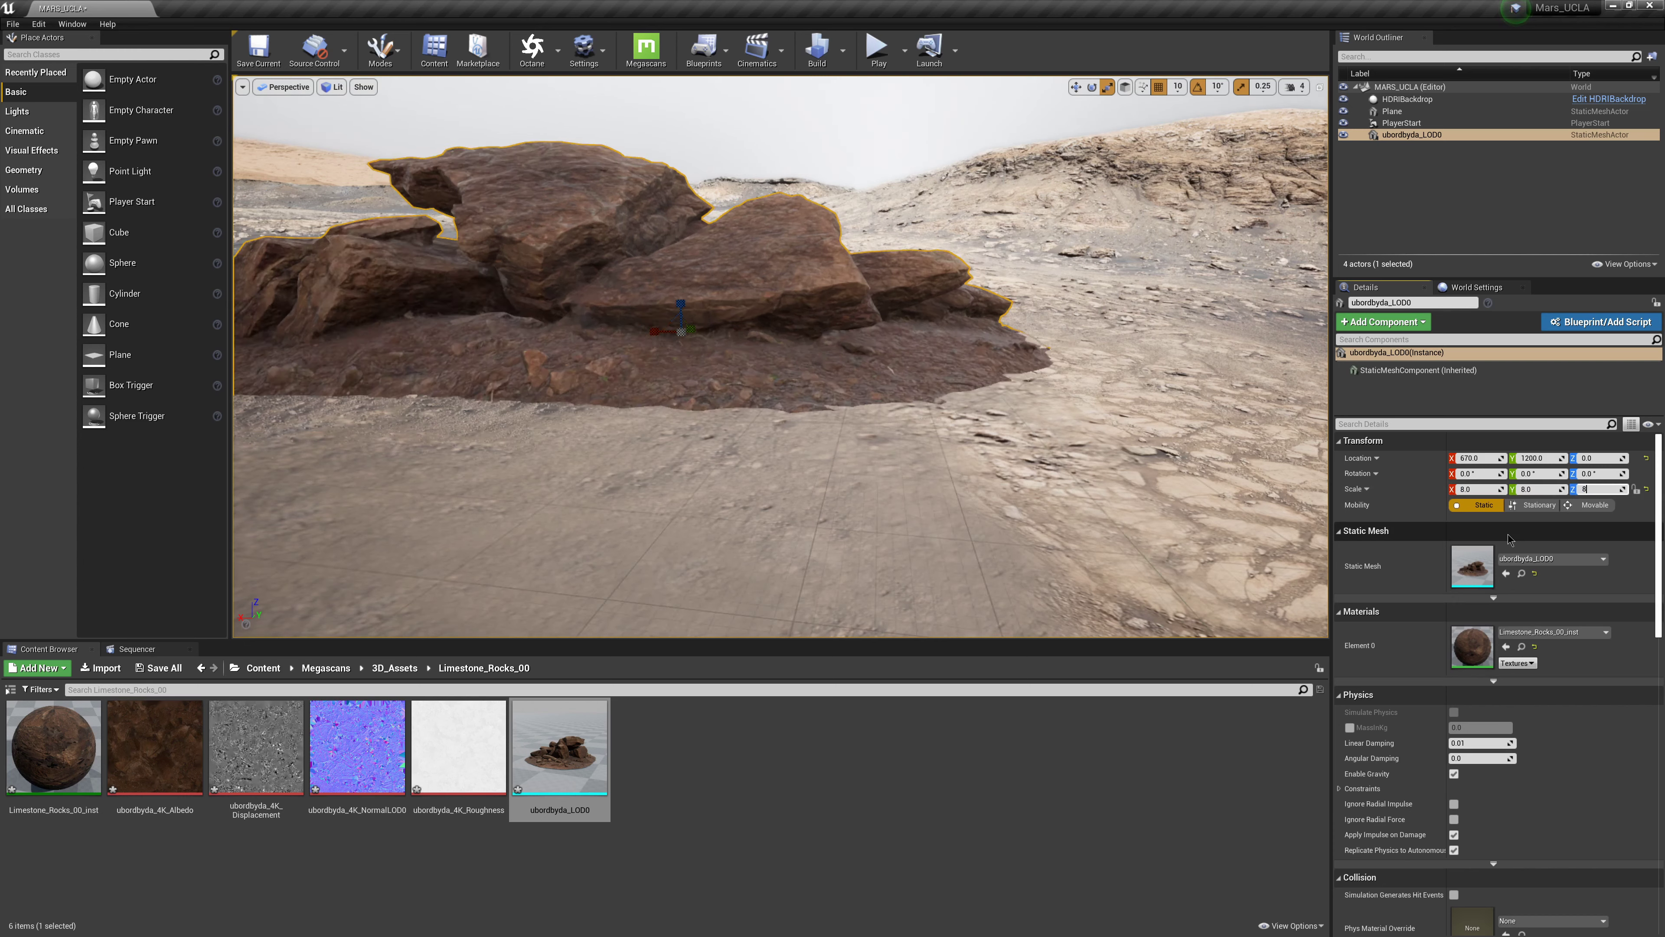
{"action": "type", "text": "8"}
{"action": "key", "text": "Return"}
{"action": "scroll", "coordinate": [594, 349], "scroll_direction": "down", "scroll_amount": 3}
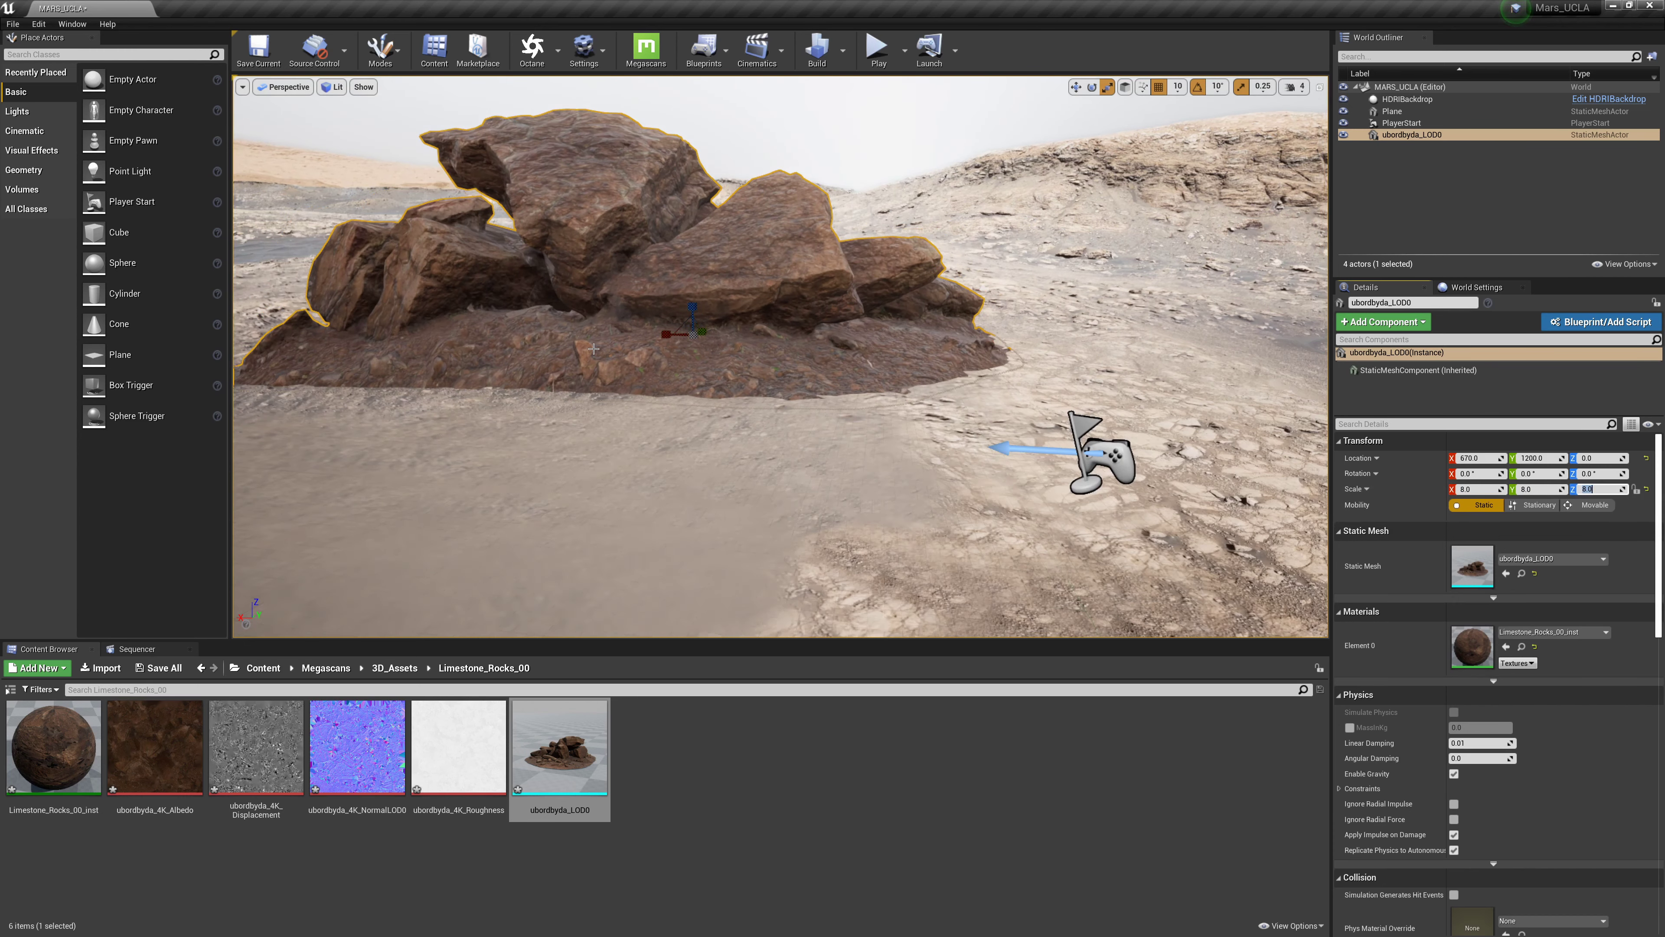
{"action": "left_click", "coordinate": [1076, 87]}
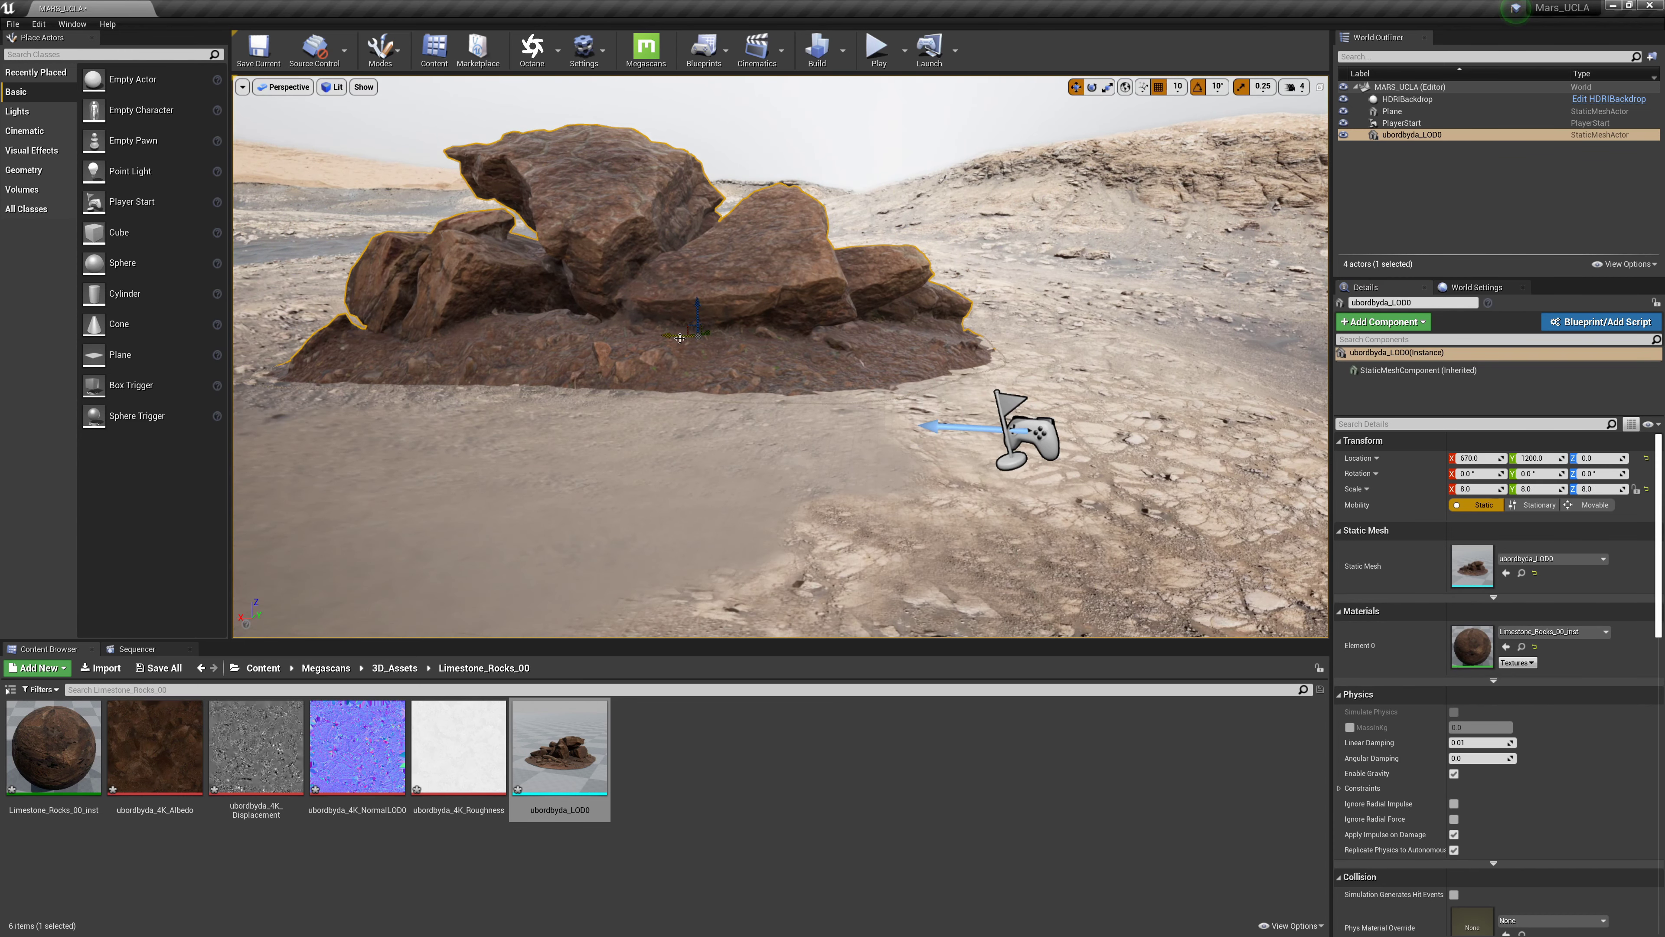
- Move the limestone rock formation to X 800 and lower it to Z -20
{"action": "left_click_drag", "start_coordinate": [680, 337], "coordinate": [661, 315]}
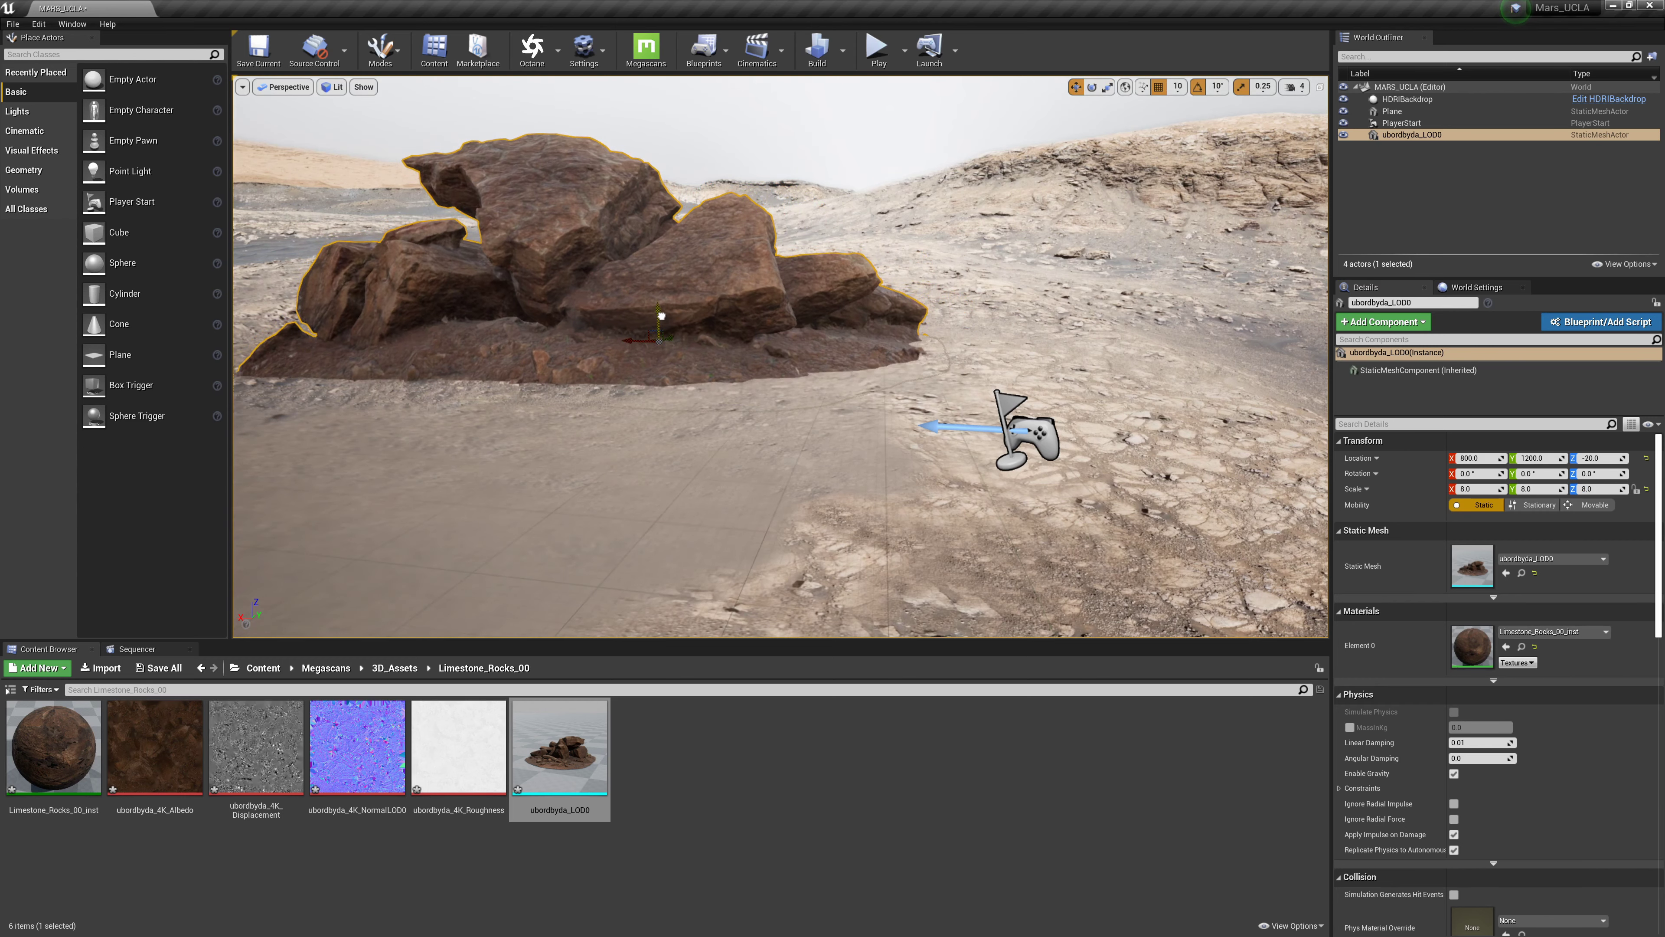
{"action": "right_click_drag", "start_coordinate": [610, 406], "coordinate": [593, 377]}
{"action": "right_click_drag", "start_coordinate": [901, 395], "coordinate": [902, 392]}
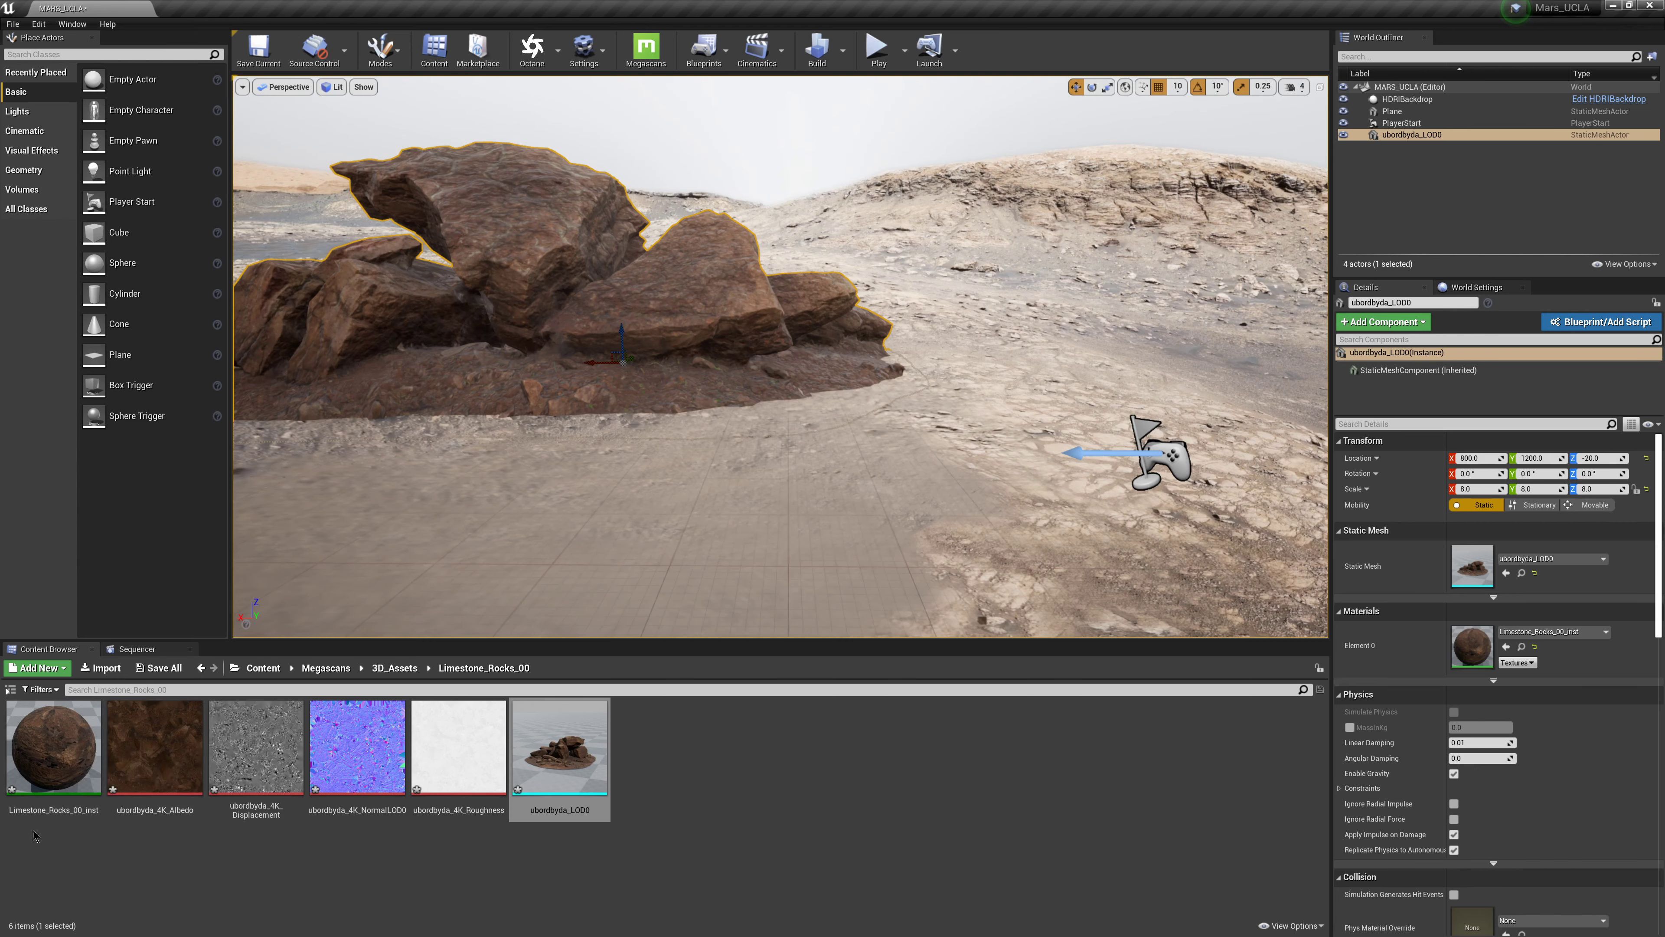
- Open the Limestone_Rocks_00_inst material instance and enable its Albedo Tint and Albedo Tint Intensity parameters, keeping the rocks in view
{"action": "double_click", "coordinate": [49, 754]}
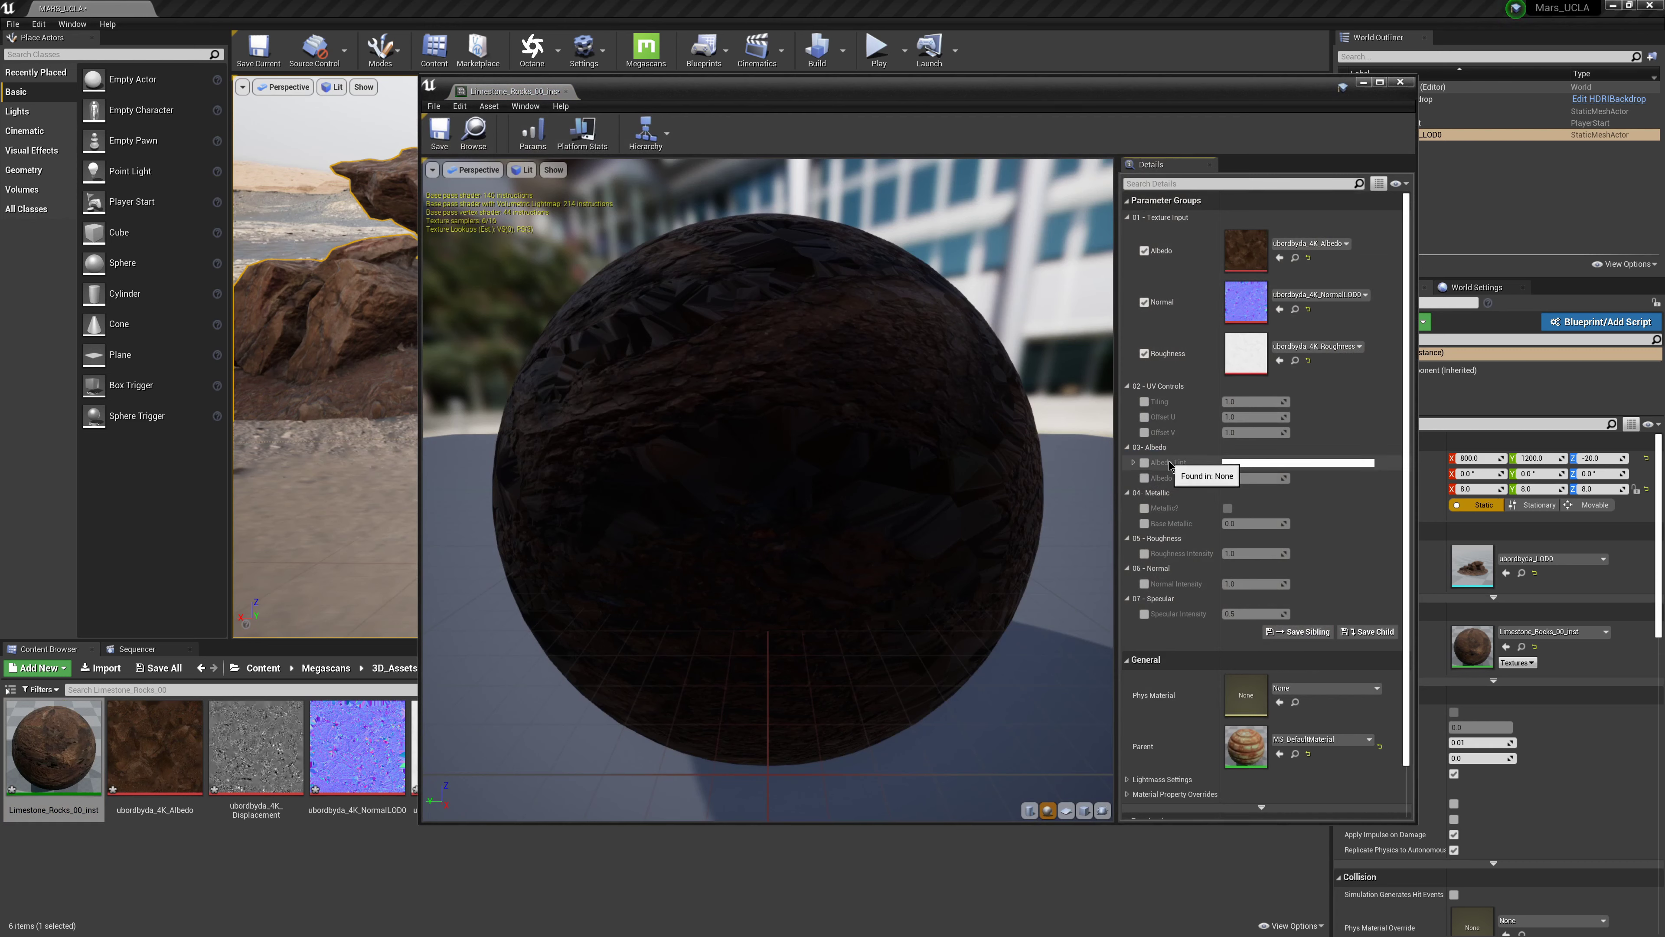
{"action": "left_click", "coordinate": [1145, 464]}
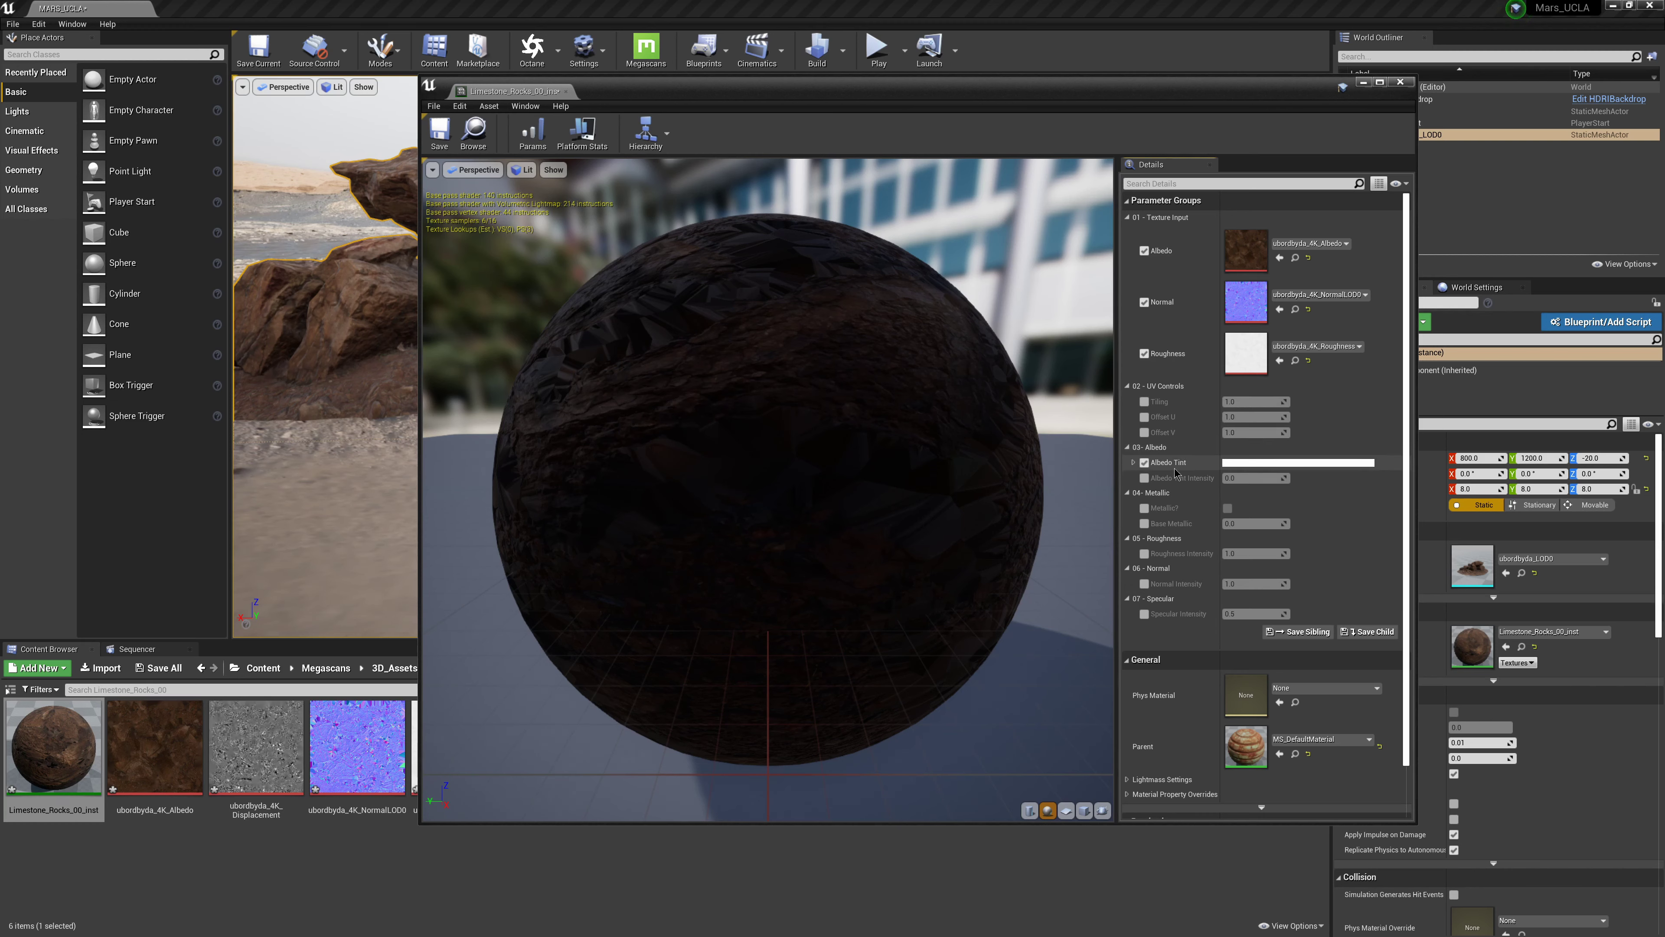
{"action": "left_click", "coordinate": [1144, 479]}
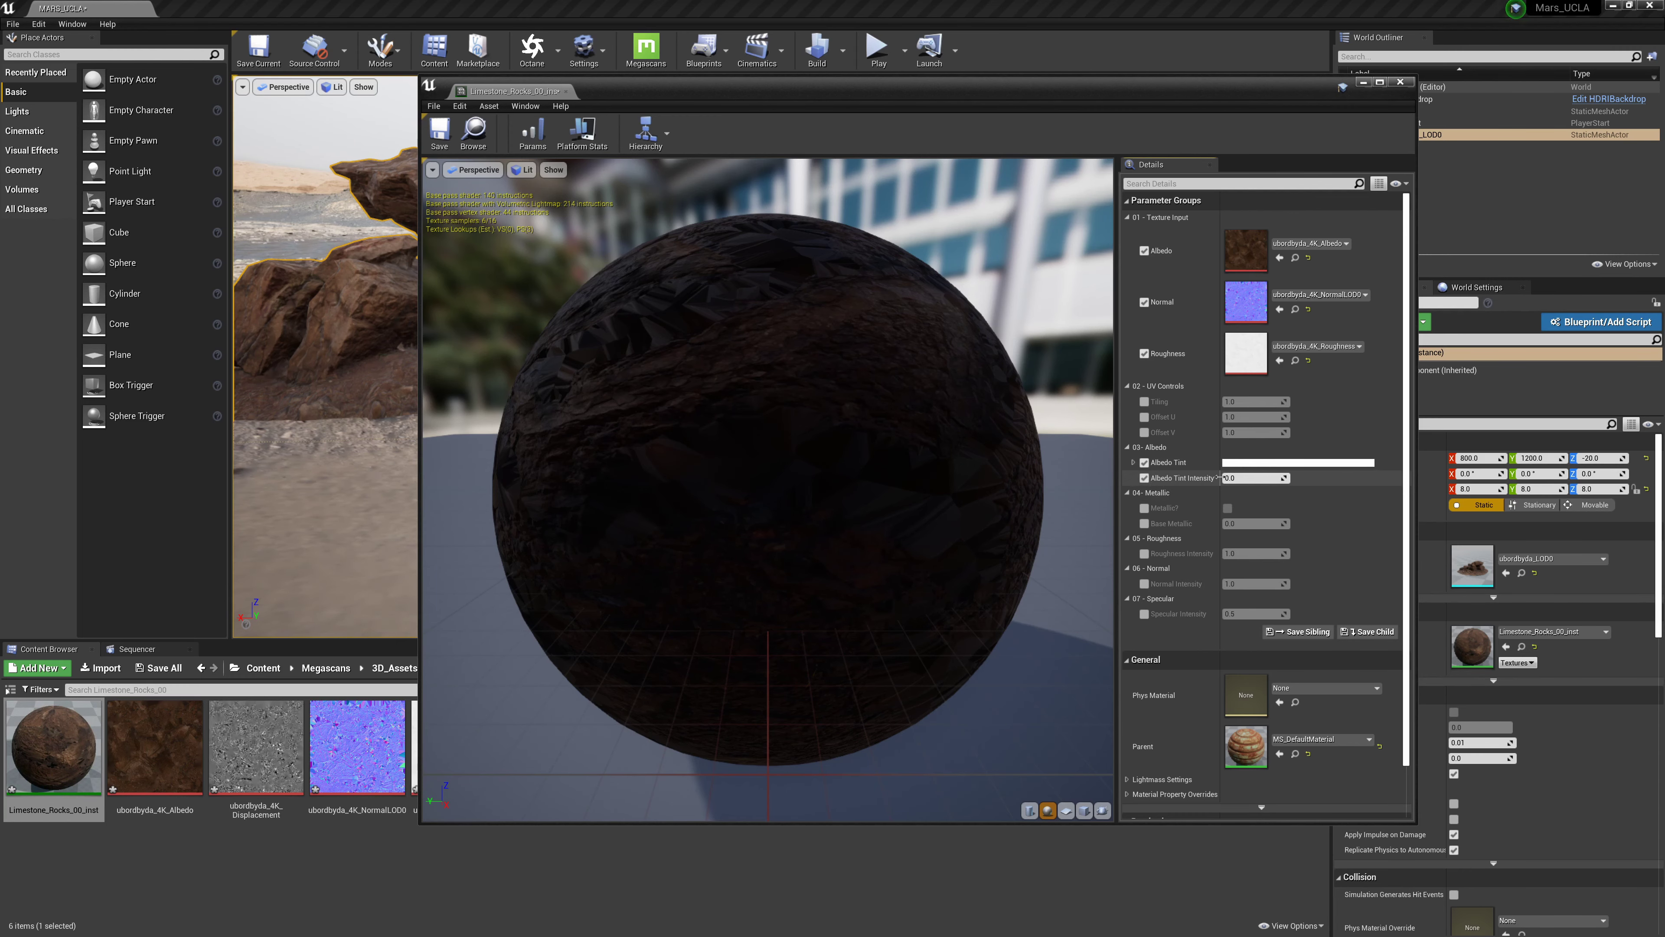
{"action": "left_click_drag", "start_coordinate": [431, 86], "coordinate": [975, 161]}
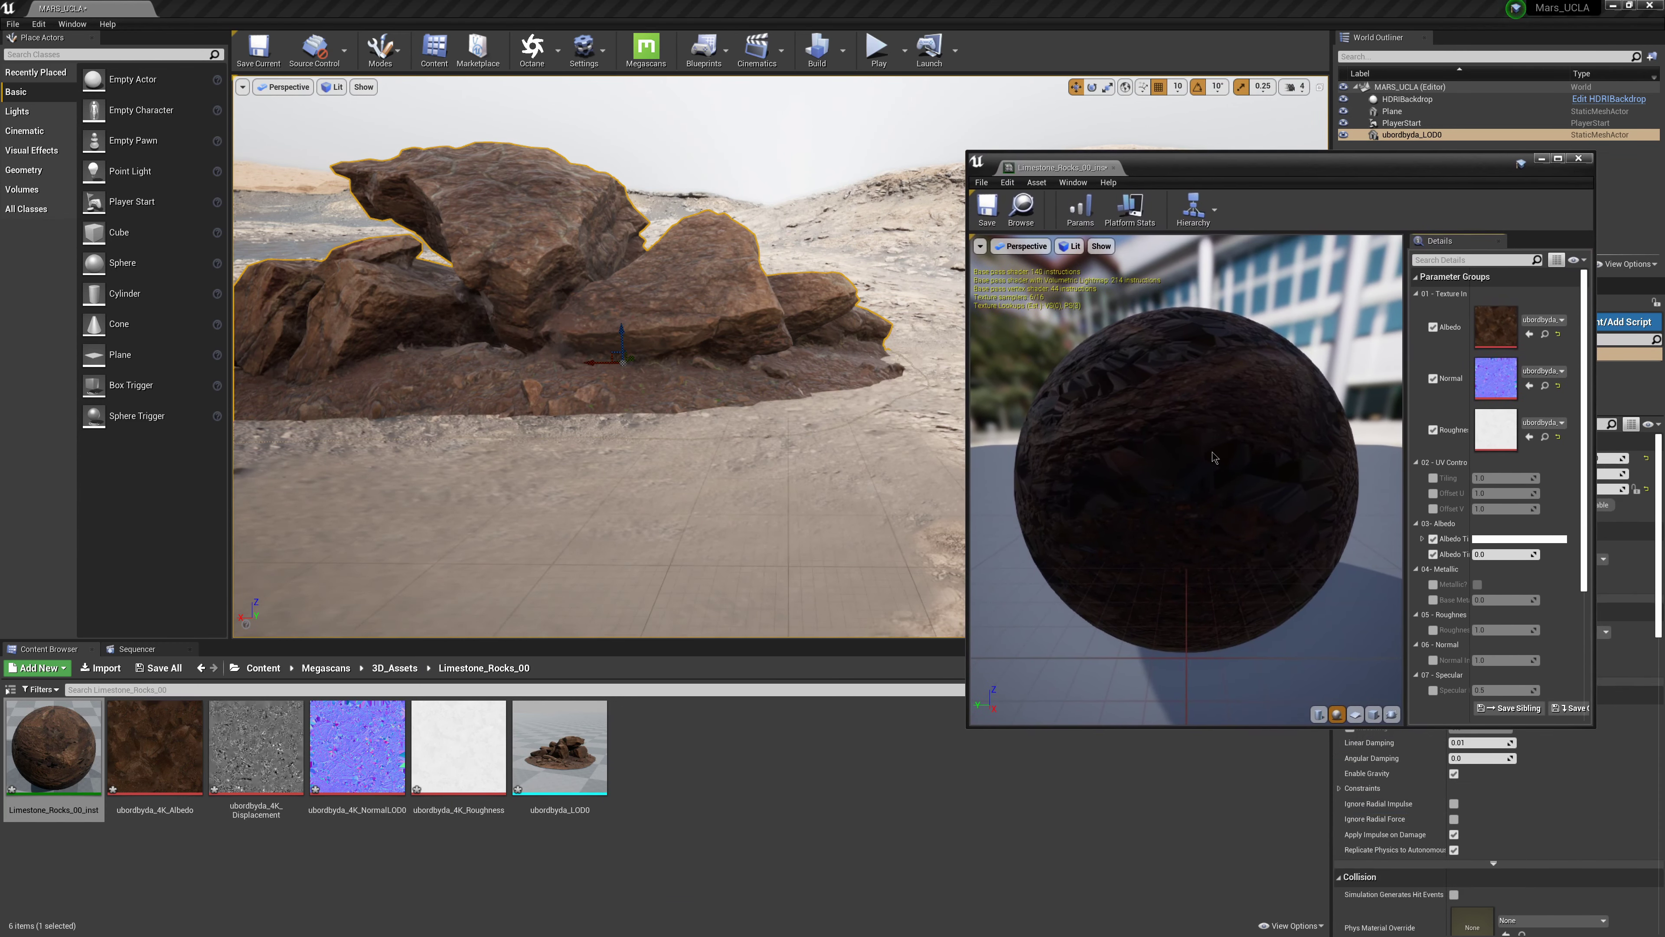
- Sample the albedo tint from the backdrop's ground (sRGB C6C0BAFF) and raise the tint intensity to about 2.13
{"action": "left_click", "coordinate": [1502, 538]}
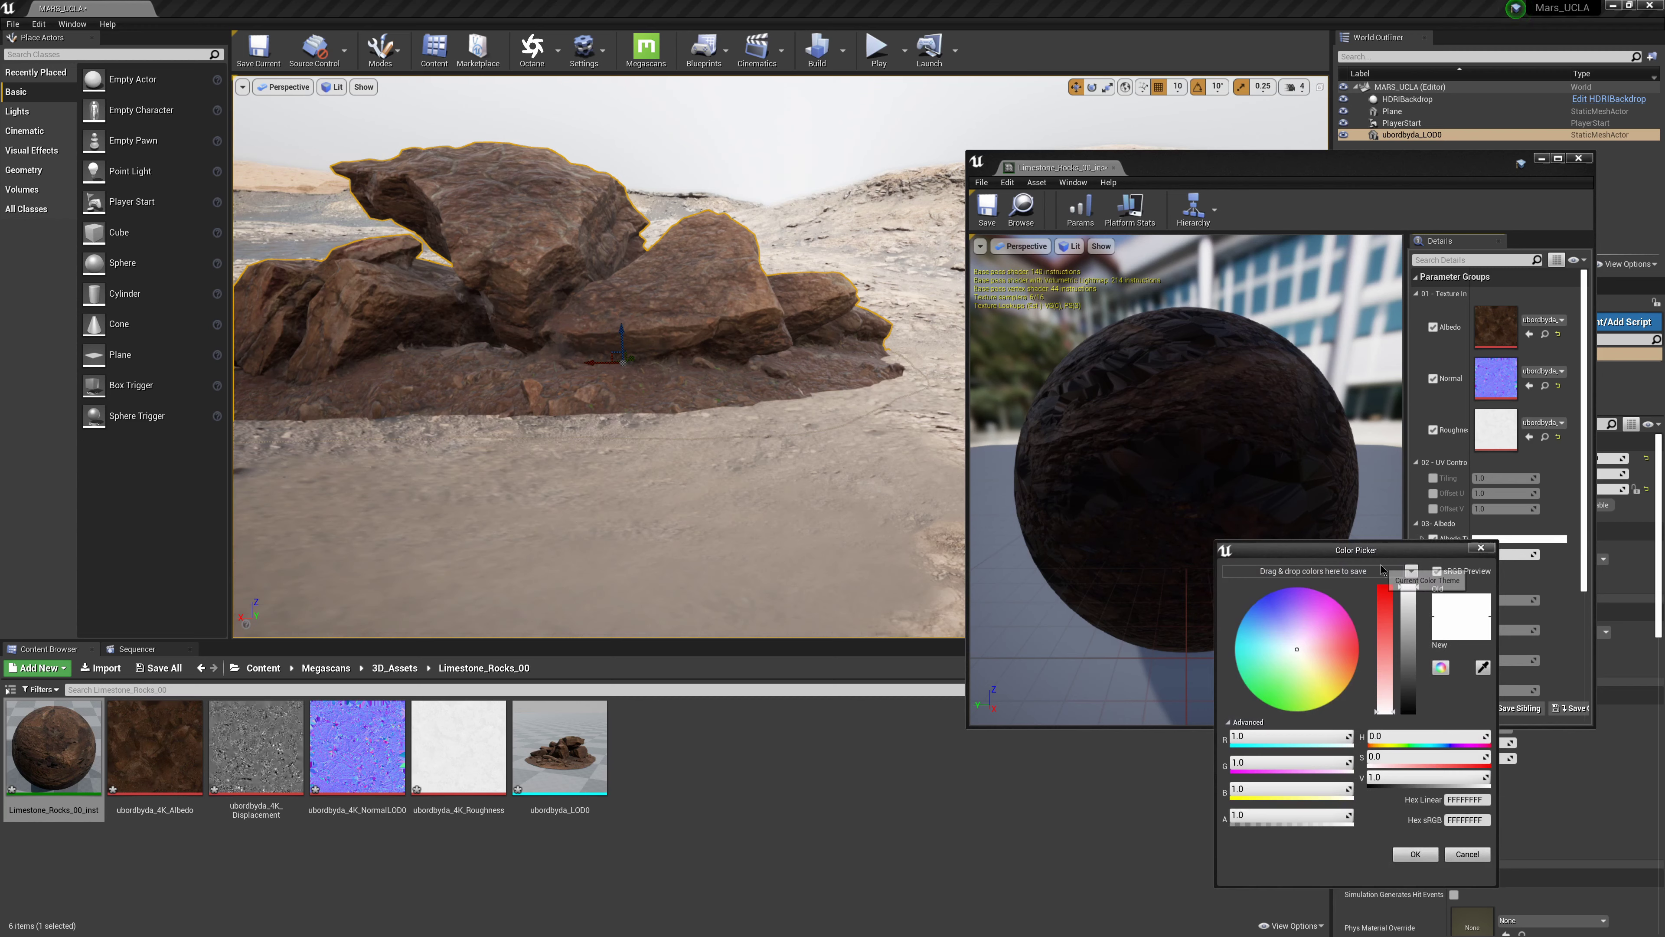
{"action": "left_click_drag", "start_coordinate": [1381, 546], "coordinate": [1213, 82]}
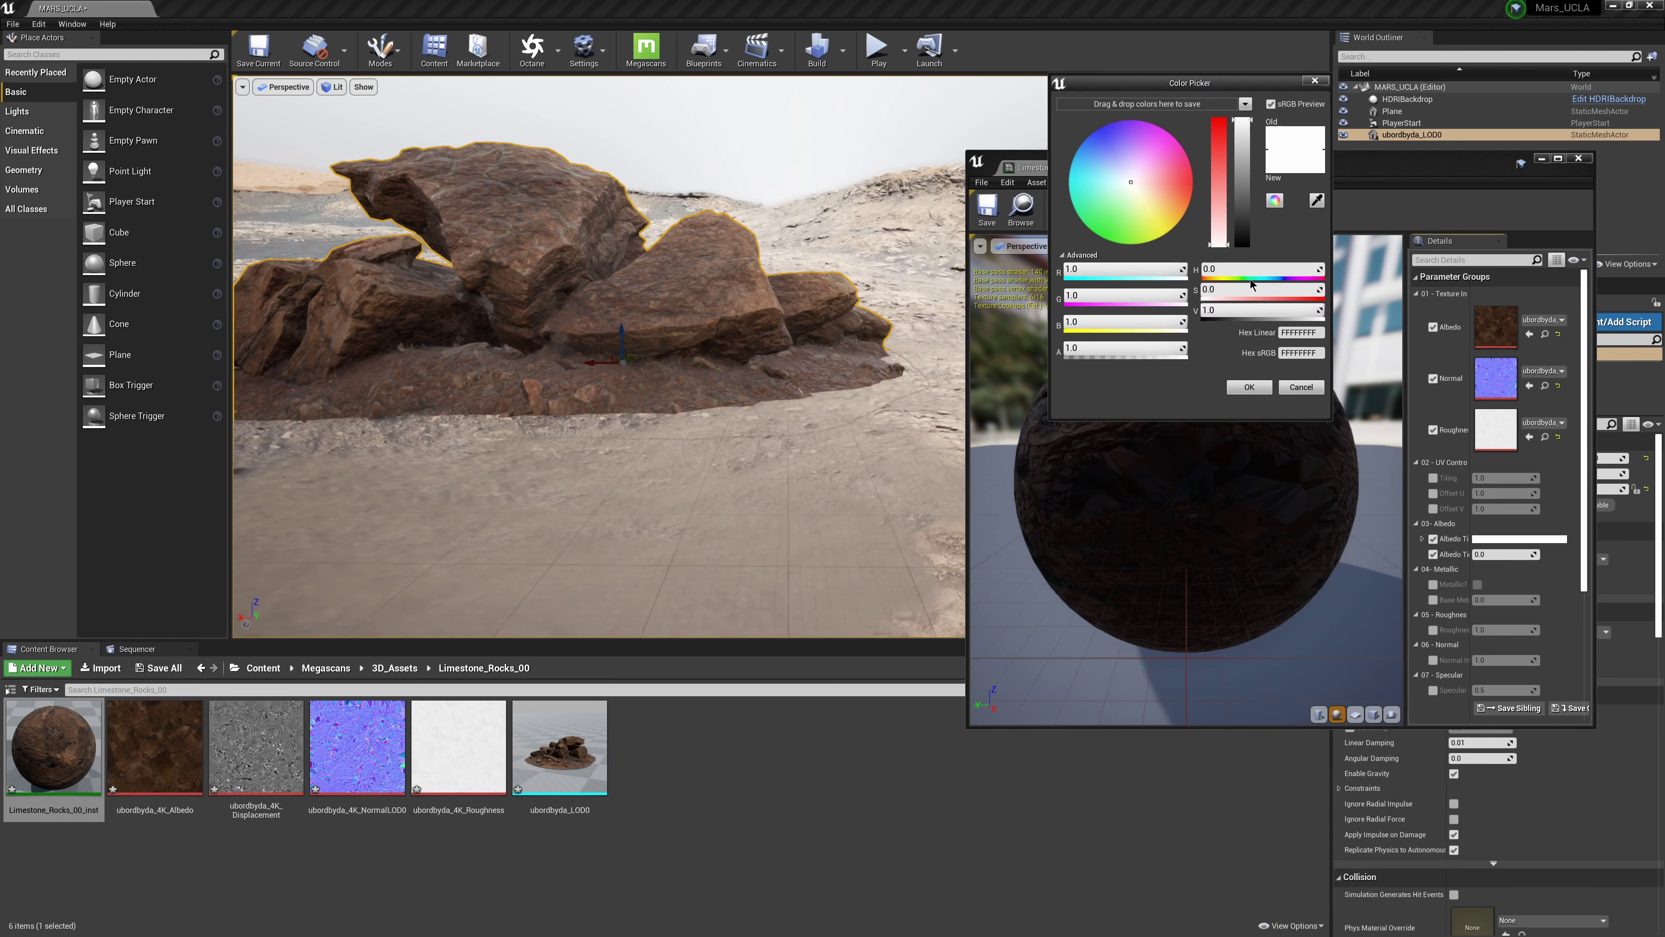
{"action": "left_click", "coordinate": [1316, 201]}
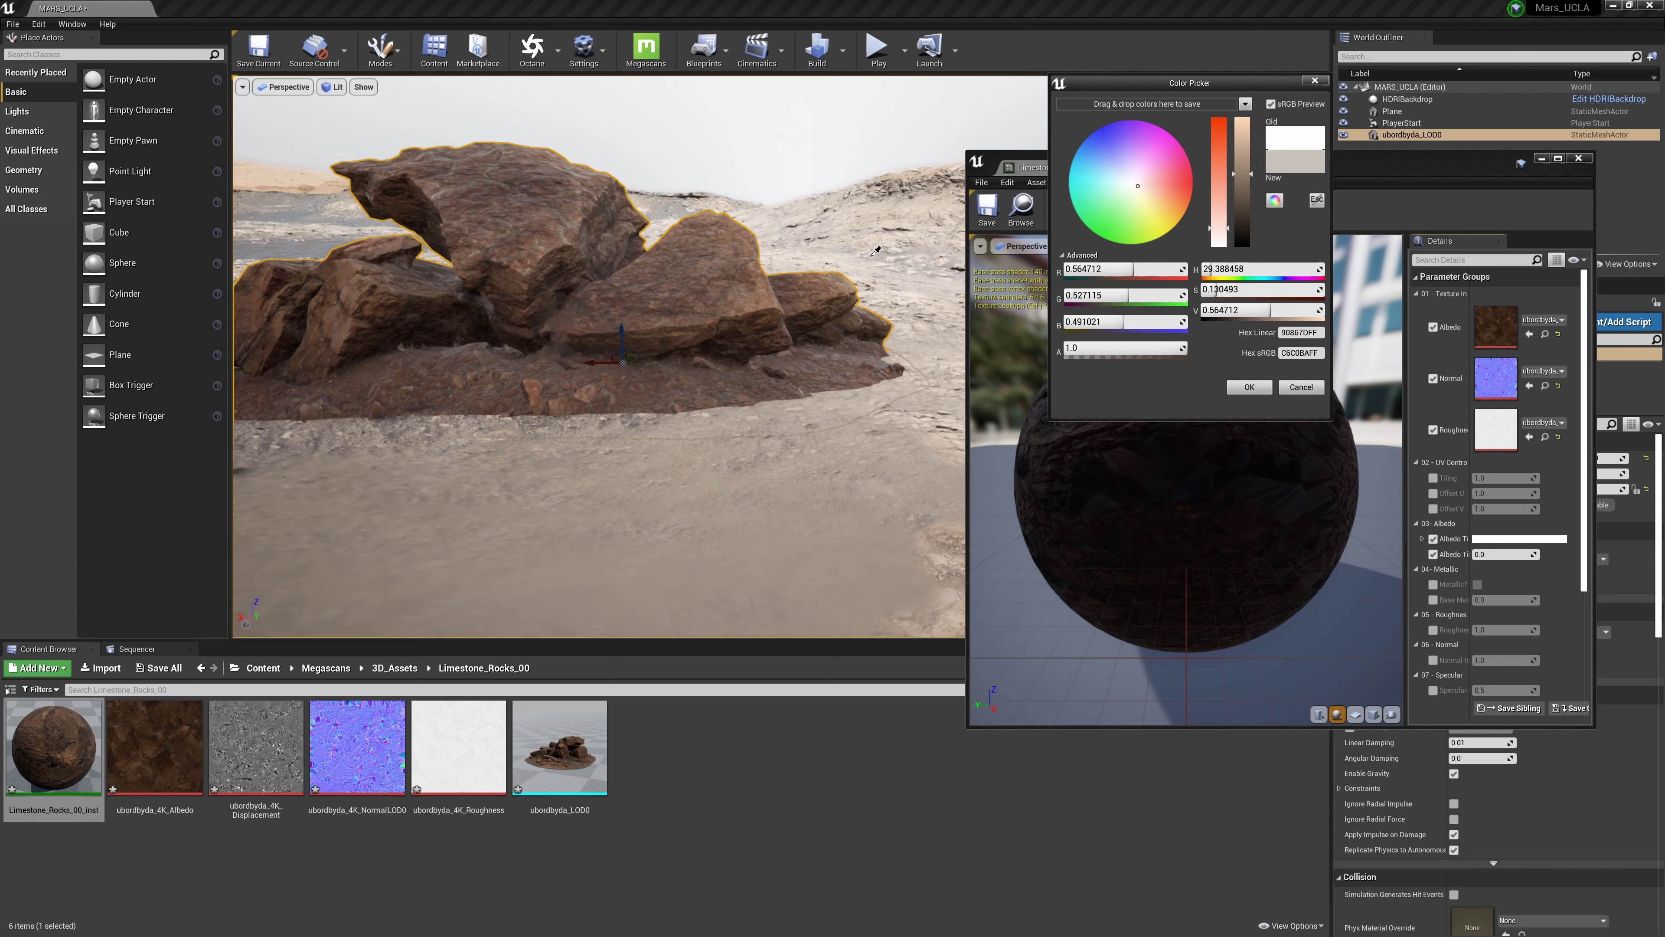
{"action": "left_click", "coordinate": [874, 251]}
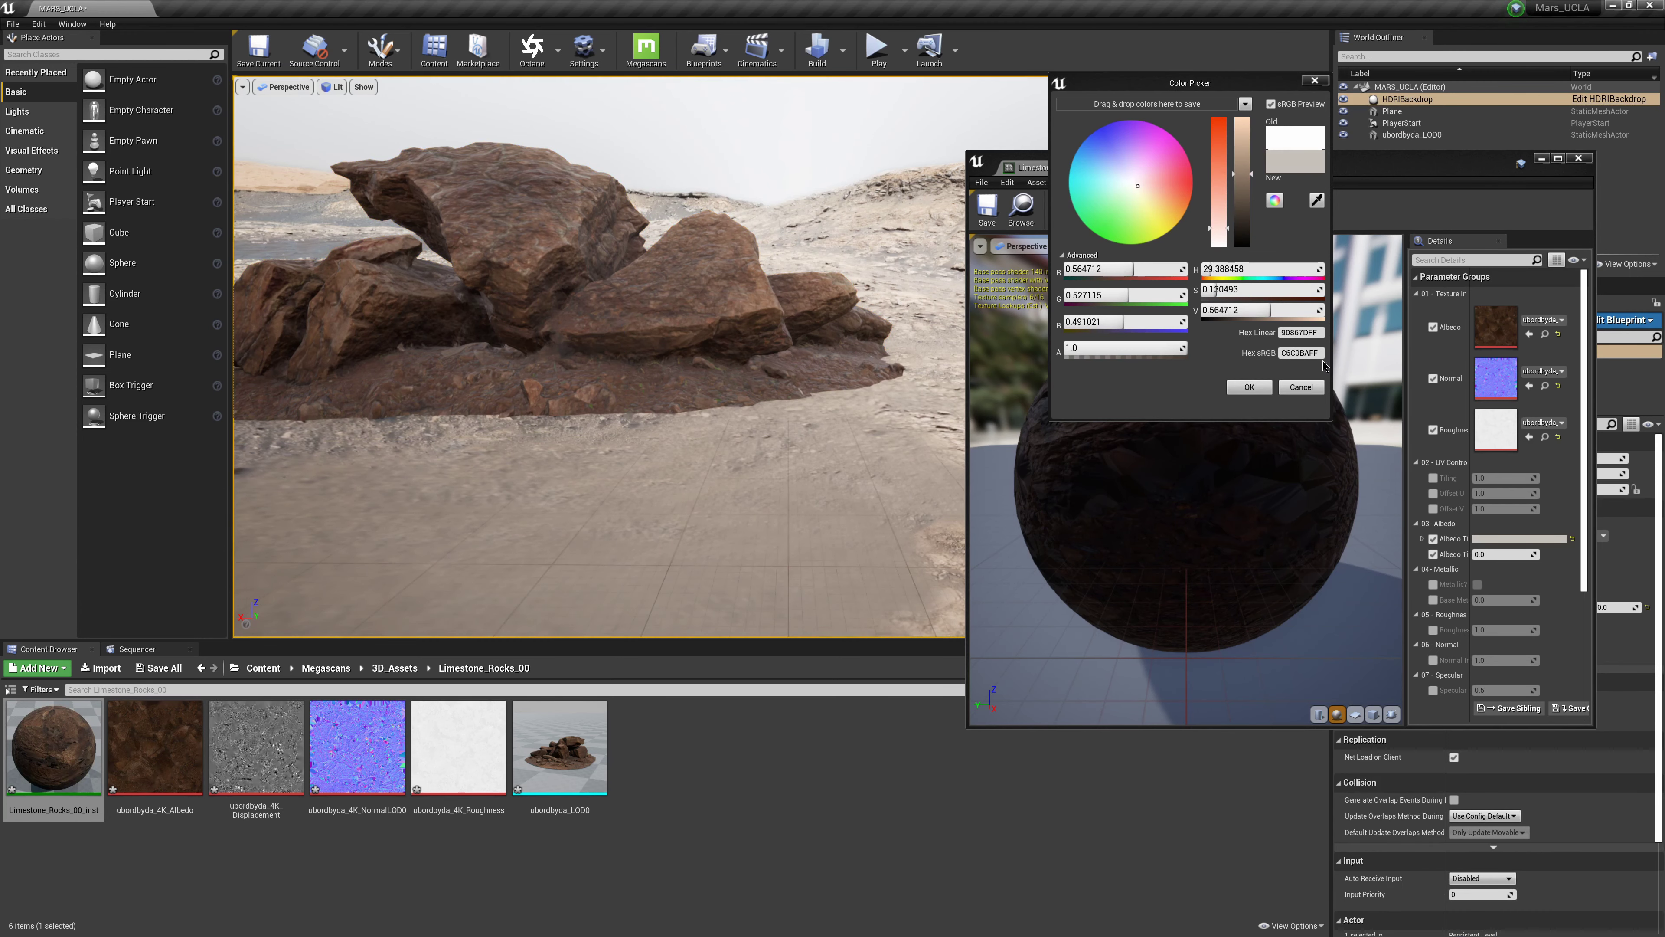
{"action": "left_click", "coordinate": [1248, 386]}
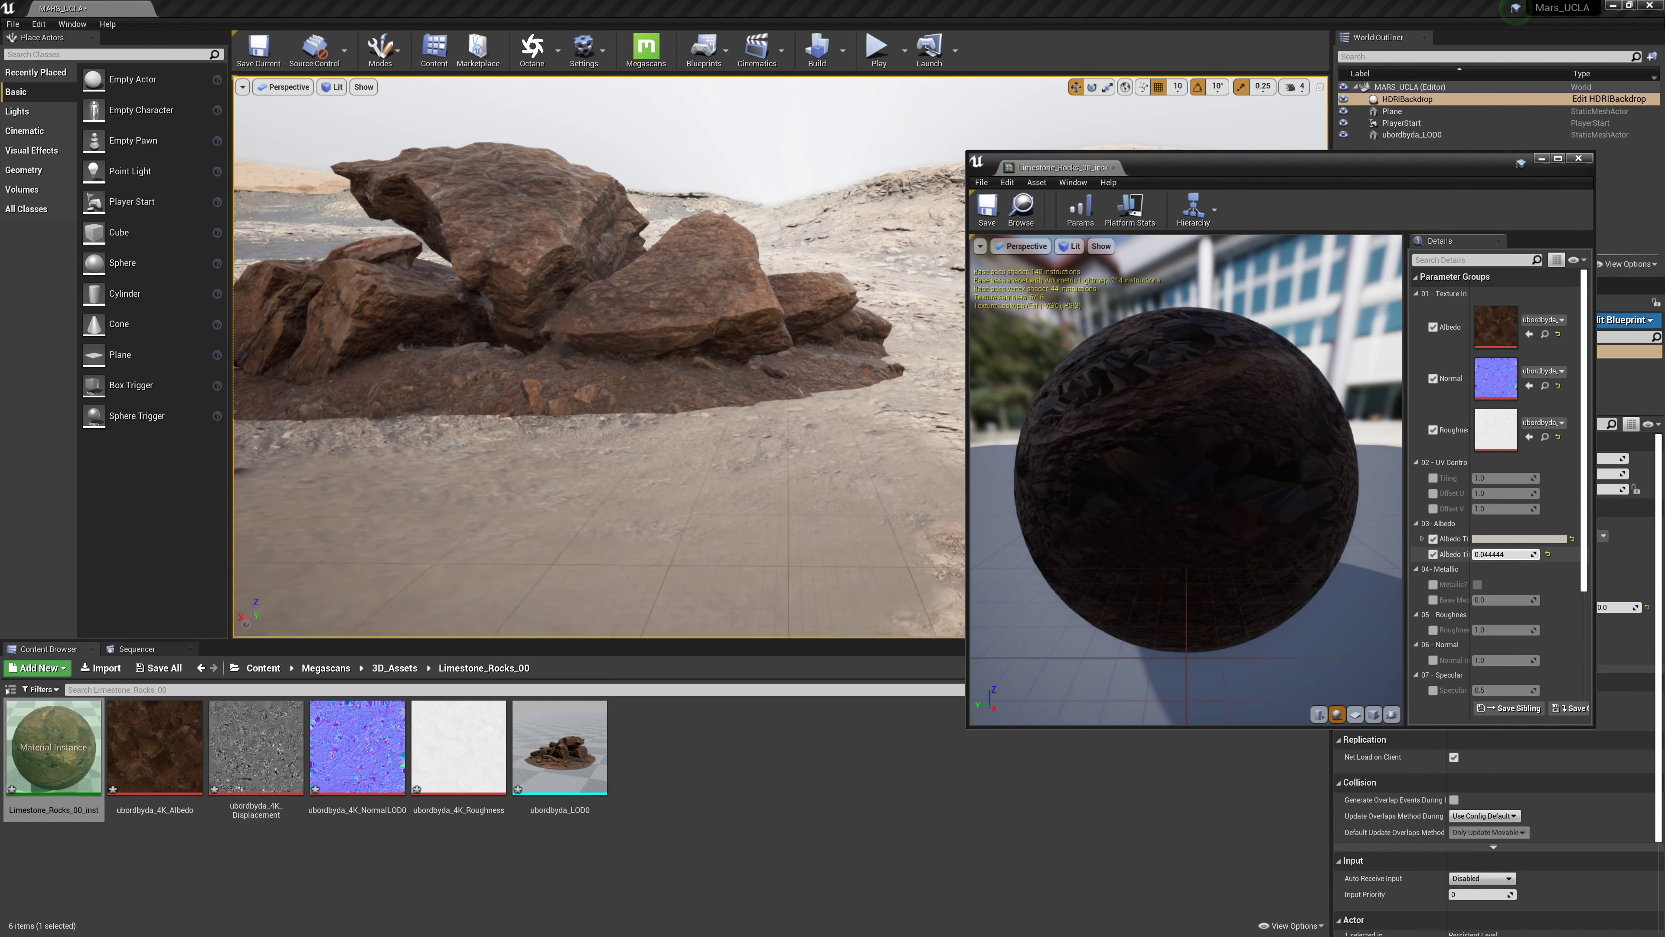
{"action": "left_click_drag", "start_coordinate": [1480, 555], "coordinate": [1532, 554]}
{"action": "left_click_drag", "start_coordinate": [1295, 158], "coordinate": [1241, 510]}
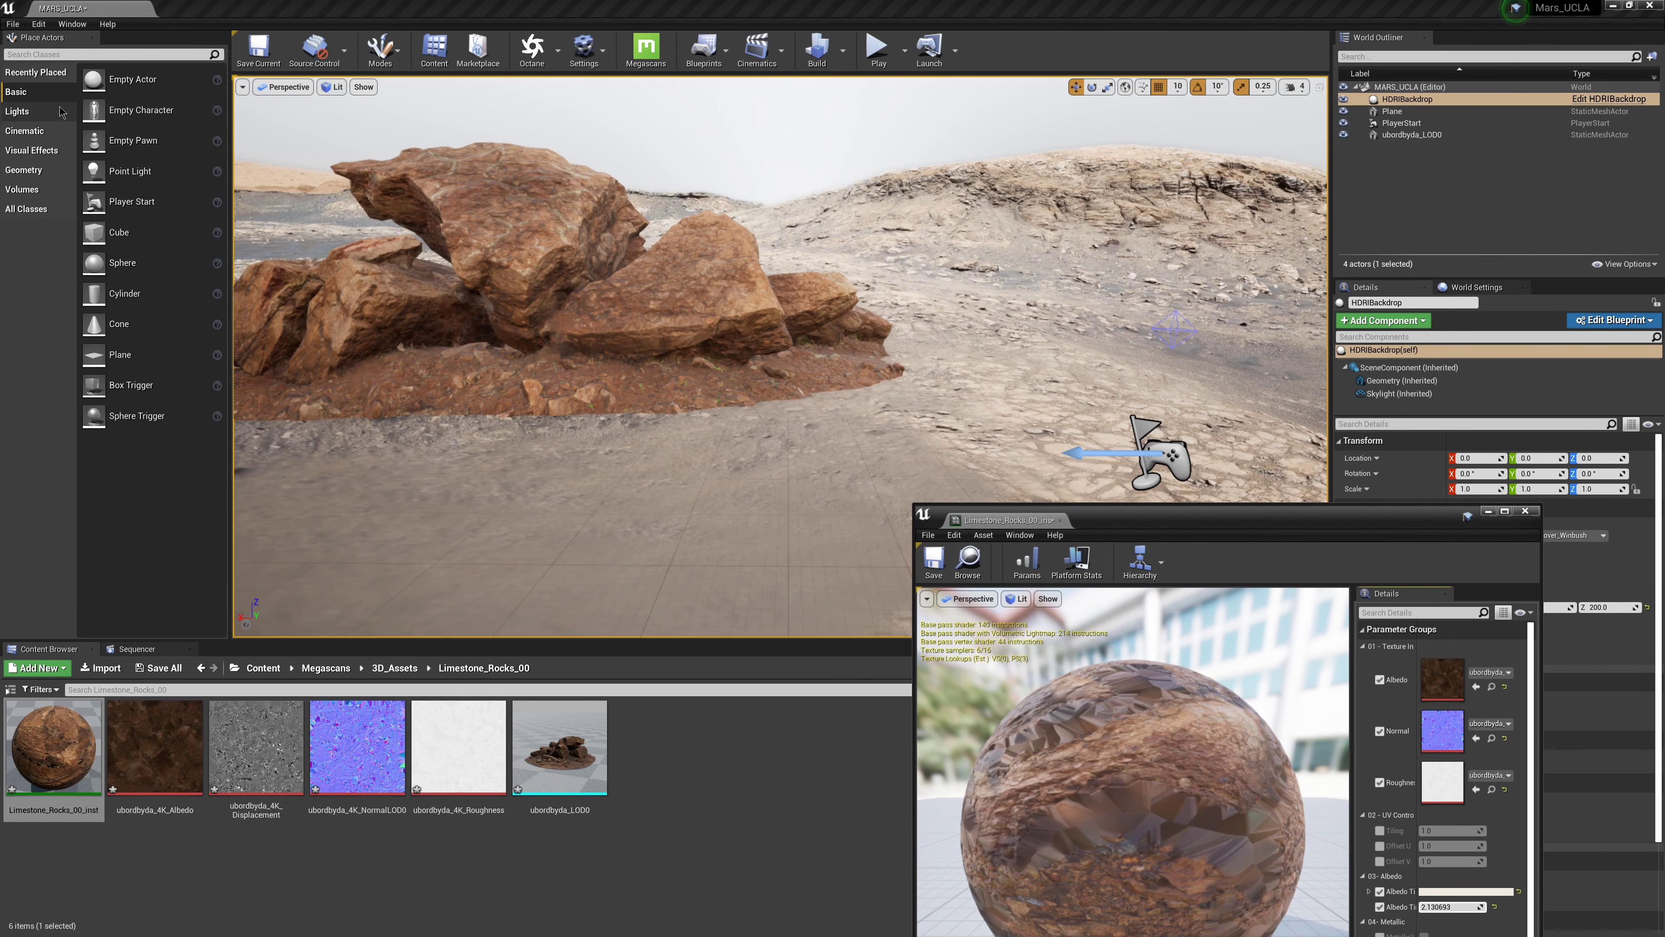
- Place a Directional Light on the ground in front of the rocks and close the material instance editor
{"action": "left_click", "coordinate": [7, 113]}
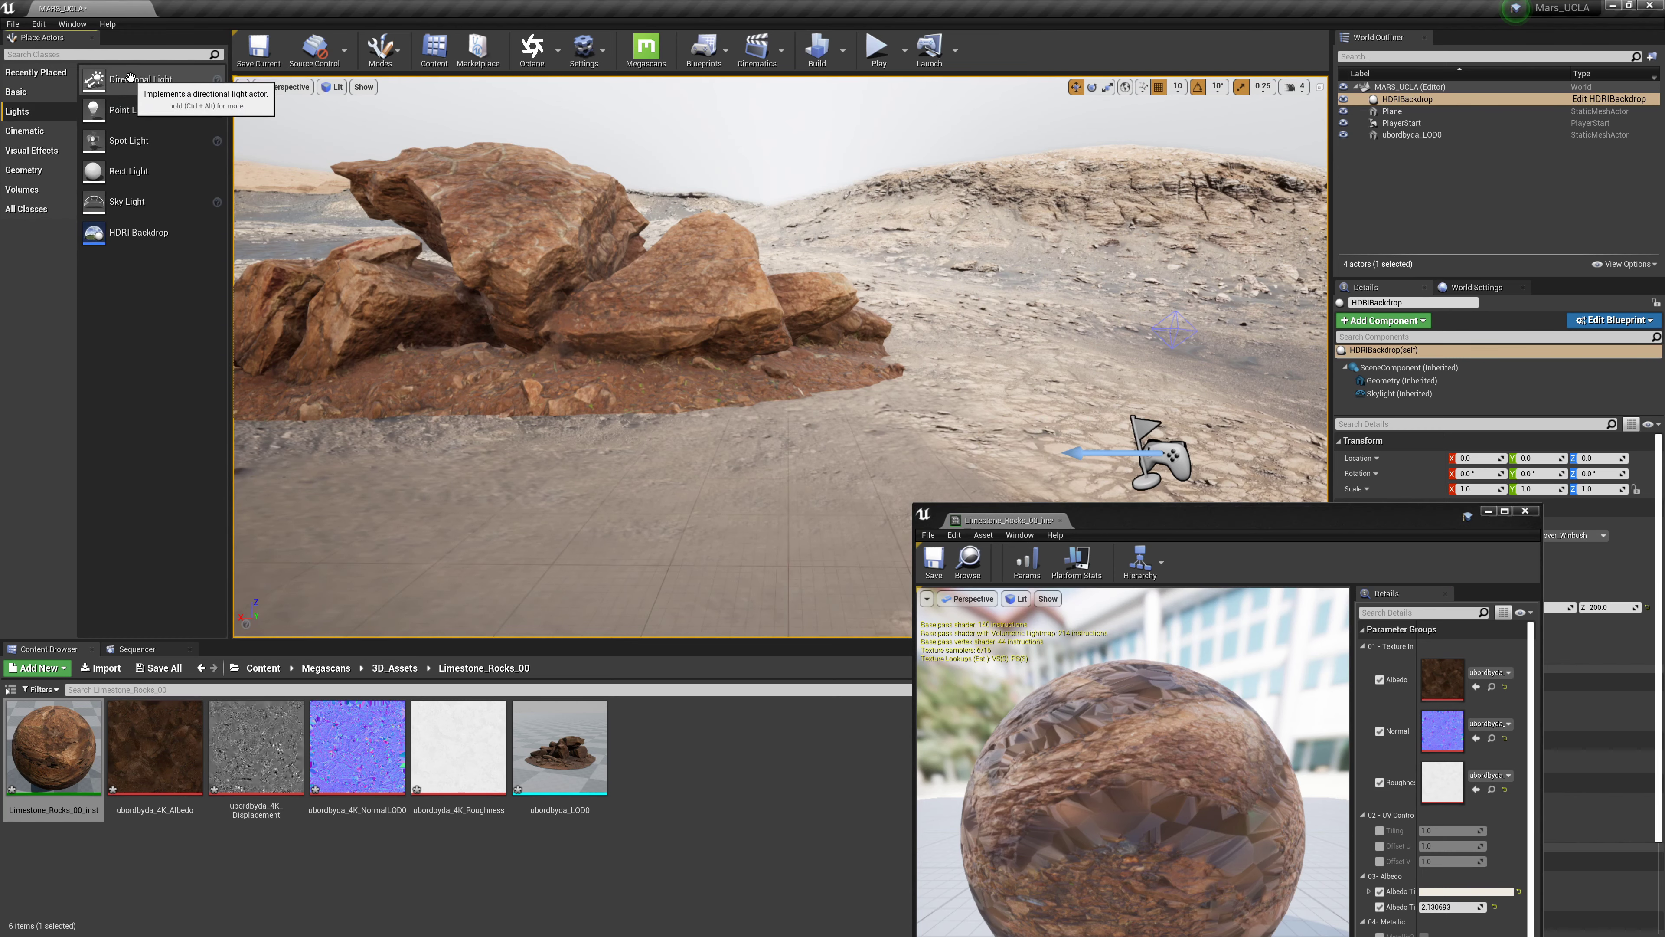
{"action": "left_click_drag", "start_coordinate": [105, 80], "coordinate": [774, 453]}
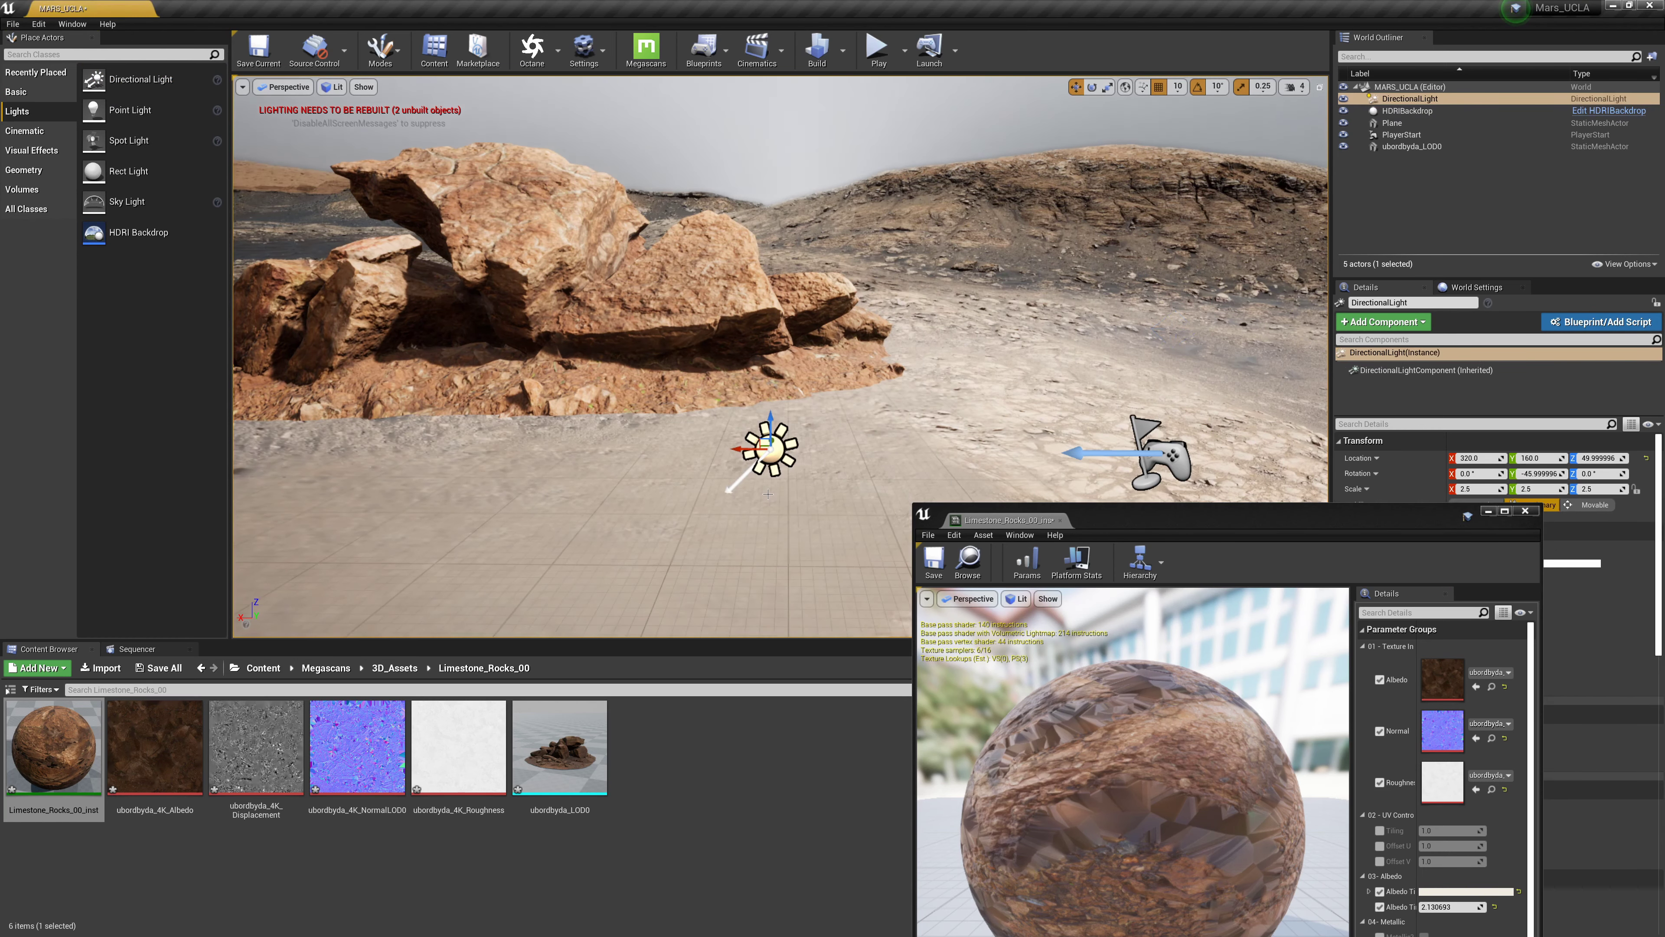
{"action": "left_click_drag", "start_coordinate": [1209, 518], "coordinate": [993, 523]}
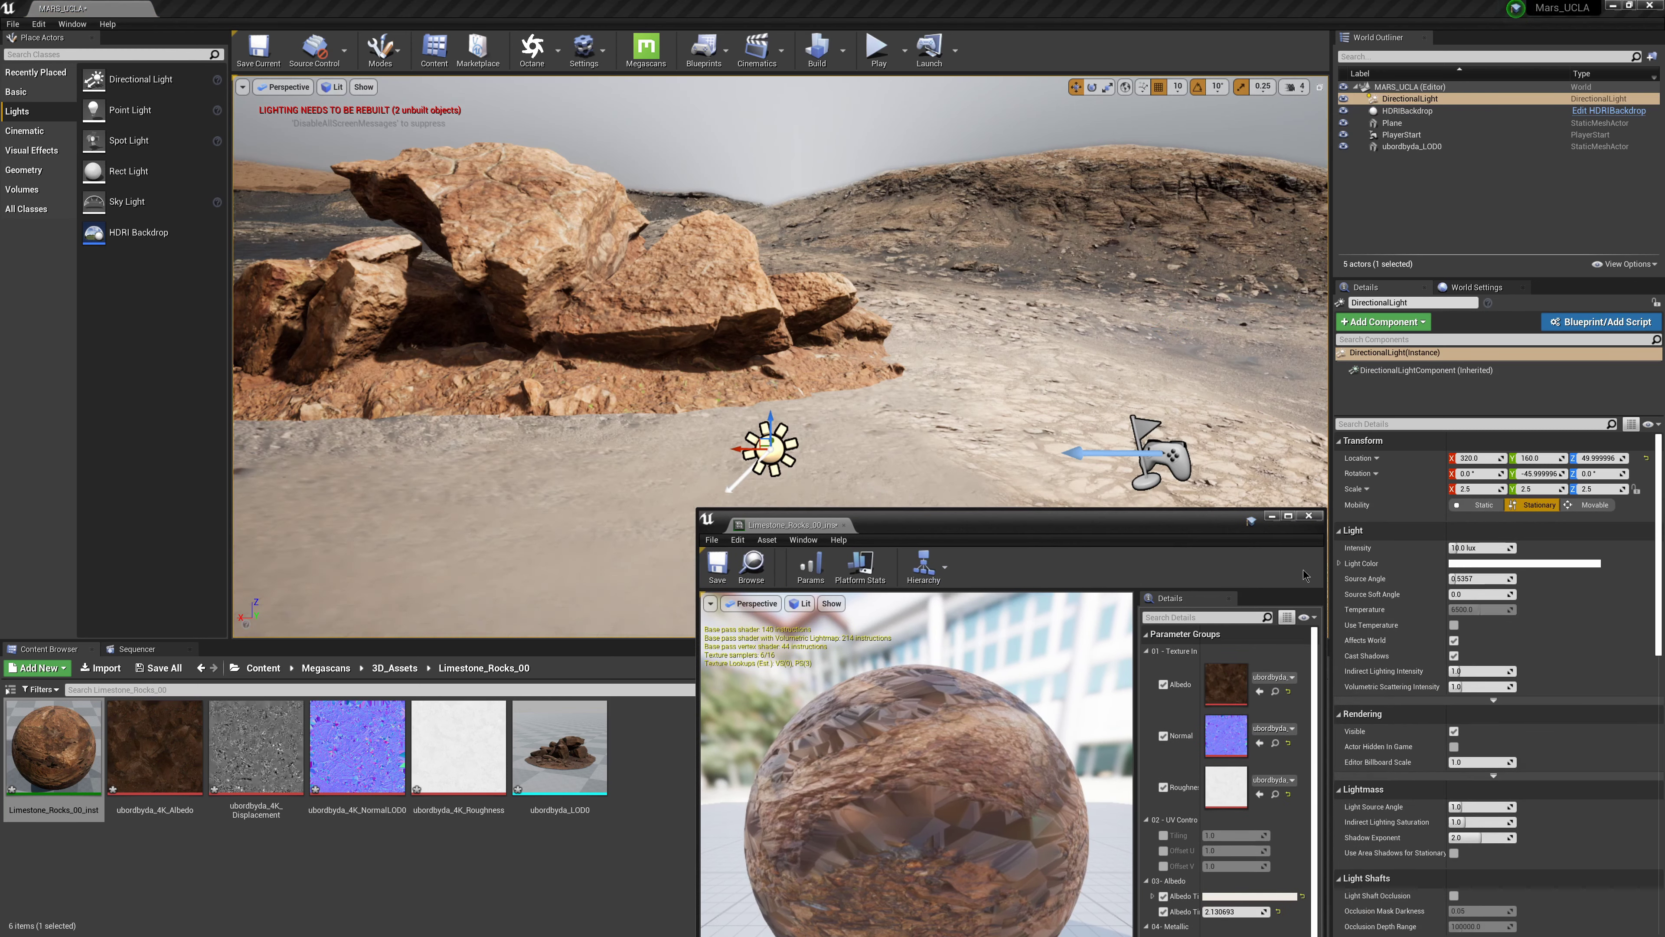
{"action": "left_click", "coordinate": [1309, 516]}
- Set the directional light's location to 0 in X, Y and Z
{"action": "left_click", "coordinate": [1366, 461]}
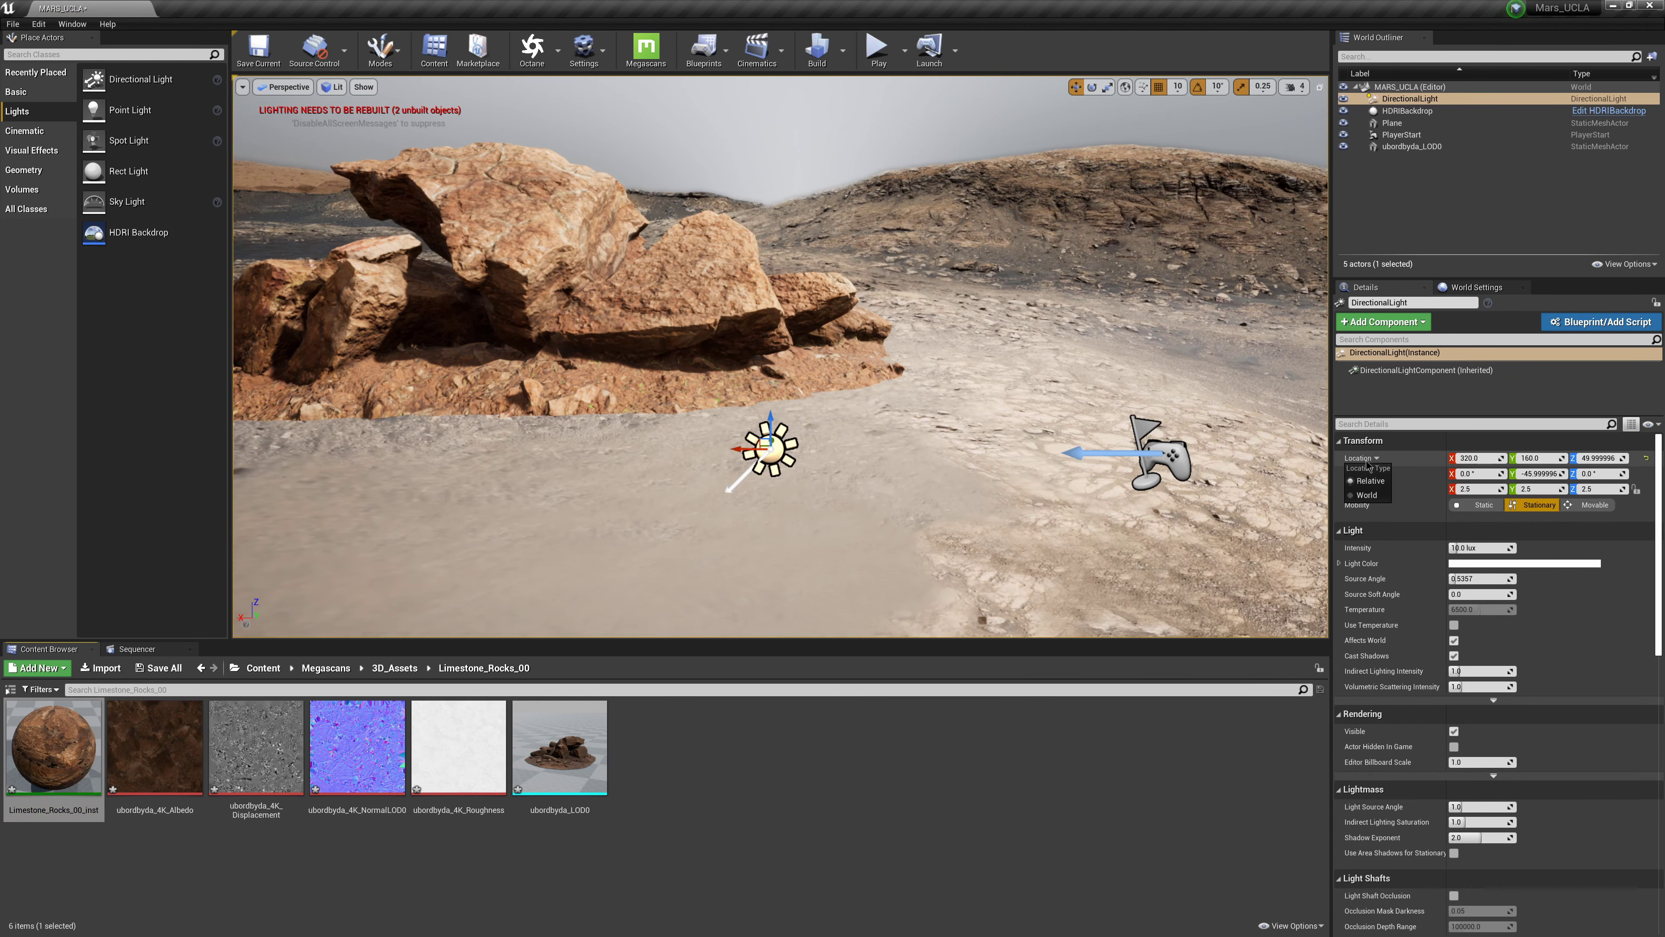
{"action": "left_click", "coordinate": [1467, 458]}
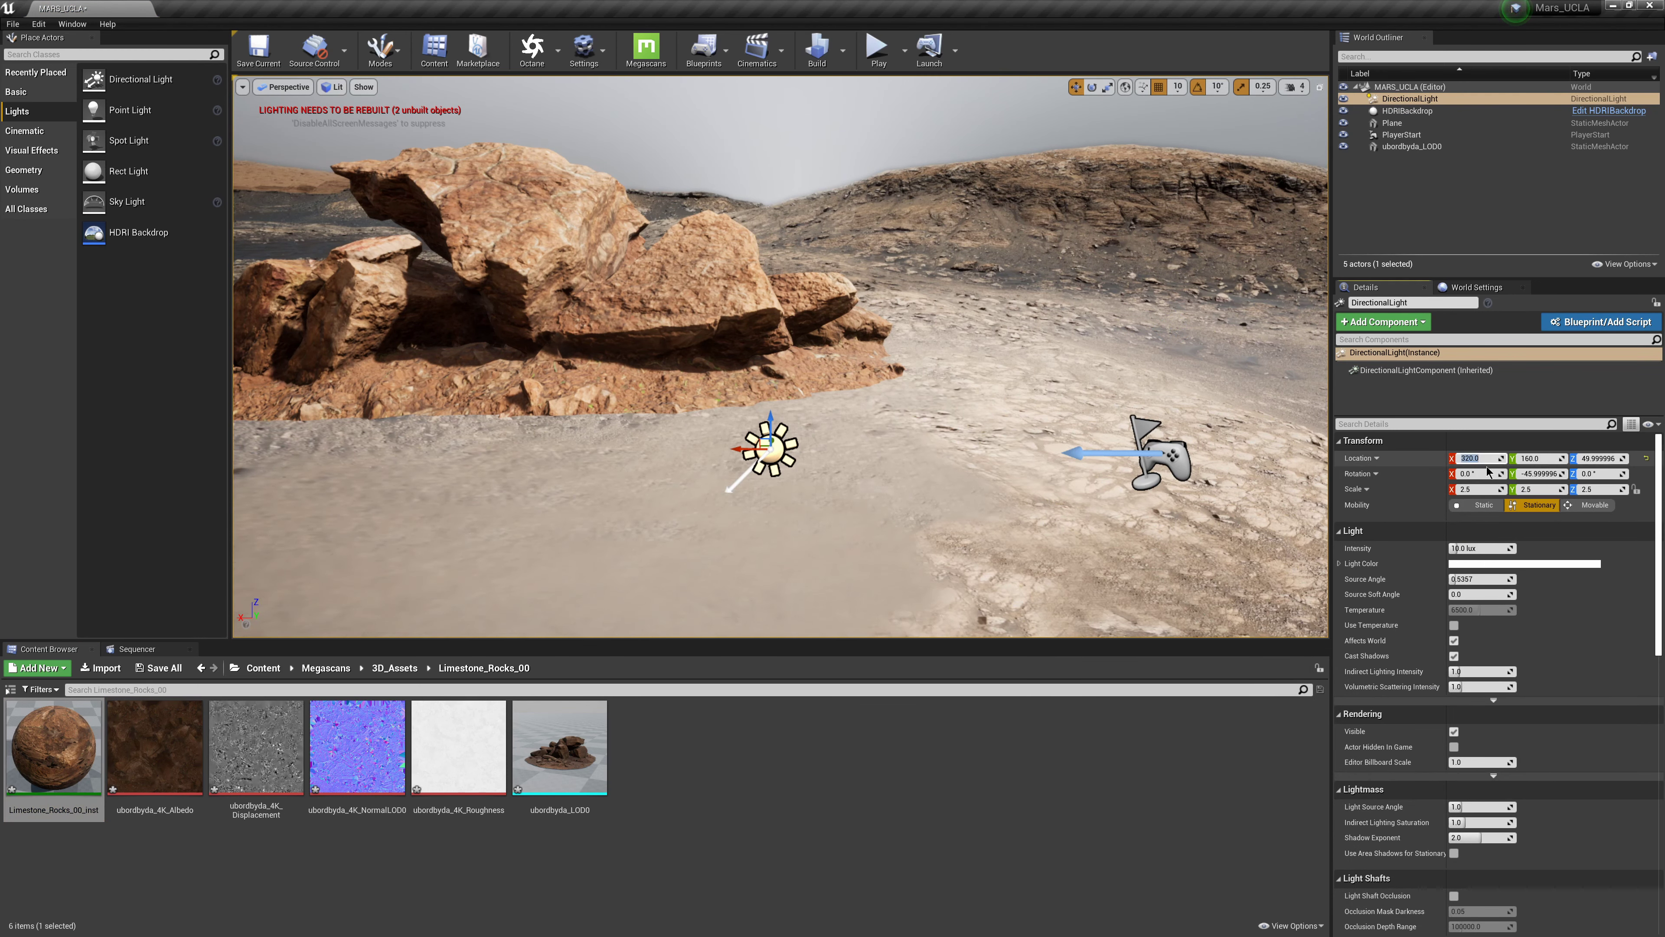
{"action": "type", "text": "0"}
{"action": "key", "text": "Tab"}
{"action": "type", "text": "0"}
{"action": "key", "text": "Tab"}
{"action": "type", "text": "0"}
{"action": "key", "text": "Return"}
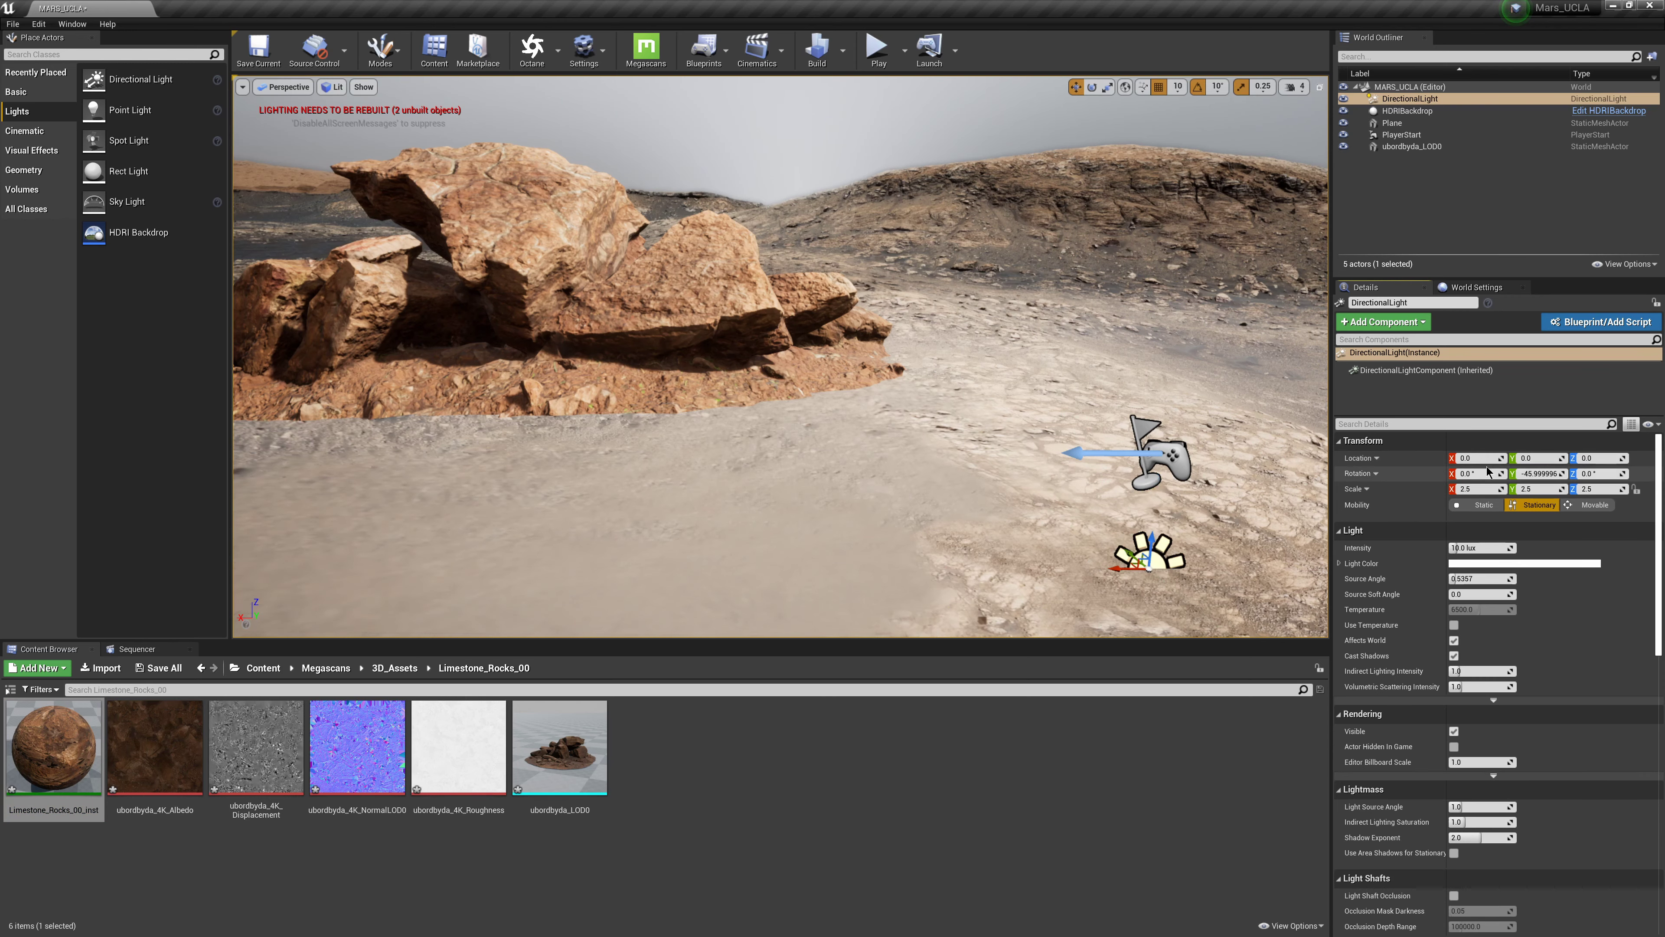
- Zero the directional light's Y rotation, then adjust its rotation to about 168.6° in Y and 328° in Z
{"action": "left_click", "coordinate": [1534, 473]}
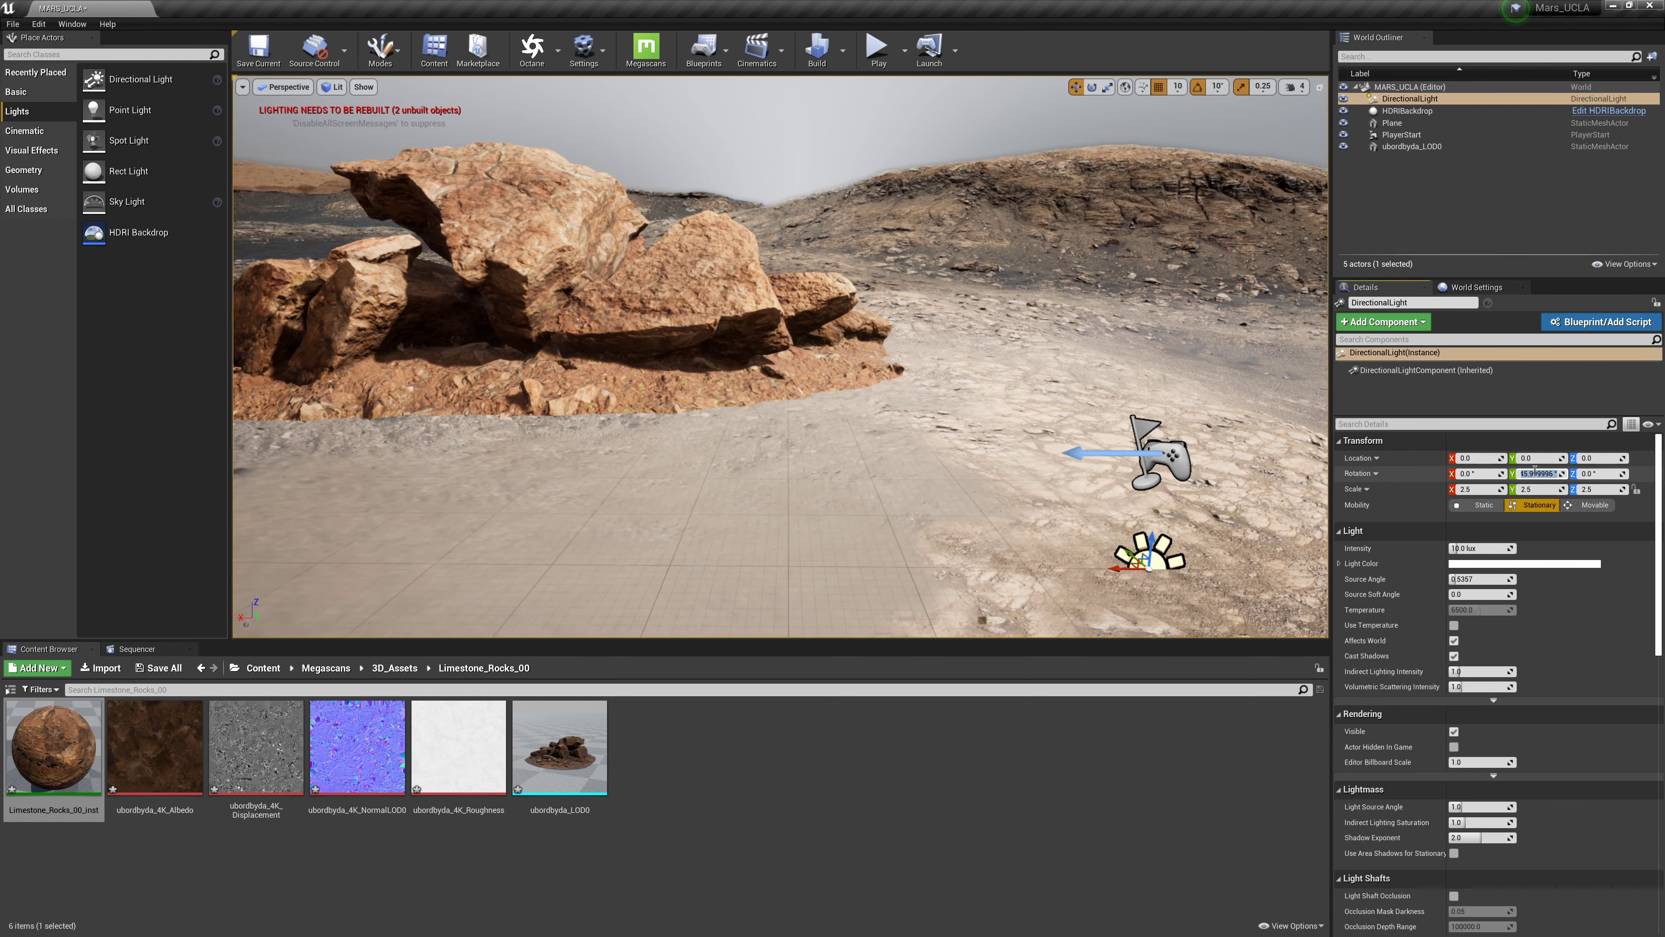
{"action": "type", "text": "0"}
{"action": "key", "text": "Return"}
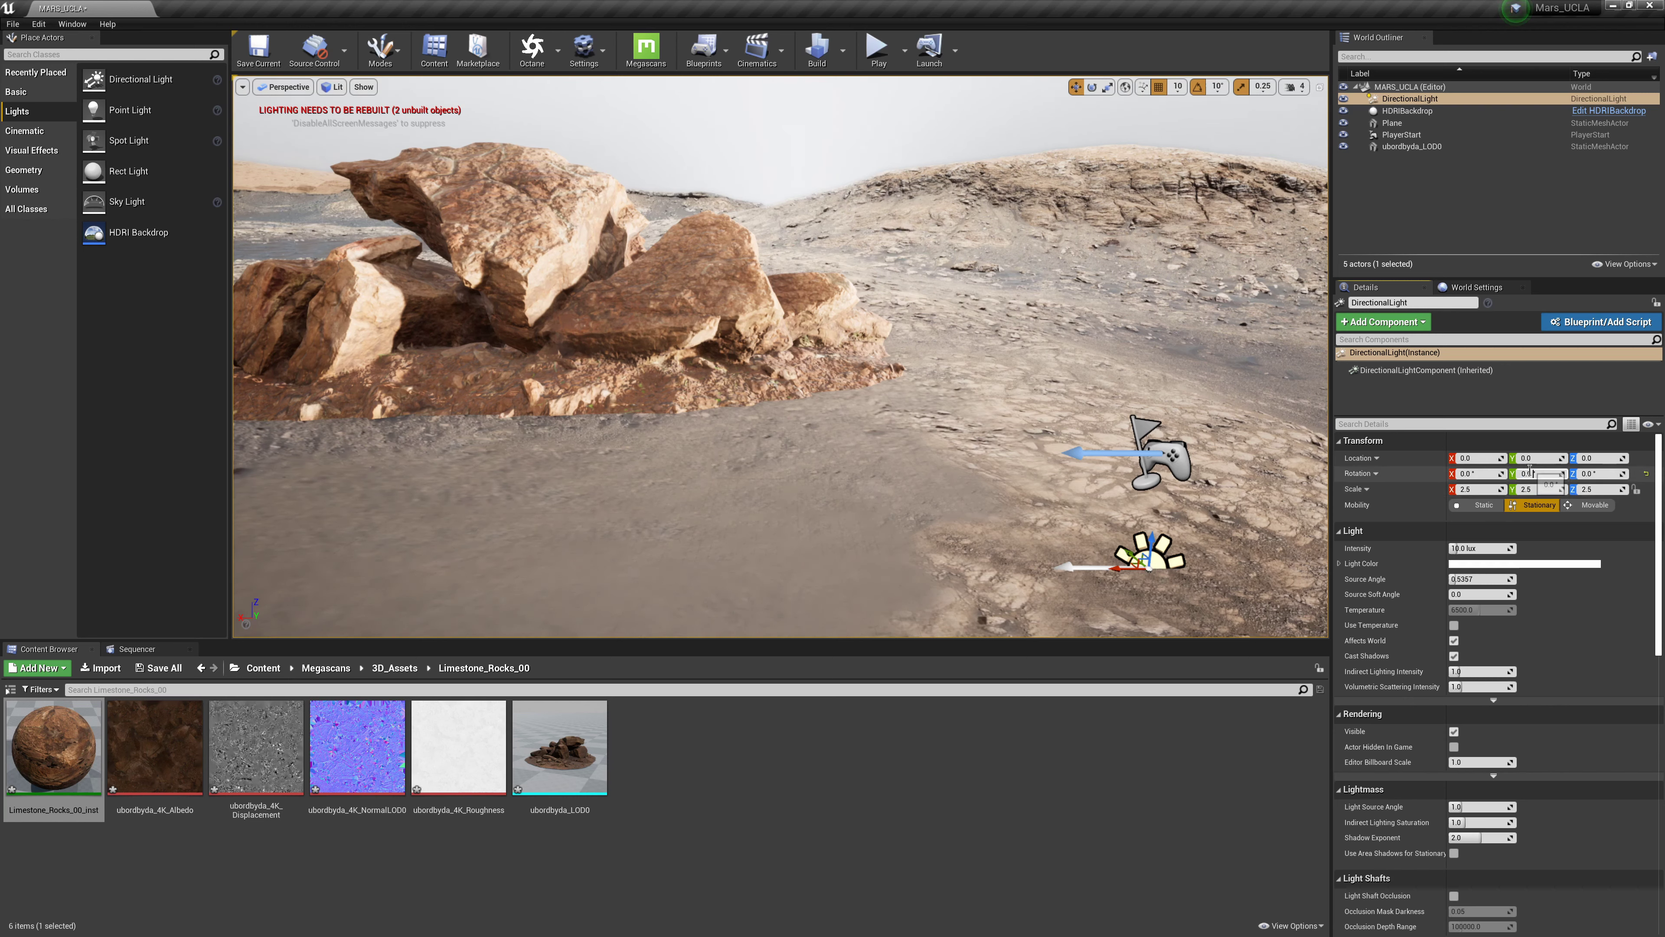
{"action": "left_click", "coordinate": [1388, 486]}
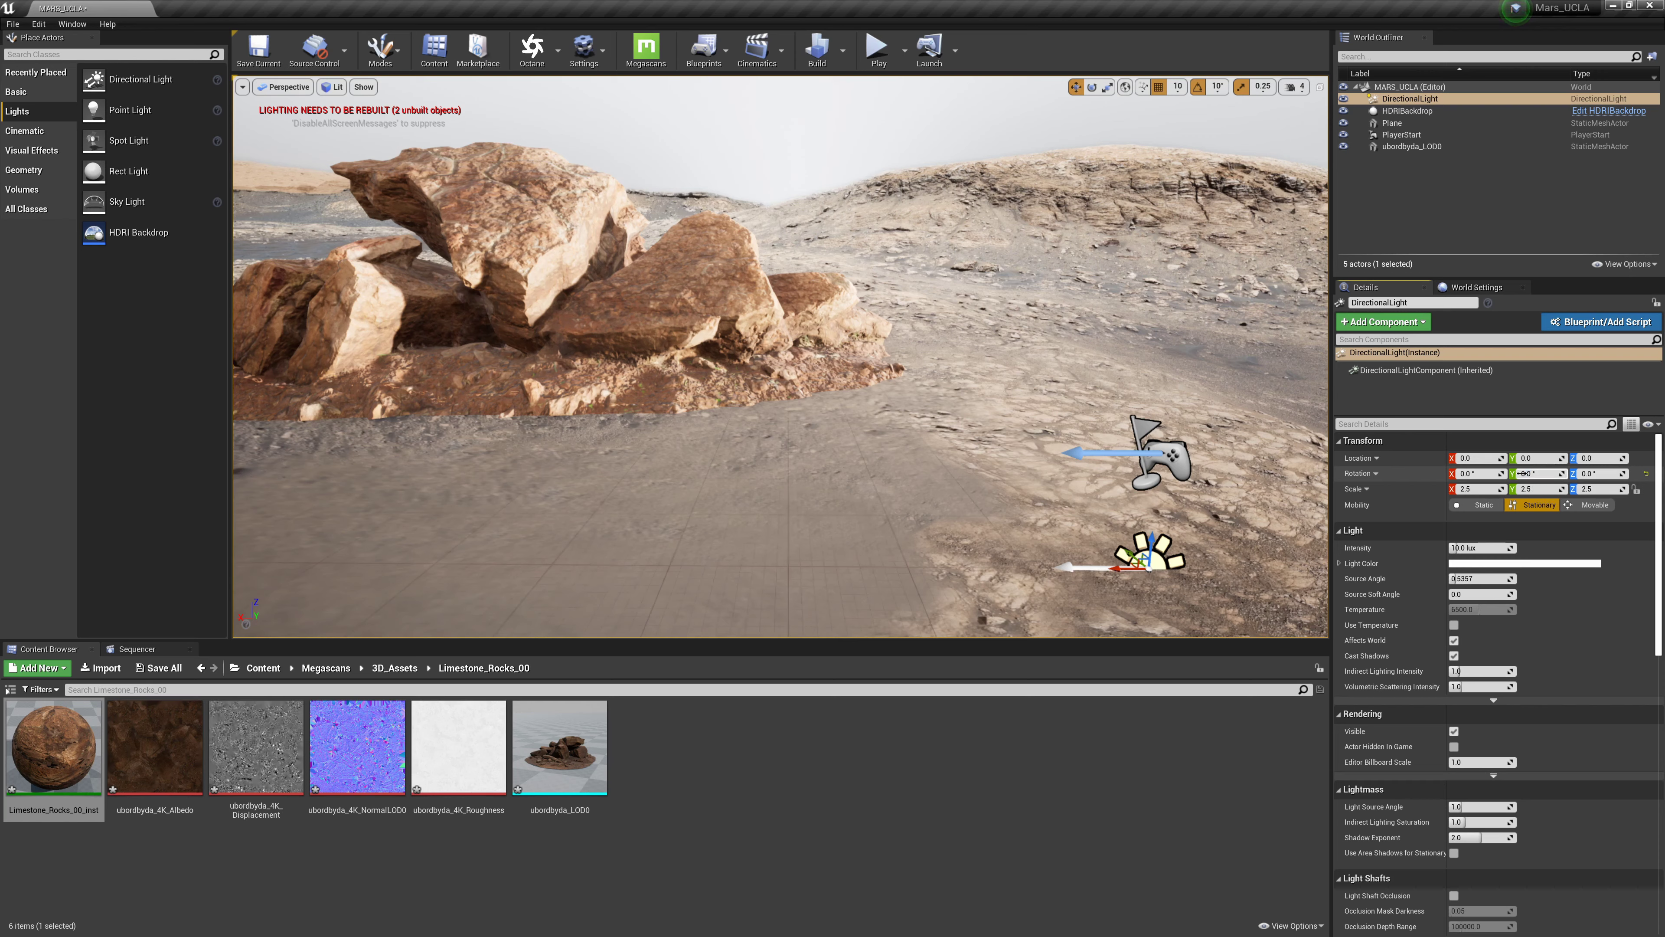
{"action": "mouse_move", "coordinate": [1519, 473]}
{"action": "left_mouse_down"}
{"action": "mouse_move", "coordinate": [1562, 473]}
{"action": "mouse_move", "coordinate": [1540, 473]}
{"action": "left_mouse_up"}
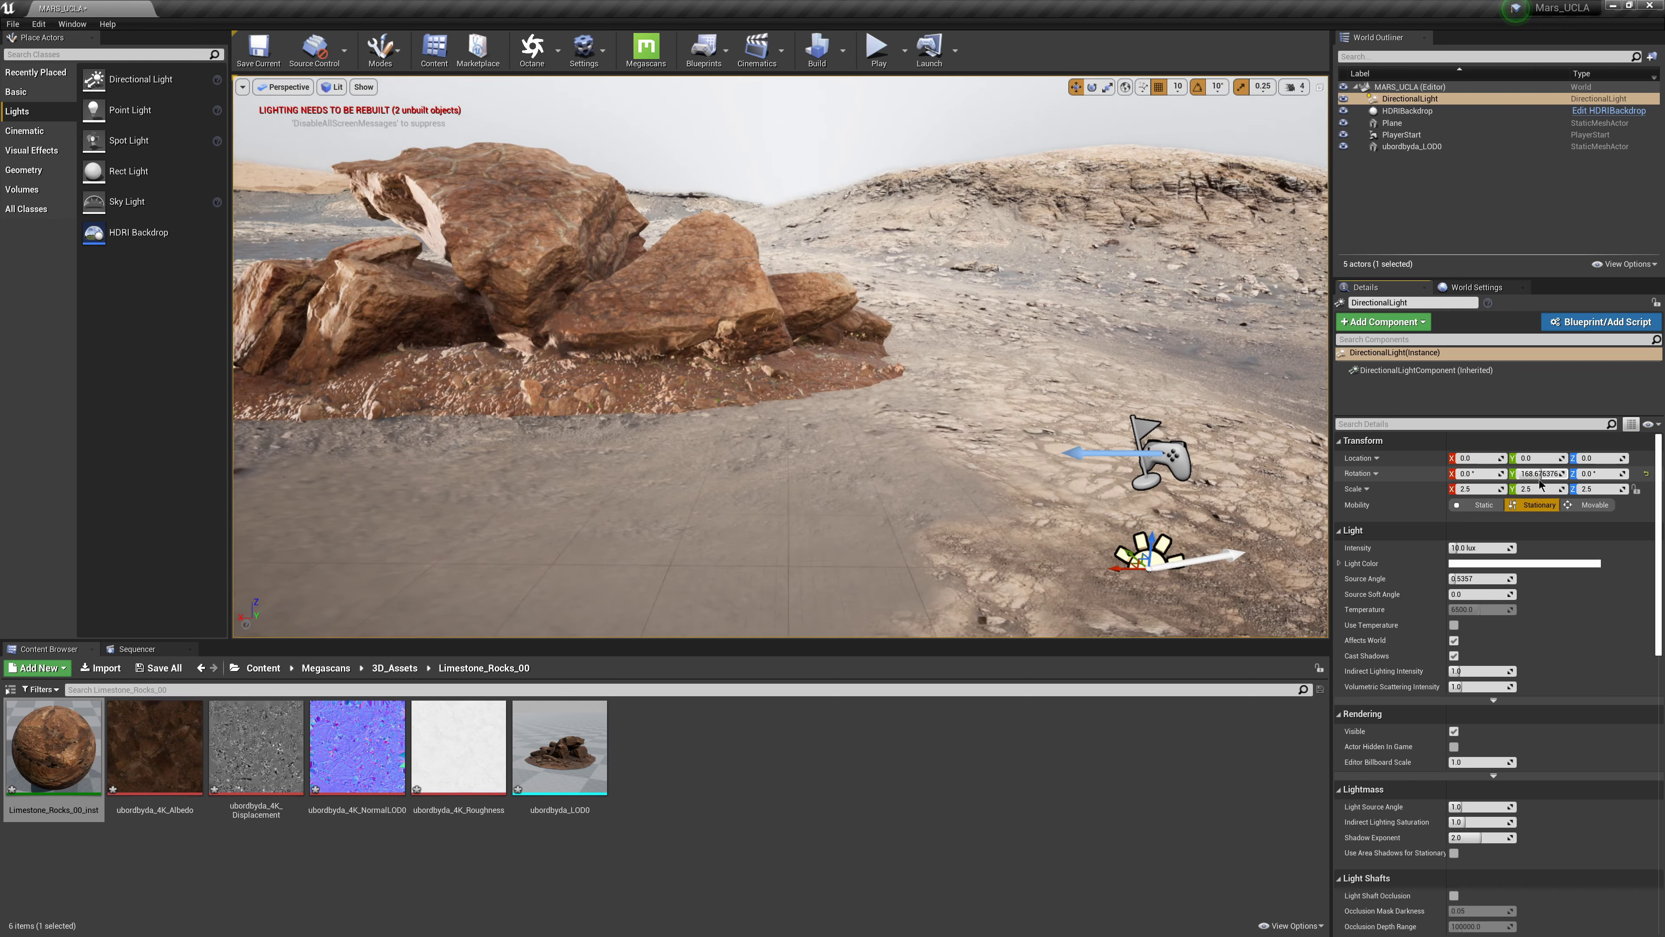
{"action": "mouse_move", "coordinate": [1581, 473]}
{"action": "left_mouse_down"}
{"action": "mouse_move", "coordinate": [1648, 473]}
{"action": "mouse_move", "coordinate": [1600, 473]}
{"action": "left_mouse_up"}
- Lower the limestone rock formation into the ground to Z -40
{"action": "scroll", "coordinate": [660, 218], "scroll_direction": "down", "scroll_amount": 5}
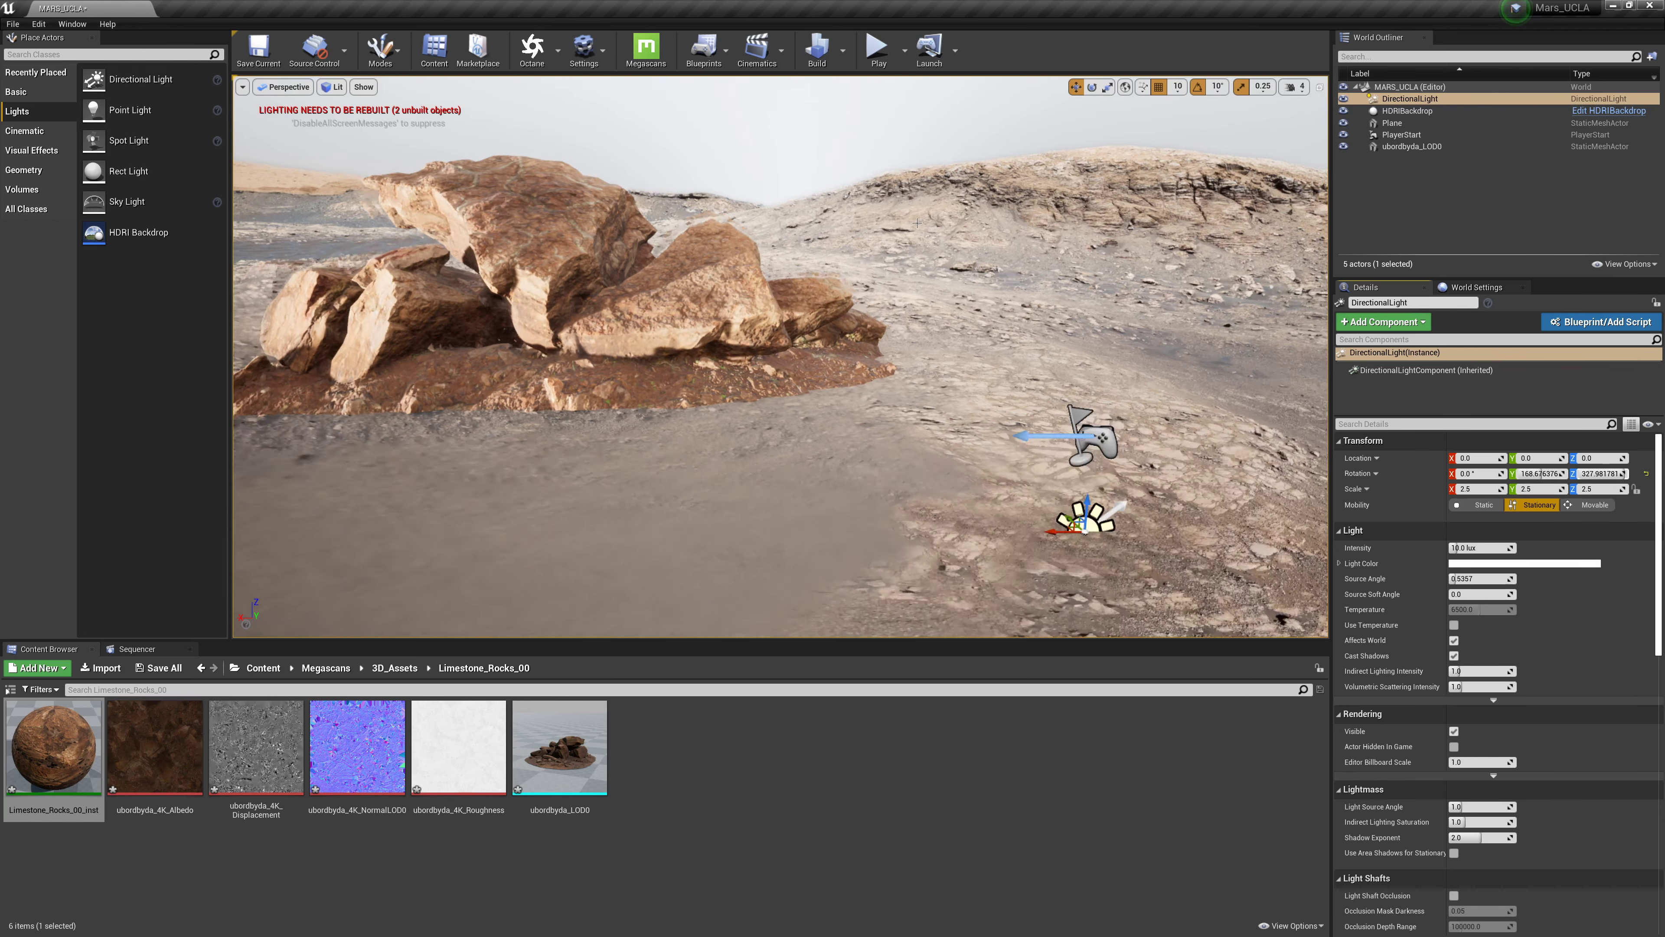
{"action": "scroll", "coordinate": [715, 344], "scroll_direction": "up", "scroll_amount": 5}
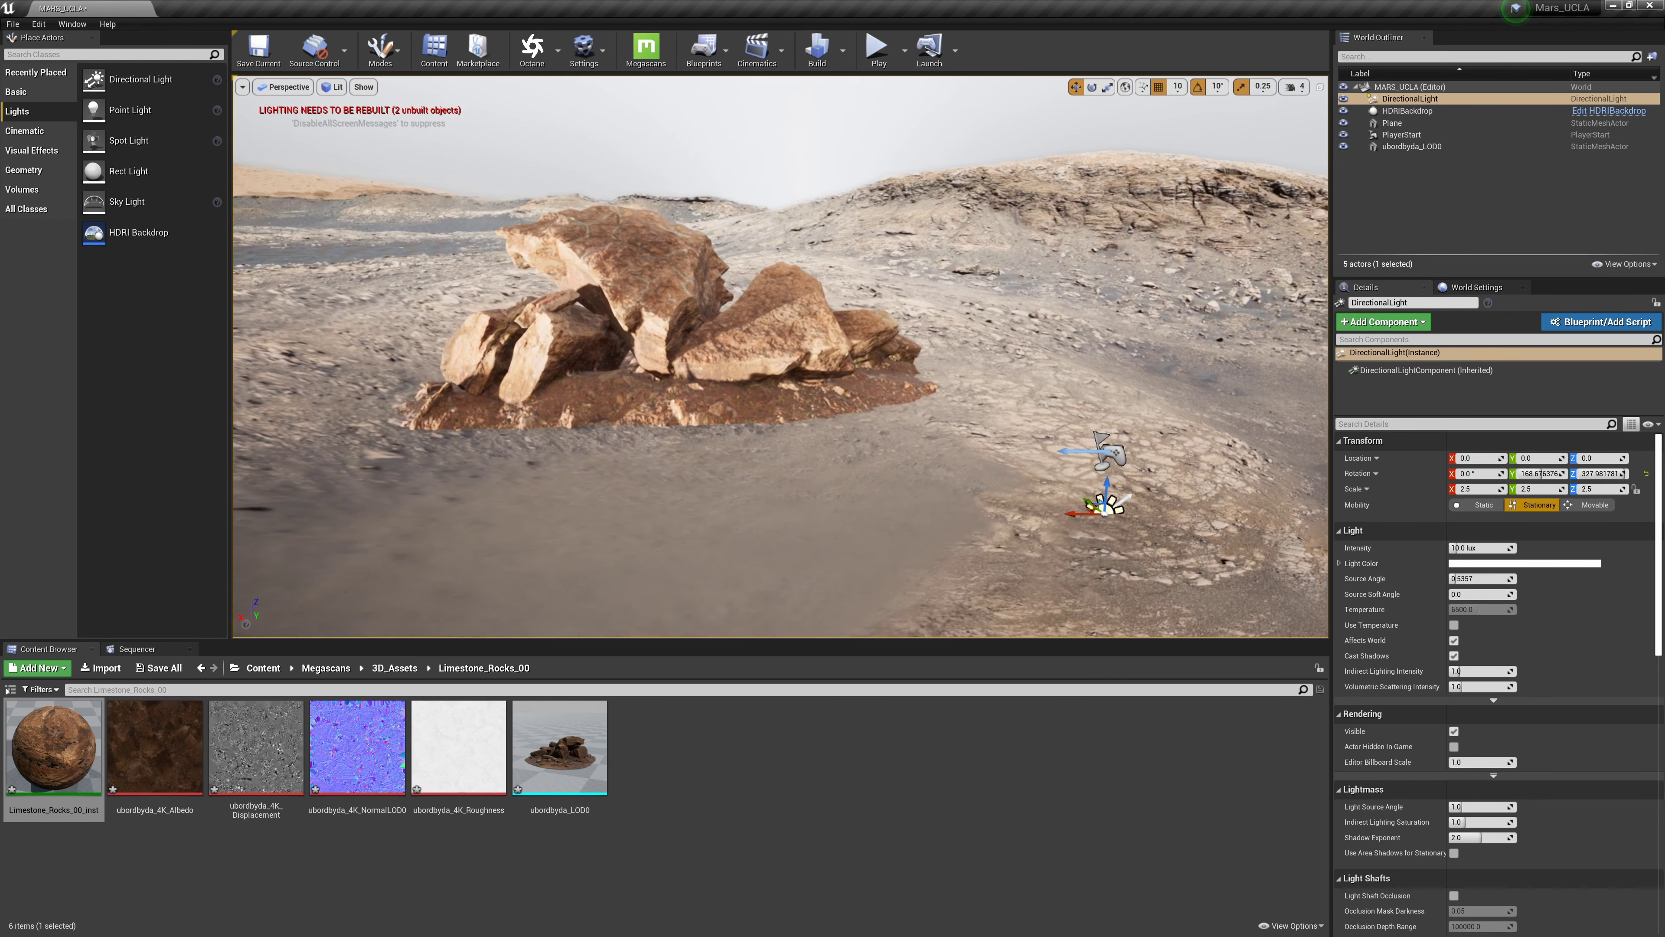
{"action": "scroll", "coordinate": [757, 343], "scroll_direction": "up", "scroll_amount": 3}
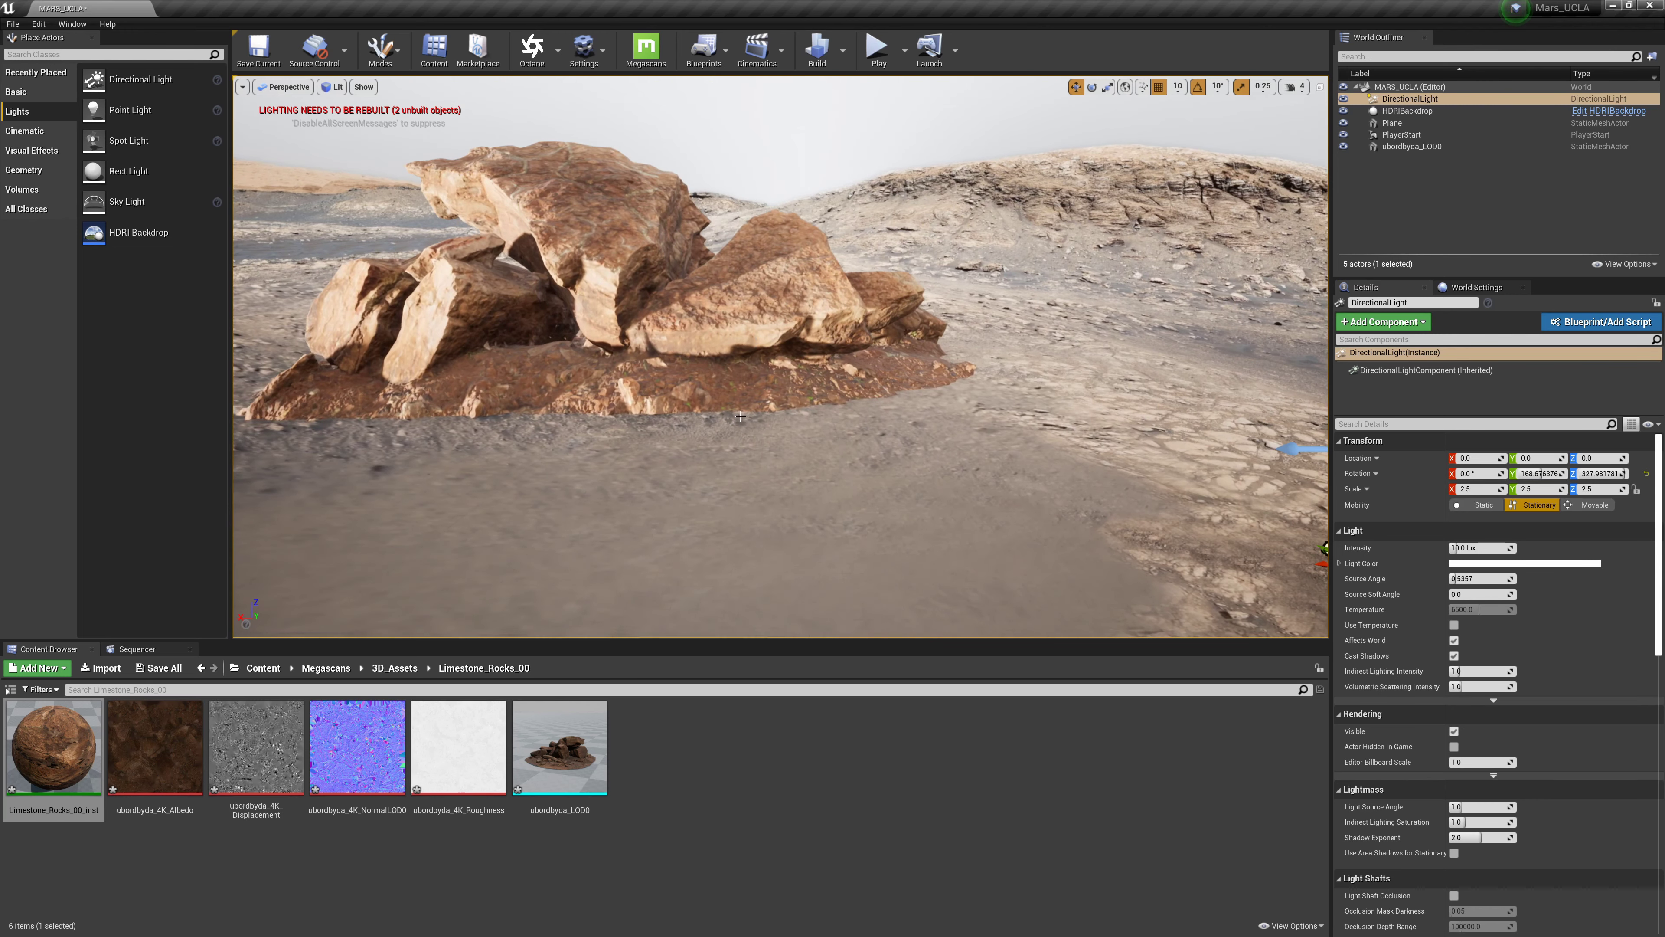
{"action": "left_click", "coordinate": [637, 332]}
{"action": "left_click_drag", "start_coordinate": [681, 336], "coordinate": [682, 340]}
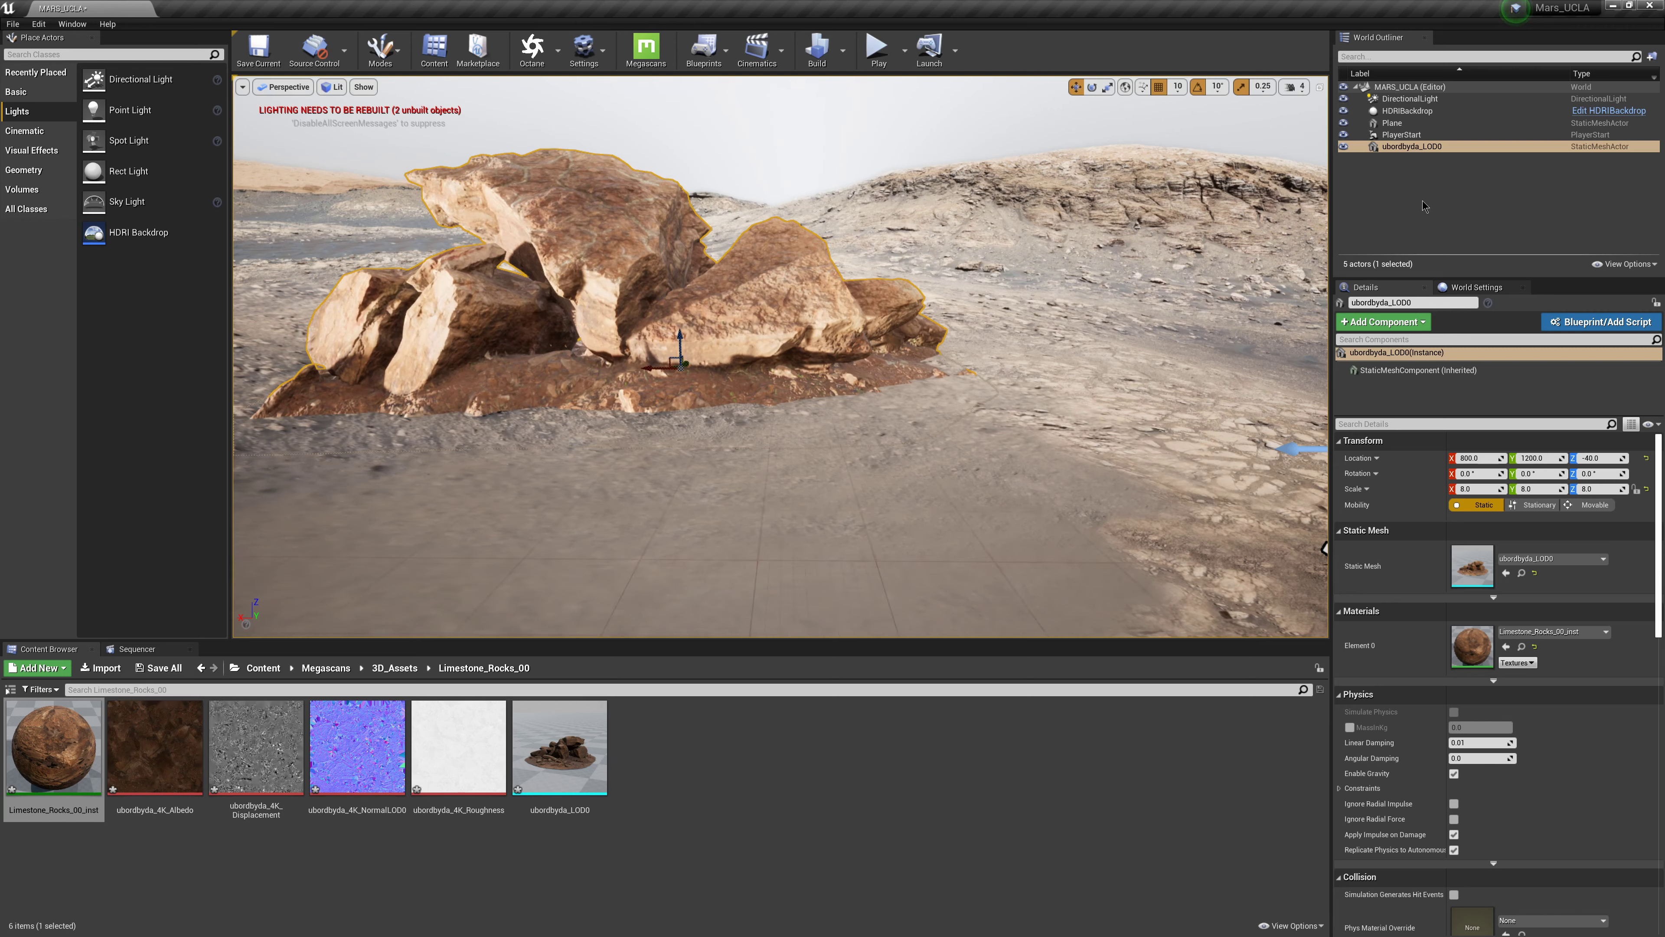
- Set the directional light's mobility to Movable
{"action": "left_click", "coordinate": [1409, 99]}
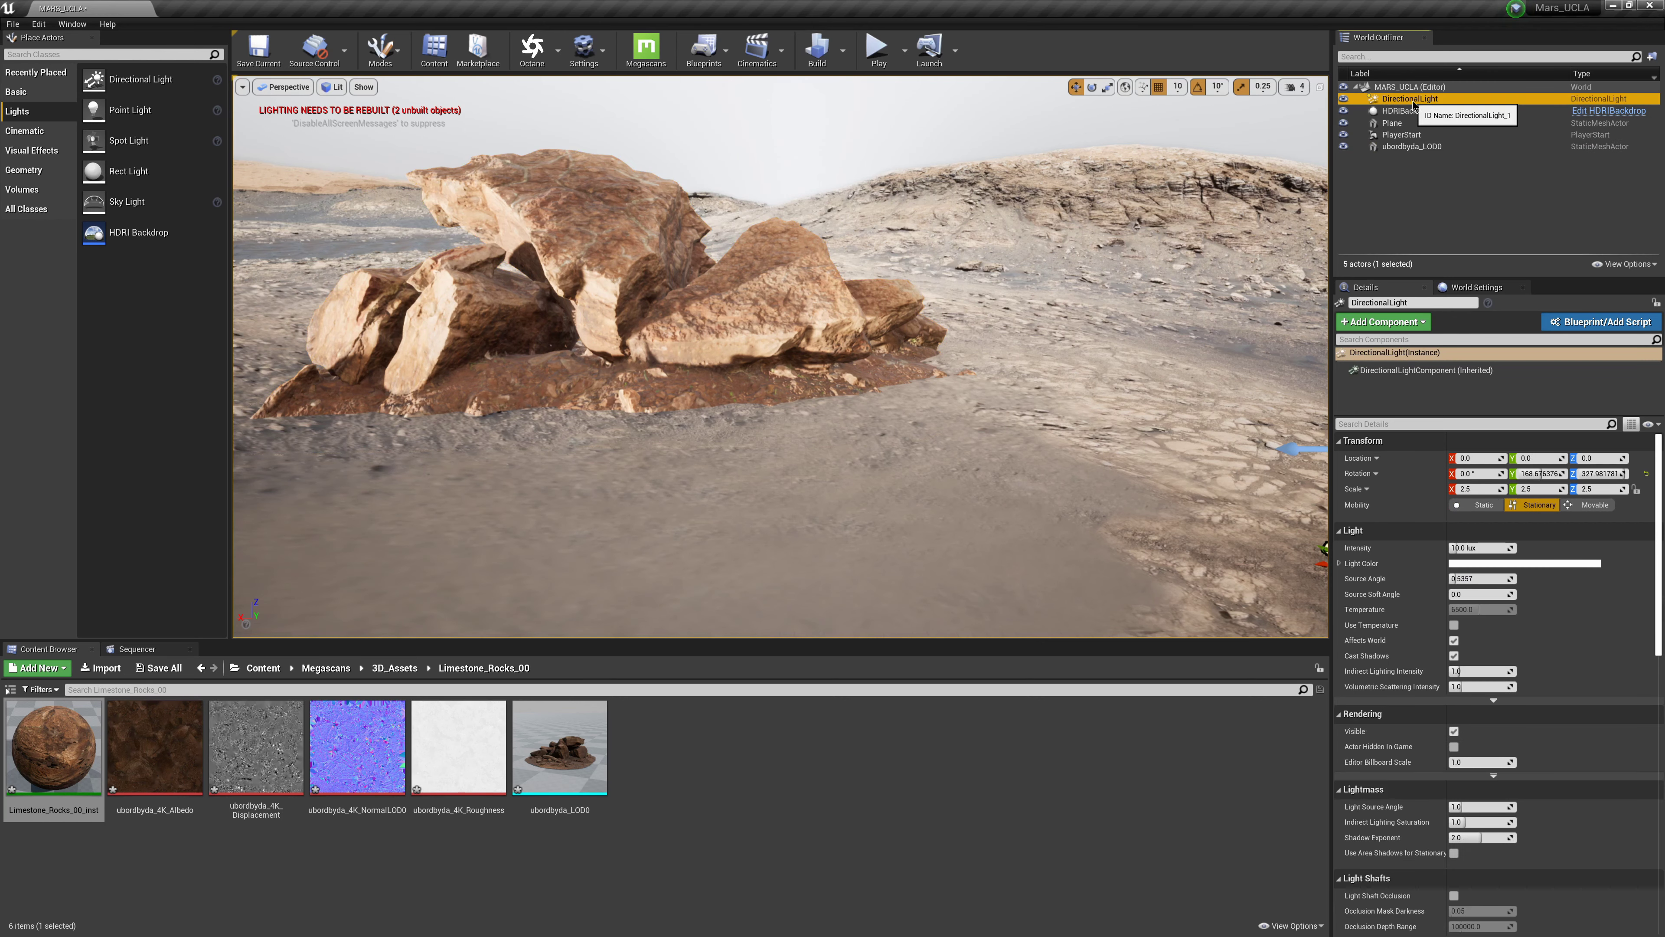
{"action": "left_click", "coordinate": [1595, 505]}
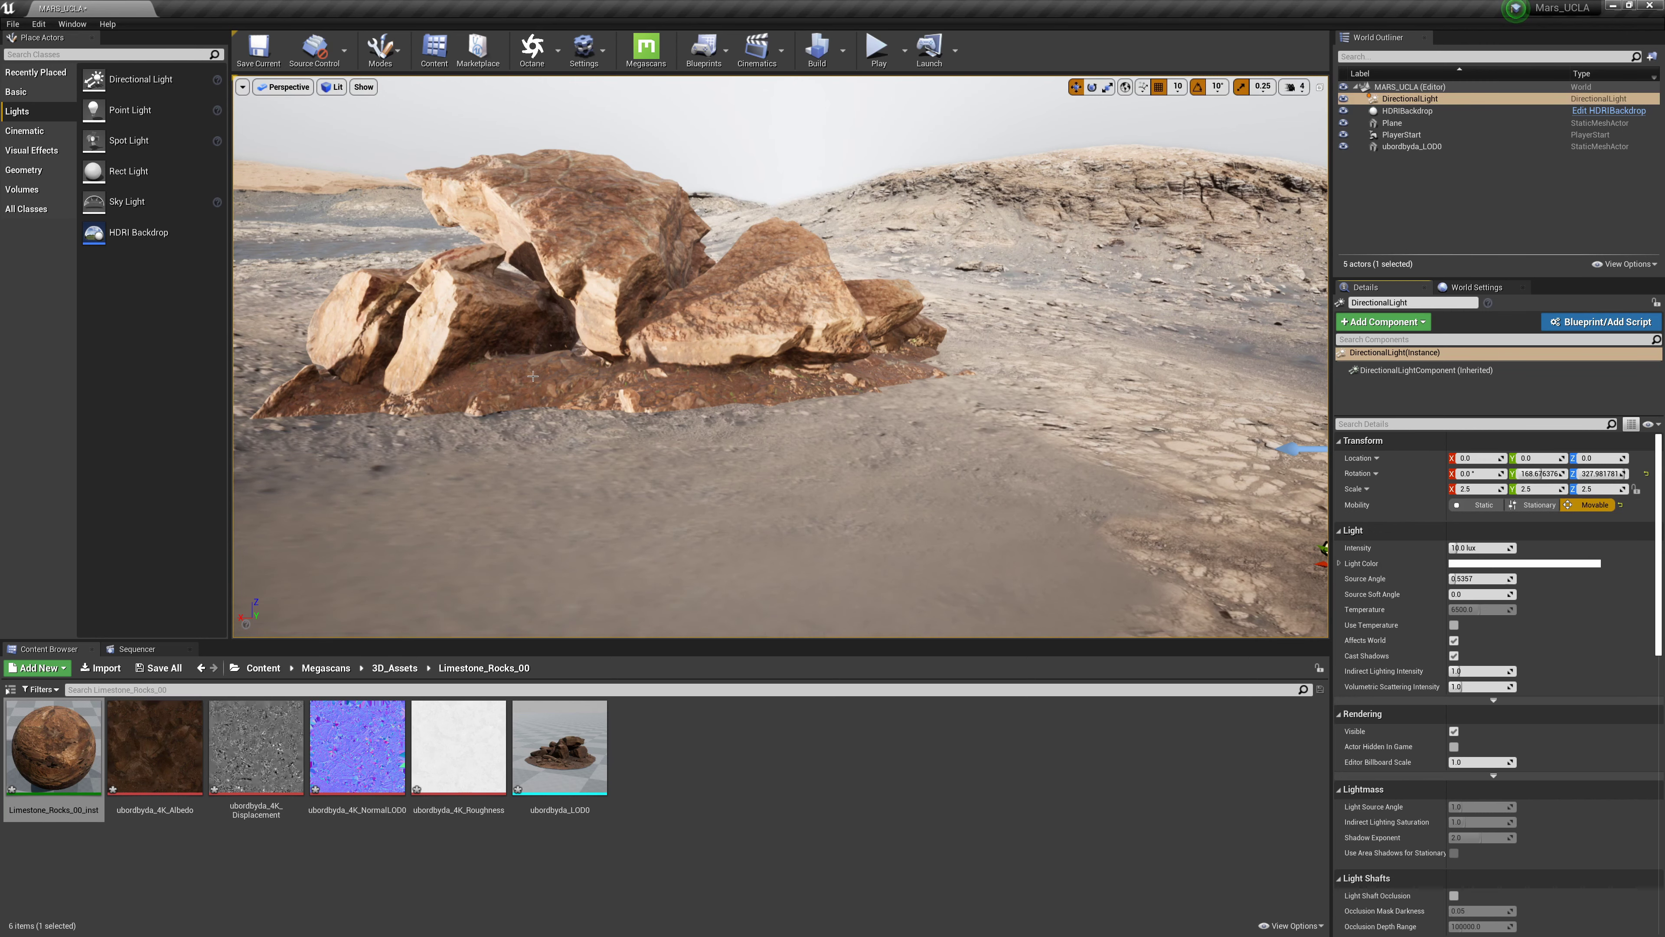
- Duplicate the rock formation twice beside the original, placing the second copy at X 160, Y 2280, Z -140 with about -190° Z rotation
{"action": "left_click", "coordinate": [612, 305]}
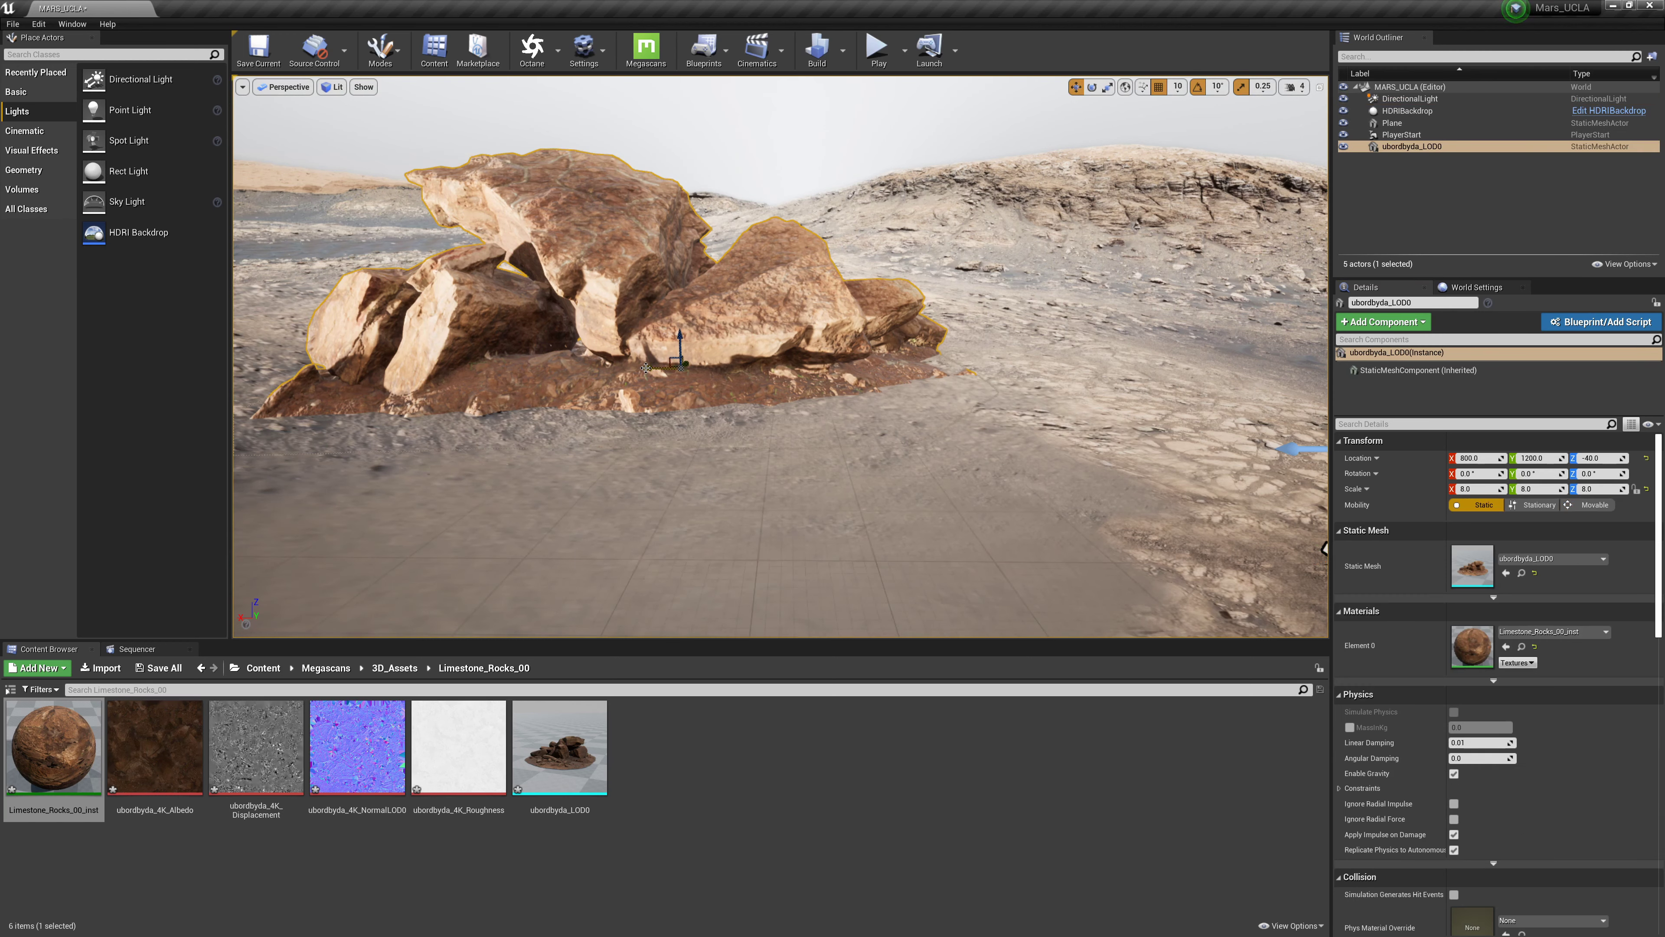
{"action": "left_click_drag", "start_coordinate": [646, 368], "coordinate": [974, 408], "text": "alt"}
{"action": "left_click_drag", "start_coordinate": [990, 408], "coordinate": [883, 365]}
{"action": "left_click", "coordinate": [1093, 87]}
{"action": "key", "text": "w"}
{"action": "key", "text": "e"}
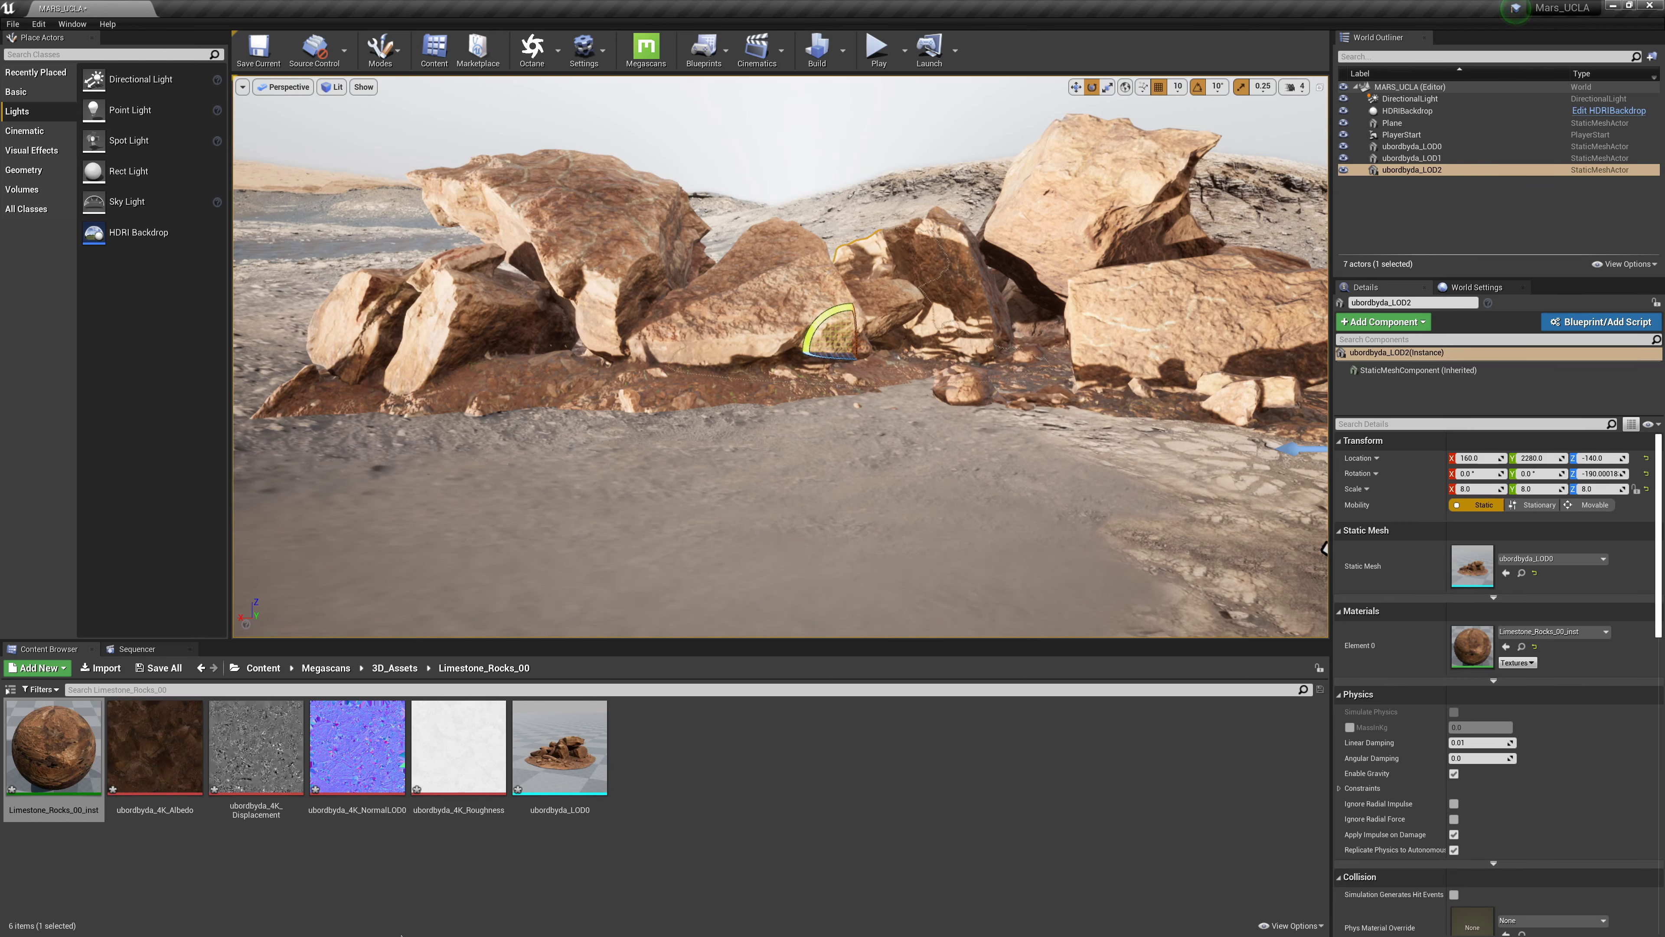
- Switch to Quixel Bridge and export the flat, scattered Limestone Rocks asset to Unreal Engine
{"action": "key", "text": "super"}
{"action": "left_click", "coordinate": [433, 925]}
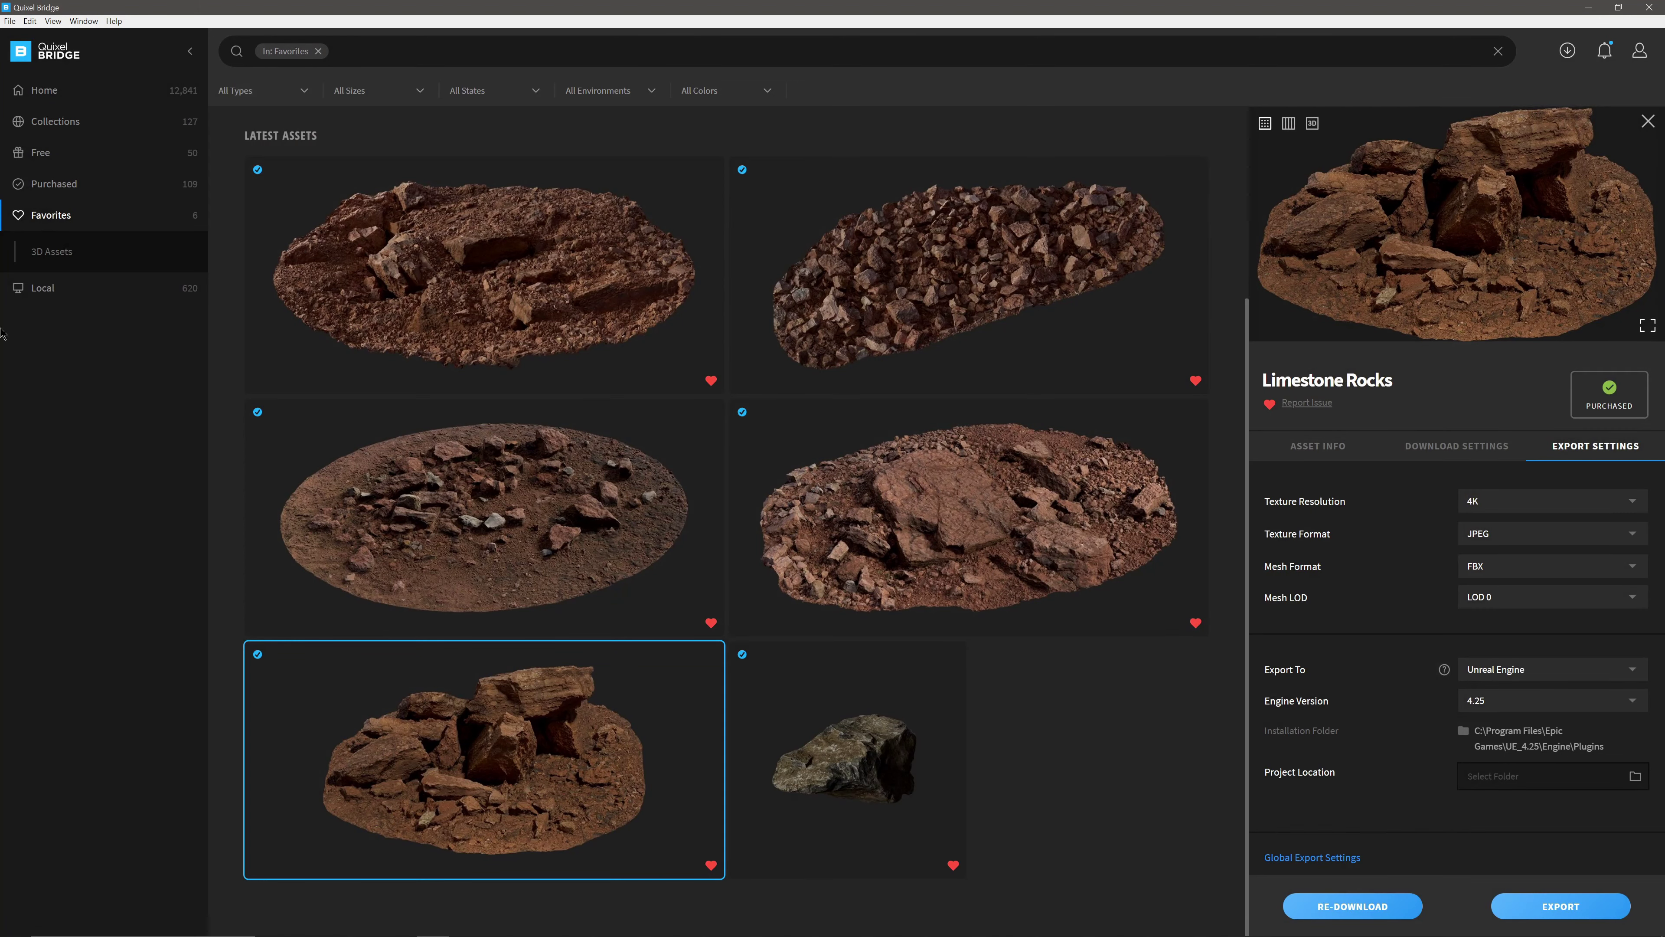
{"action": "left_click", "coordinate": [434, 528]}
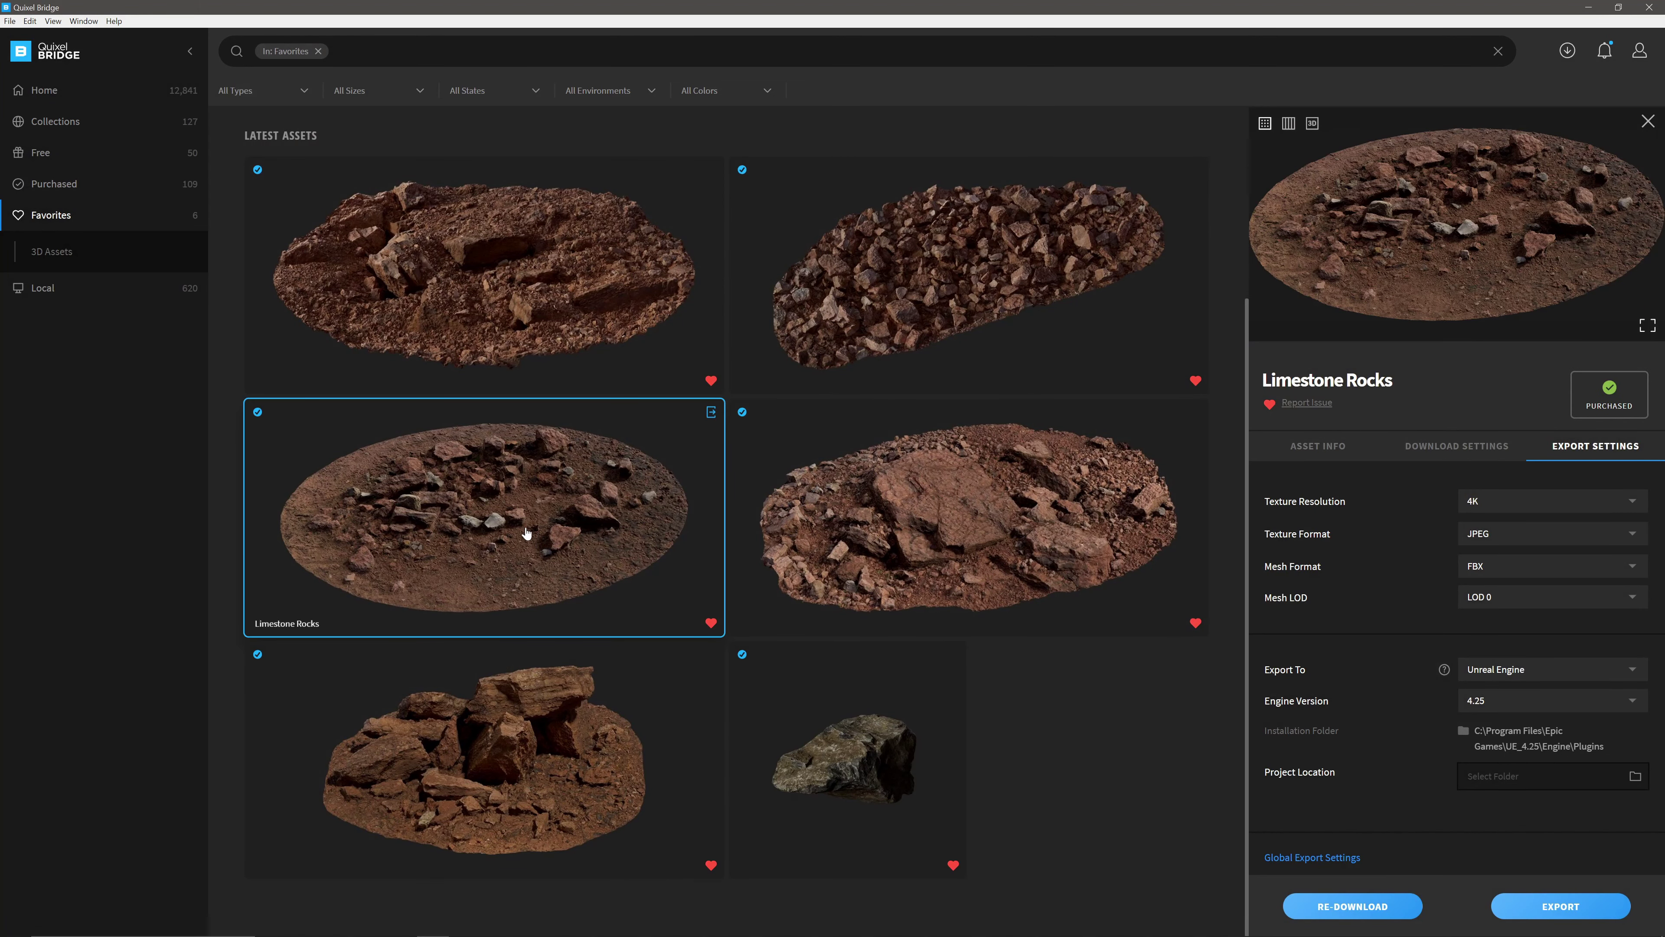
{"action": "left_click", "coordinate": [1557, 905]}
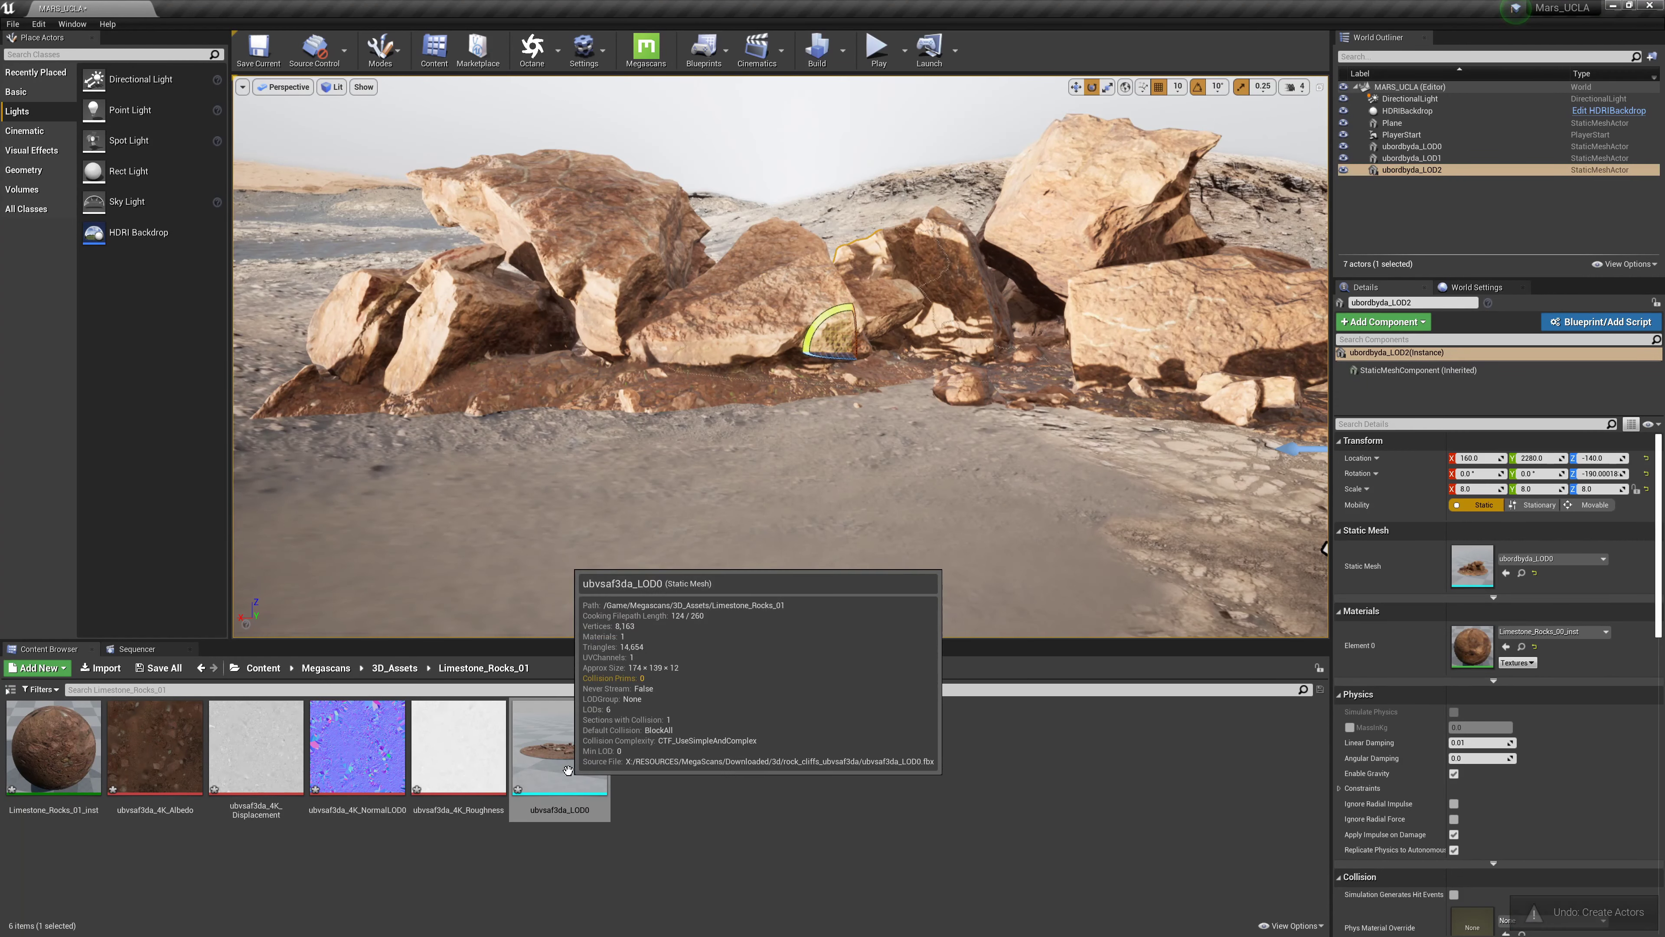
- Place the ubvsaf3da_LOD0 rock patch before the formations, scale it to 6.25 in X, Y and Z, and reposition it
{"action": "left_click_drag", "start_coordinate": [559, 748], "coordinate": [849, 428]}
{"action": "left_click", "coordinate": [1107, 87]}
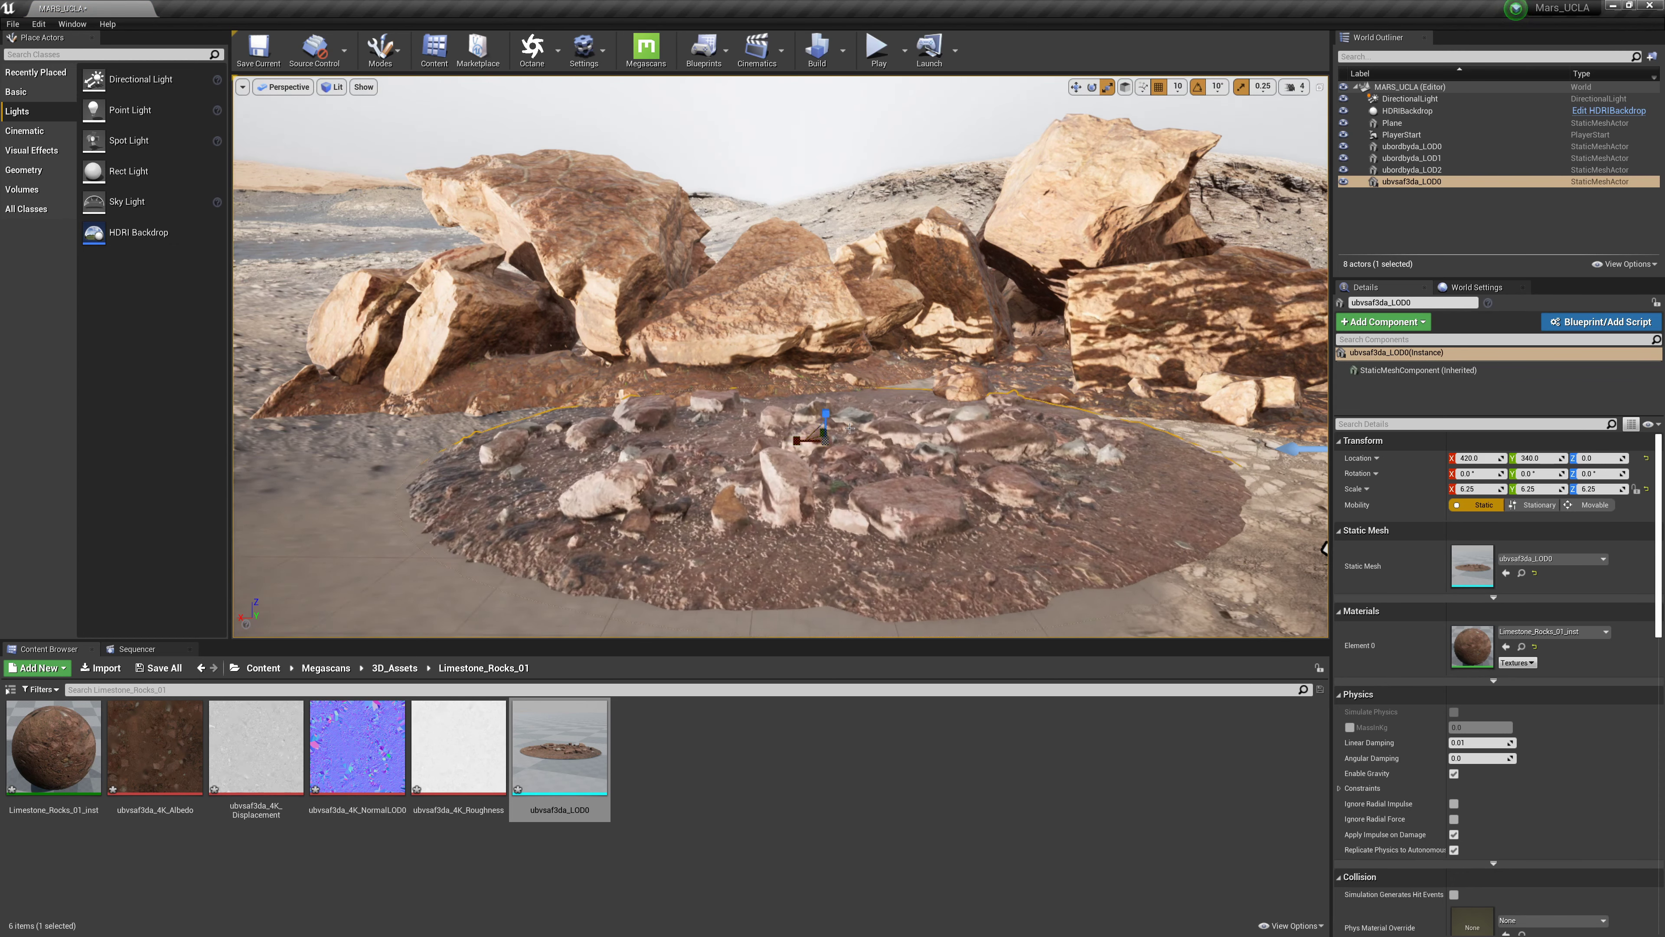
{"action": "left_click", "coordinate": [1071, 91]}
{"action": "left_click_drag", "start_coordinate": [822, 421], "coordinate": [1034, 454]}
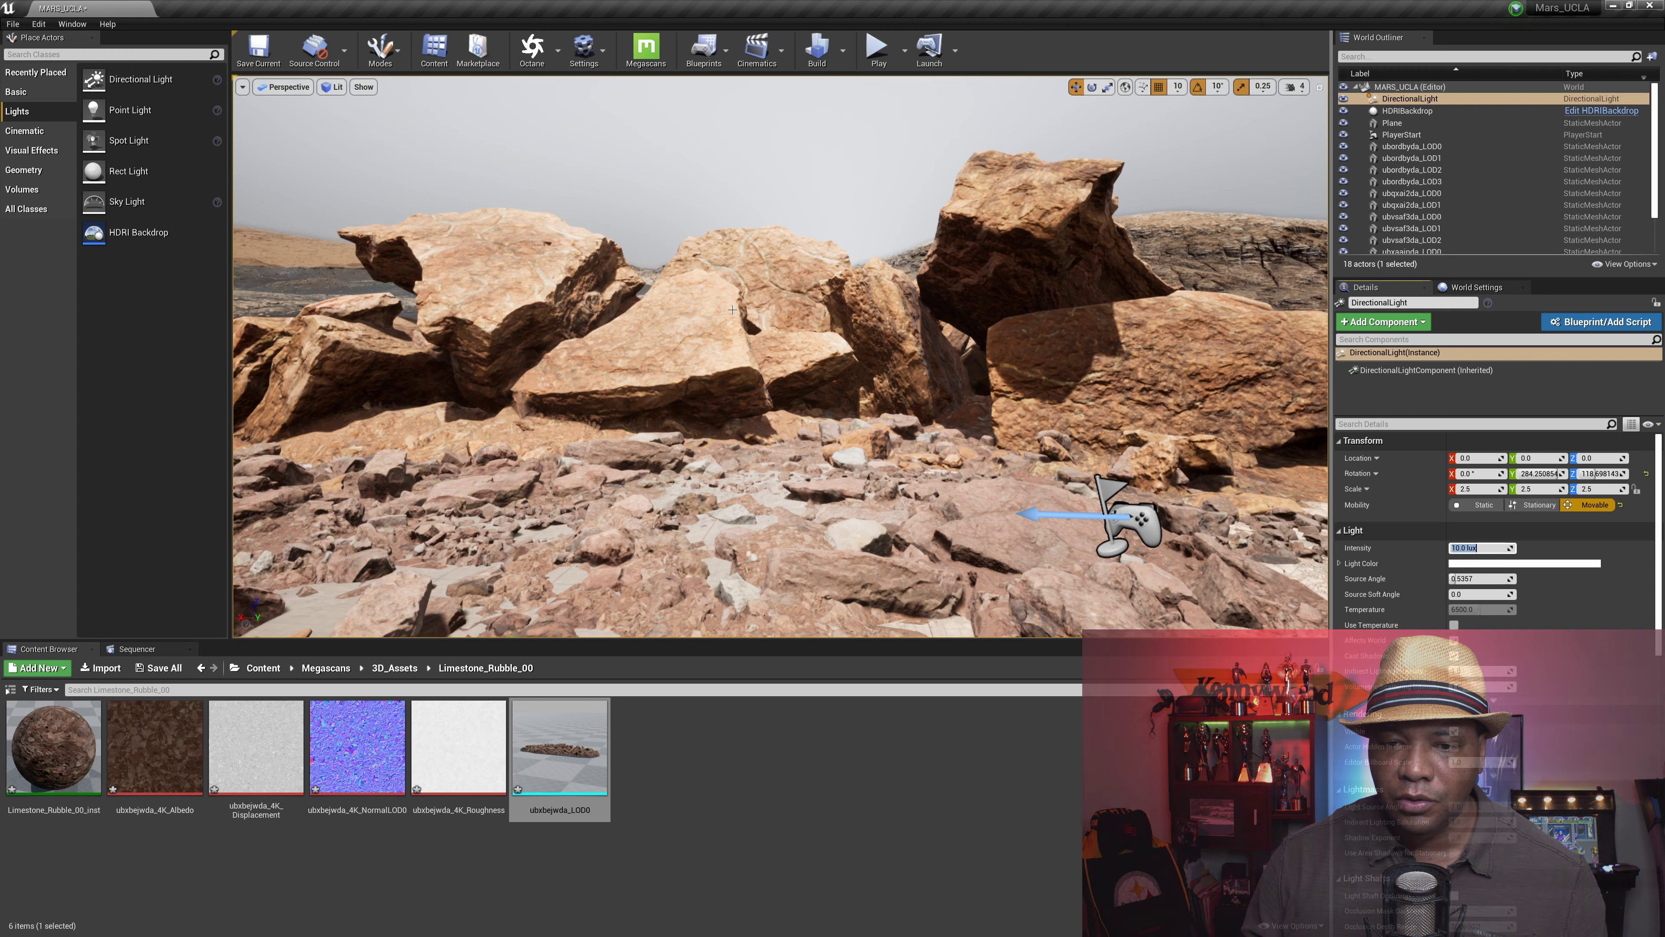
- Reduce the directional light's intensity, trying 7, 54 and 5 lux before settling on a moderate value
{"action": "left_click", "coordinate": [1409, 98]}
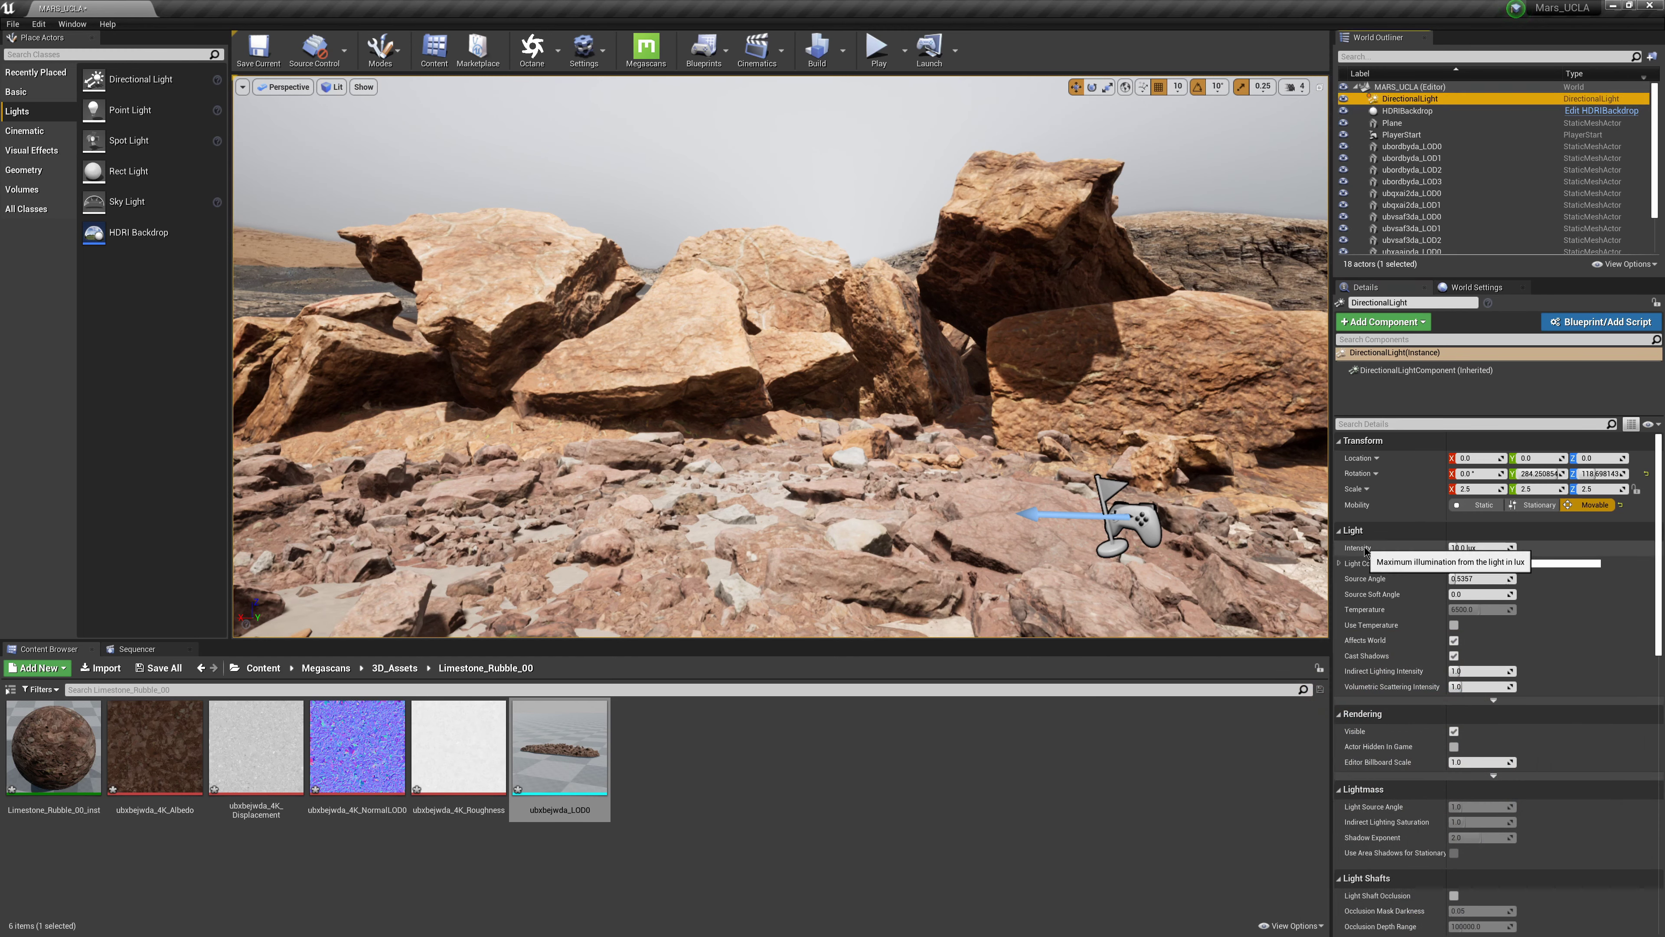
{"action": "left_click", "coordinate": [1465, 548]}
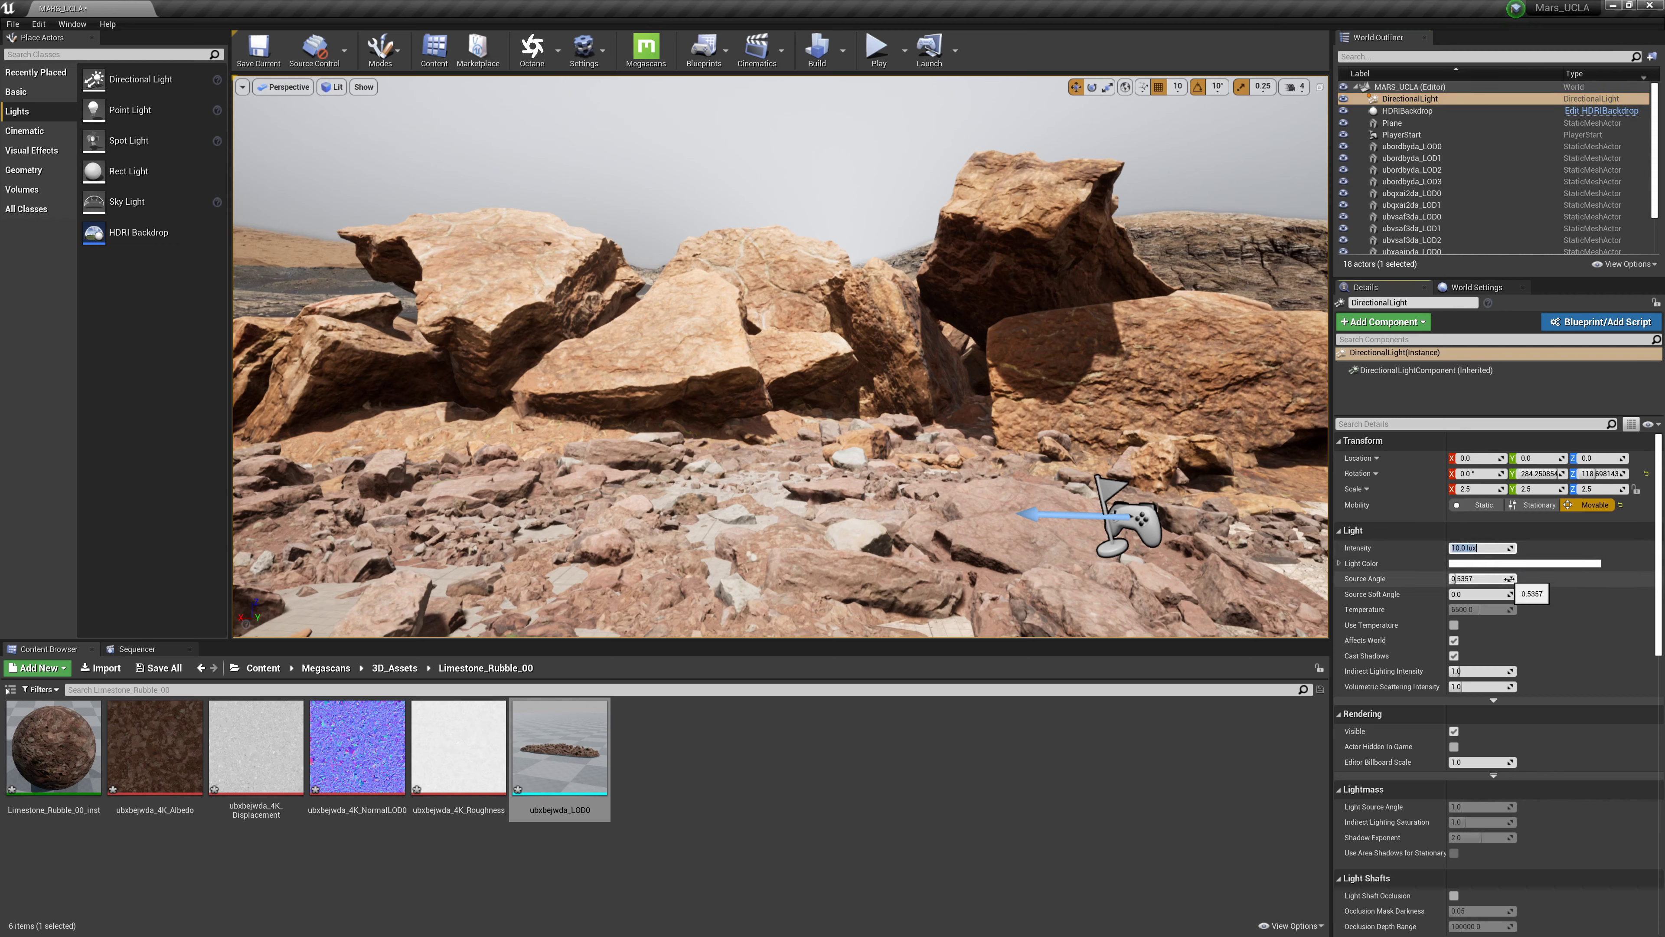
{"action": "type", "text": "7"}
{"action": "key", "text": "Return"}
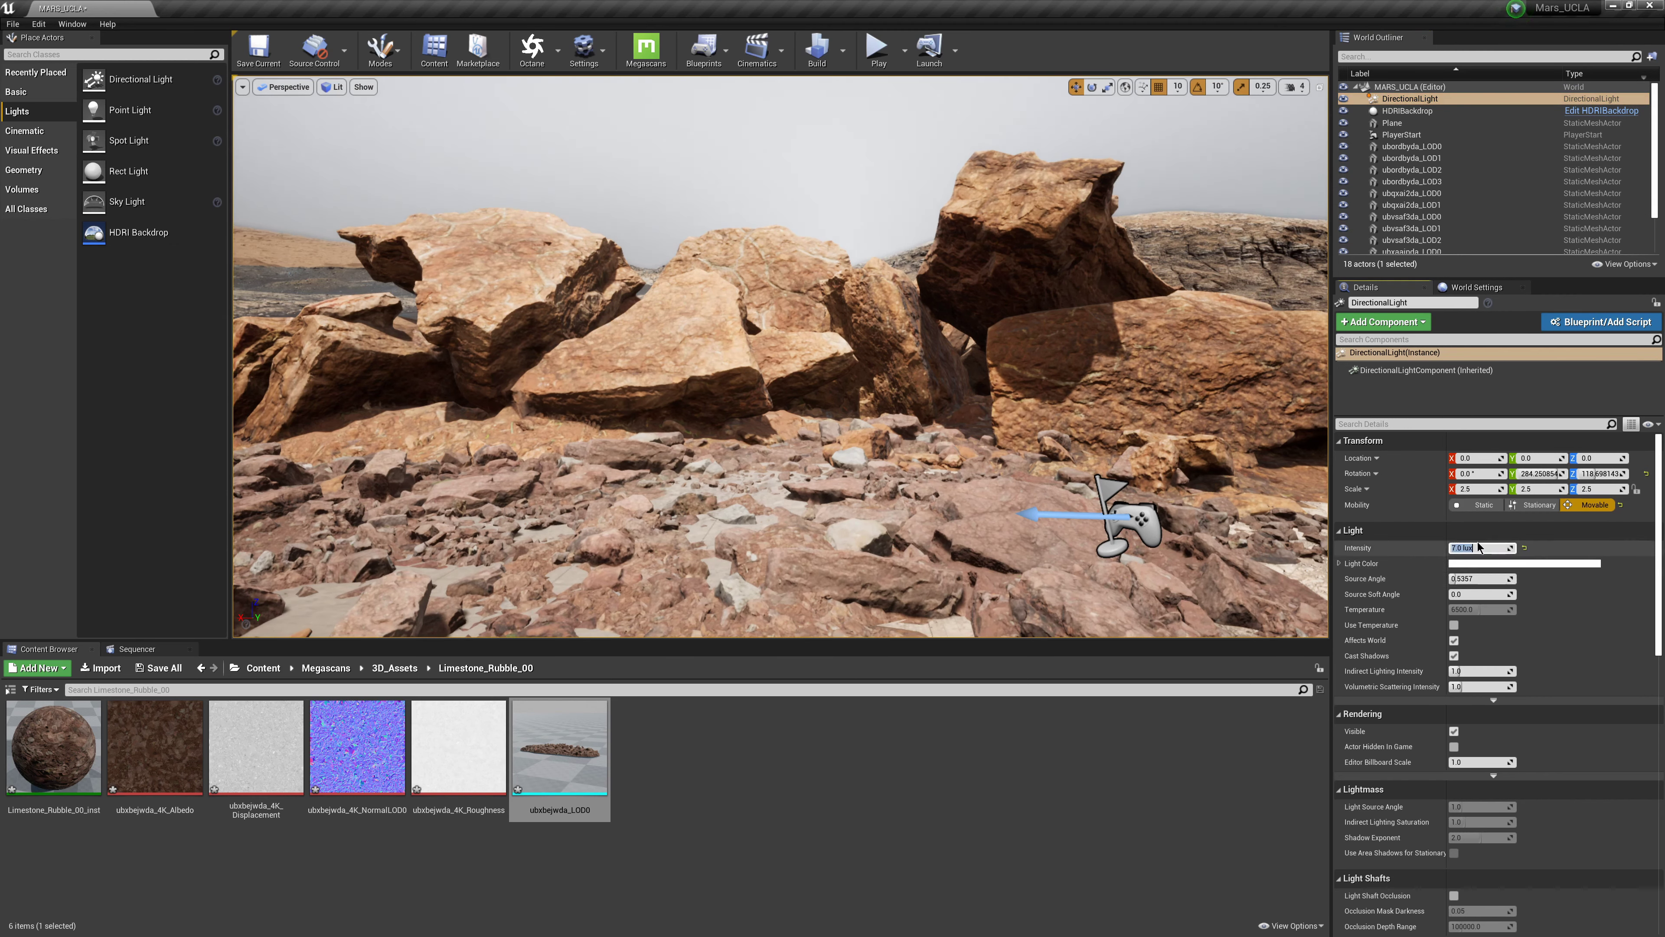
{"action": "type", "text": "54"}
{"action": "key", "text": "Return"}
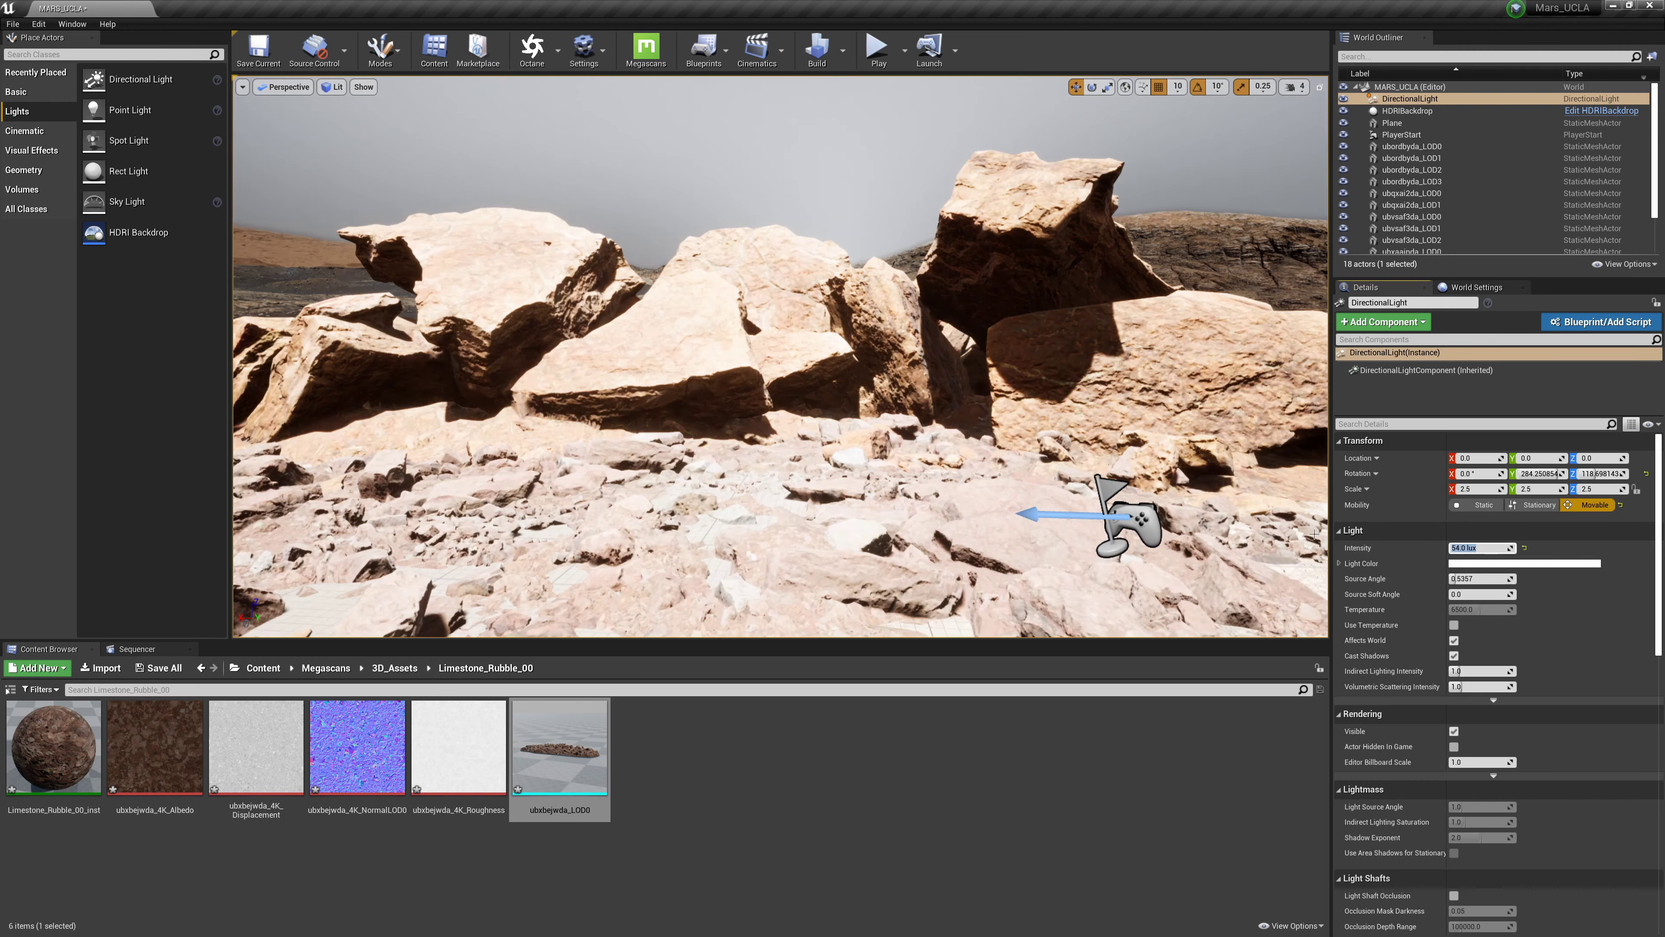
{"action": "type", "text": "5"}
{"action": "key", "text": "Return"}
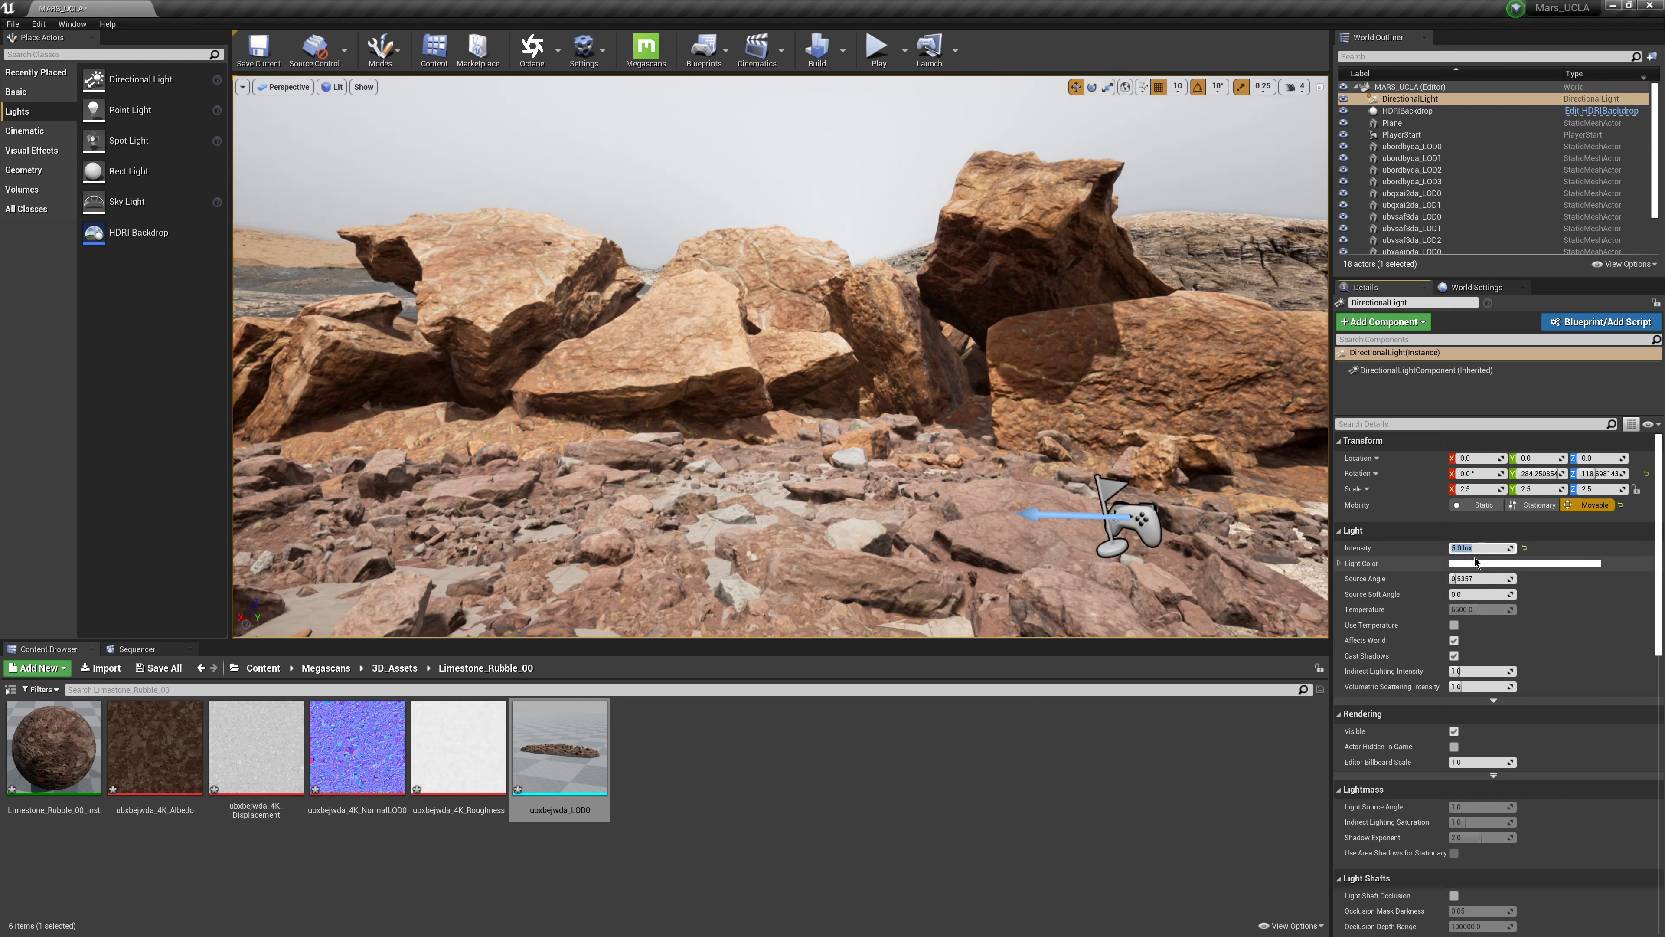
{"action": "key", "text": "Return"}
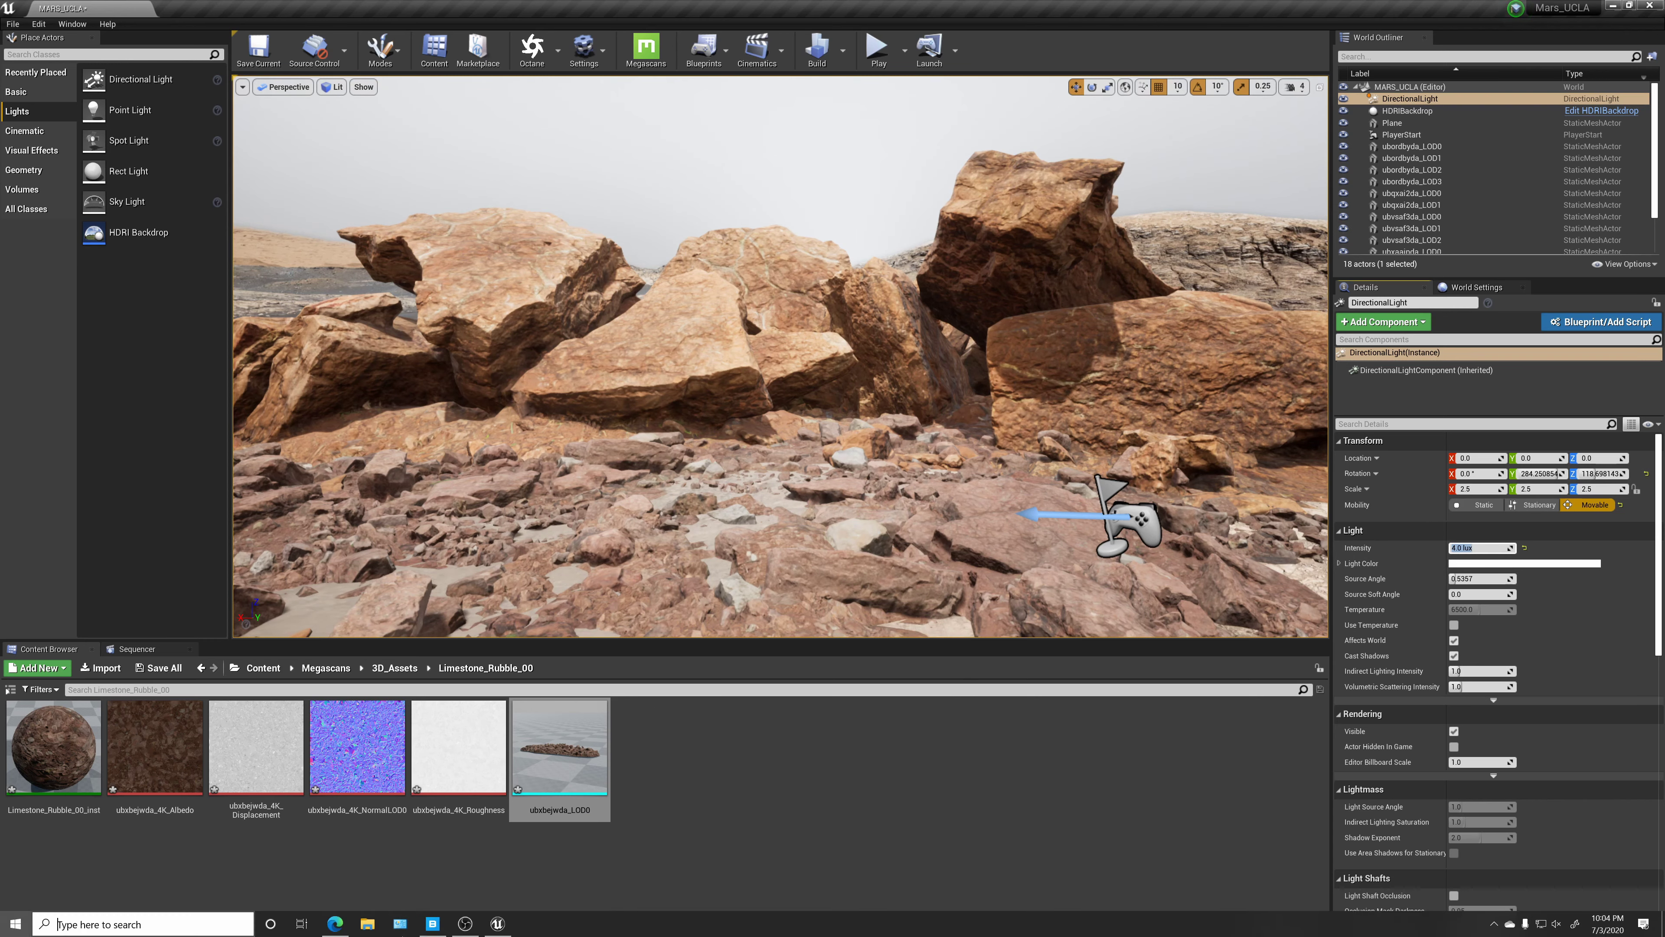
- Switch to Quixel Bridge, export the Small Rock asset to Unreal Engine, and return to the Unreal level
{"action": "key", "text": "super"}
{"action": "left_click", "coordinate": [432, 924]}
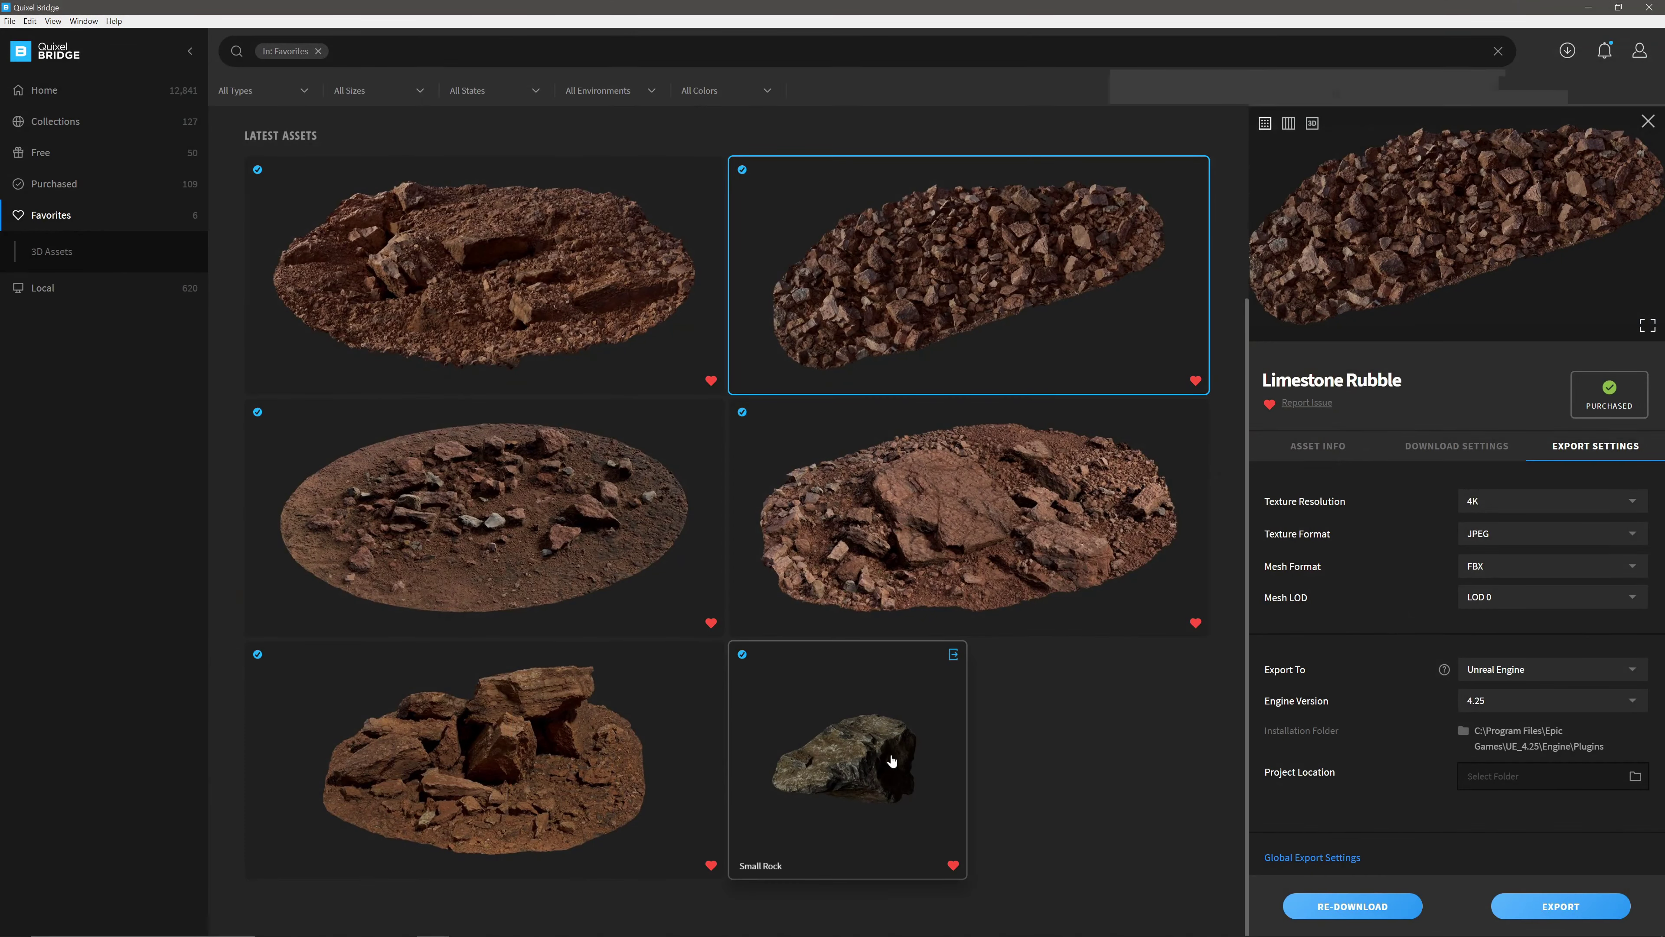
{"action": "left_click", "coordinate": [862, 752]}
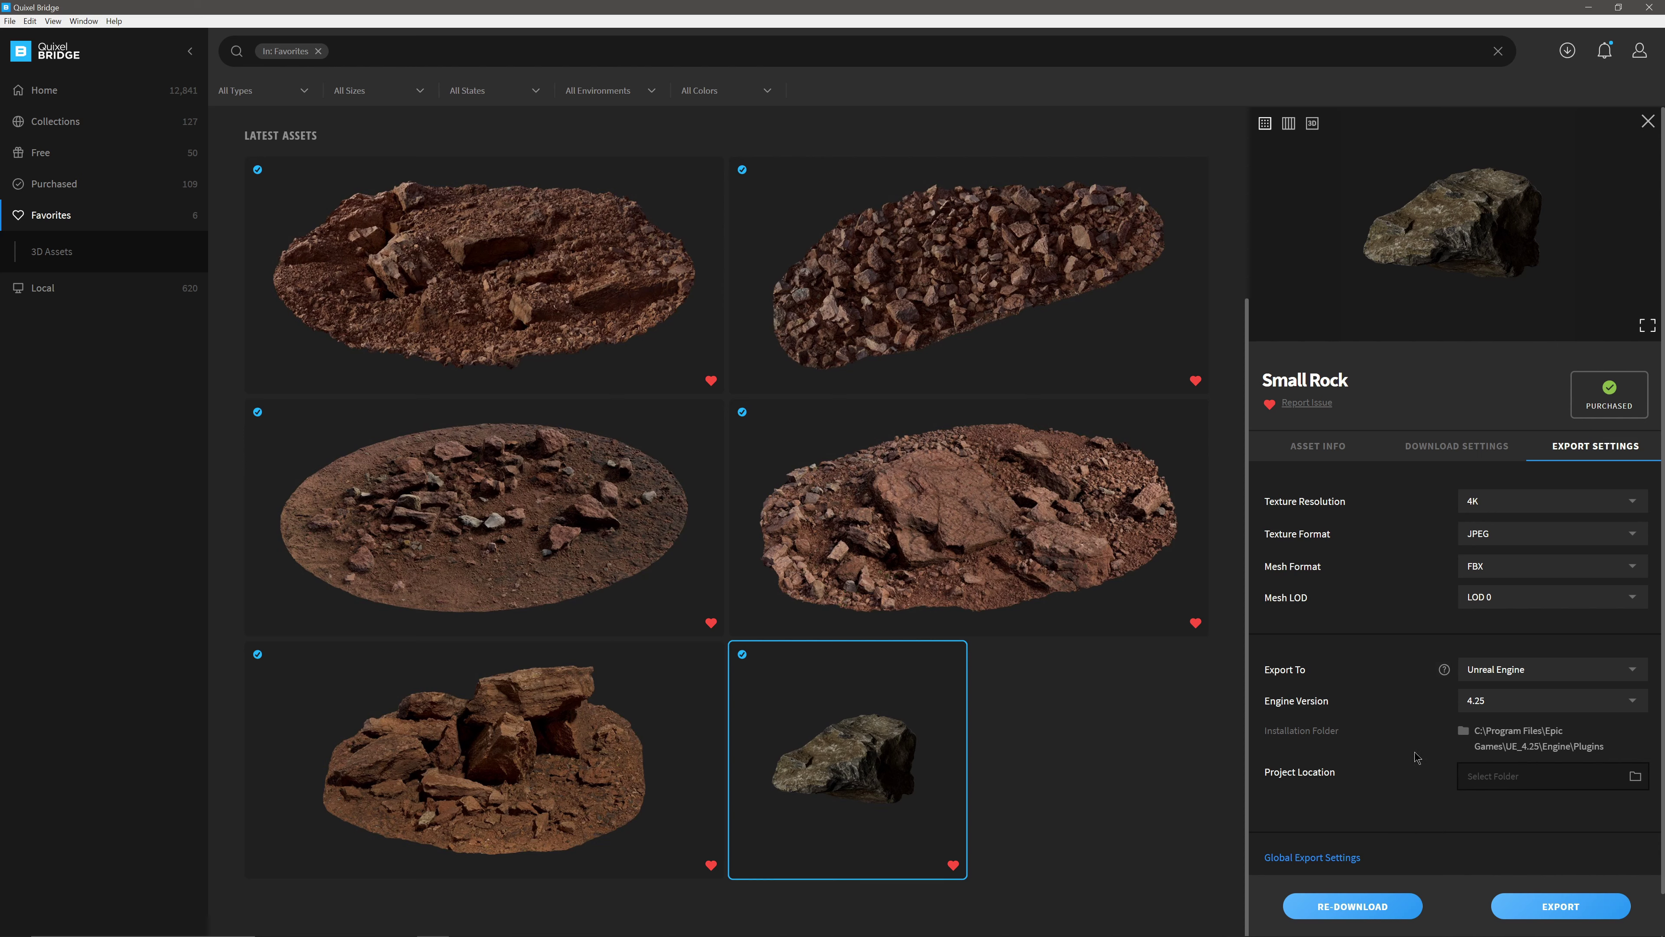
{"action": "left_click", "coordinate": [1566, 899]}
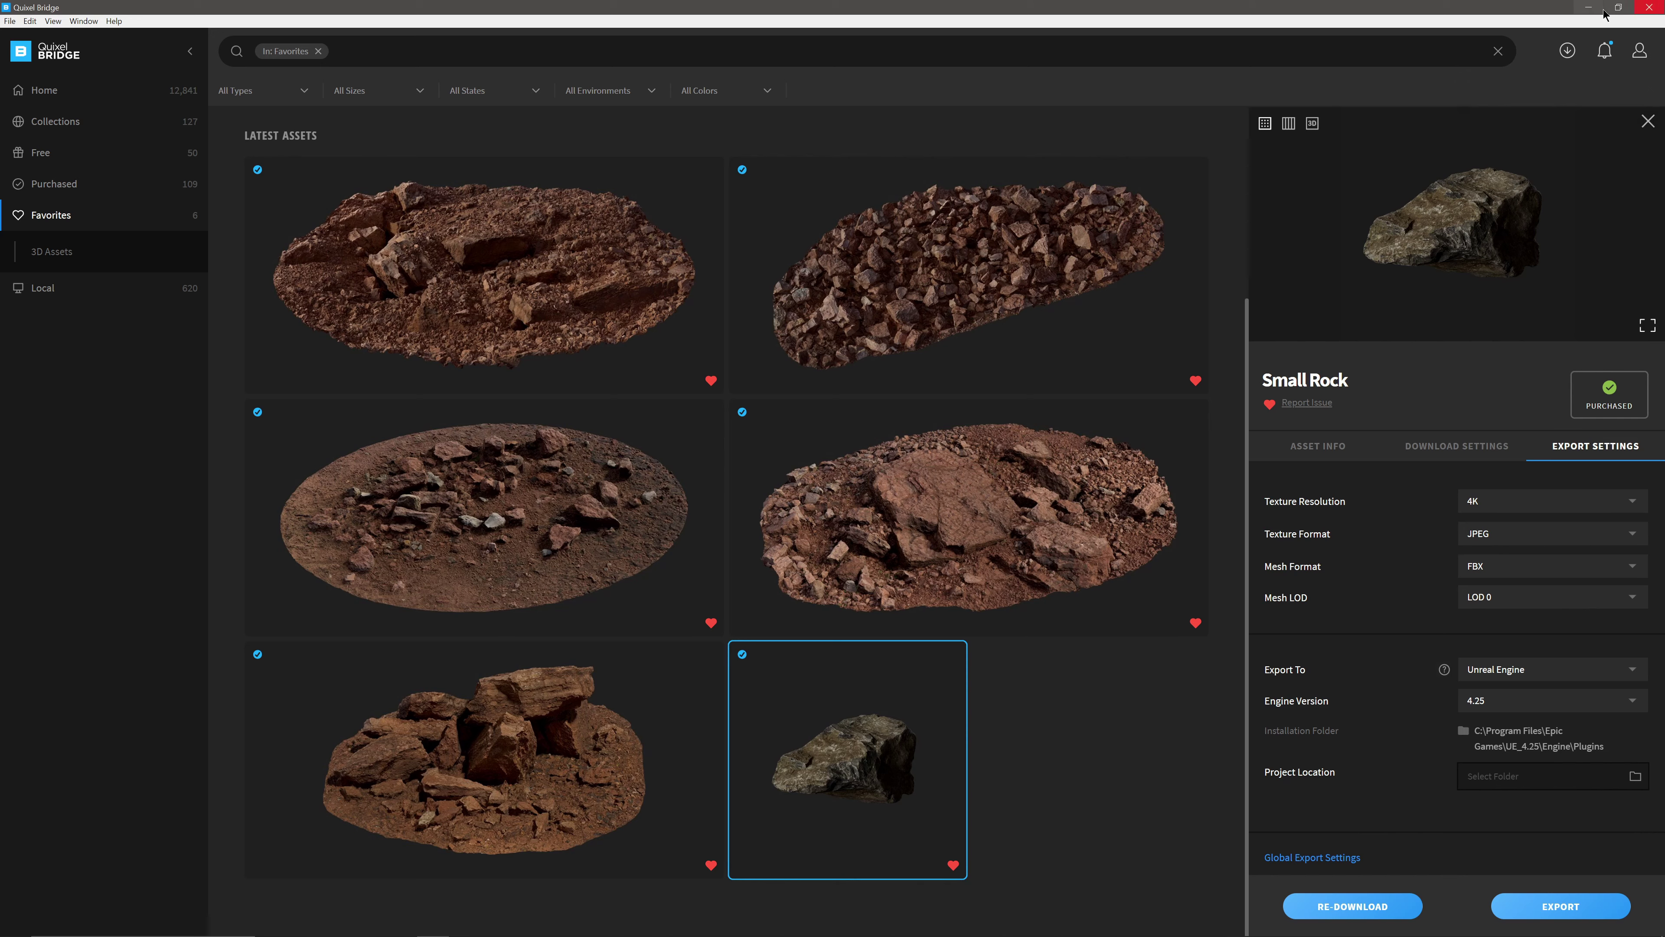
{"action": "left_click", "coordinate": [1584, 8]}
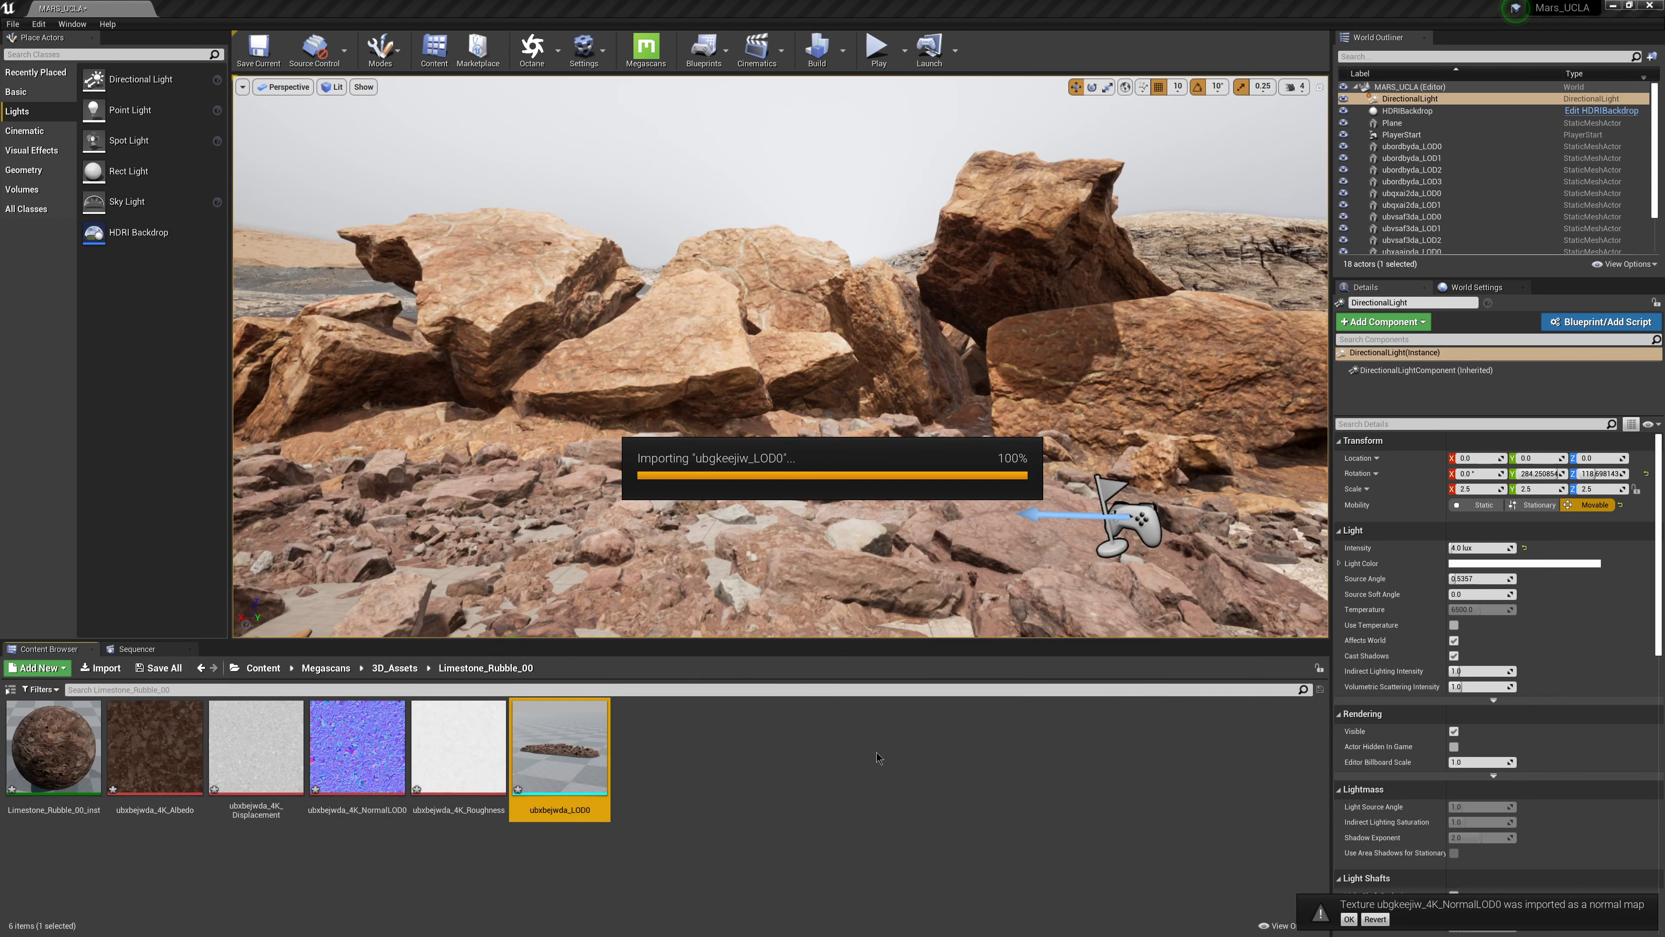
{"action": "left_click", "coordinate": [1170, 265]}
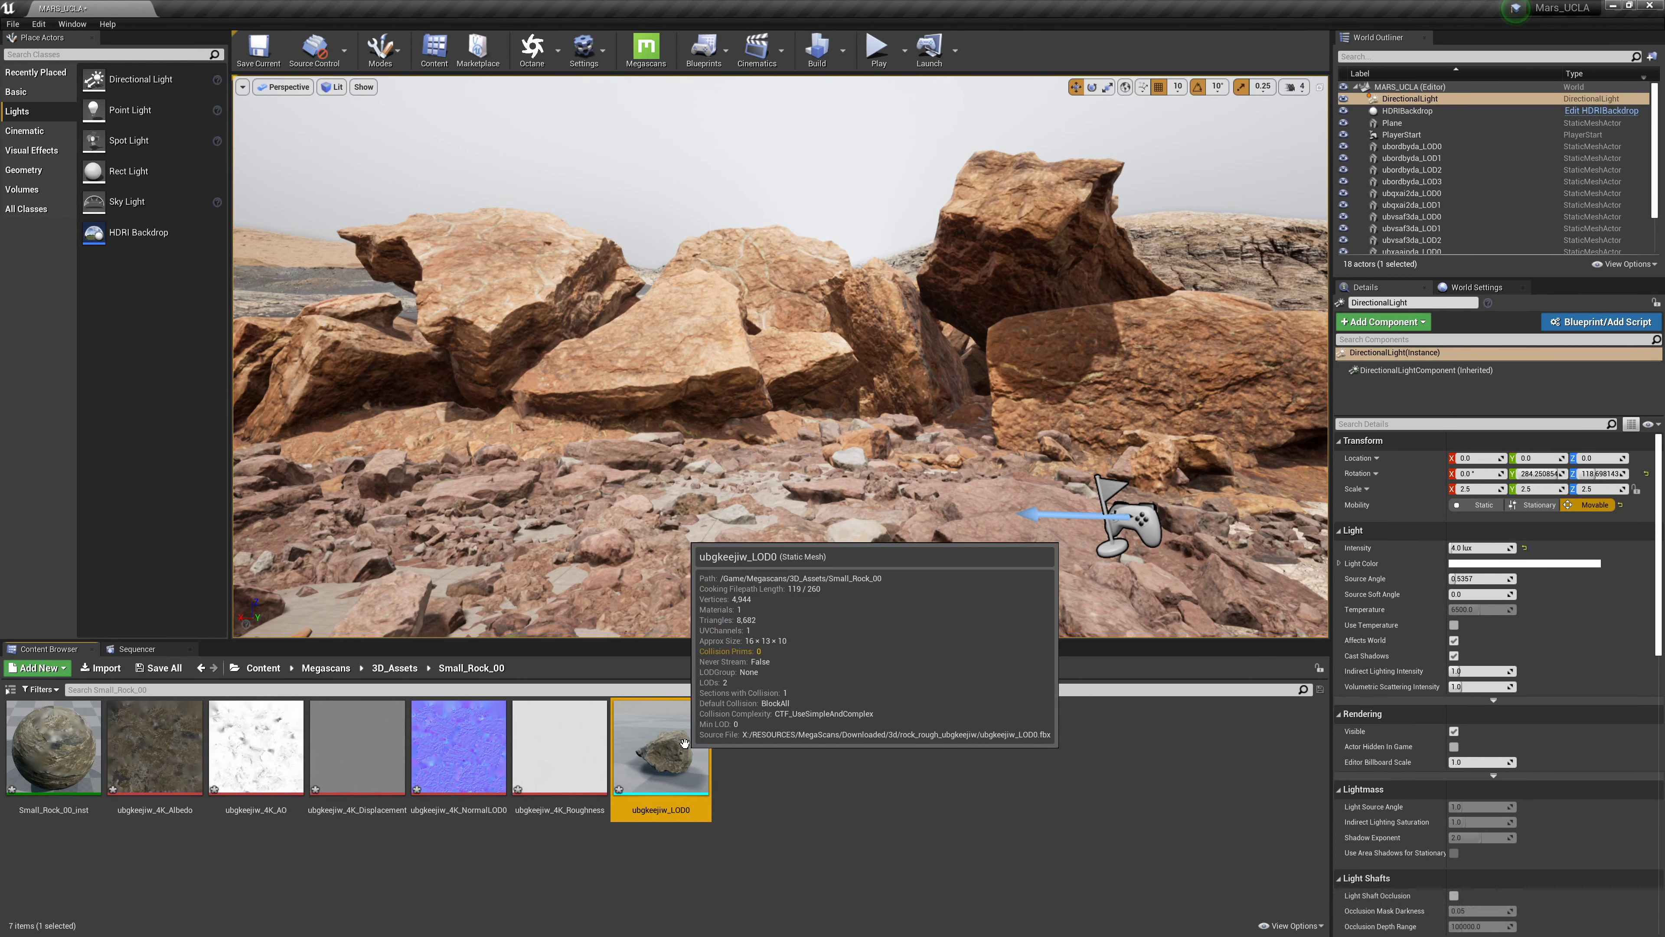
- Enter Foliage mode, add the ubgkeejiw_LOD0 small rock mesh as a foliage type, and select it to show its settings
{"action": "left_click", "coordinate": [382, 48]}
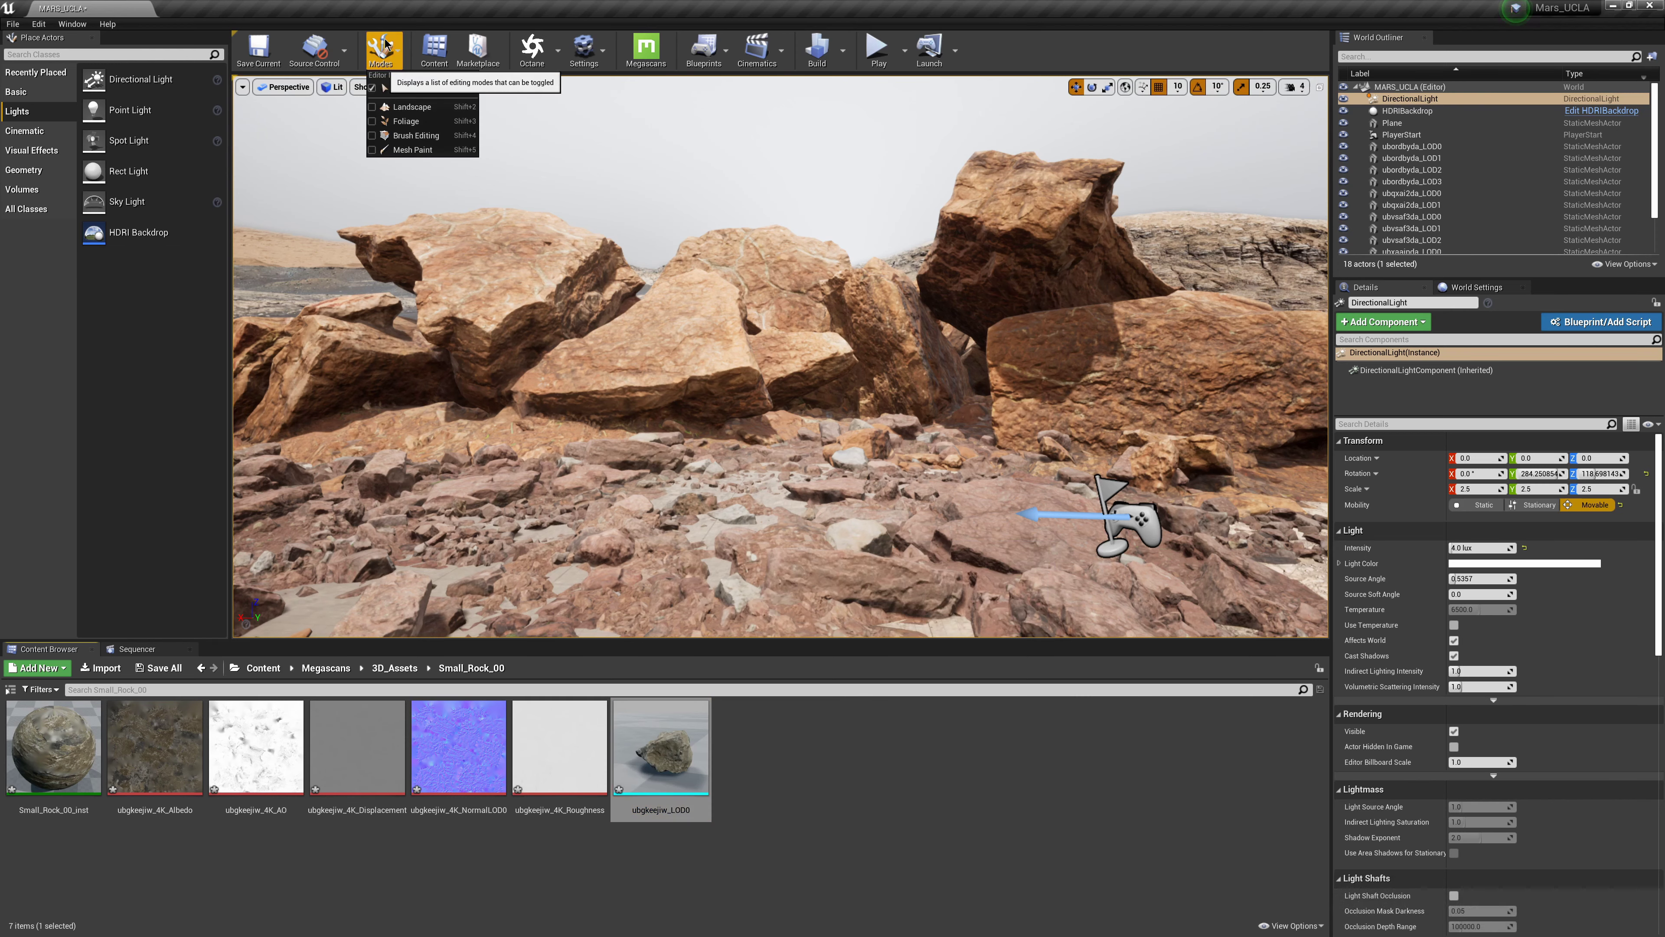
{"action": "left_click", "coordinate": [401, 122]}
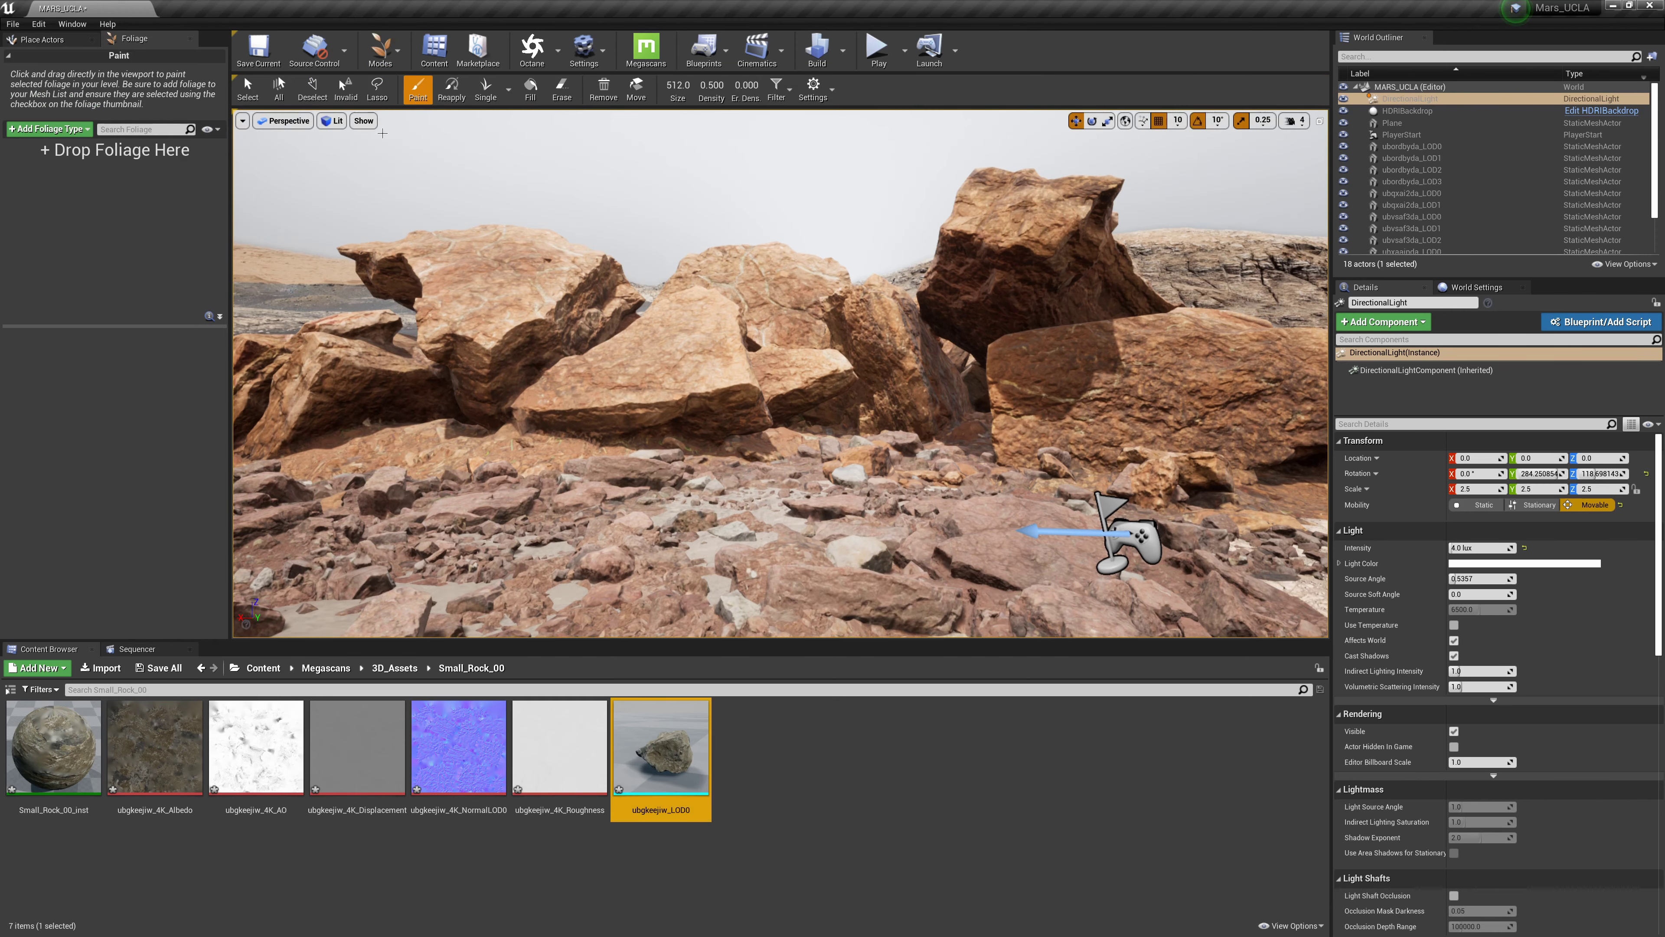
{"action": "left_click_drag", "start_coordinate": [660, 754], "coordinate": [81, 251]}
{"action": "mouse_move", "coordinate": [22, 160]}
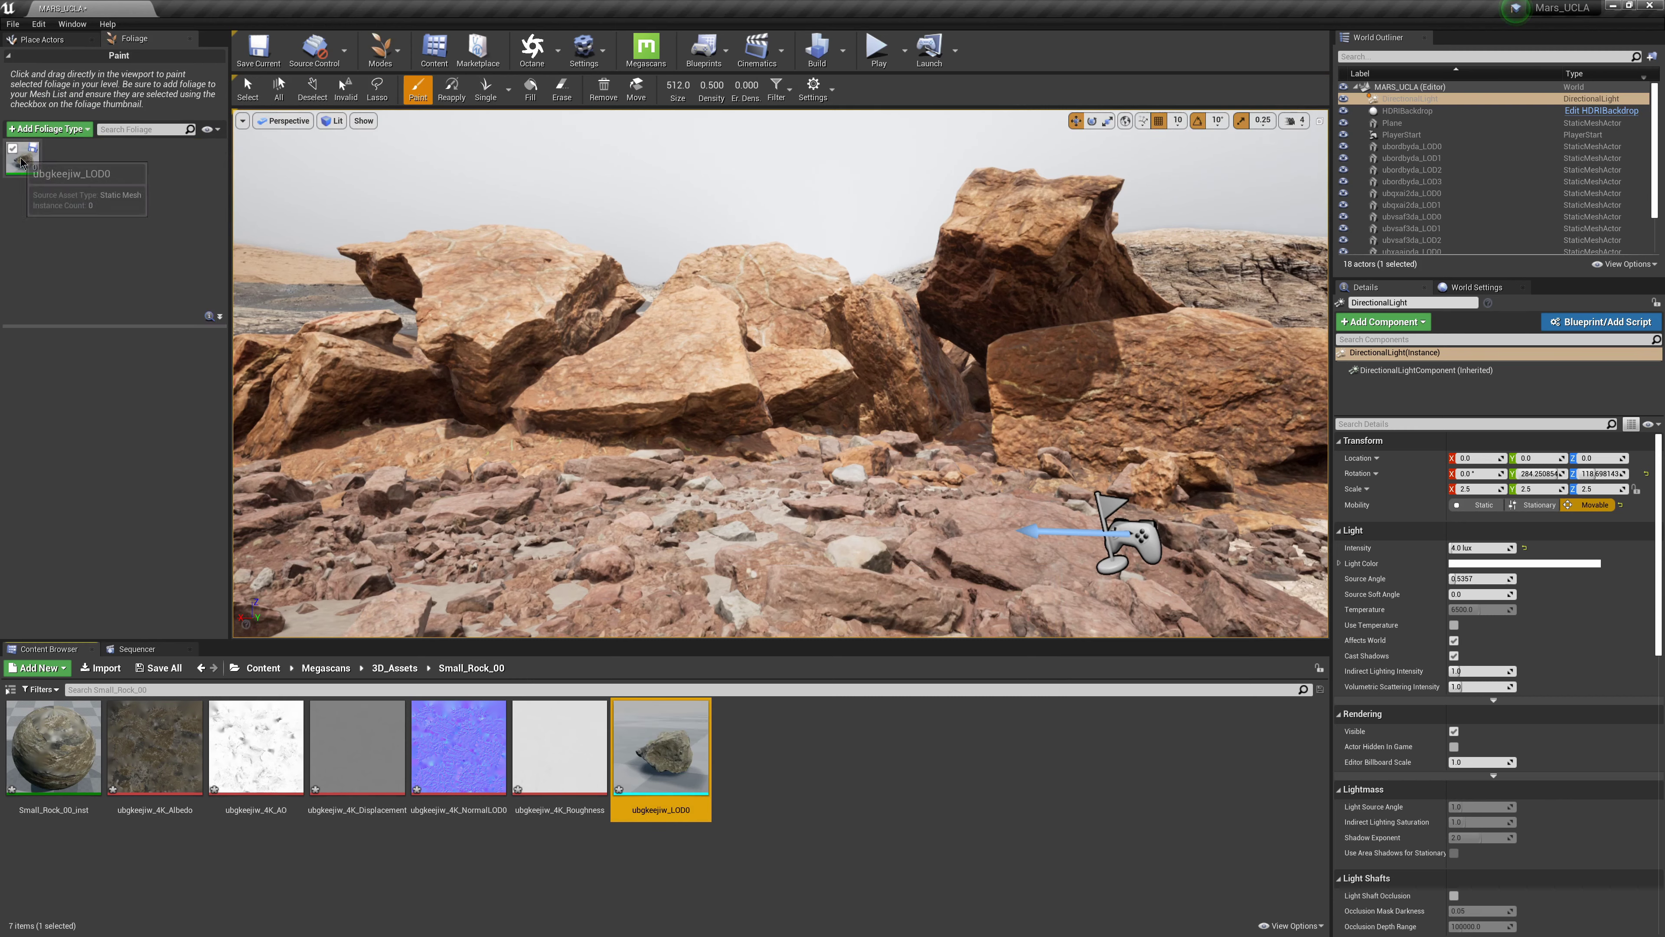
{"action": "left_click", "coordinate": [24, 165]}
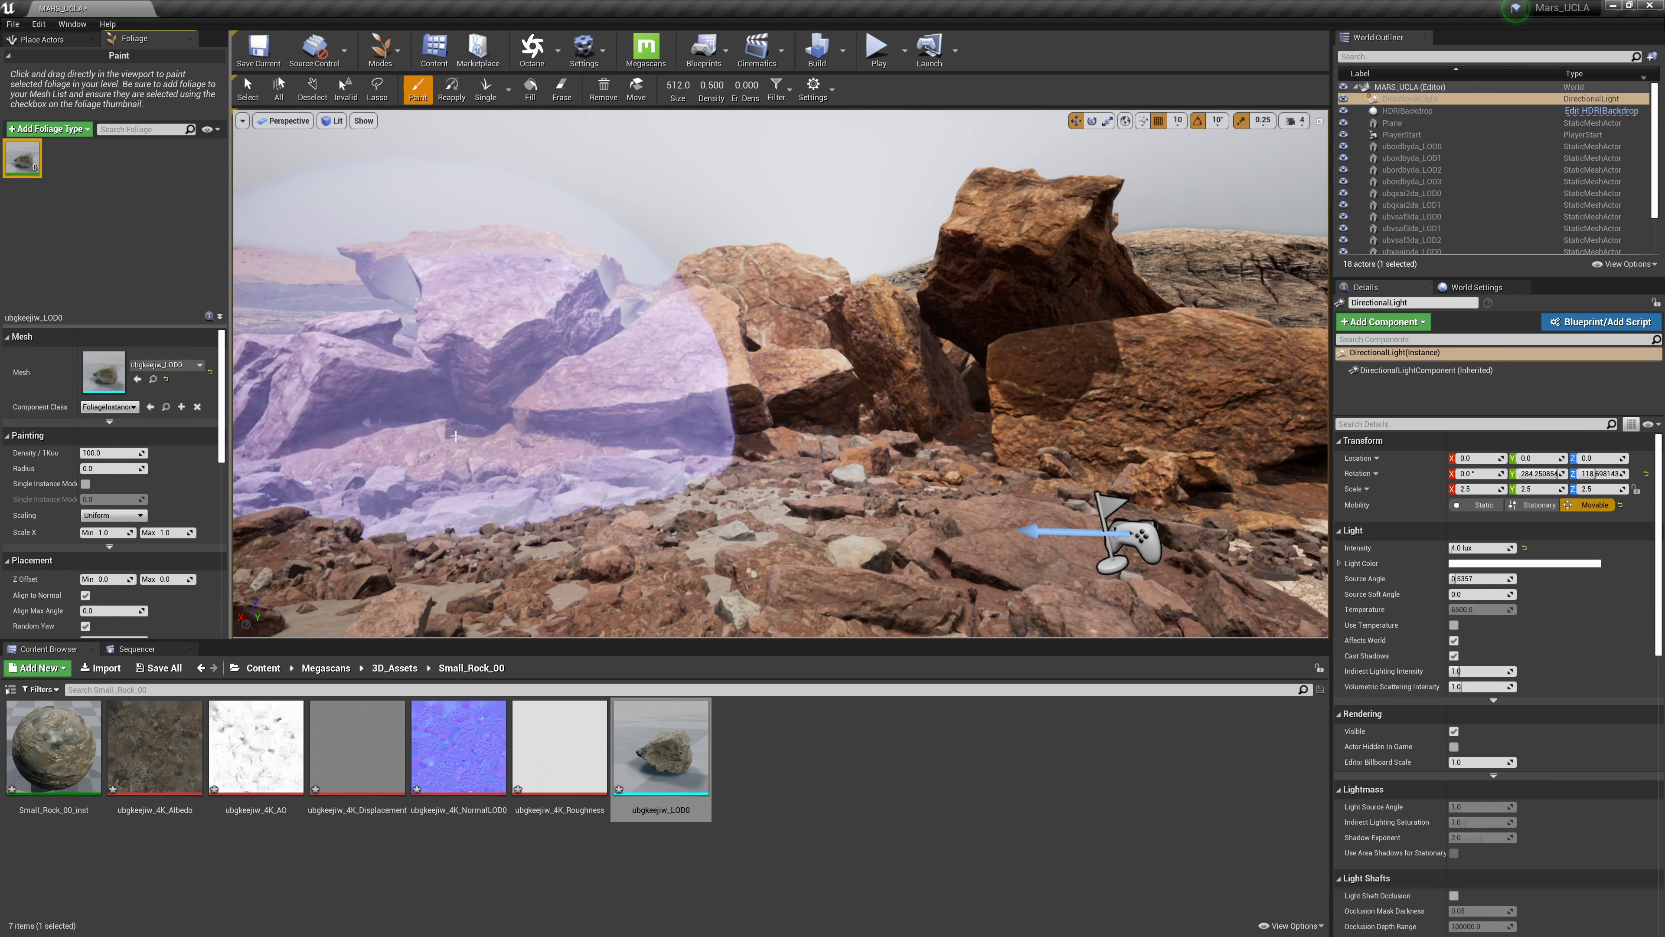
- Set the small rock foliage's Scale X range to a minimum of 3 and a maximum of 4
{"action": "scroll", "coordinate": [219, 430], "scroll_direction": "down", "scroll_amount": 3}
{"action": "left_click_drag", "start_coordinate": [220, 426], "coordinate": [220, 418]}
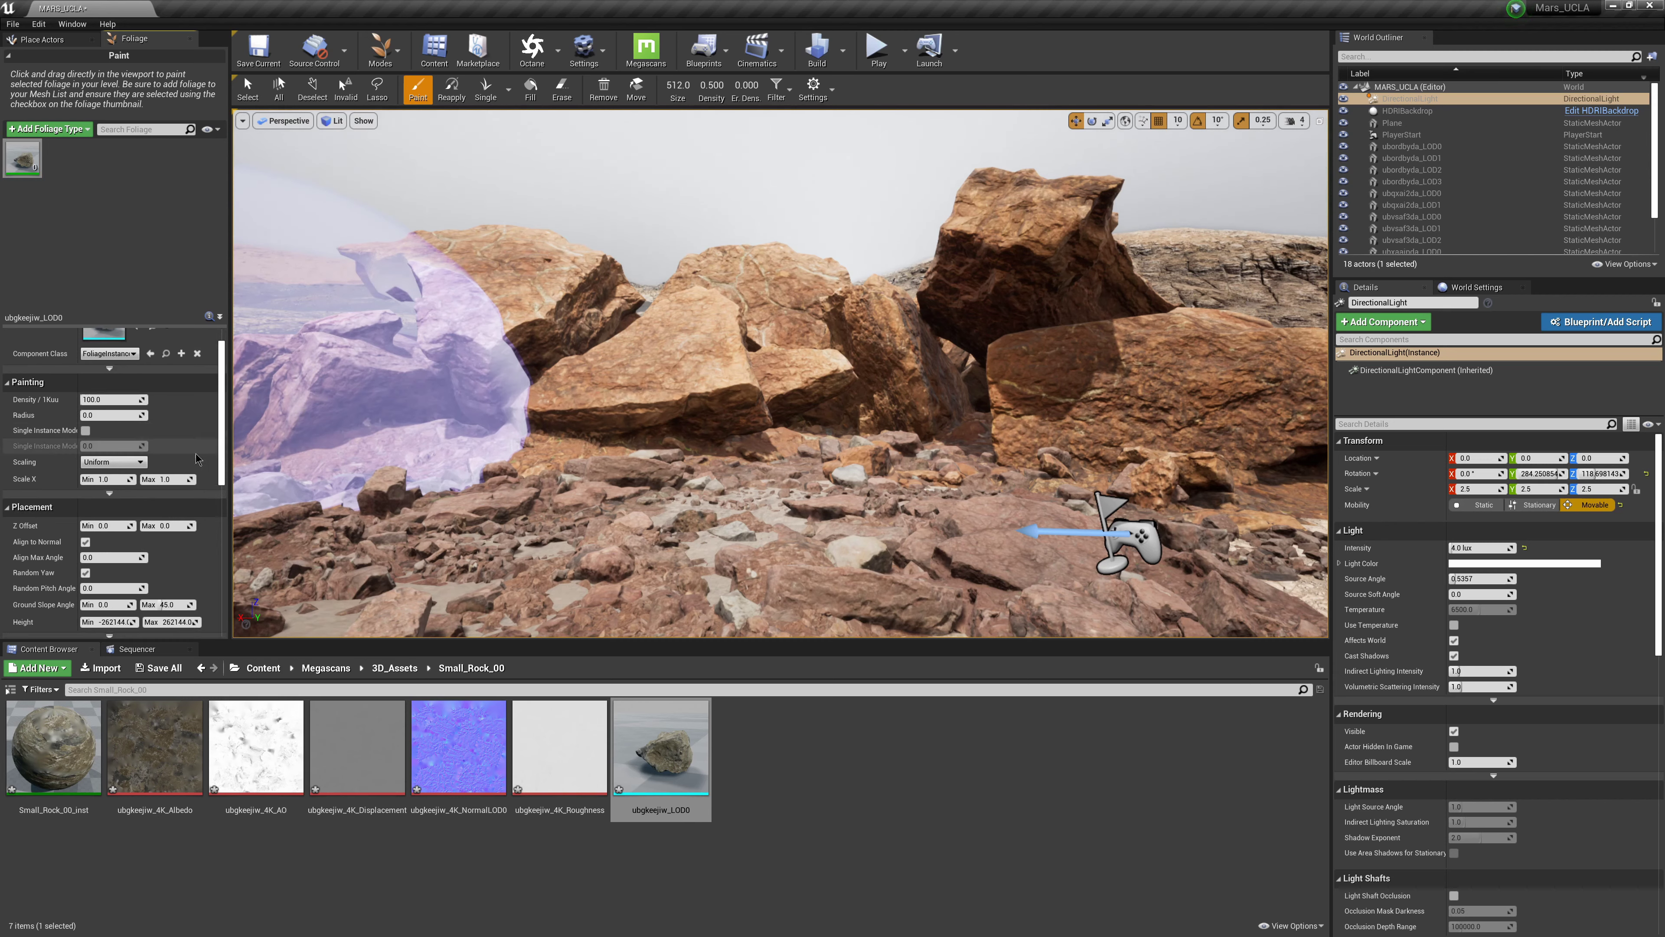
{"action": "left_click", "coordinate": [105, 478]}
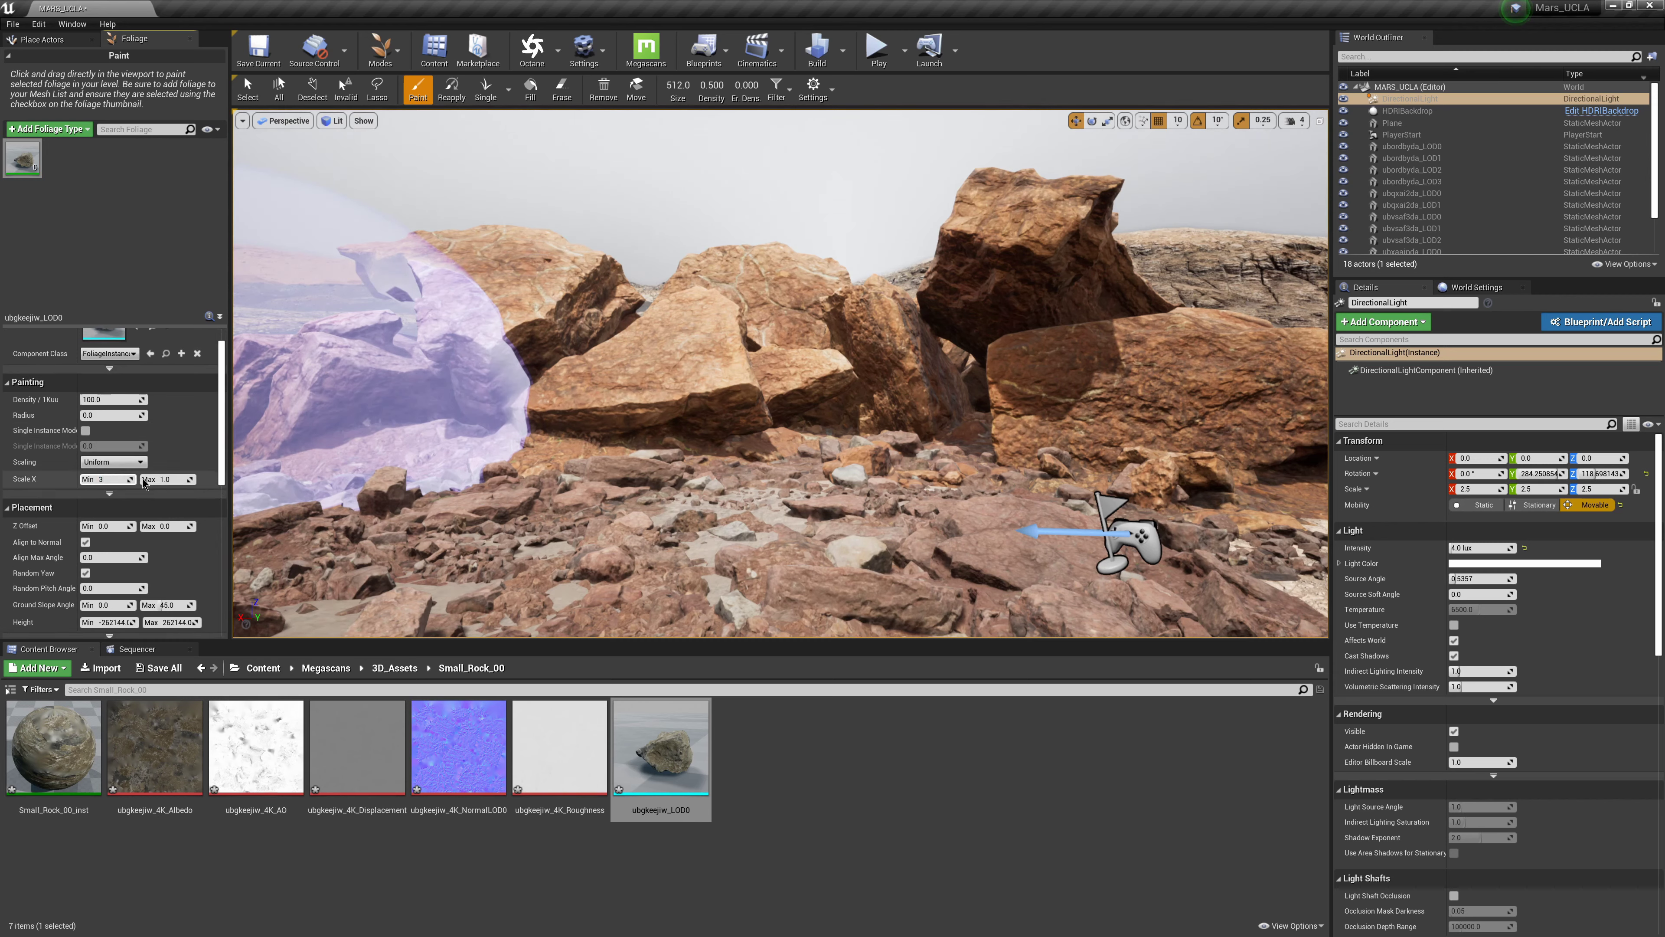
{"action": "left_click", "coordinate": [163, 478]}
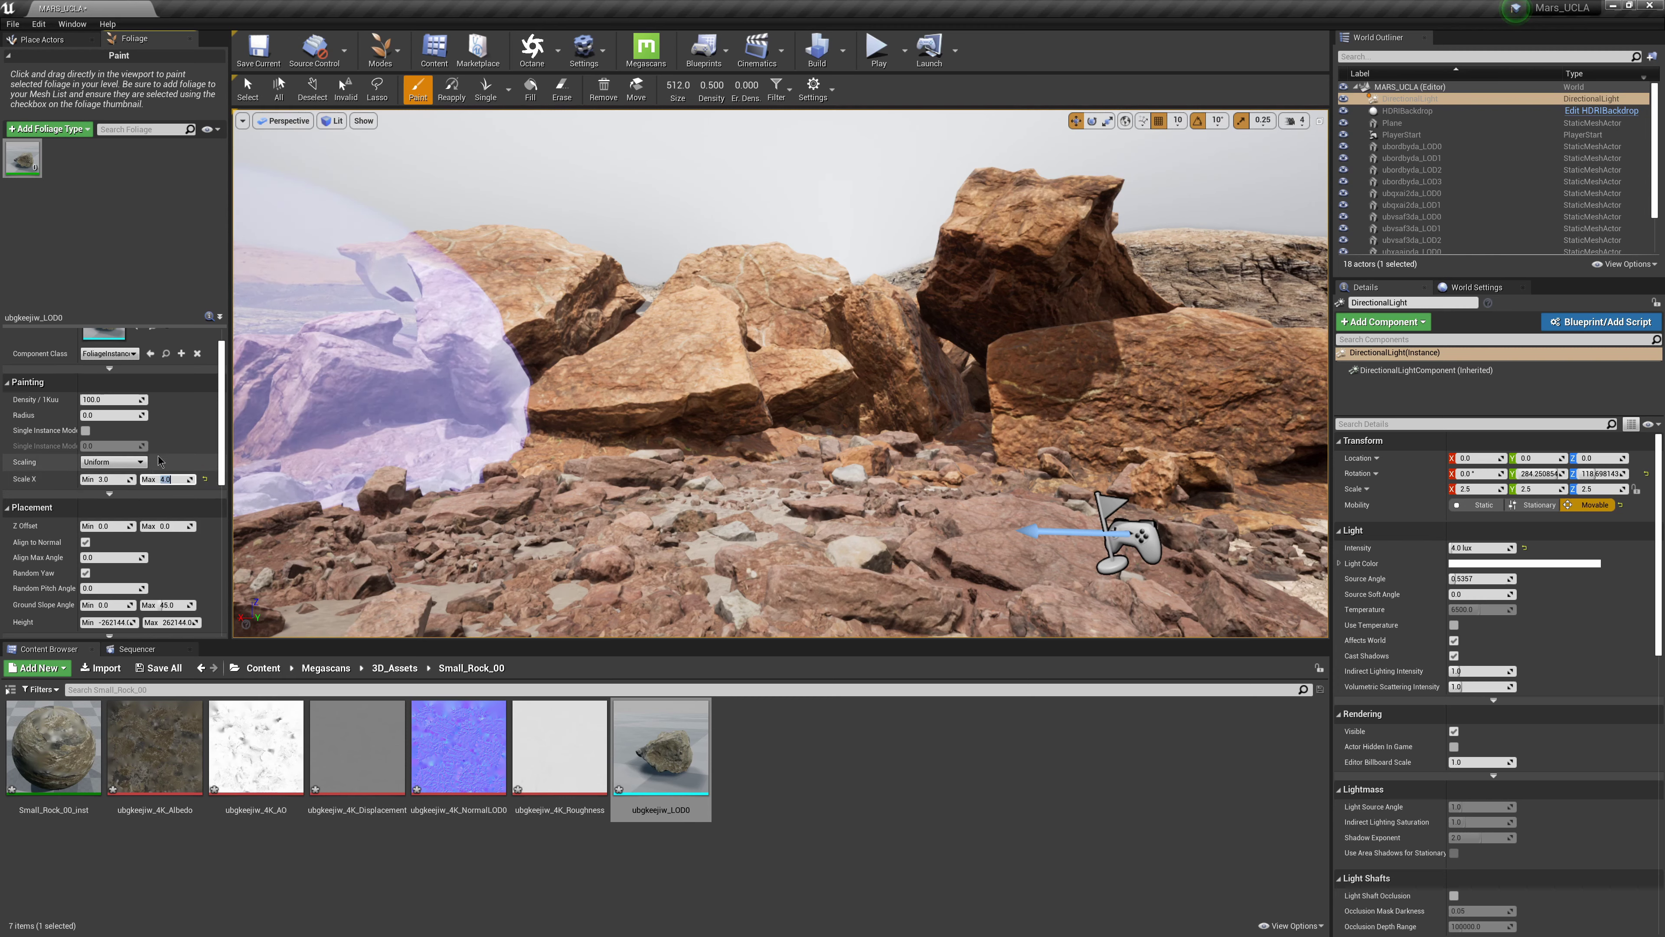
{"action": "scroll", "coordinate": [224, 438], "scroll_direction": "down", "scroll_amount": 3}
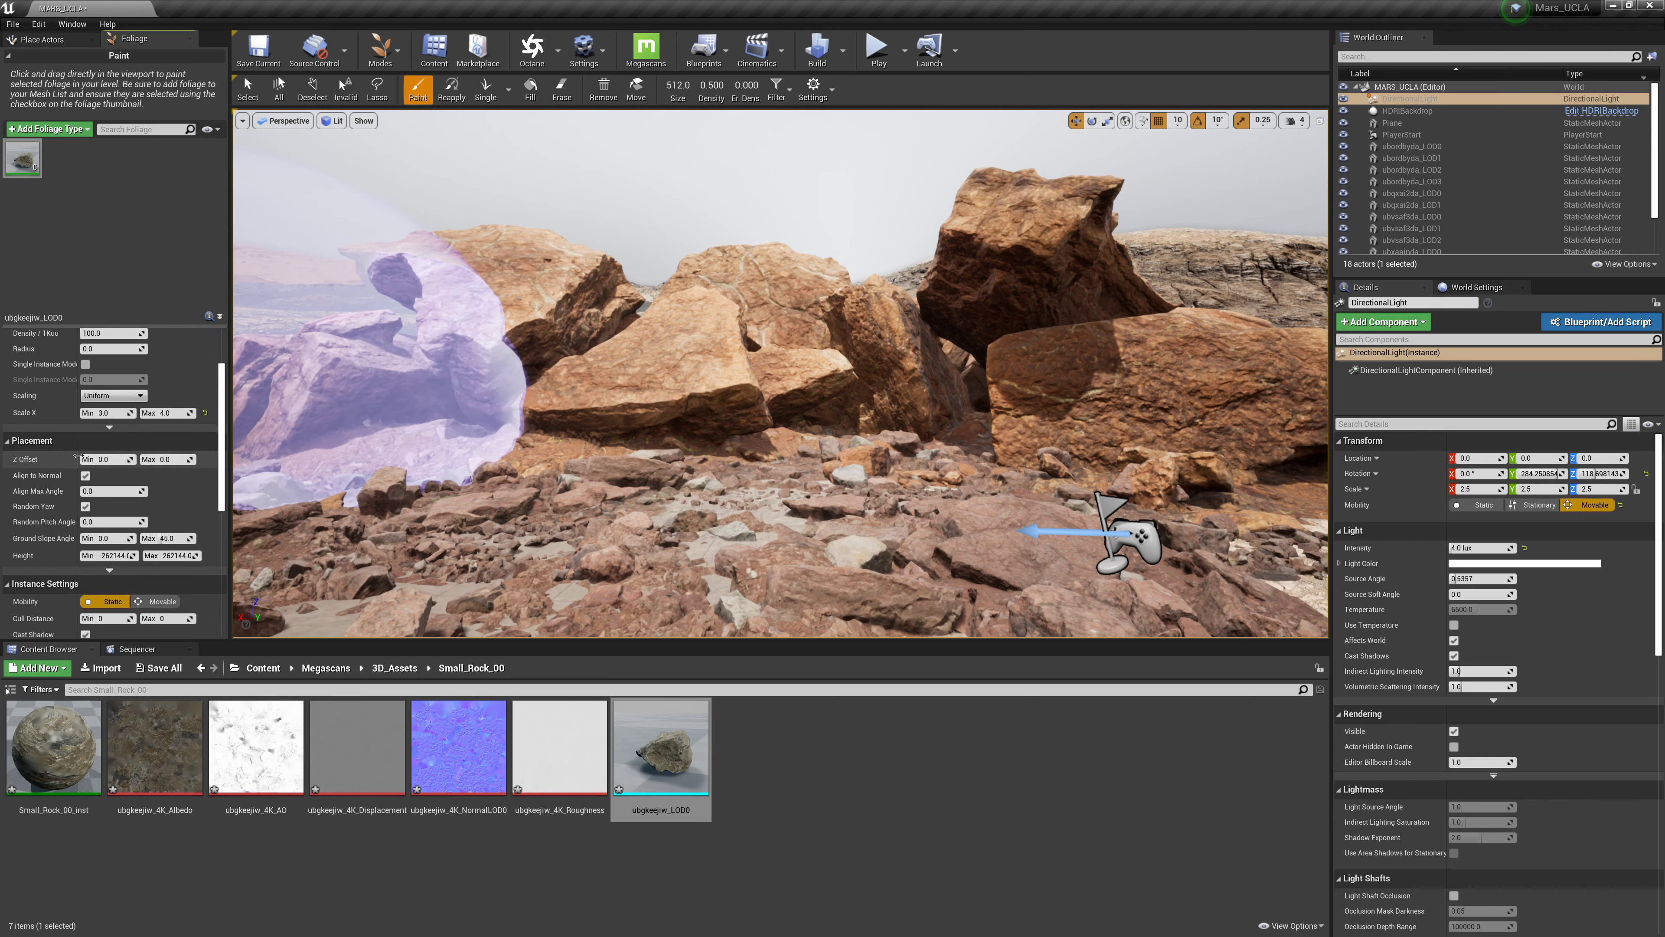
- Set the small rock foliage's Z Offset range to -3 through -1 and its Random Pitch Angle to about 137
{"action": "left_click", "coordinate": [103, 459]}
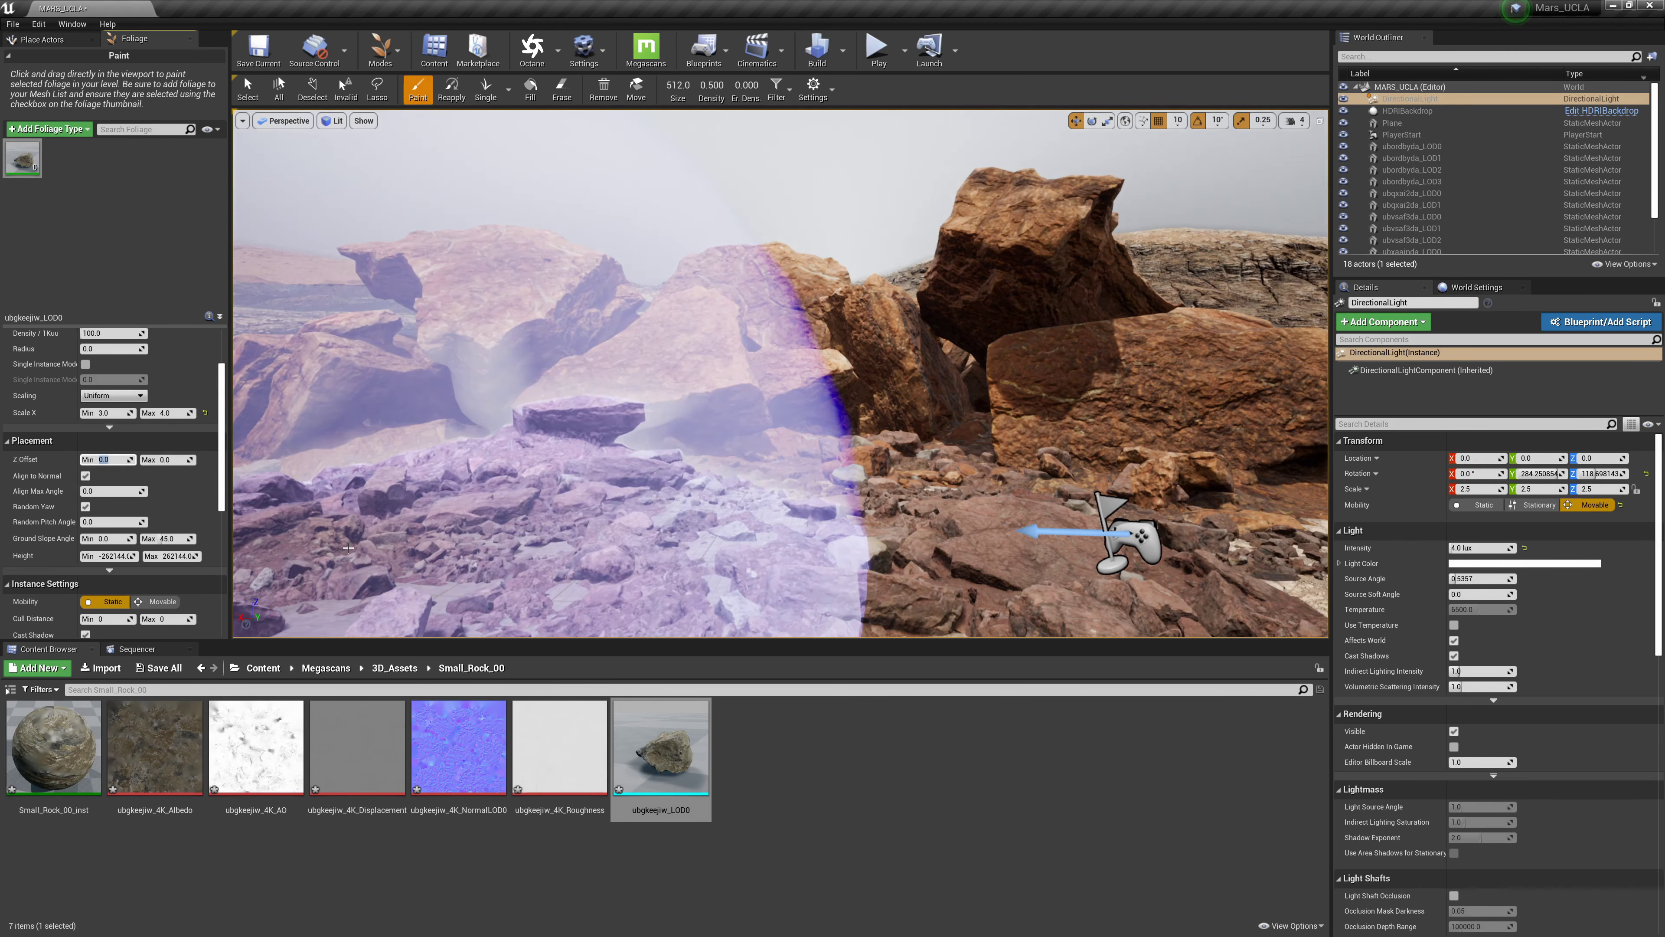
{"action": "type", "text": "-3"}
{"action": "key", "text": "Return"}
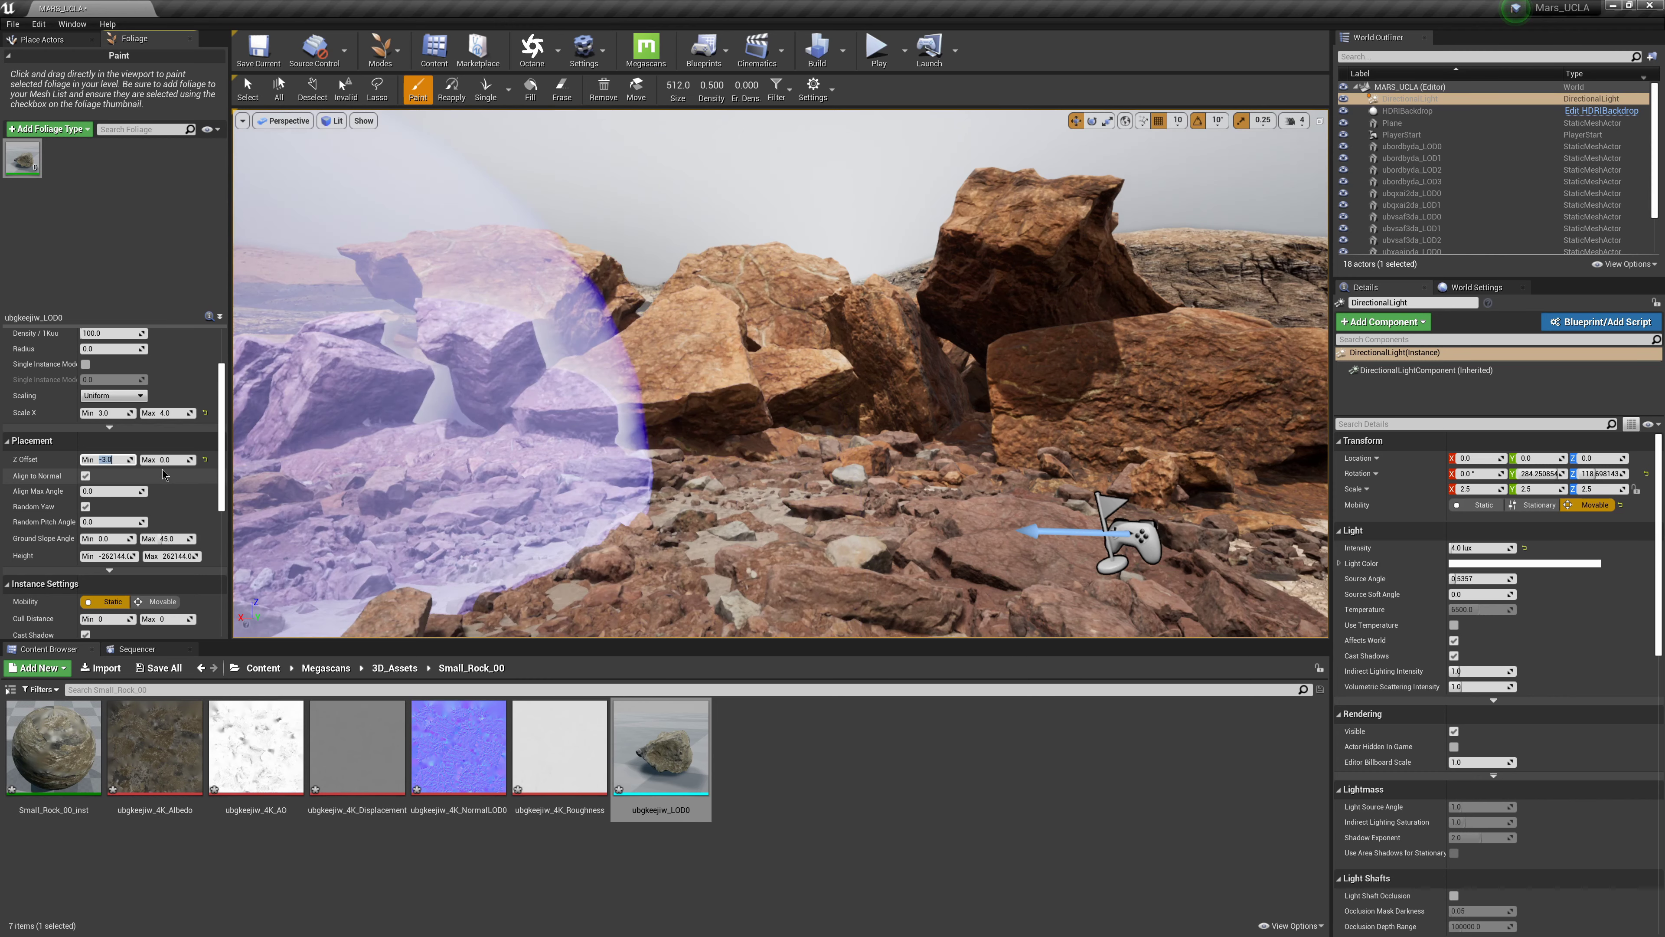
{"action": "left_click", "coordinate": [167, 460]}
{"action": "type", "text": "-1"}
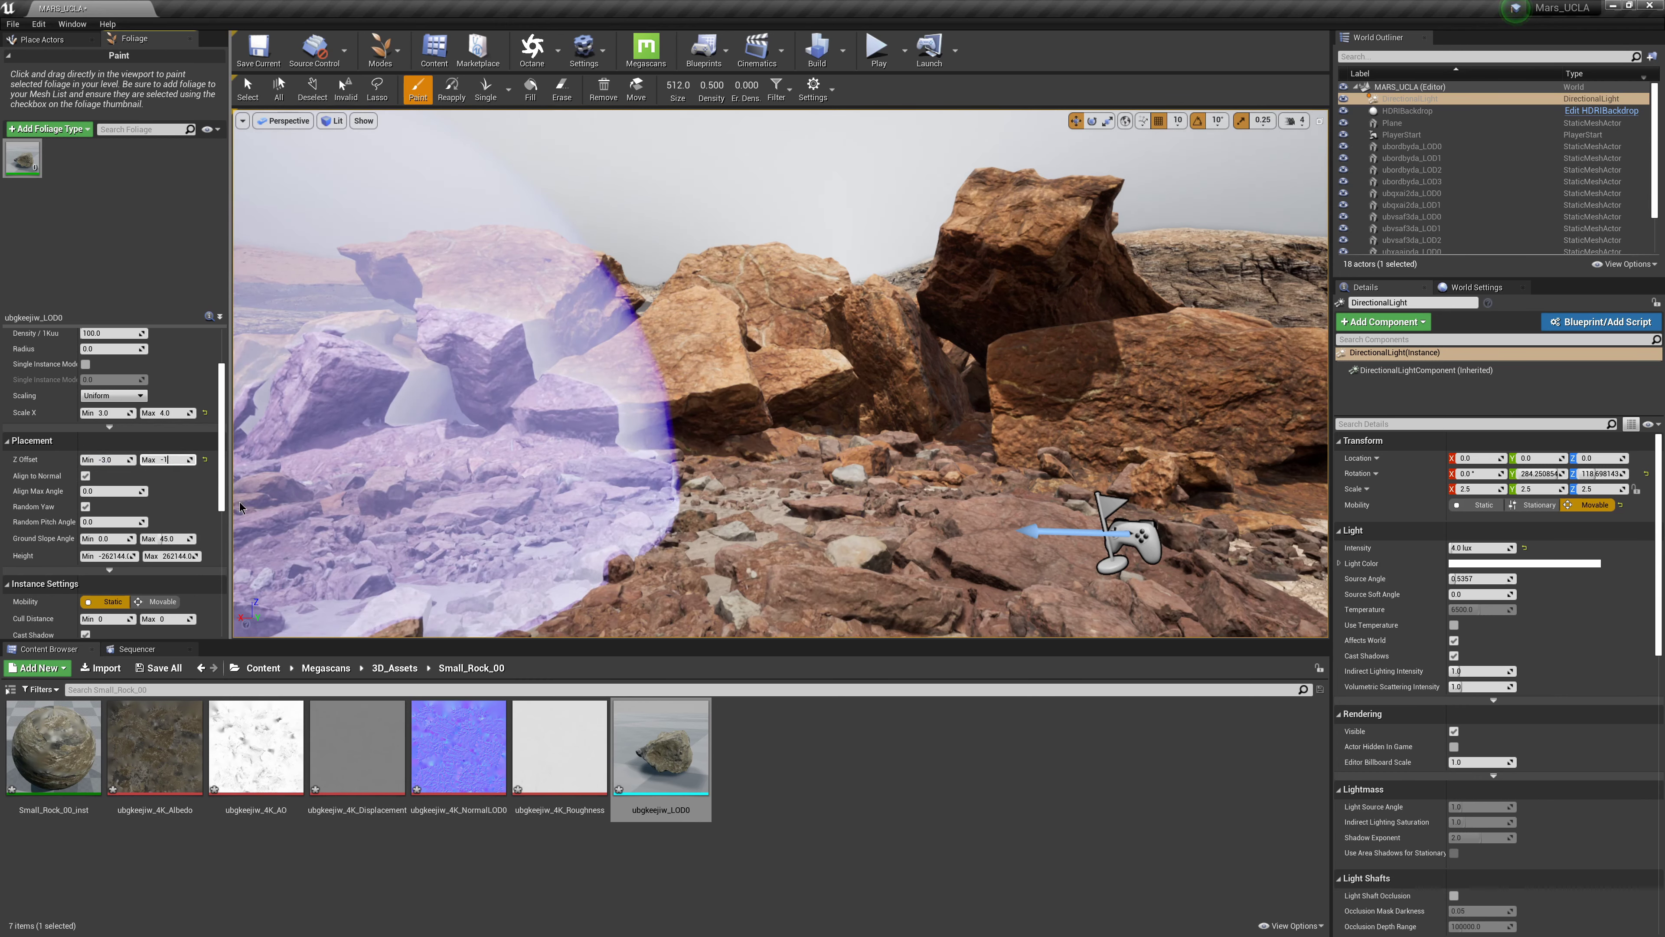
{"action": "key", "text": "Return"}
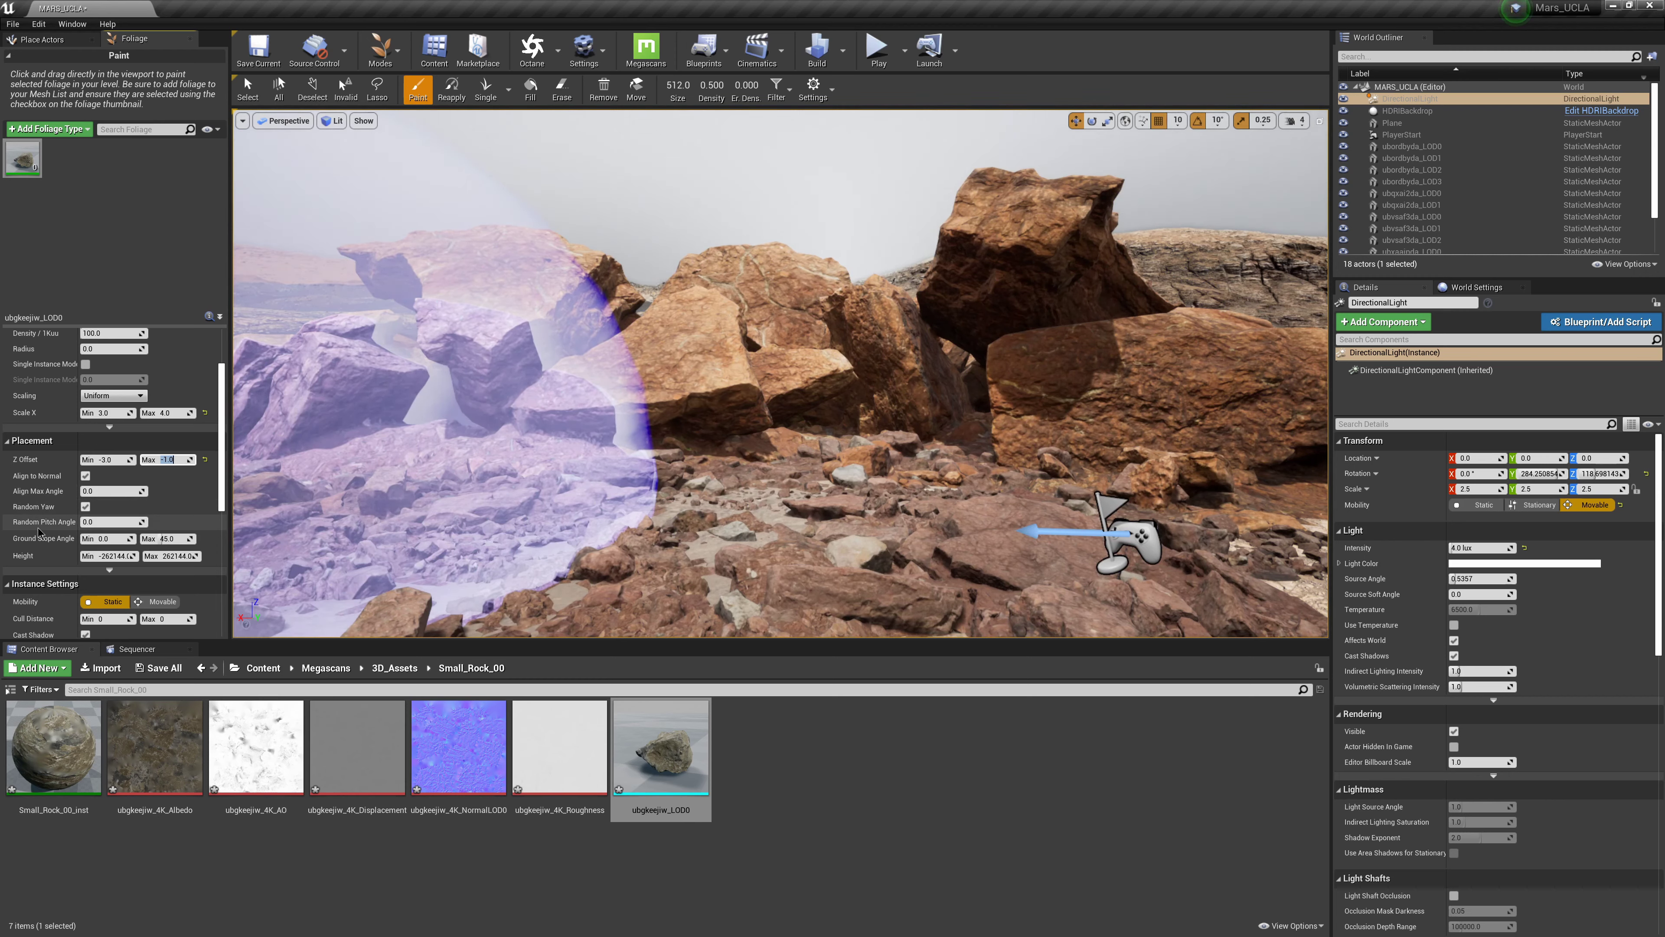
{"action": "left_click_drag", "start_coordinate": [88, 522], "coordinate": [154, 523]}
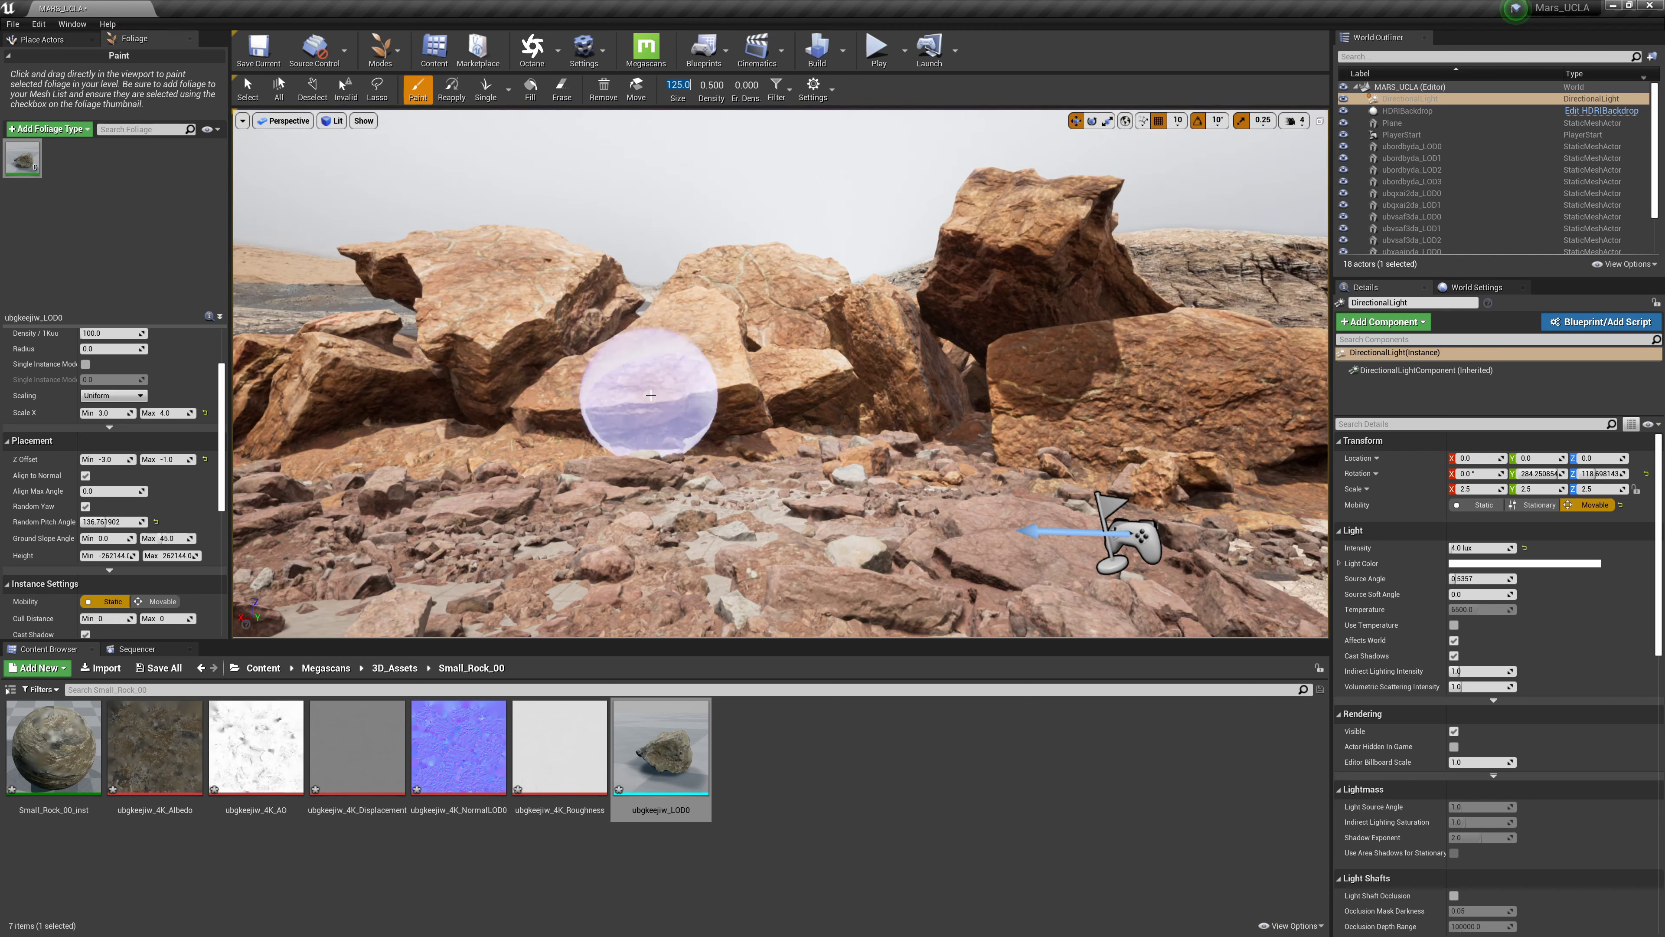
- Paint small rocks over the rubble before the formations, using brush size 125 and a Scale X range of 4 to 6
{"action": "key", "text": "ctrl+z"}
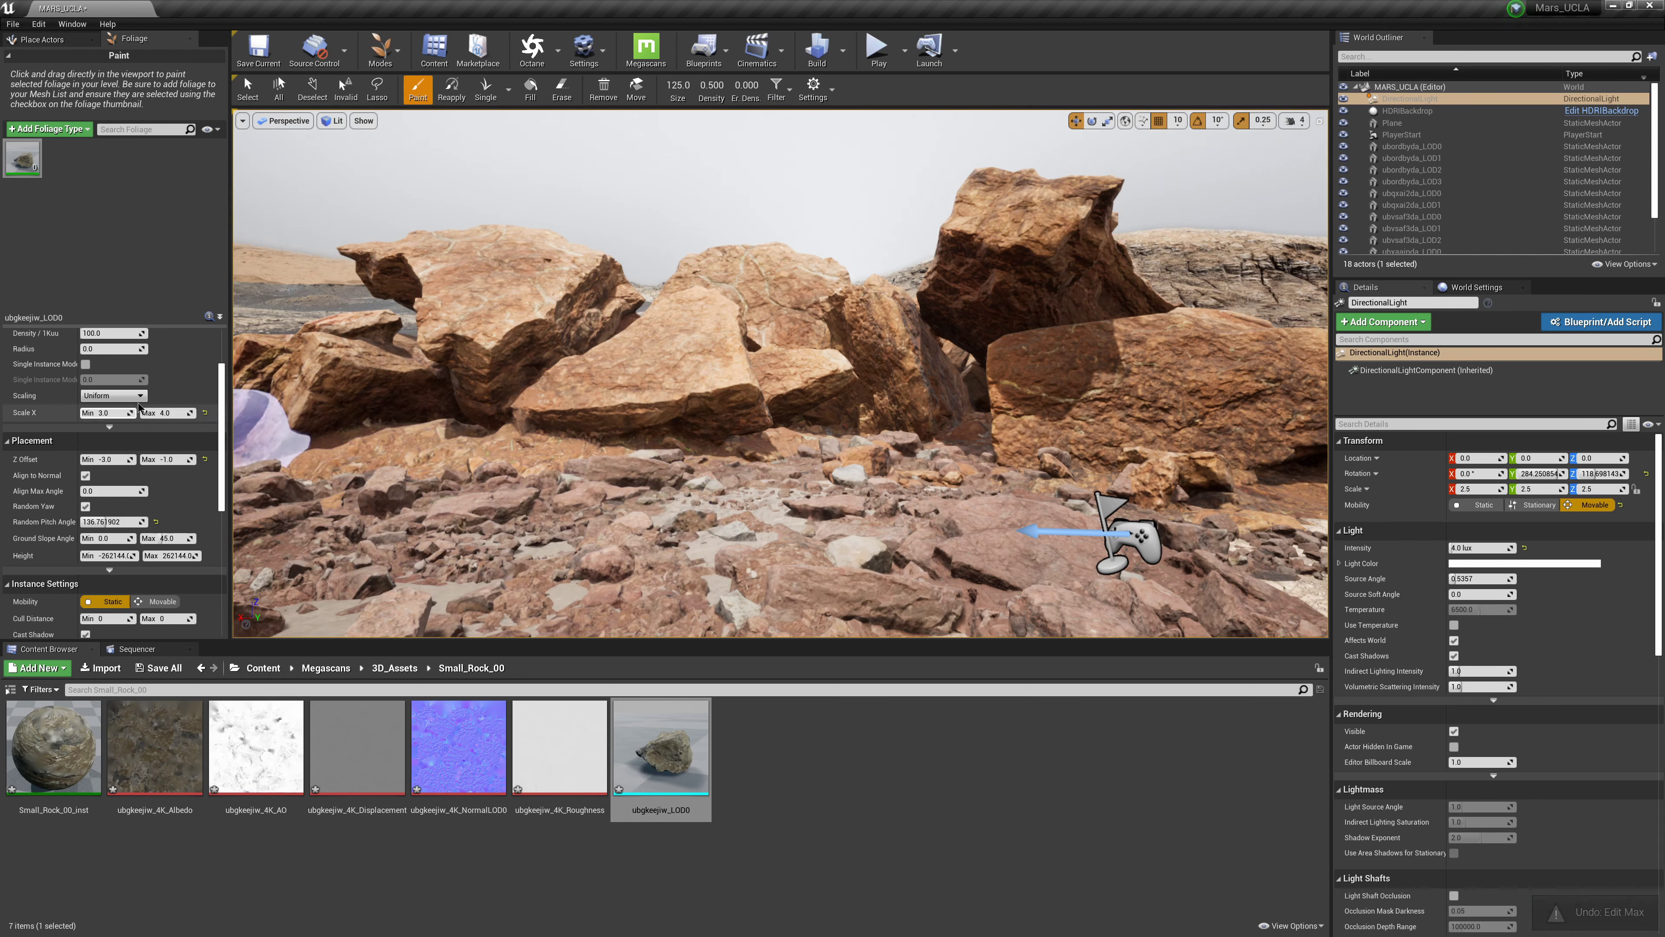
{"action": "left_click", "coordinate": [105, 413]}
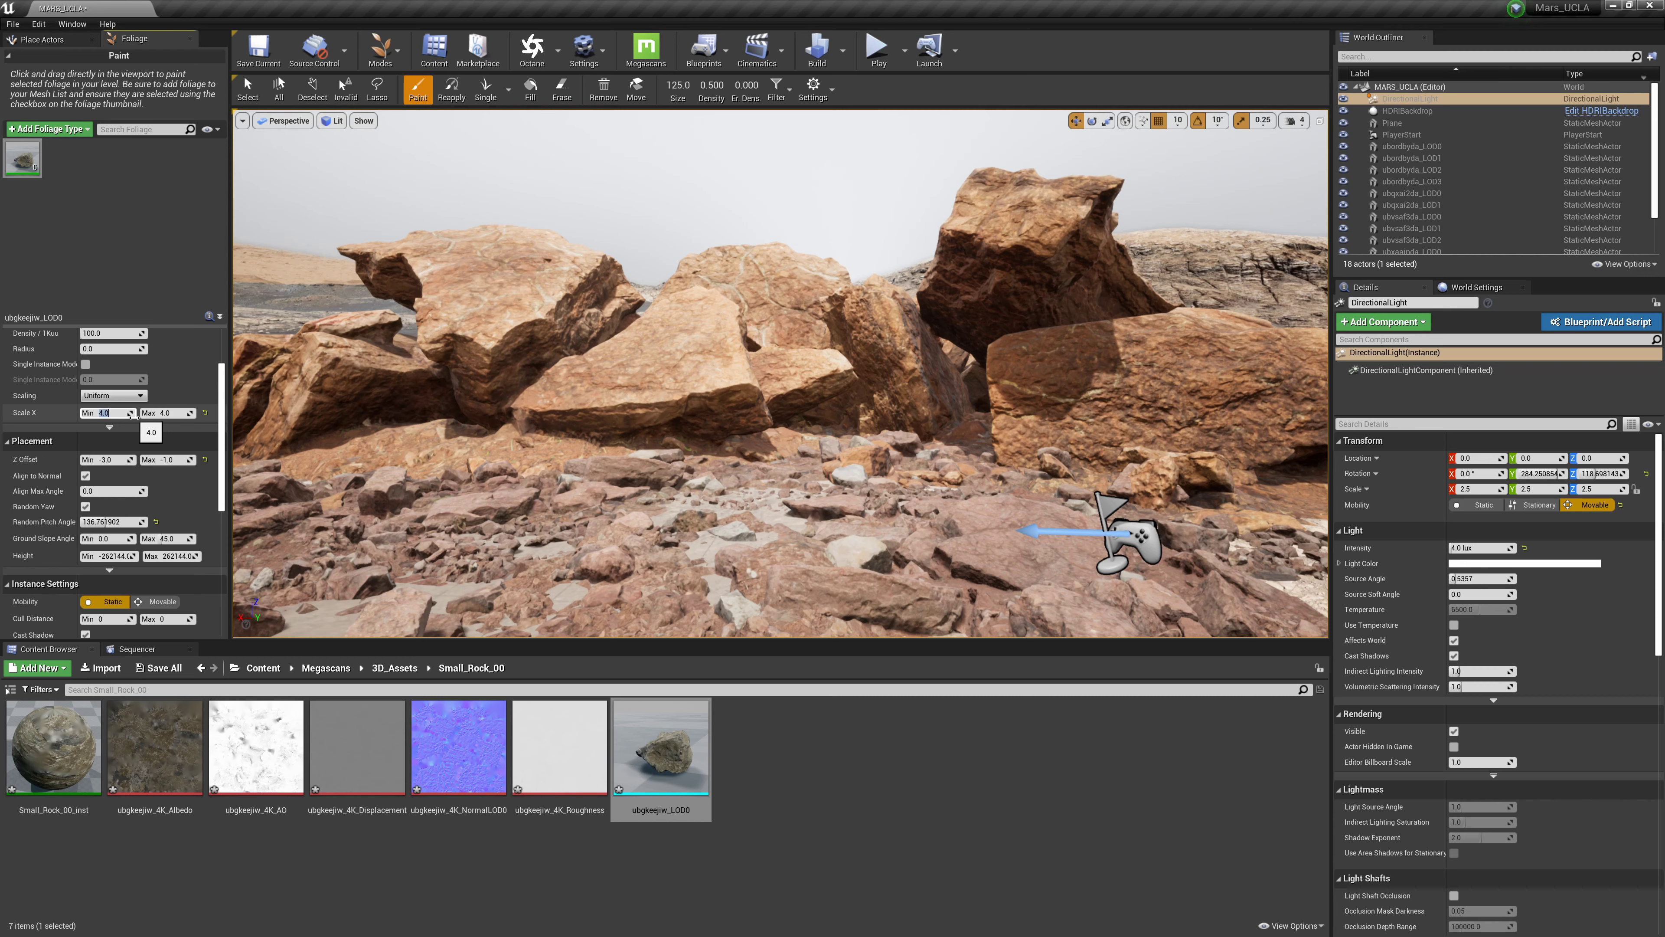
{"action": "left_click", "coordinate": [165, 412]}
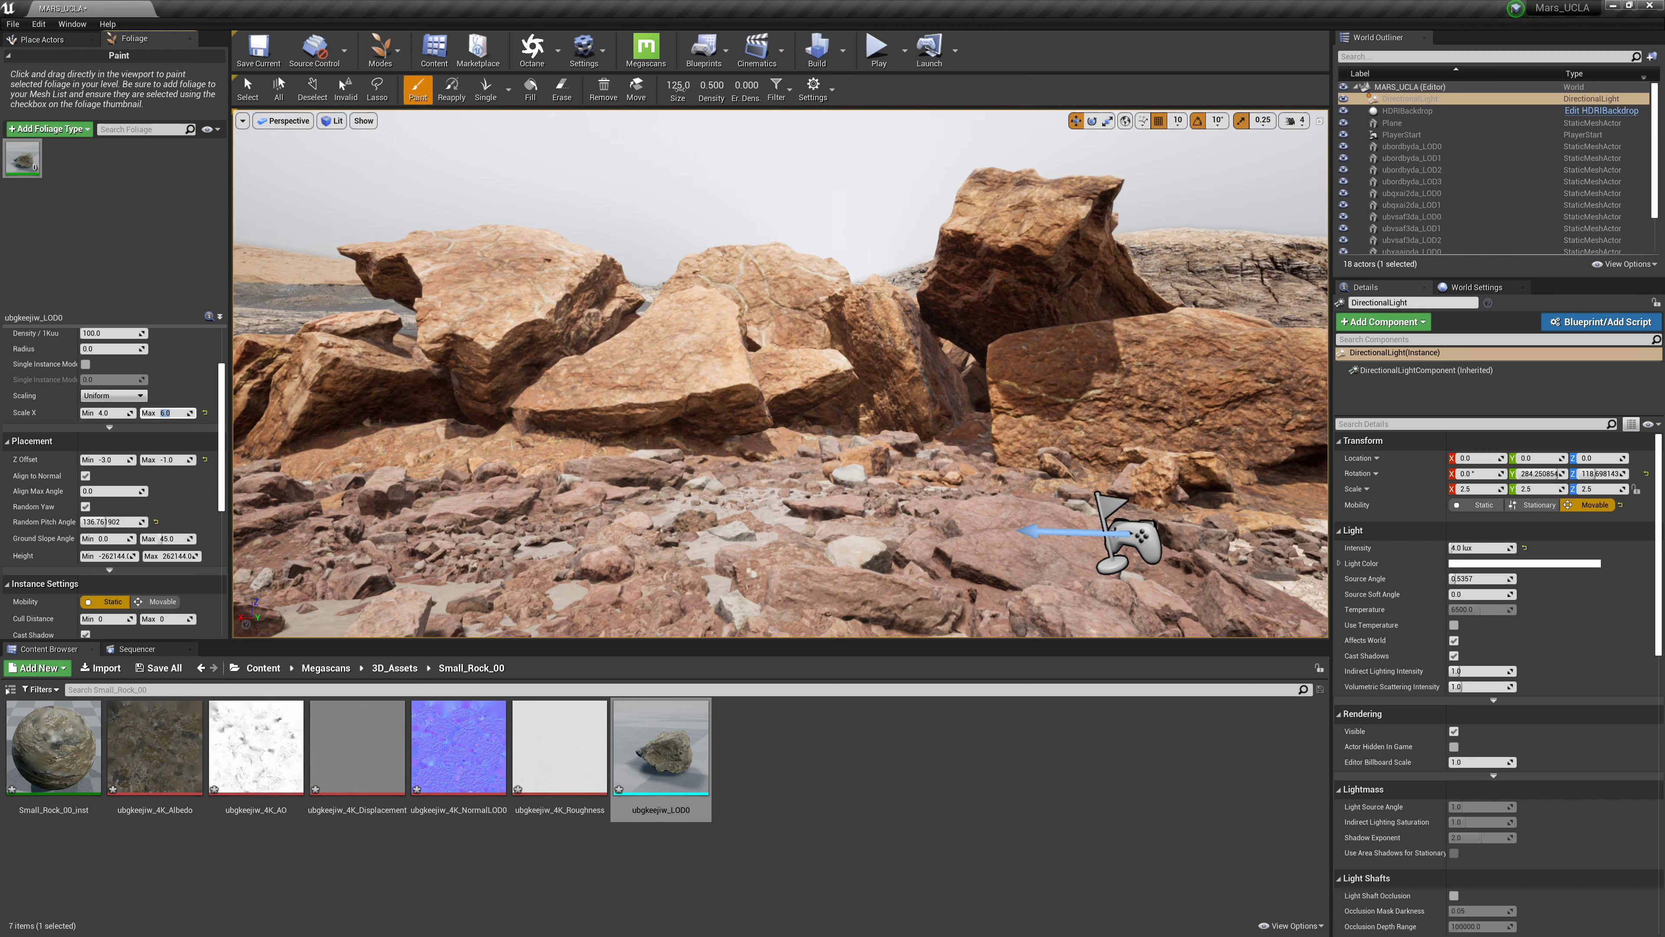
{"action": "mouse_move", "coordinate": [725, 435]}
{"action": "left_mouse_down"}
{"action": "mouse_move", "coordinate": [781, 454]}
{"action": "mouse_move", "coordinate": [762, 484]}
{"action": "mouse_move", "coordinate": [864, 520]}
{"action": "mouse_move", "coordinate": [762, 476]}
{"action": "mouse_move", "coordinate": [550, 472]}
{"action": "mouse_move", "coordinate": [427, 520]}
{"action": "mouse_move", "coordinate": [443, 510]}
{"action": "mouse_move", "coordinate": [416, 484]}
{"action": "mouse_move", "coordinate": [550, 521]}
{"action": "mouse_move", "coordinate": [840, 521]}
{"action": "mouse_move", "coordinate": [1141, 553]}
{"action": "mouse_move", "coordinate": [1180, 519]}
{"action": "mouse_move", "coordinate": [725, 484]}
{"action": "mouse_move", "coordinate": [400, 573]}
{"action": "left_mouse_up"}
{"action": "scroll", "coordinate": [554, 518], "scroll_direction": "down", "scroll_amount": 3}
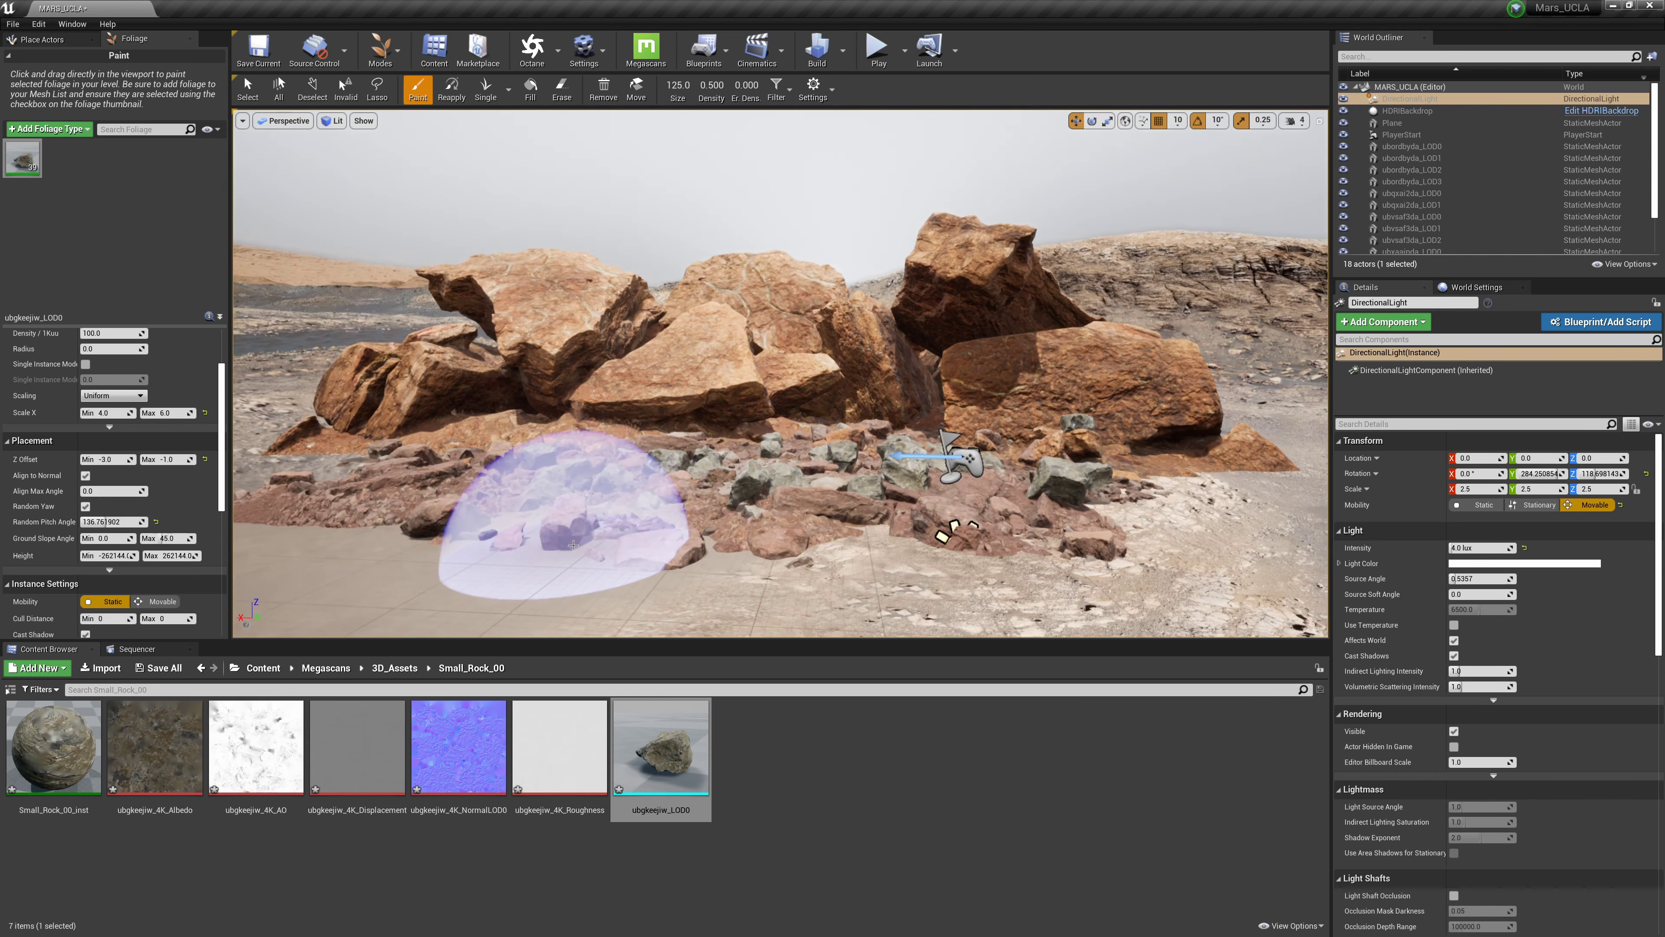
{"action": "mouse_move", "coordinate": [1126, 524]}
{"action": "left_mouse_down"}
{"action": "mouse_move", "coordinate": [1152, 484]}
{"action": "mouse_move", "coordinate": [1207, 502]}
{"action": "mouse_move", "coordinate": [1022, 521]}
{"action": "mouse_move", "coordinate": [872, 578]}
{"action": "mouse_move", "coordinate": [631, 521]}
{"action": "mouse_move", "coordinate": [334, 524]}
{"action": "mouse_move", "coordinate": [333, 493]}
{"action": "mouse_move", "coordinate": [282, 472]}
{"action": "mouse_move", "coordinate": [651, 571]}
{"action": "left_mouse_up"}
{"action": "scroll", "coordinate": [1003, 518], "scroll_direction": "up", "scroll_amount": 3}
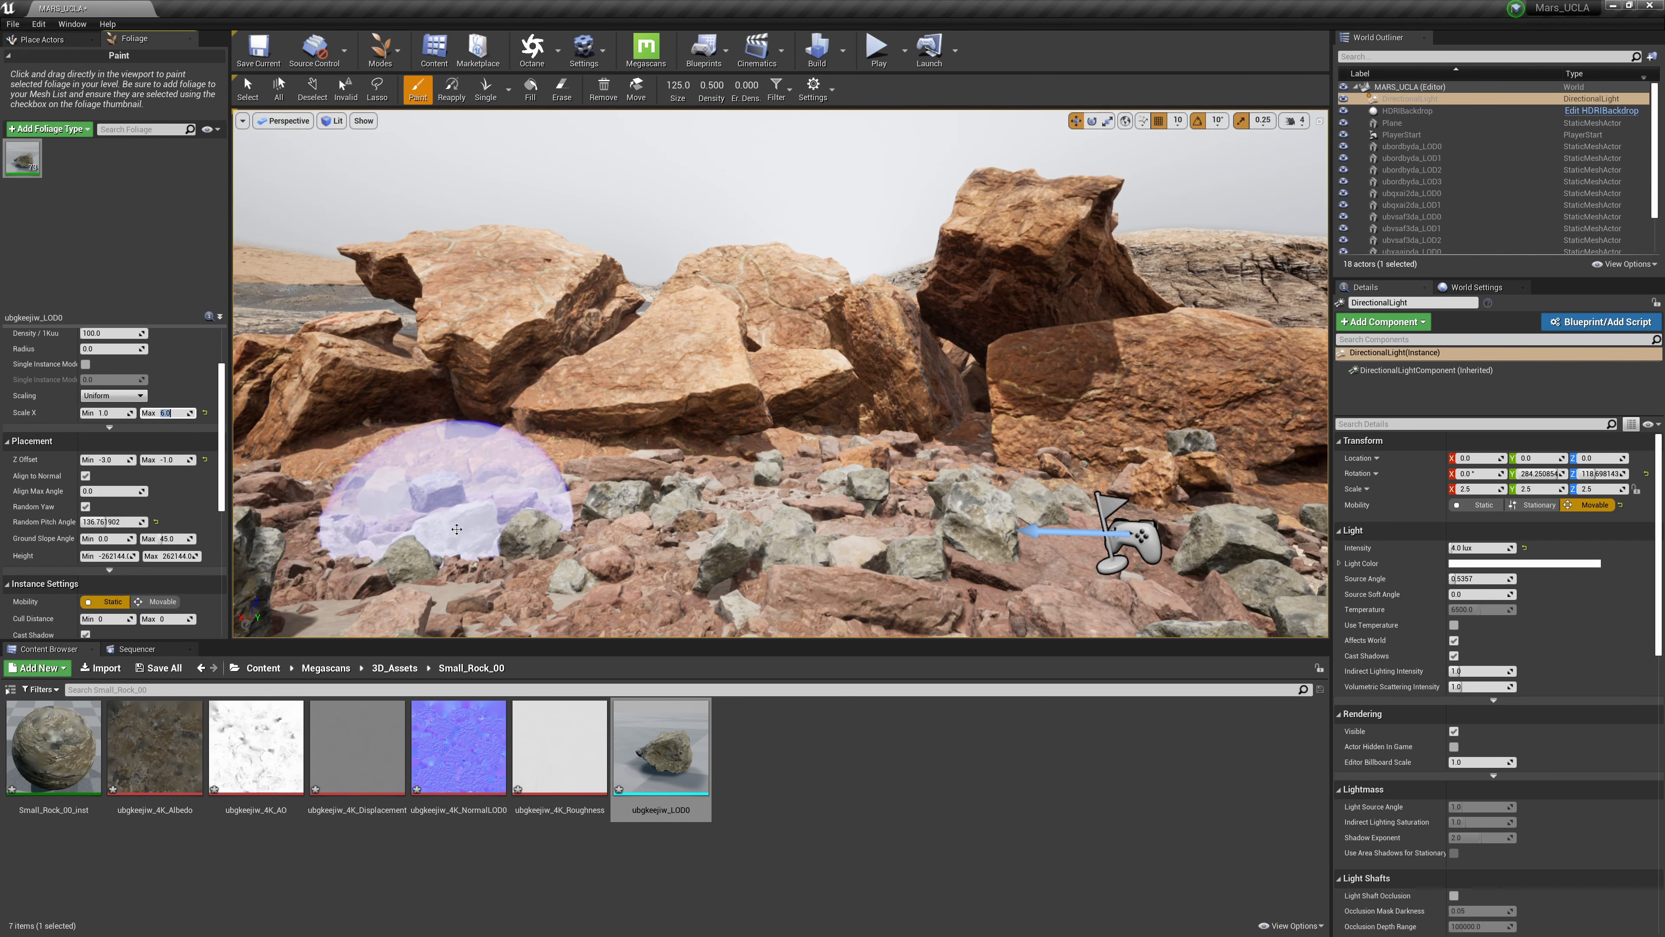
- Set the foliage's Scale X range to 1–2, paint a test stroke on the sand before the rocks, and undo it
{"action": "scroll", "coordinate": [666, 524], "scroll_direction": "down", "scroll_amount": 5}
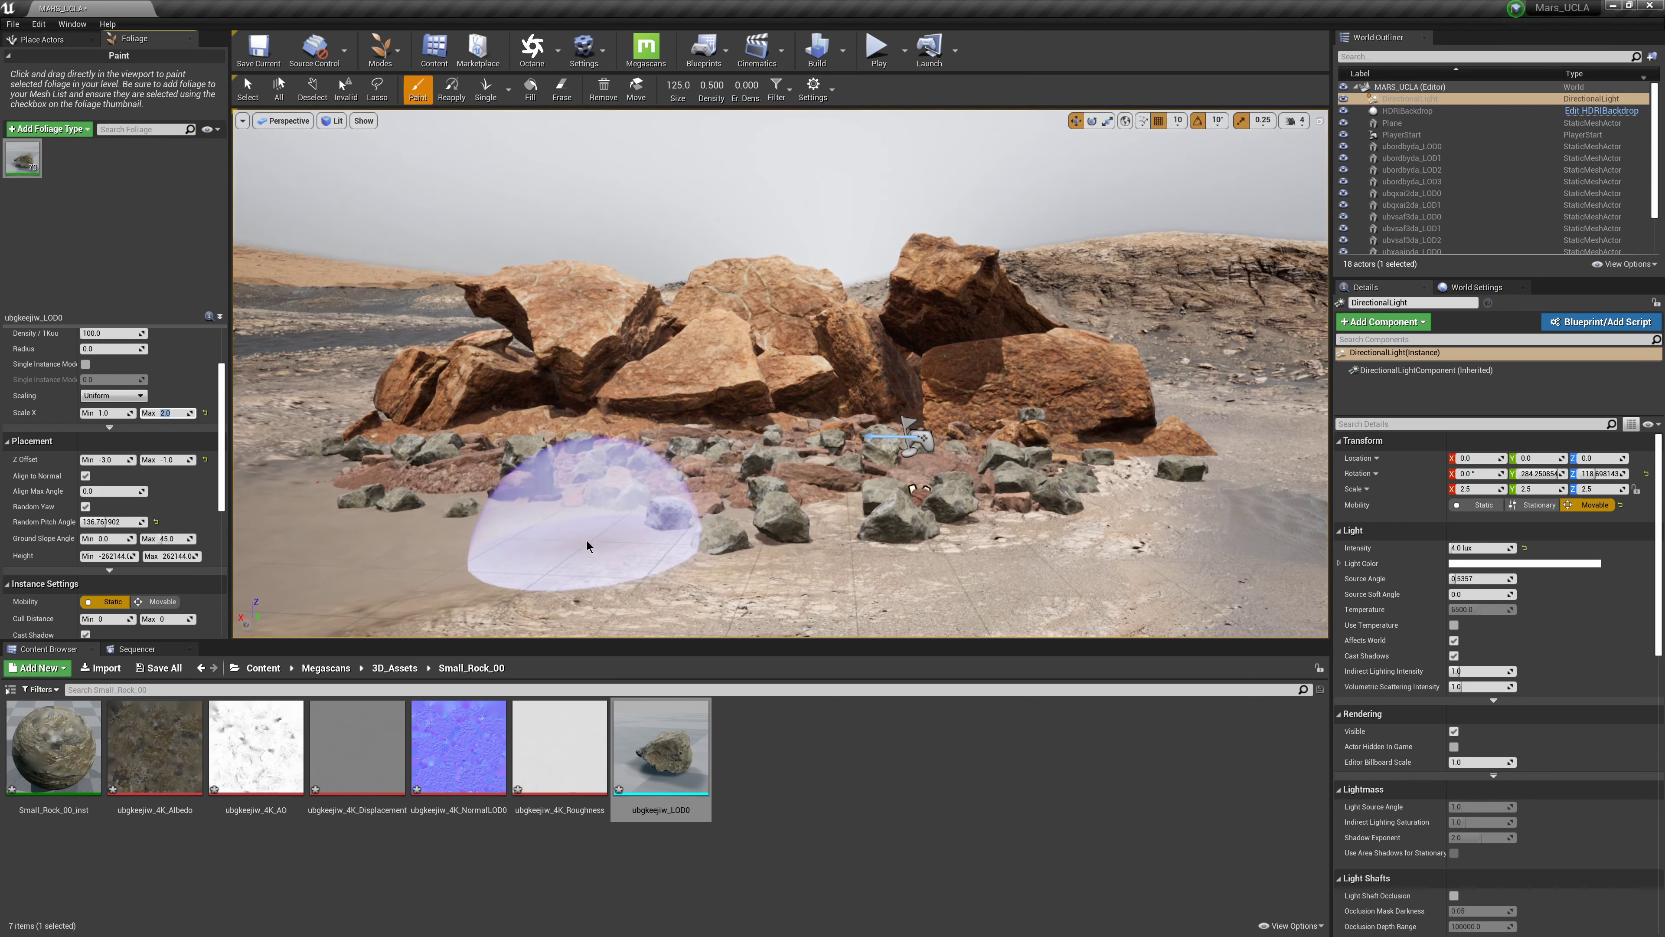
{"action": "left_click_drag", "start_coordinate": [584, 545], "coordinate": [608, 564]}
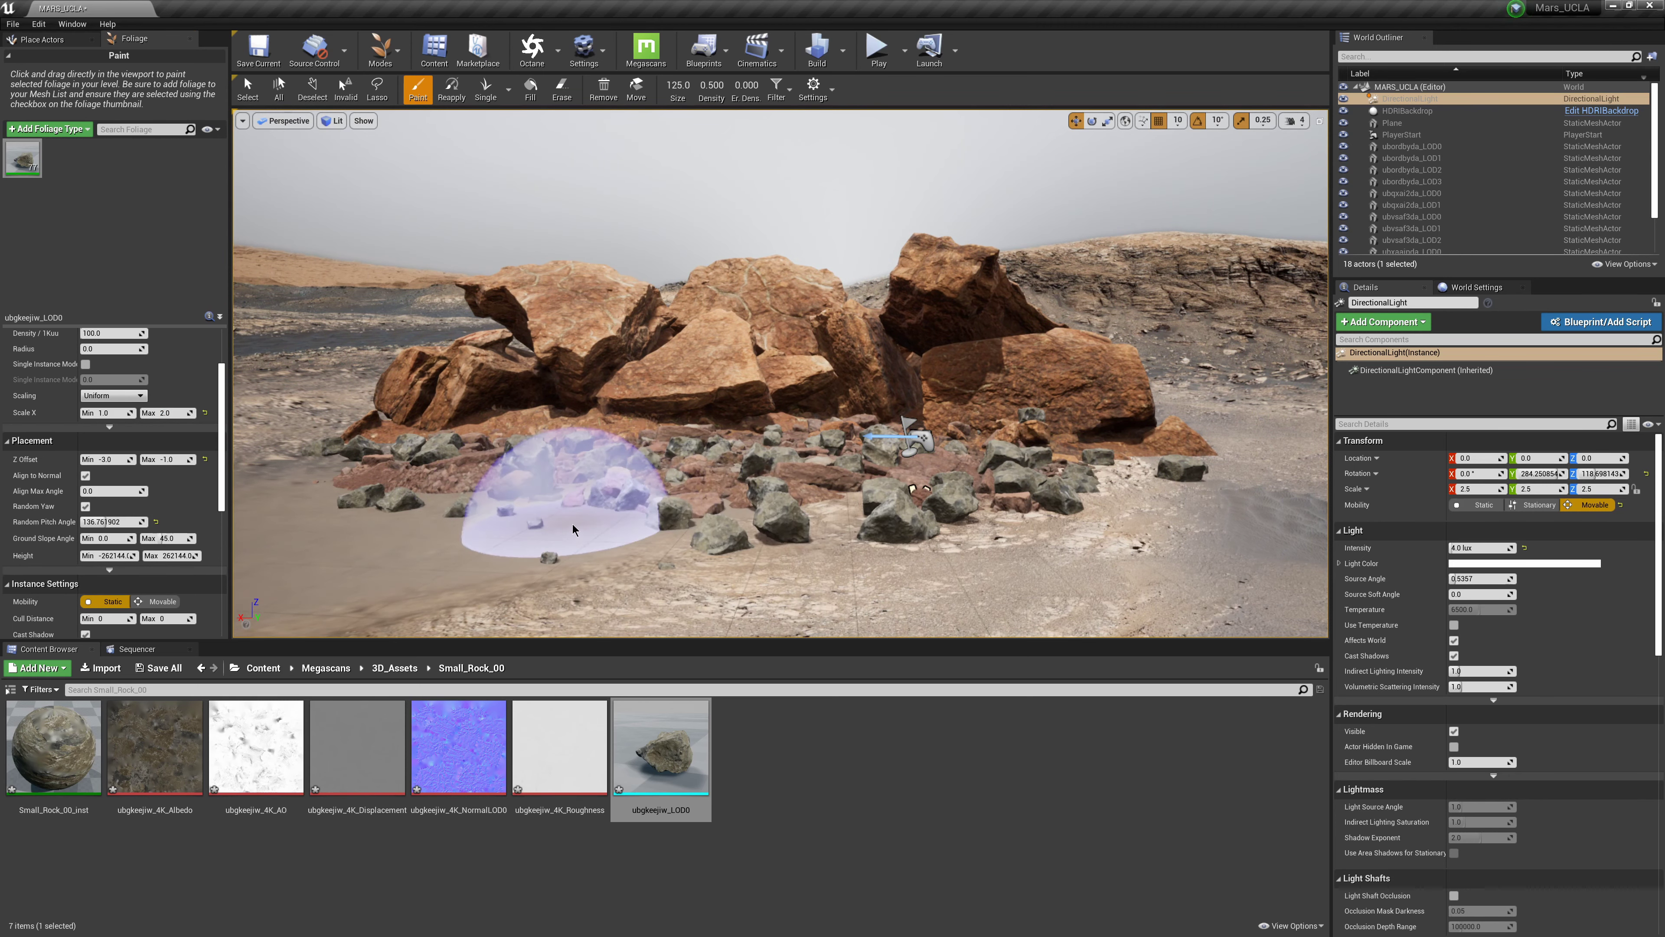
{"action": "key", "text": "ctrl+z"}
{"action": "key", "text": "ctrl+z"}
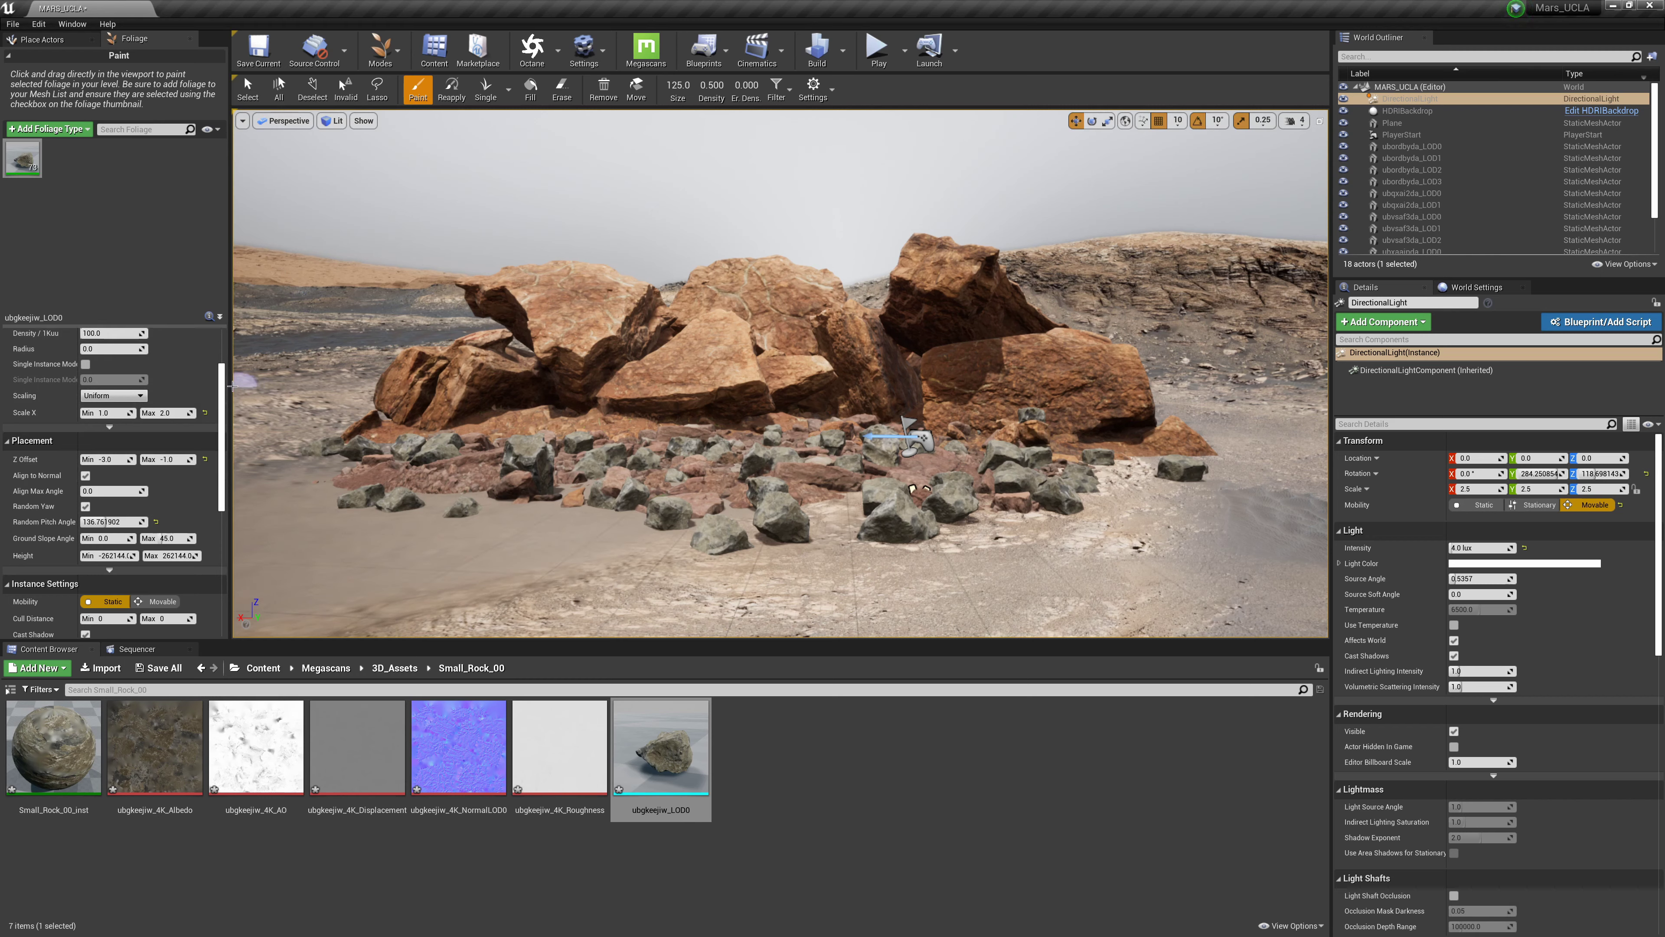
- Set the small rock foliage density to 300, paint a test stroke on the sand before the rocks, and undo it
{"action": "scroll", "coordinate": [97, 452], "scroll_direction": "up", "scroll_amount": 3}
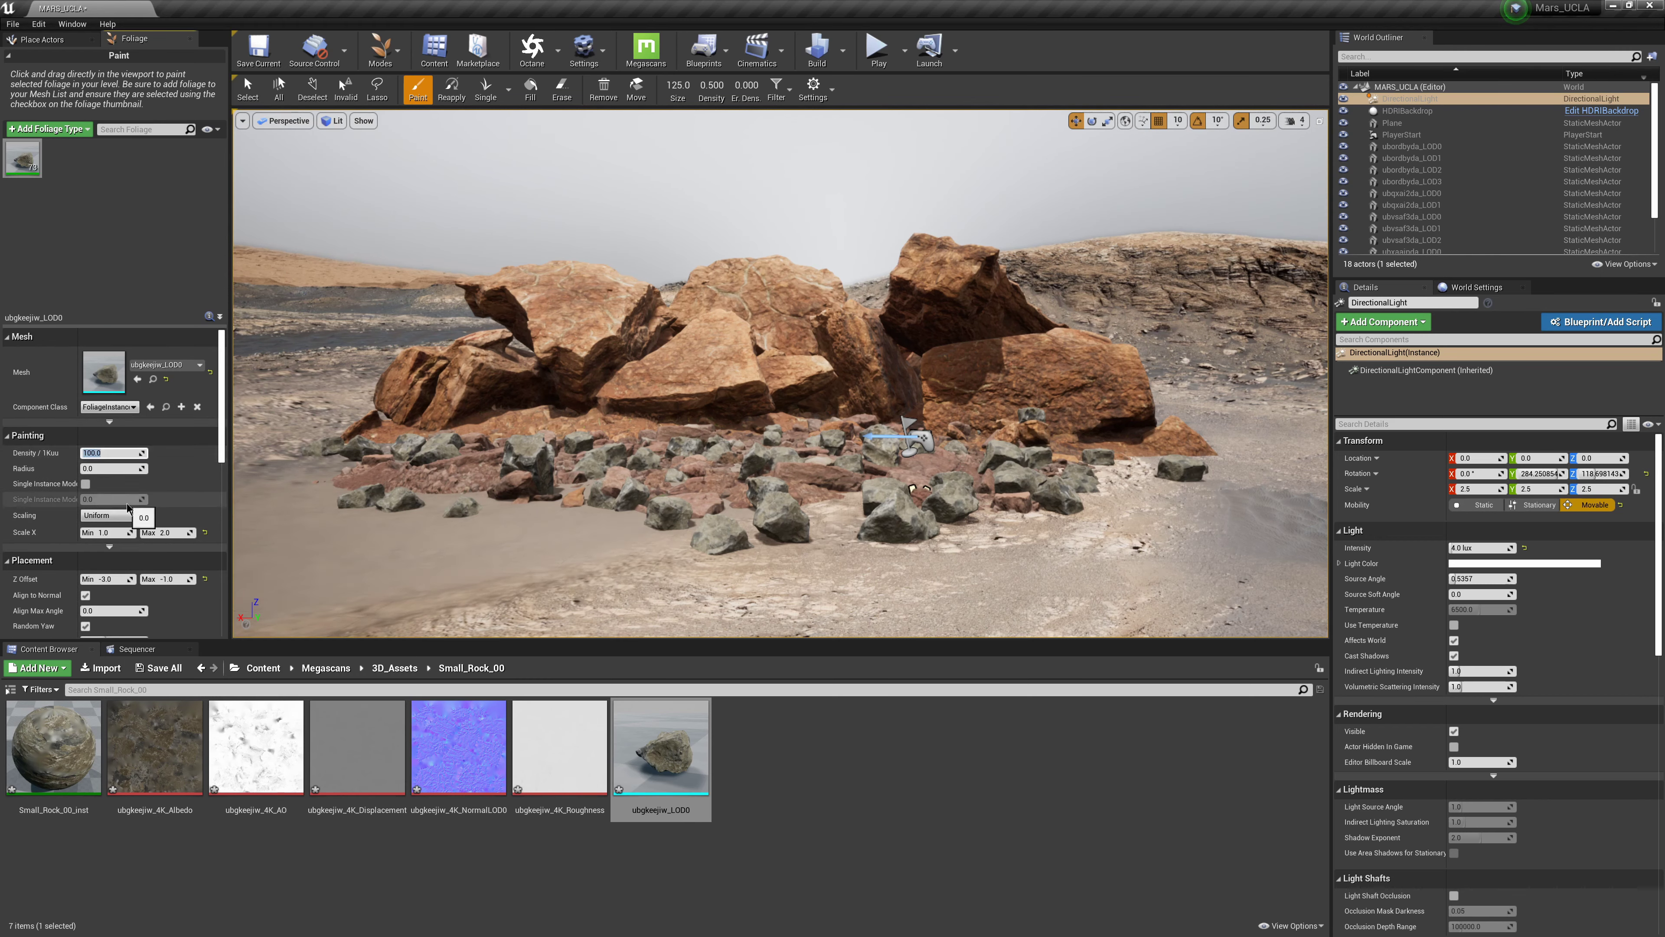
{"action": "mouse_move", "coordinate": [535, 558]}
{"action": "left_mouse_down"}
{"action": "mouse_move", "coordinate": [563, 546]}
{"action": "mouse_move", "coordinate": [511, 529]}
{"action": "mouse_move", "coordinate": [526, 512]}
{"action": "left_mouse_up"}
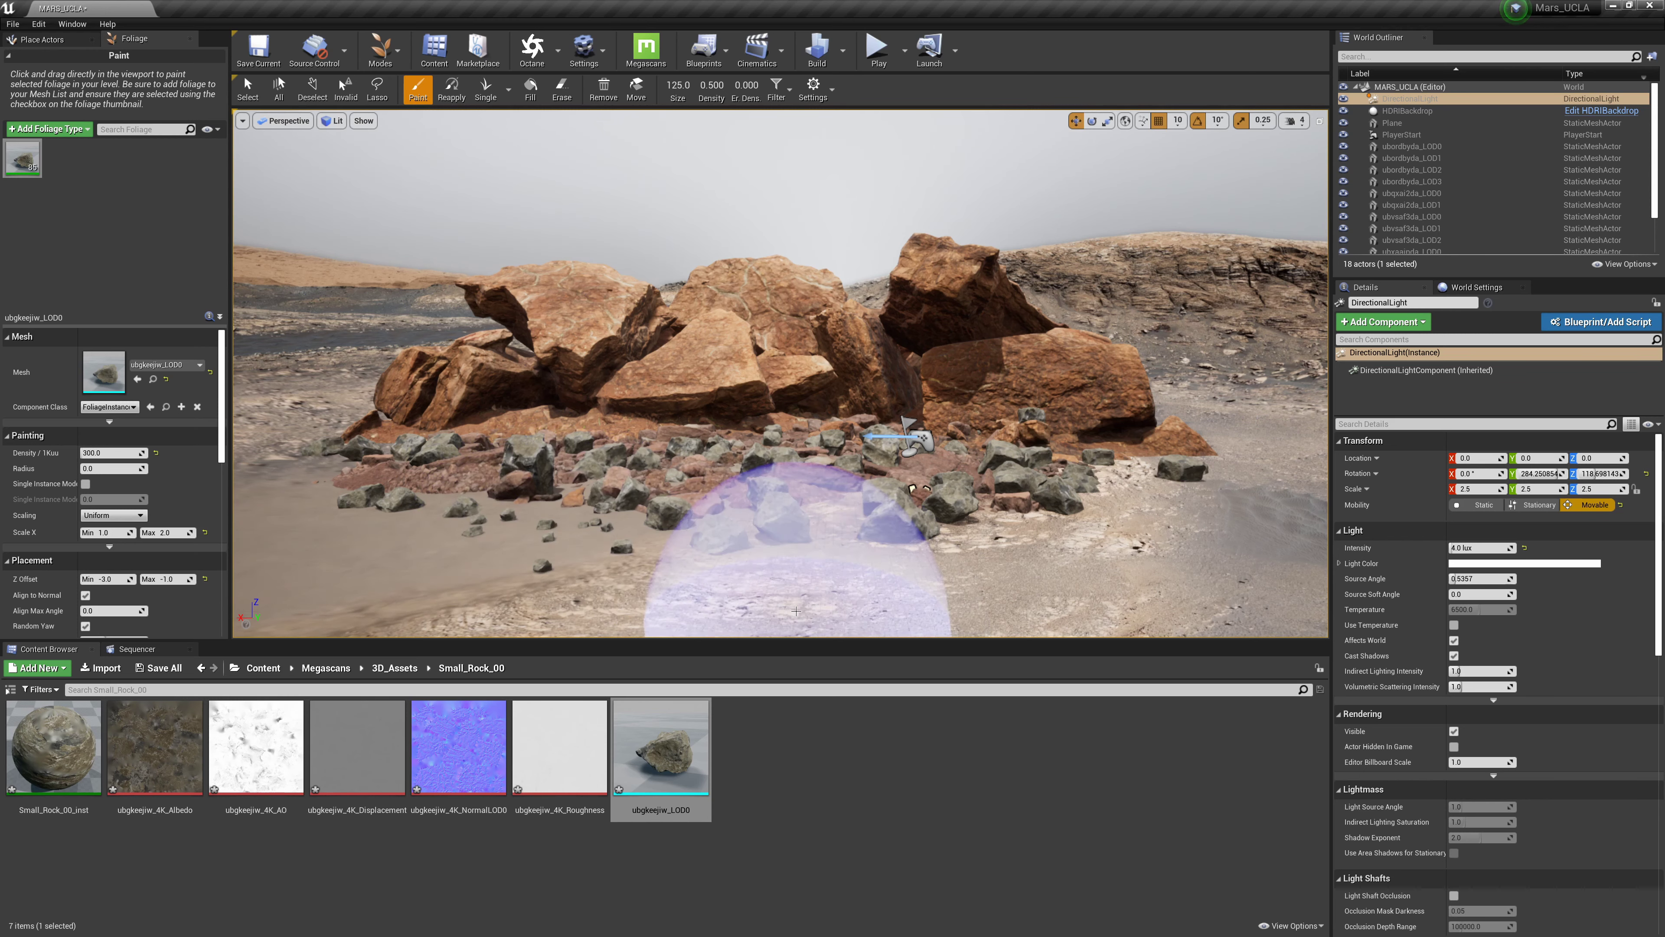
{"action": "key", "text": "ctrl+z"}
- Set the foliage density to 500 and paint small rocks over the sand before the formations, raising the brush's paint density to 1.0
{"action": "left_click", "coordinate": [106, 451]}
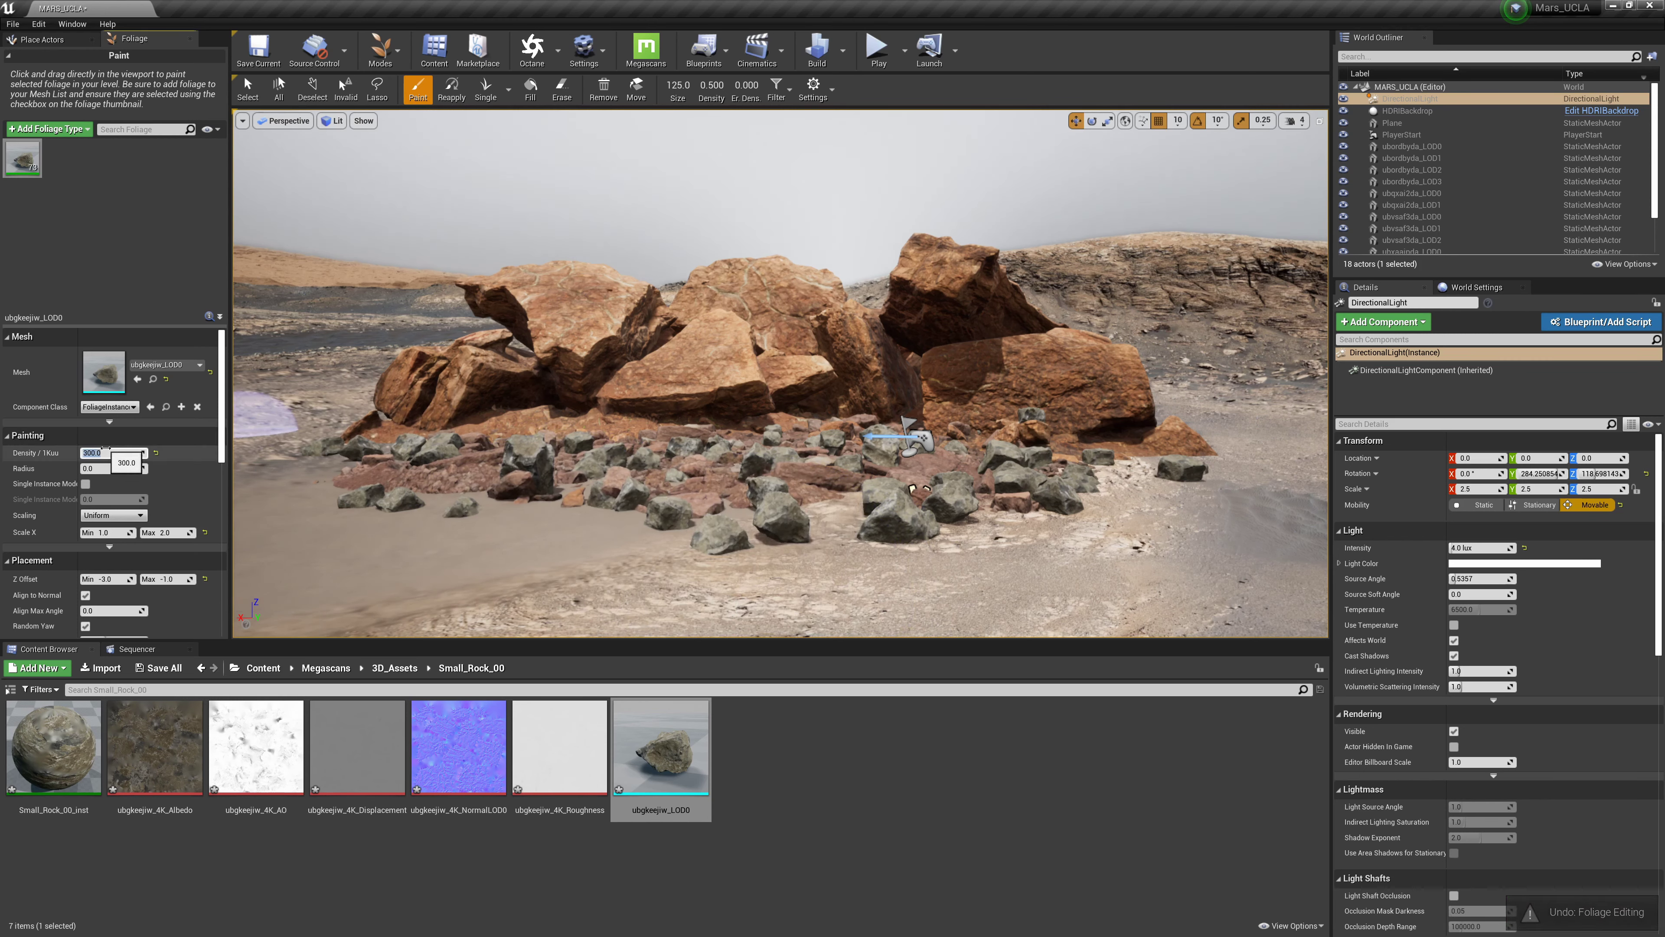
{"action": "mouse_move", "coordinate": [401, 490]}
{"action": "left_mouse_down"}
{"action": "mouse_move", "coordinate": [531, 502]}
{"action": "mouse_move", "coordinate": [494, 484]}
{"action": "mouse_move", "coordinate": [802, 525]}
{"action": "mouse_move", "coordinate": [1134, 467]}
{"action": "mouse_move", "coordinate": [584, 530]}
{"action": "mouse_move", "coordinate": [446, 491]}
{"action": "mouse_move", "coordinate": [328, 510]}
{"action": "mouse_move", "coordinate": [561, 553]}
{"action": "mouse_move", "coordinate": [417, 524]}
{"action": "left_mouse_up"}
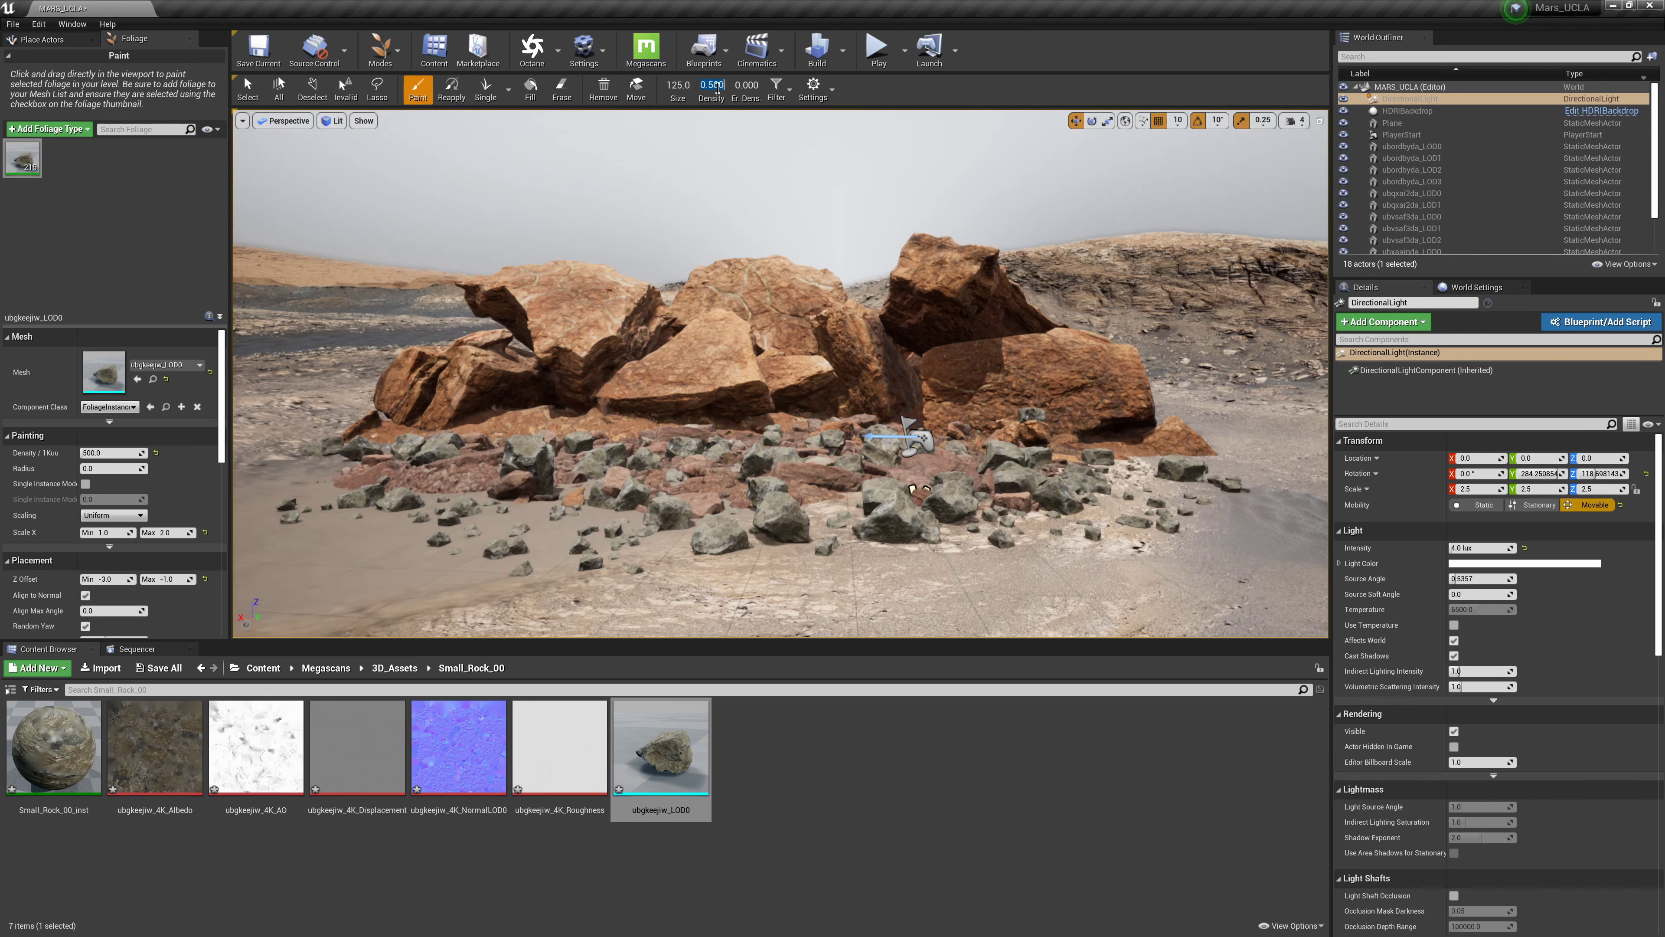
{"action": "mouse_move", "coordinate": [632, 398]}
{"action": "left_mouse_down"}
{"action": "mouse_move", "coordinate": [539, 484]}
{"action": "mouse_move", "coordinate": [867, 510]}
{"action": "mouse_move", "coordinate": [847, 459]}
{"action": "mouse_move", "coordinate": [668, 454]}
{"action": "mouse_move", "coordinate": [743, 476]}
{"action": "mouse_move", "coordinate": [728, 523]}
{"action": "mouse_move", "coordinate": [852, 519]}
{"action": "mouse_move", "coordinate": [675, 485]}
{"action": "mouse_move", "coordinate": [361, 521]}
{"action": "mouse_move", "coordinate": [601, 487]}
{"action": "mouse_move", "coordinate": [1034, 552]}
{"action": "mouse_move", "coordinate": [1167, 518]}
{"action": "mouse_move", "coordinate": [301, 488]}
{"action": "mouse_move", "coordinate": [717, 492]}
{"action": "mouse_move", "coordinate": [977, 544]}
{"action": "mouse_move", "coordinate": [1195, 515]}
{"action": "left_mouse_up"}
- Switch from foliage painting to Select mode, play the level, and run the character across the sand and over the painted rocks
{"action": "scroll", "coordinate": [669, 454], "scroll_direction": "up", "scroll_amount": 5}
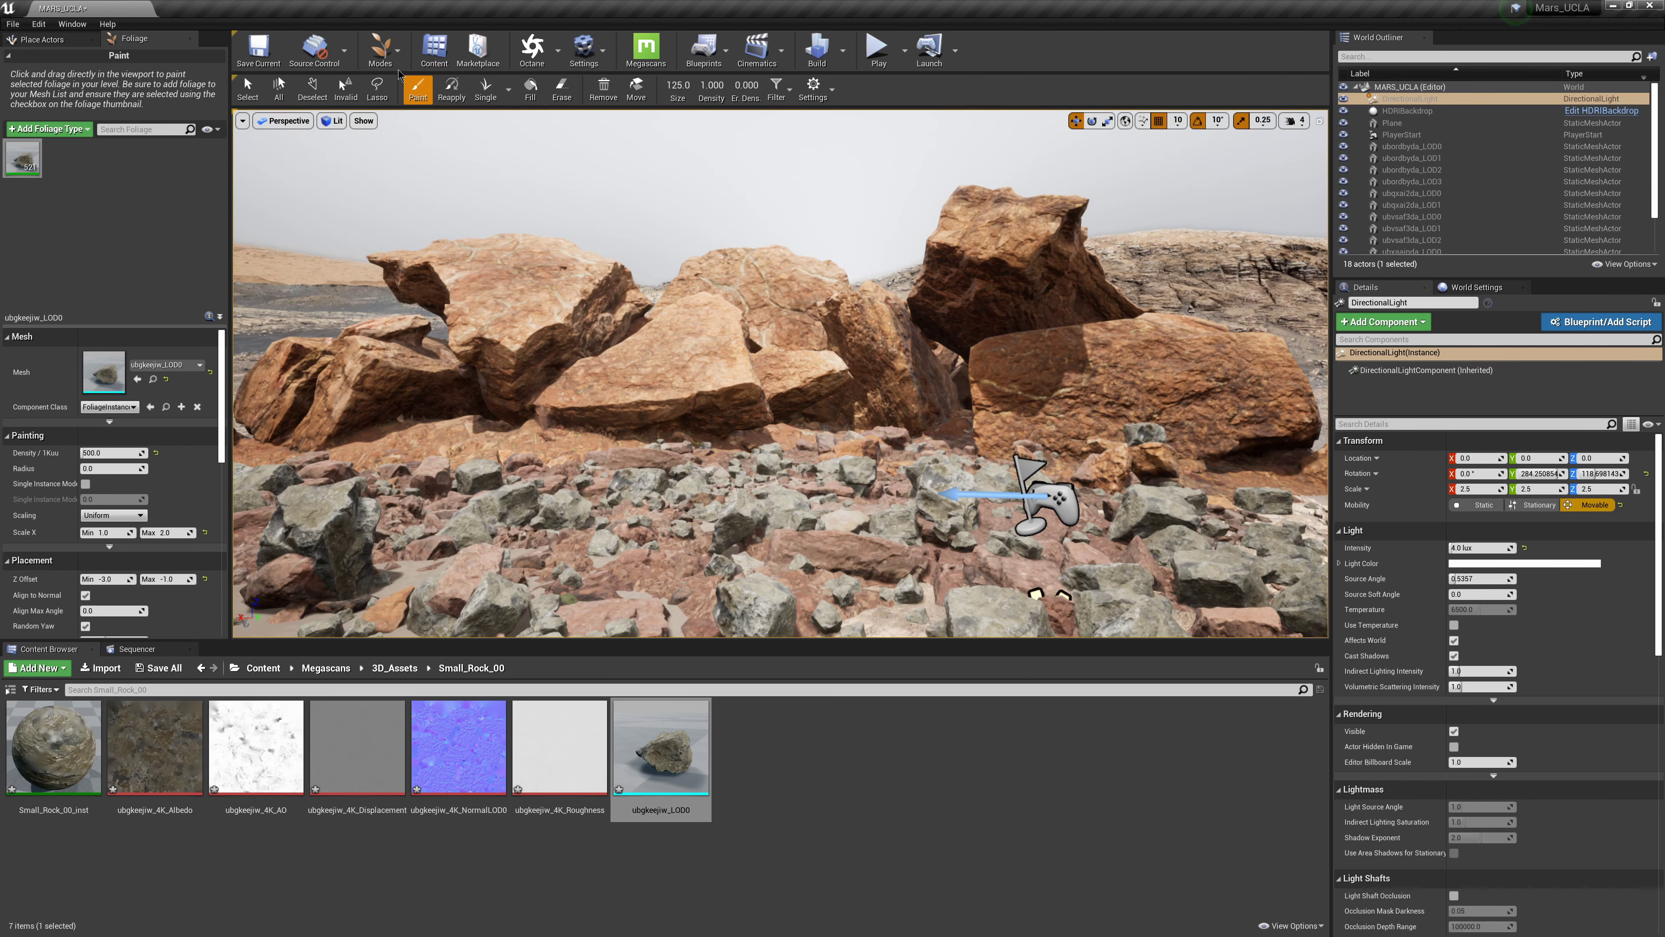
{"action": "left_click", "coordinate": [397, 51]}
{"action": "left_click", "coordinate": [398, 88]}
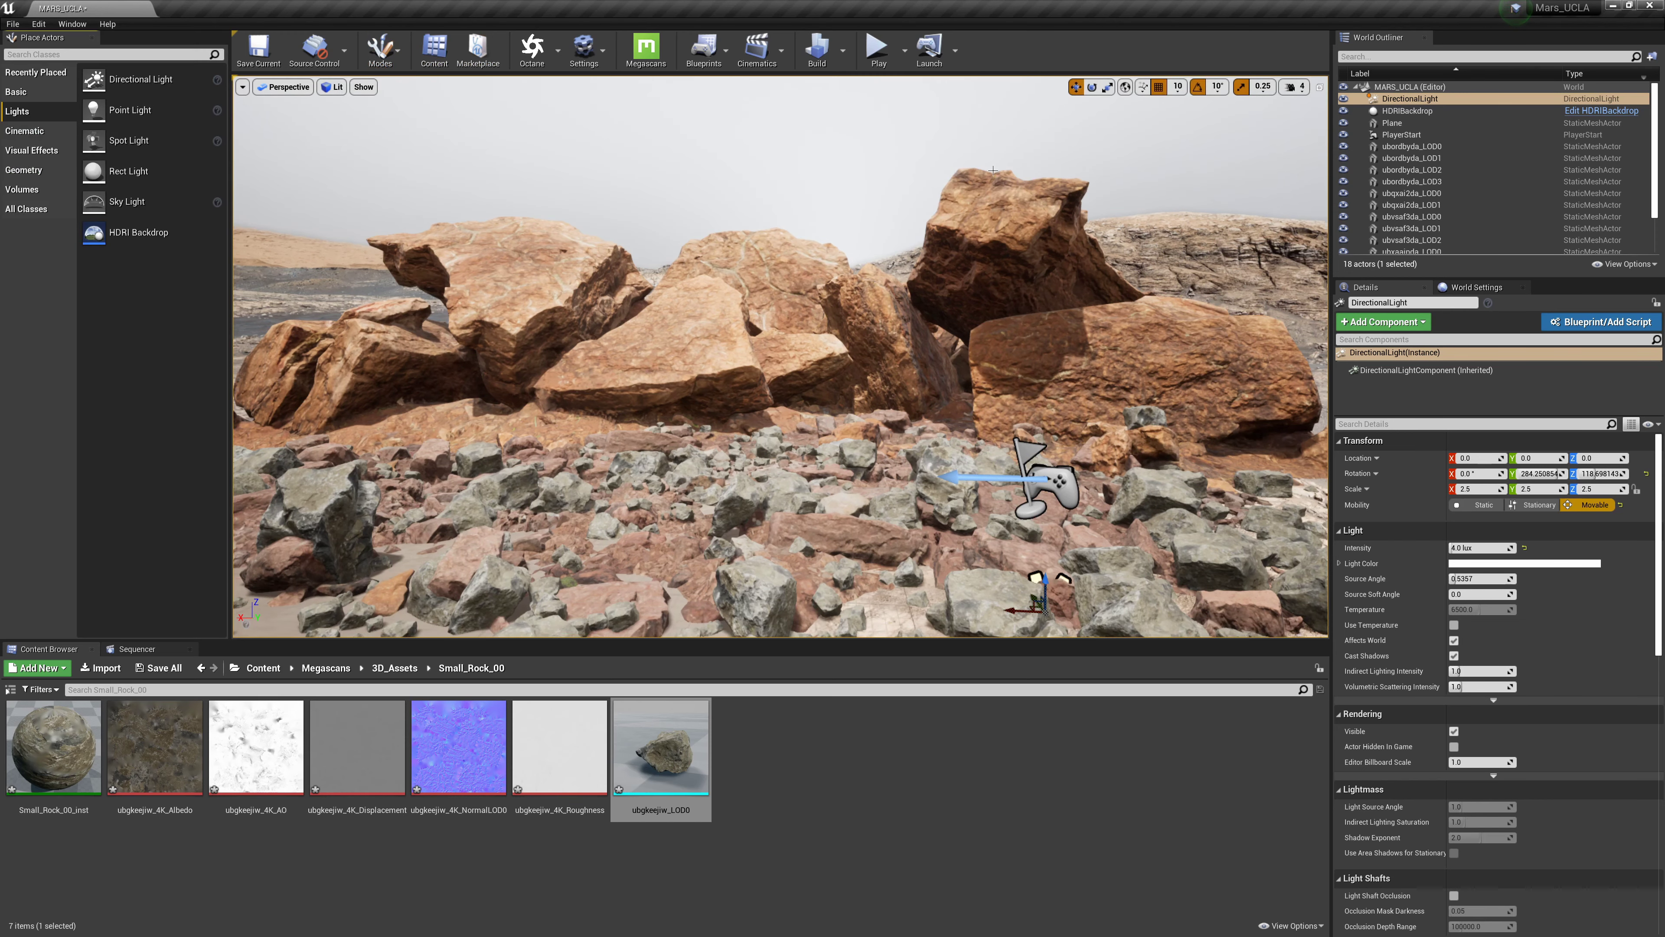
{"action": "left_click", "coordinate": [878, 50]}
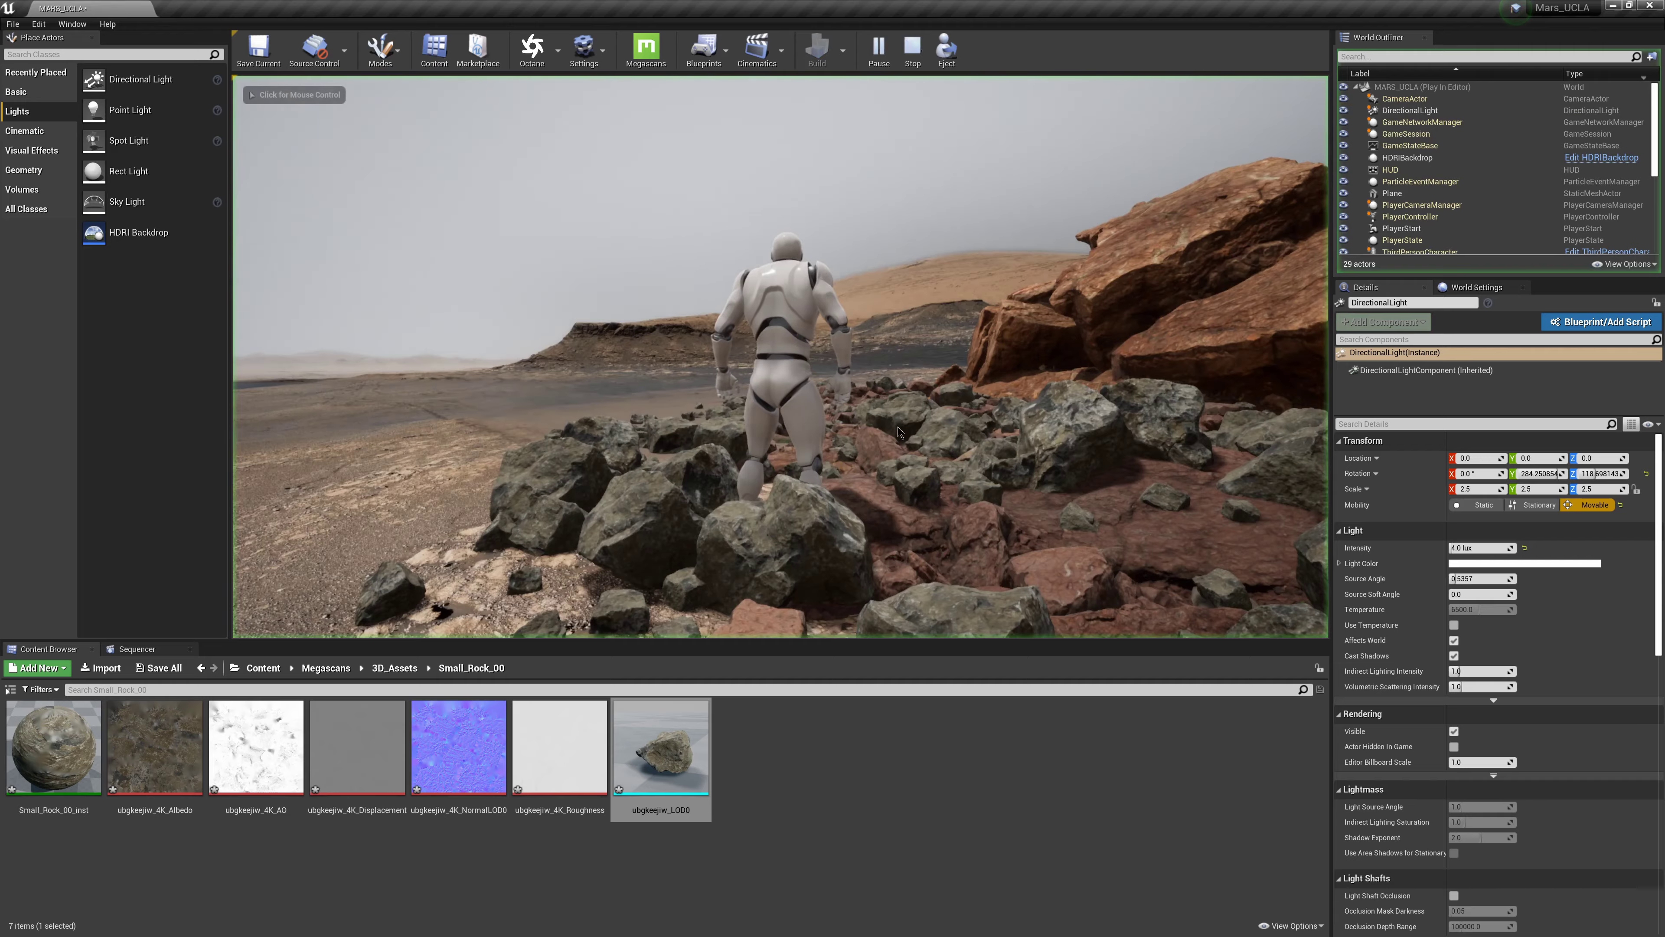
{"action": "key", "text": "a"}
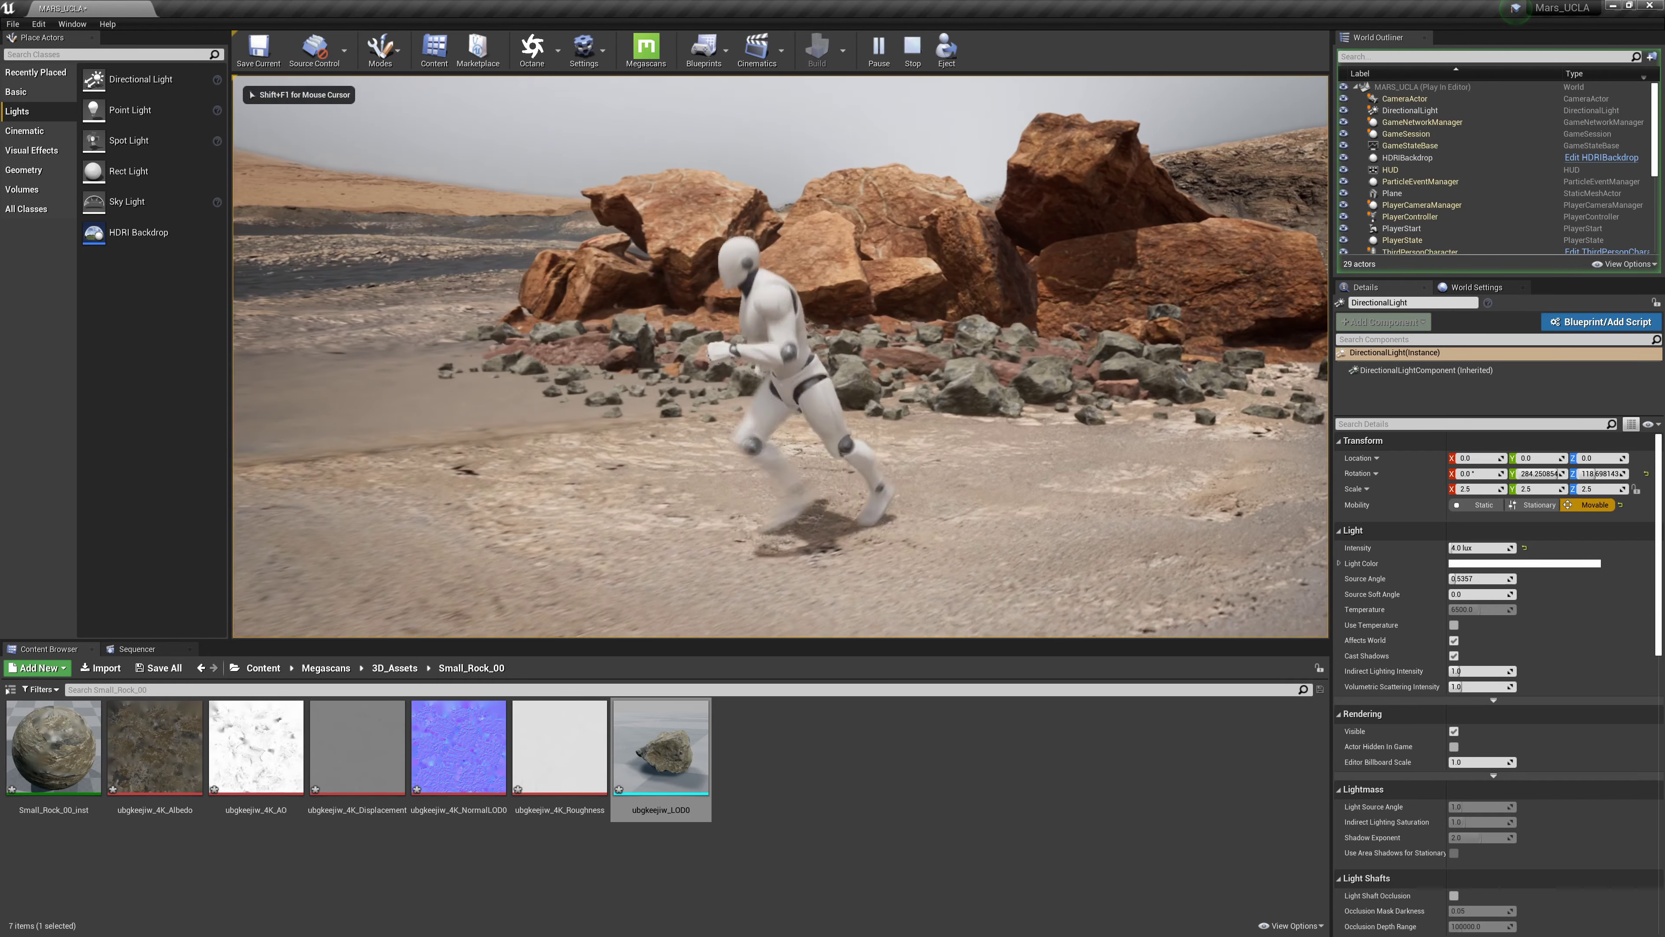
{"action": "key", "text": "s"}
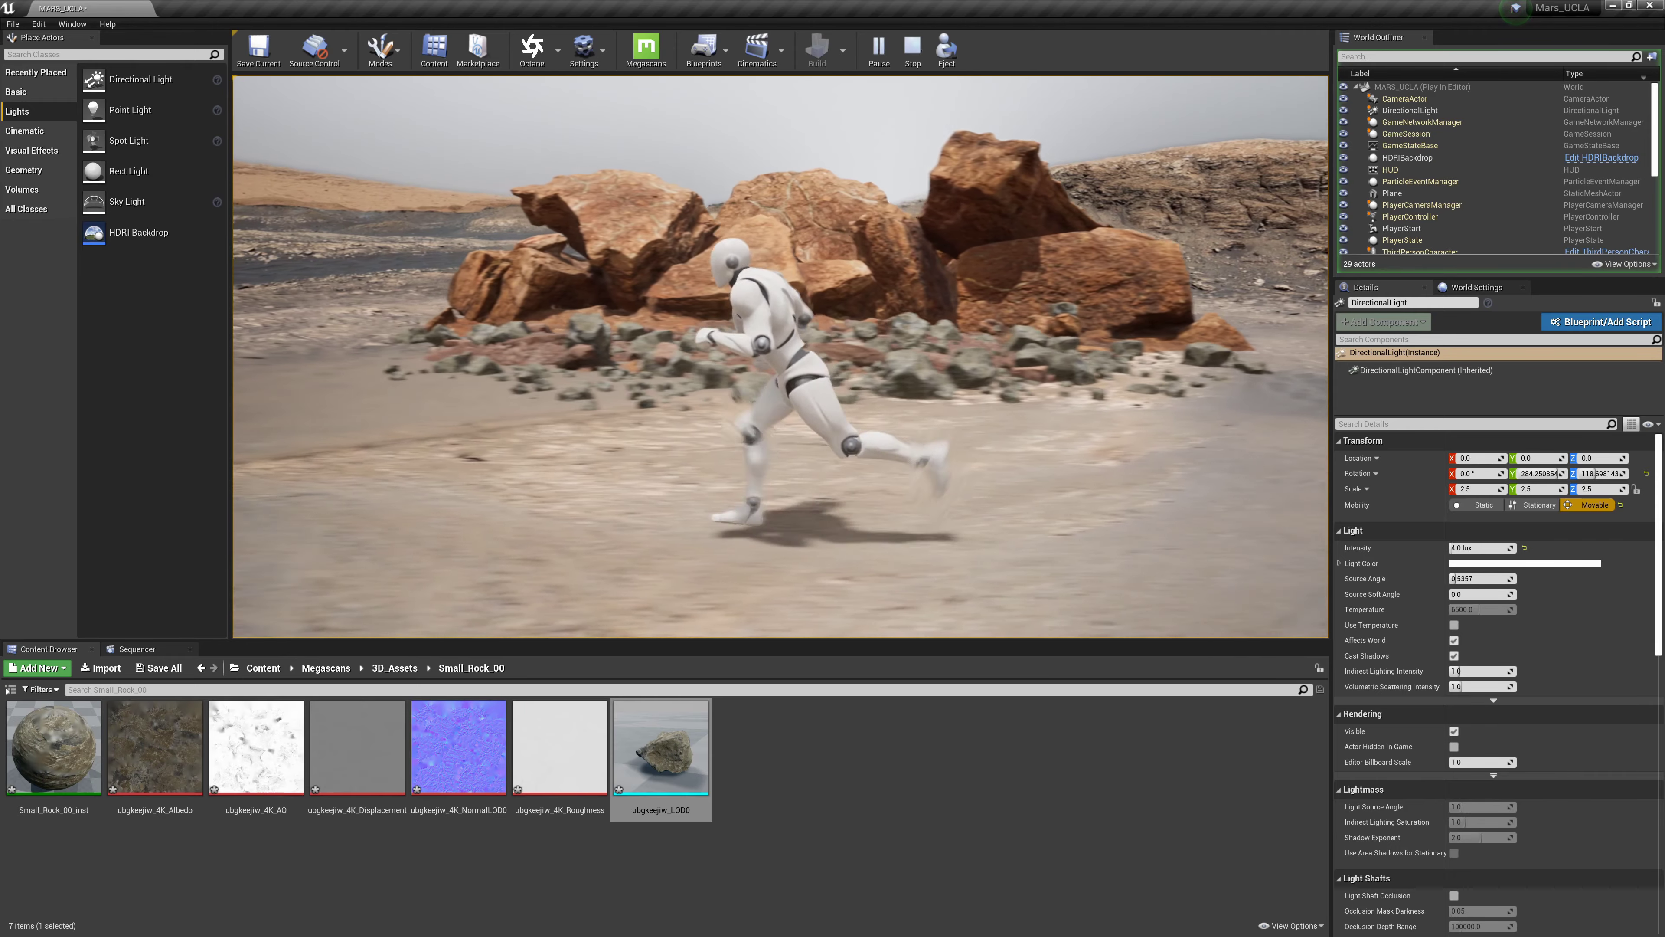
{"action": "key", "text": "w"}
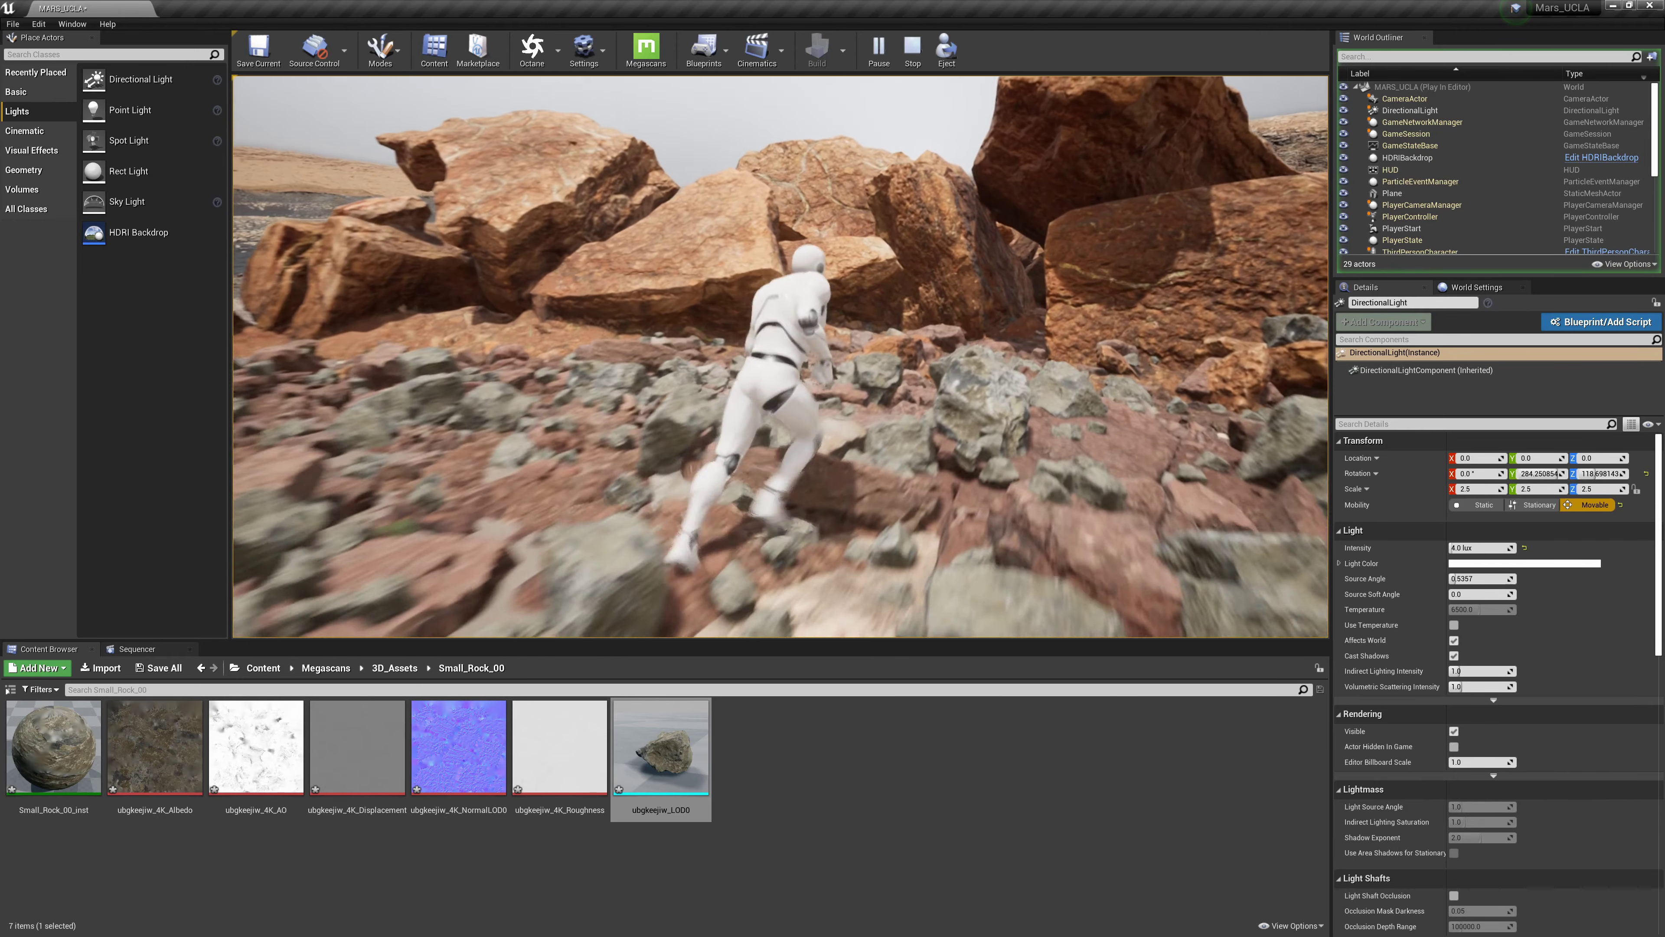